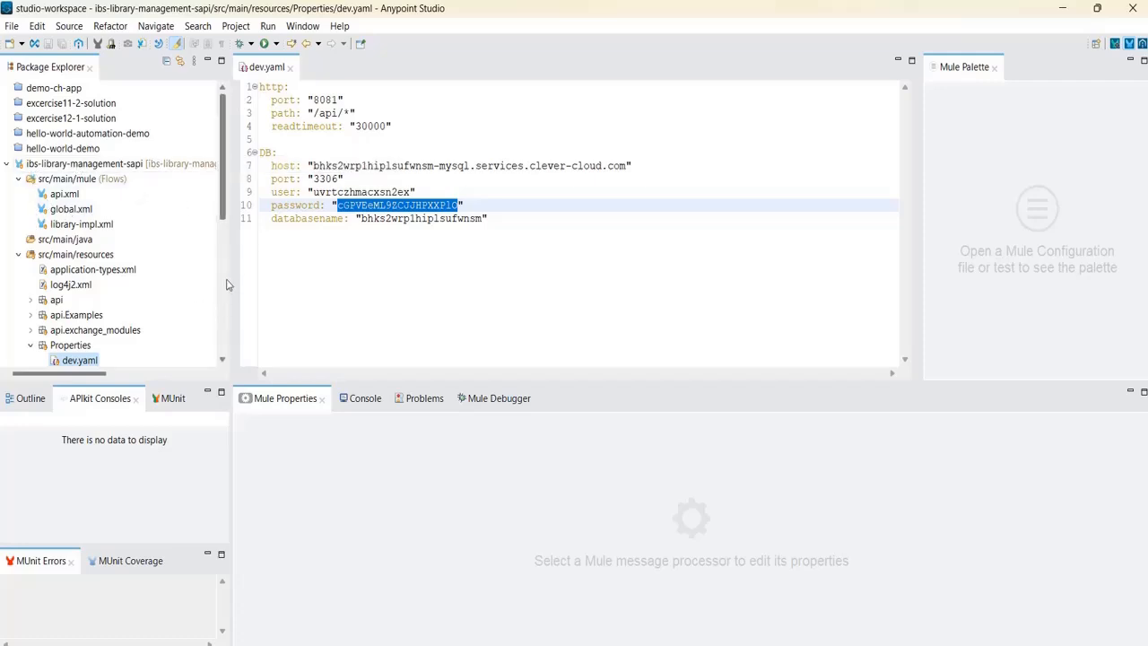
Open the library-impl.xml flow from Package Explorer in Anypoint Studio.
click(67, 225)
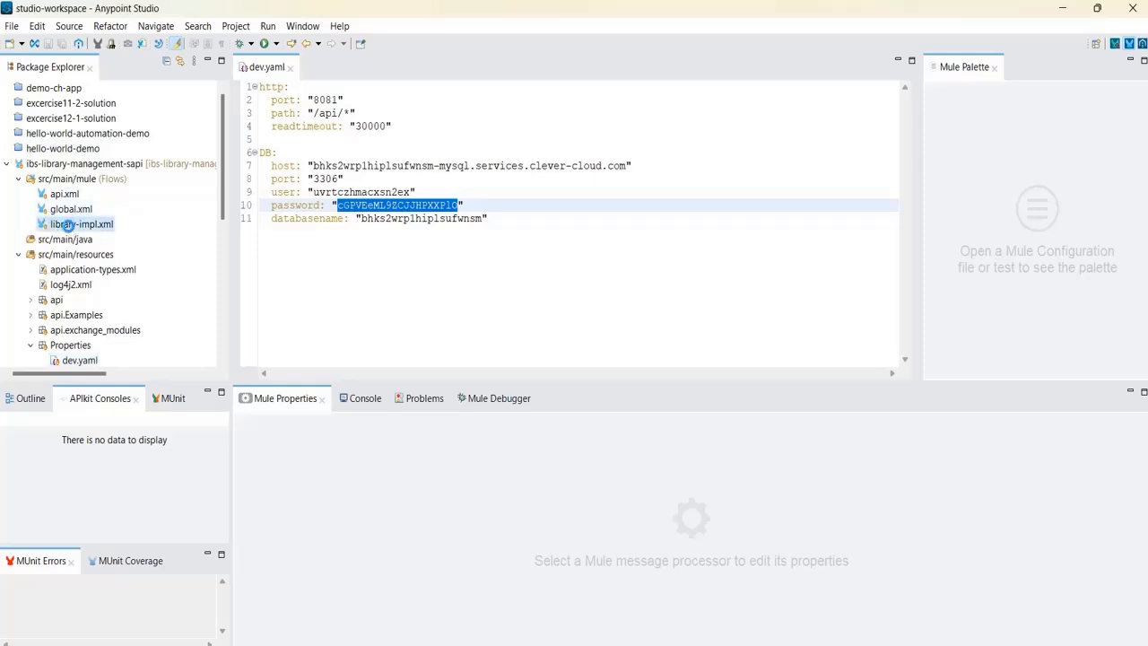
double_click(67, 225)
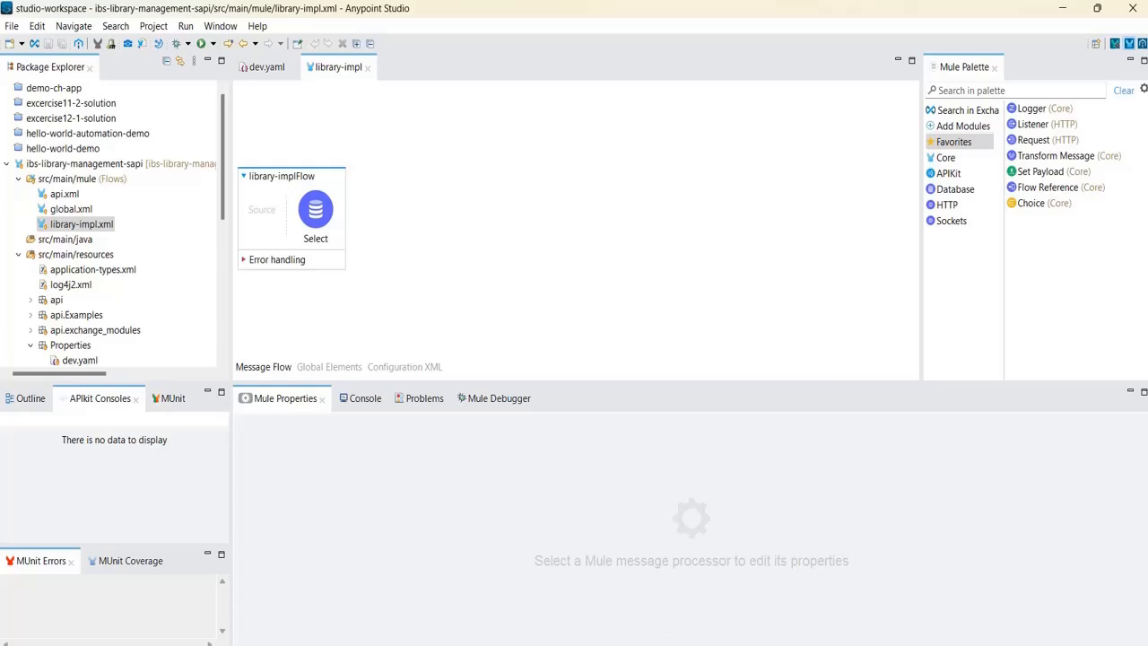
Return to the browser's API designer and navigate to Management Center > API Manager.
click(779, 556)
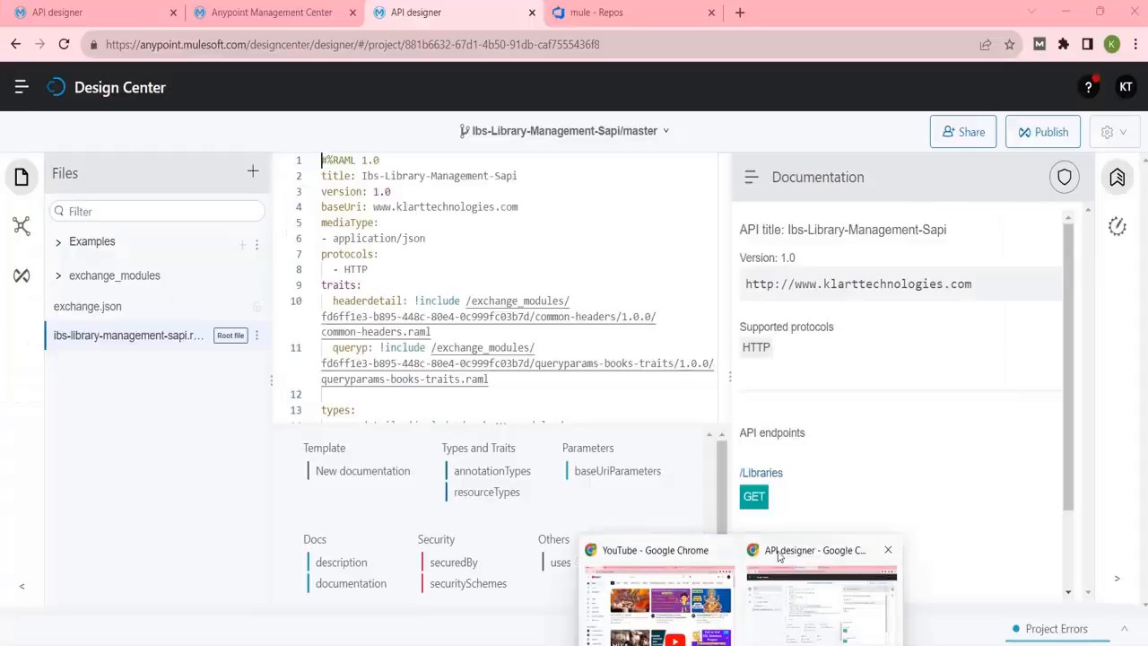
click(399, 45)
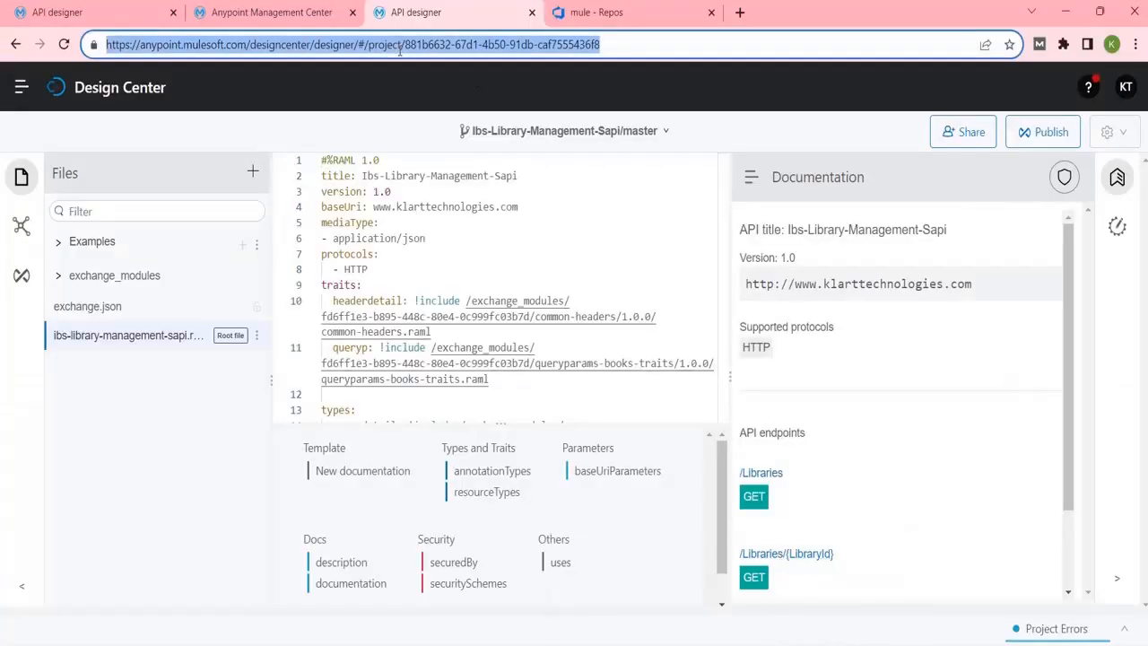
click(22, 90)
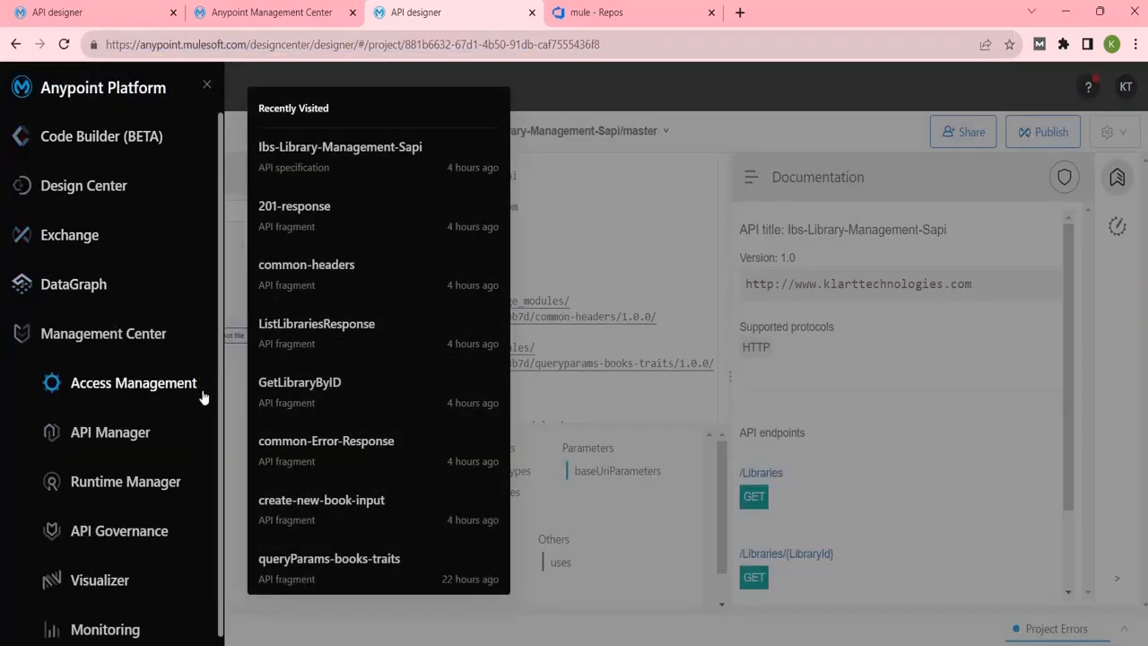
click(130, 434)
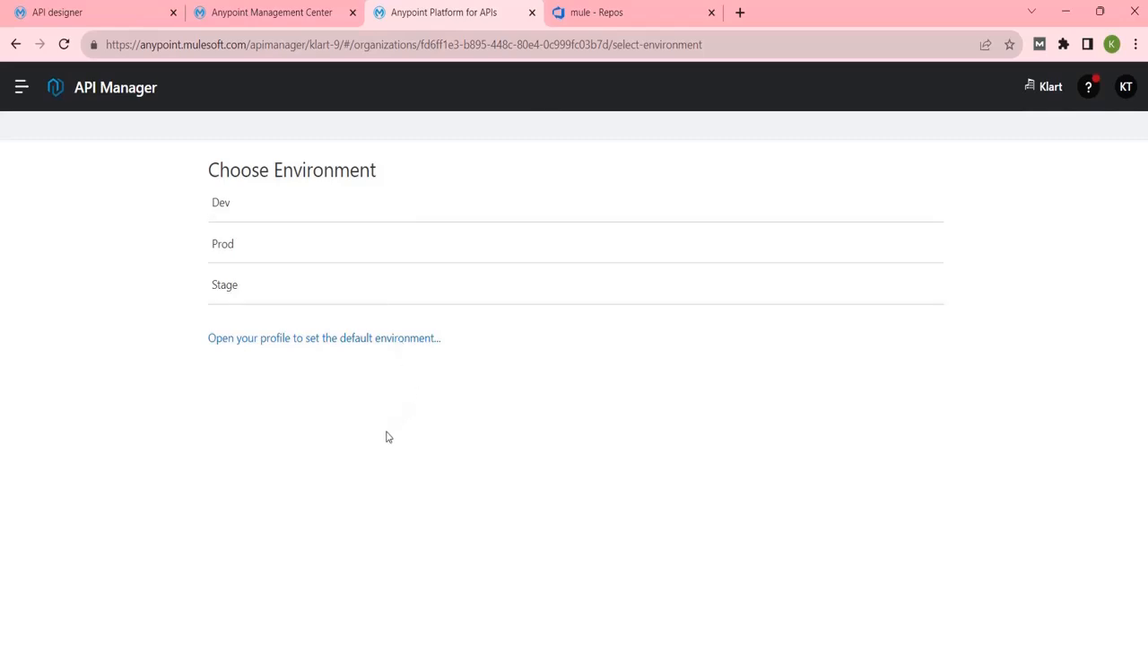
mouse_move(838, 644)
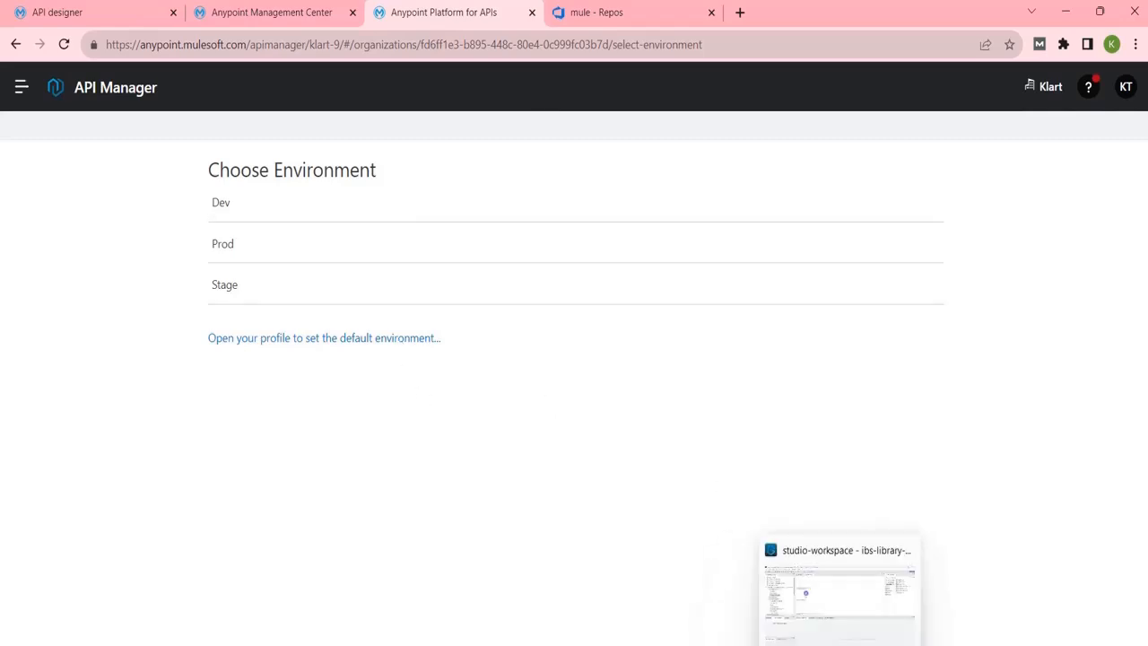
click(838, 591)
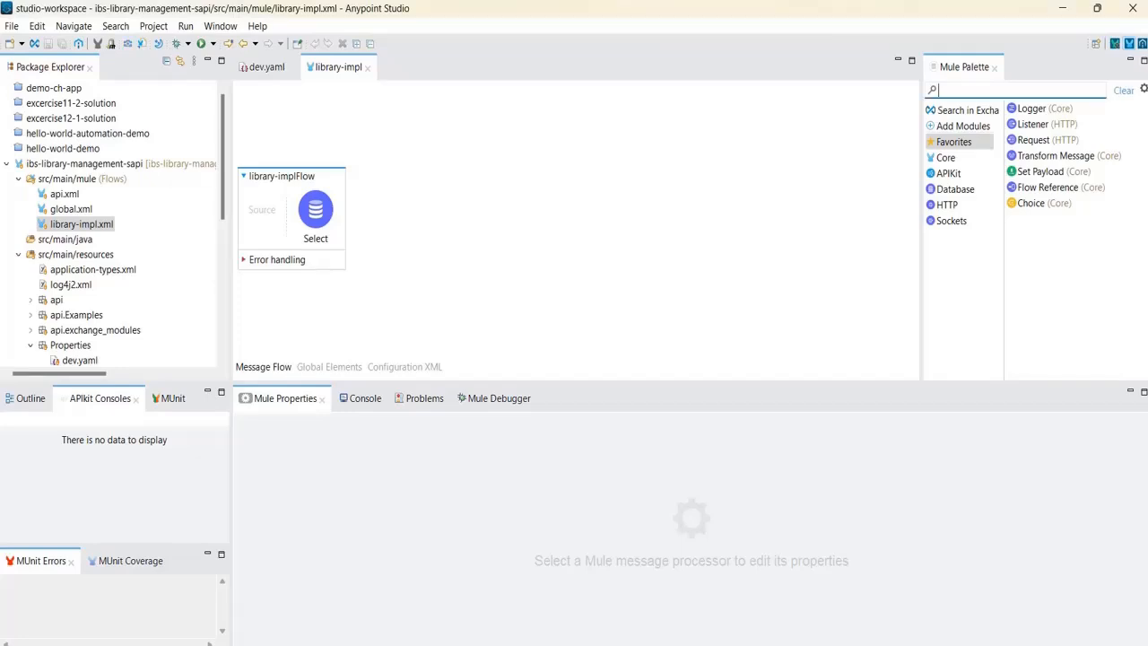
key(alt+Tab)
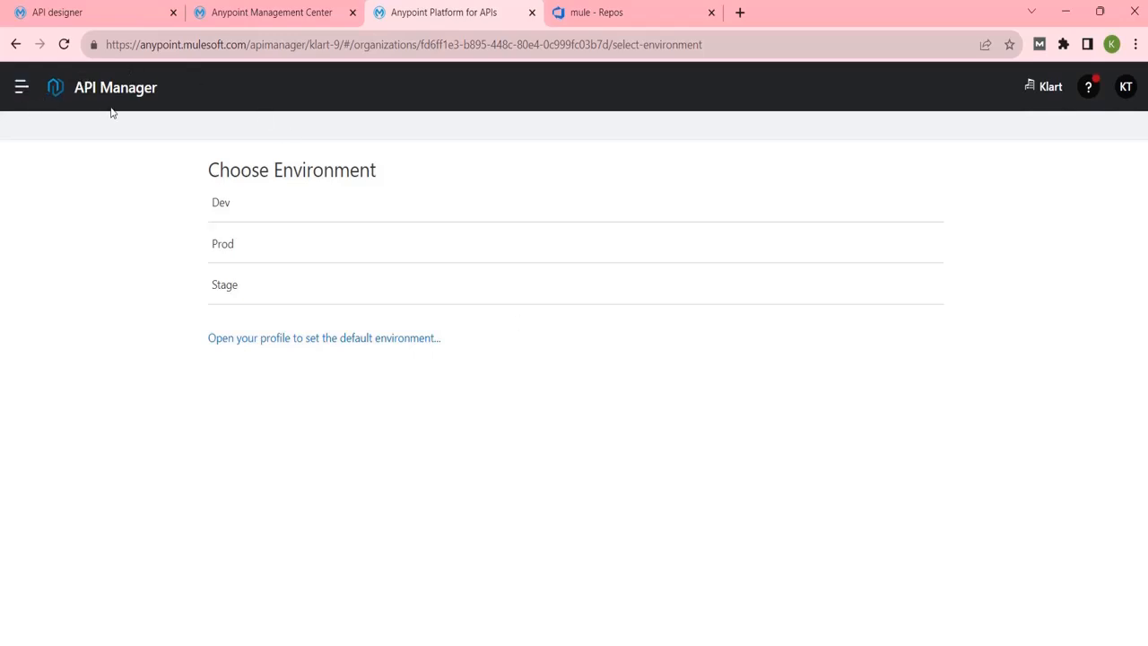
Choose the Dev environment and close the Flex Gateway announcement.
click(220, 209)
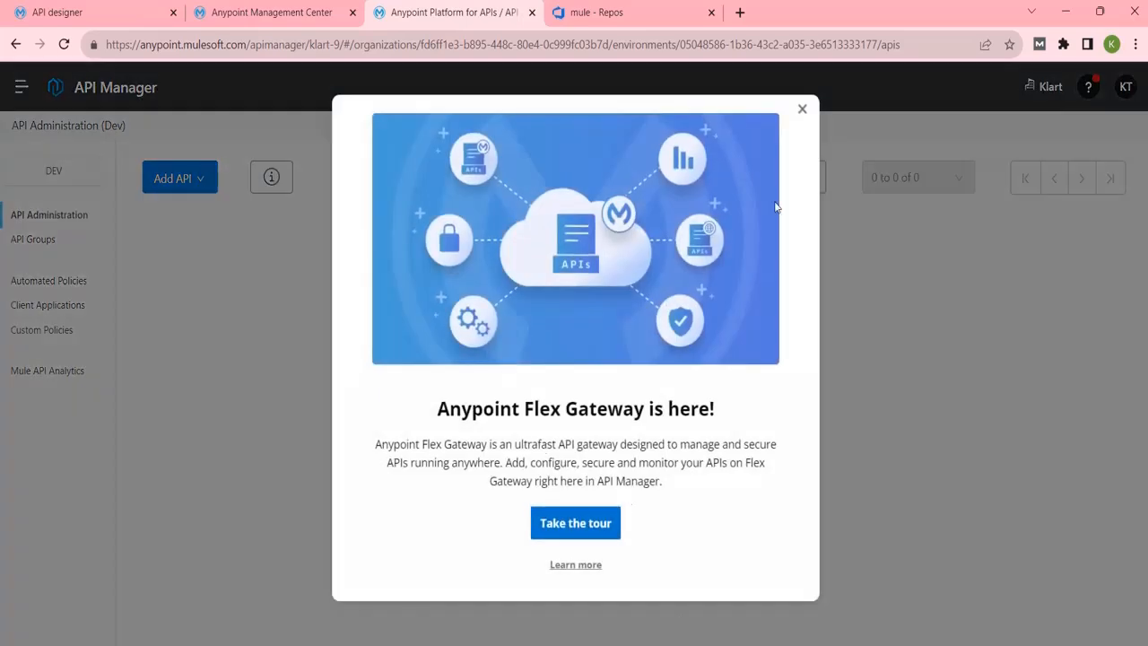
click(801, 108)
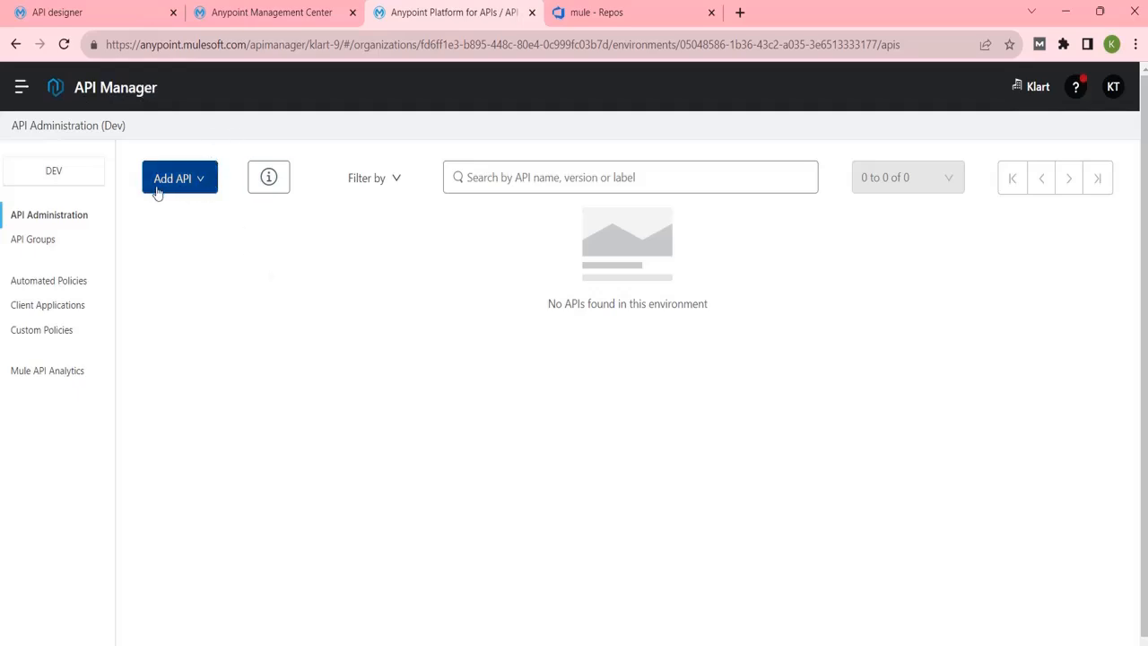
Open the Add API dropdown to show the add new, promote and import zip options.
click(199, 180)
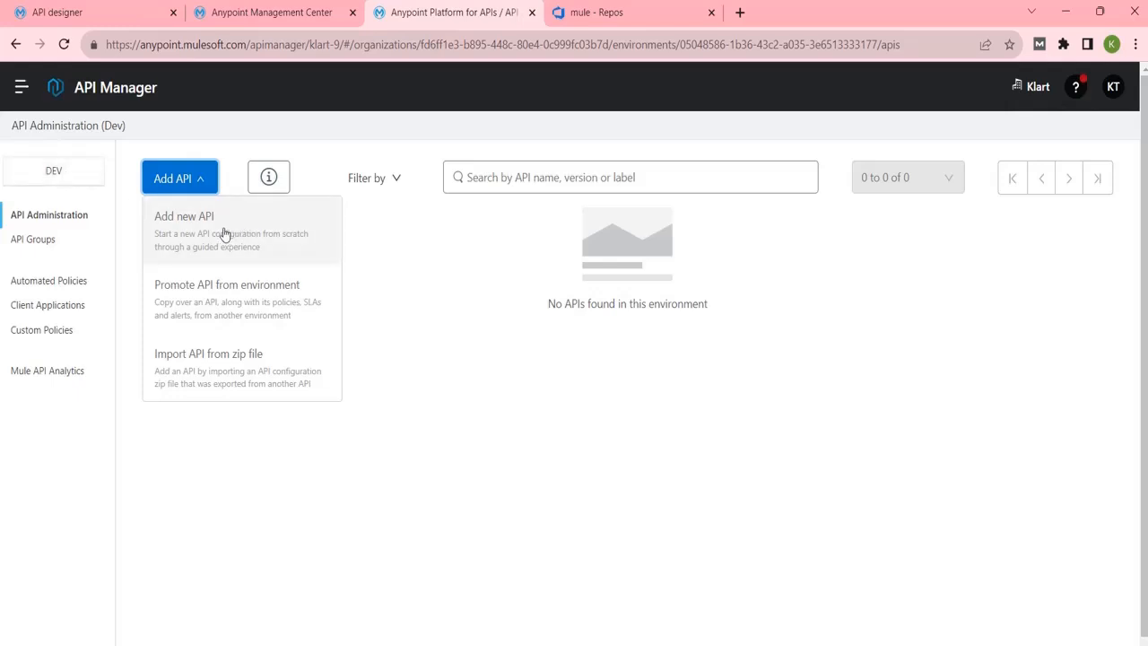
Choose Add new API, reaching the wizard's Runtime step with Flex Gateway preselected.
click(175, 249)
scroll(466, 313, down, 3)
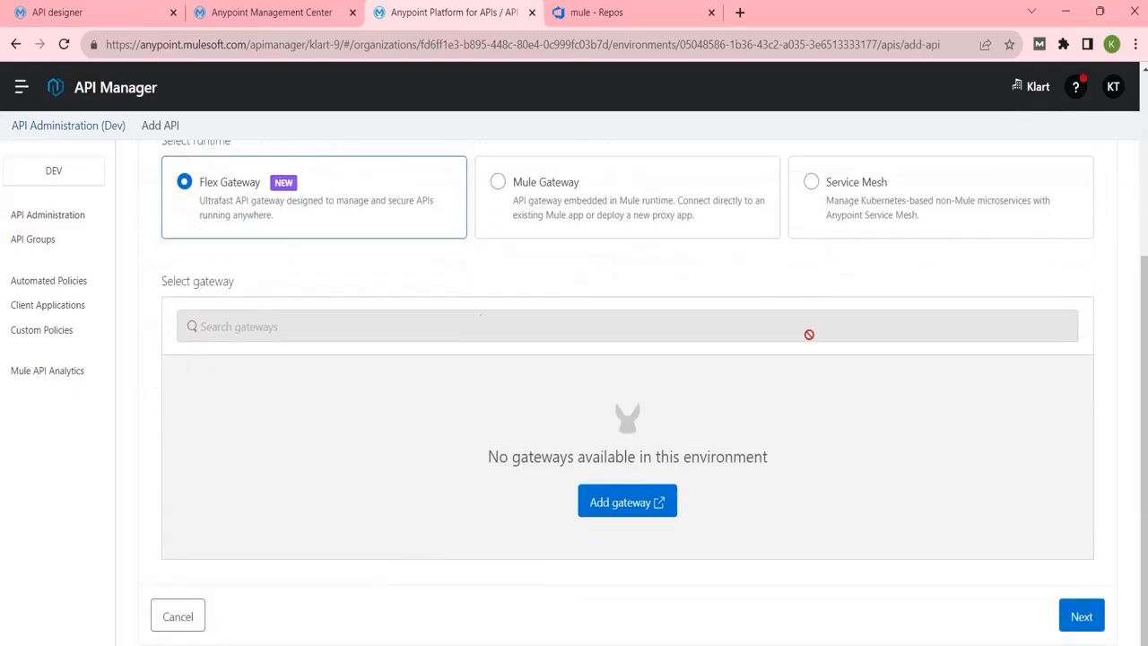
scroll(425, 444, up, 3)
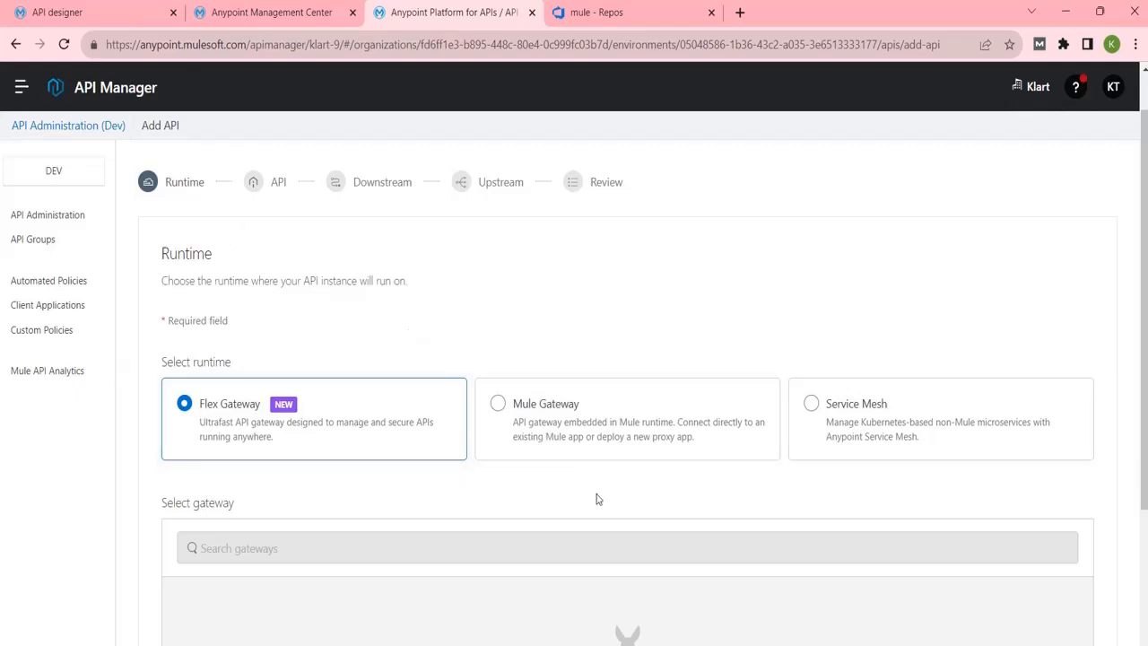
Select Mule Gateway, keeping 'Connect to existing application' and Mule 4 (recommended).
click(498, 405)
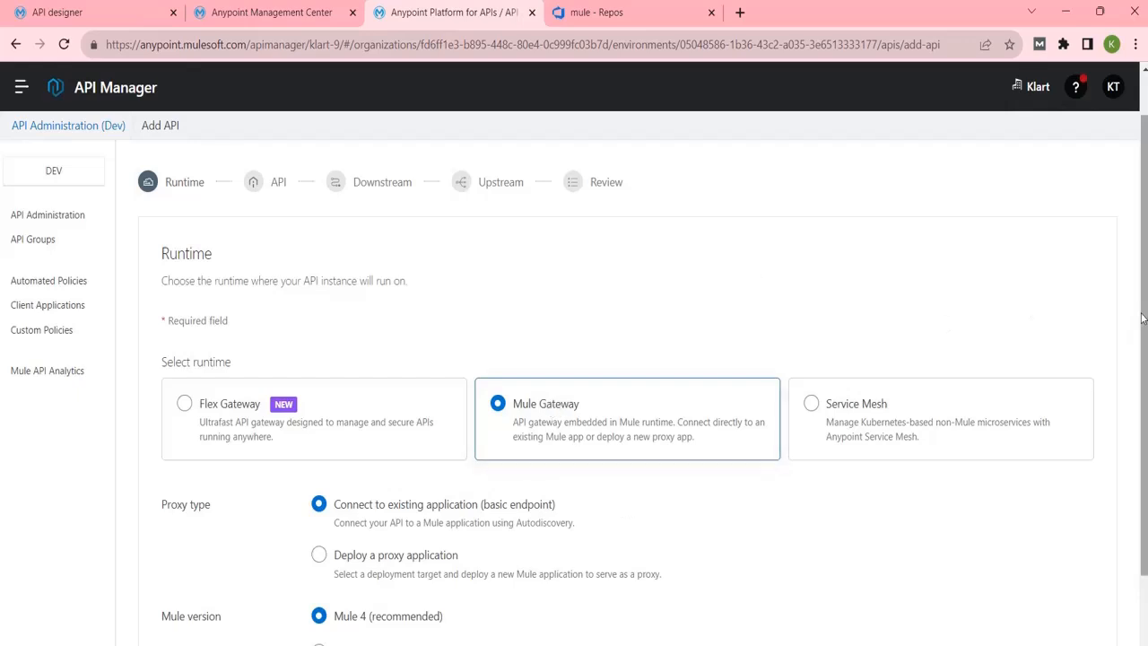
drag(1146, 306, 1146, 385)
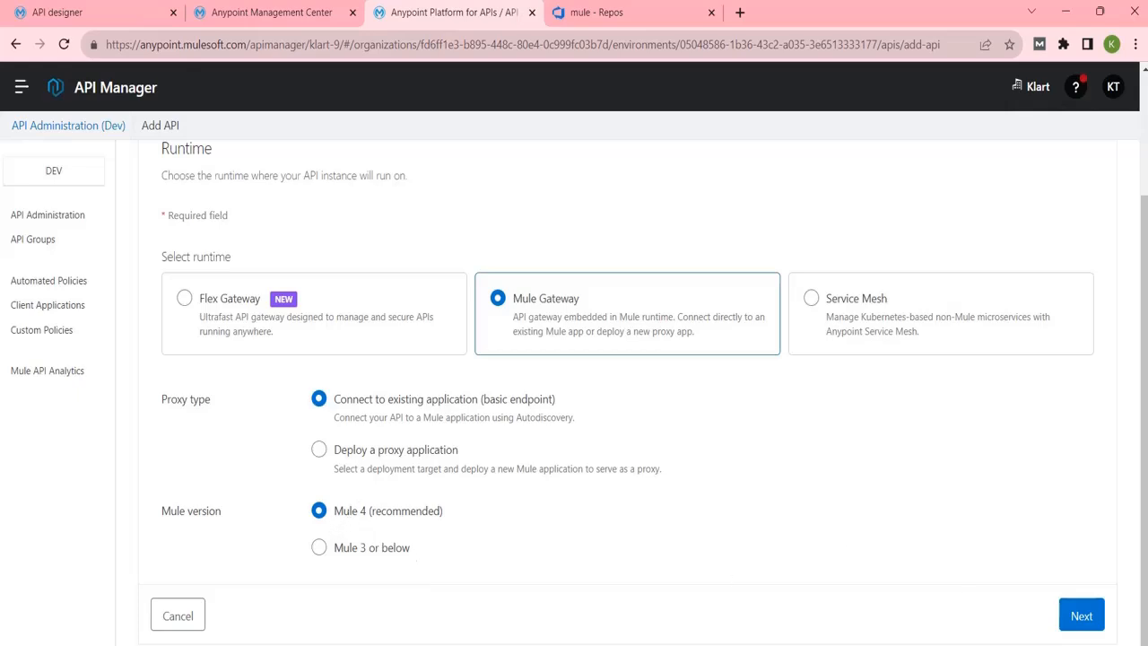
Advance to the API step and select Ibs-Library-Management-Sapi from Exchange.
click(1080, 616)
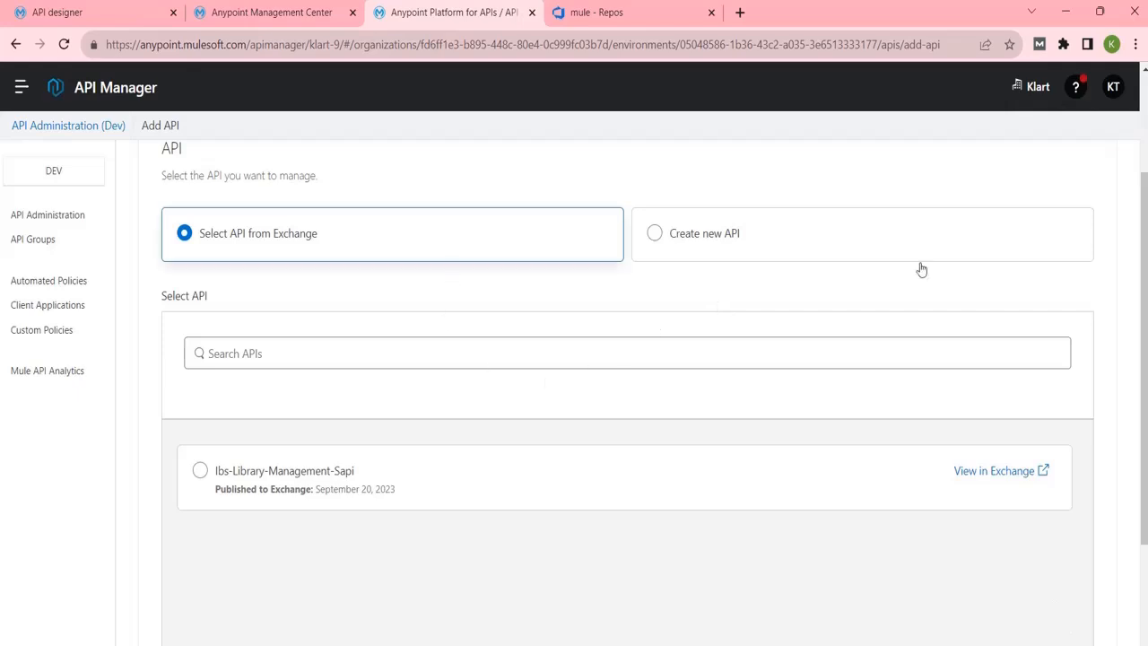
scroll(1144, 289, up, 1)
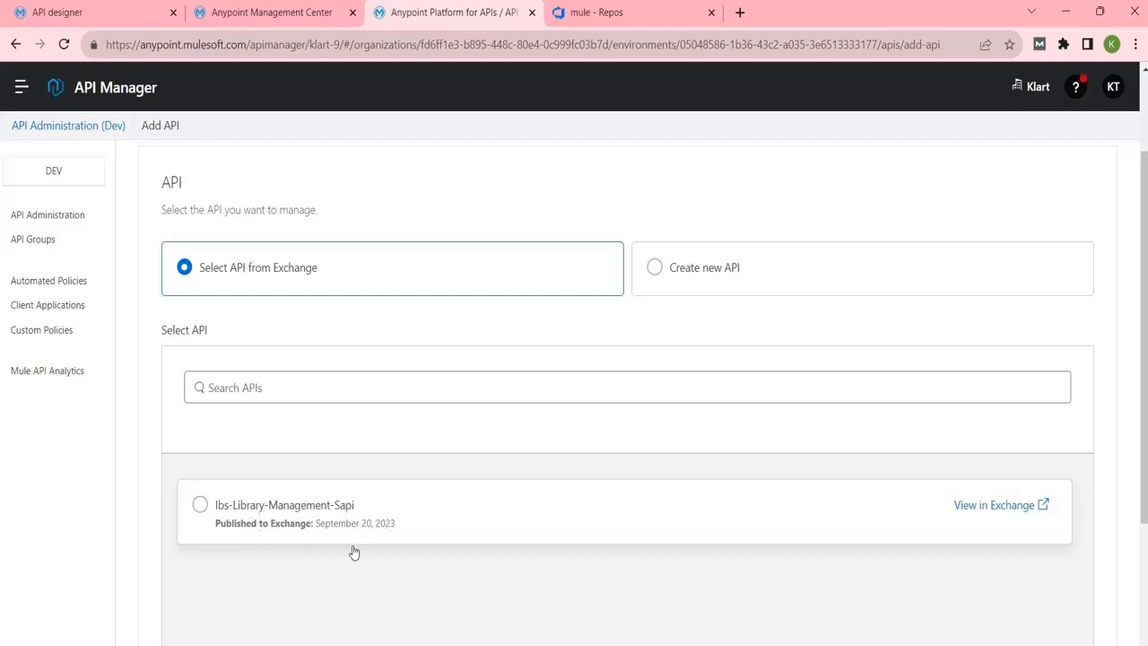
click(200, 504)
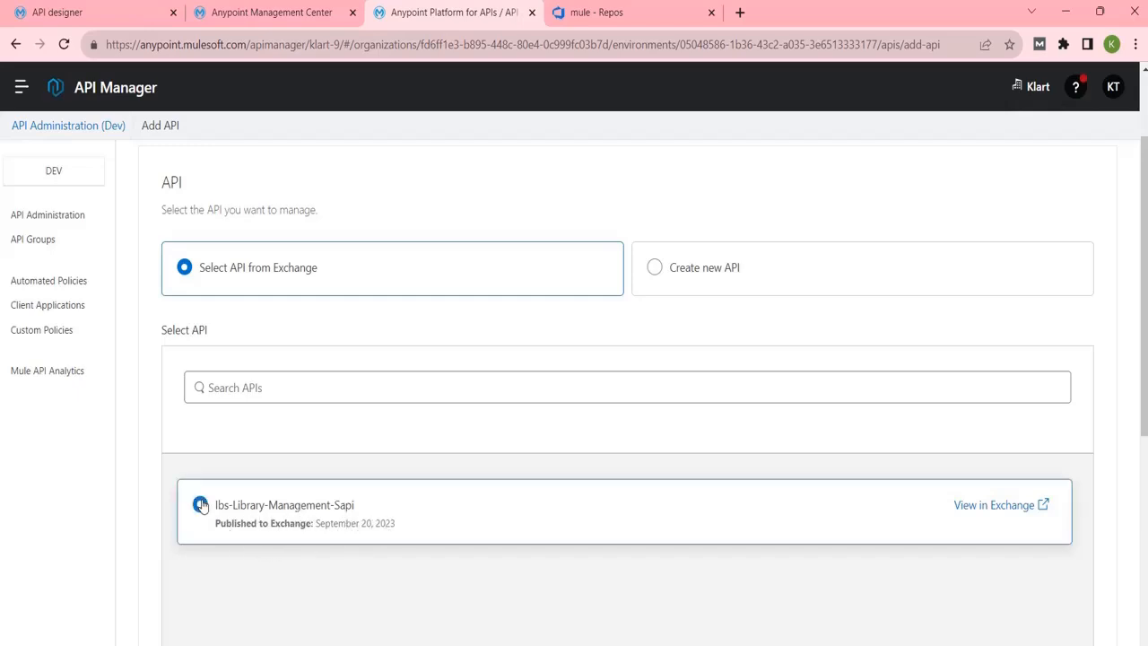
drag(1143, 354, 1144, 564)
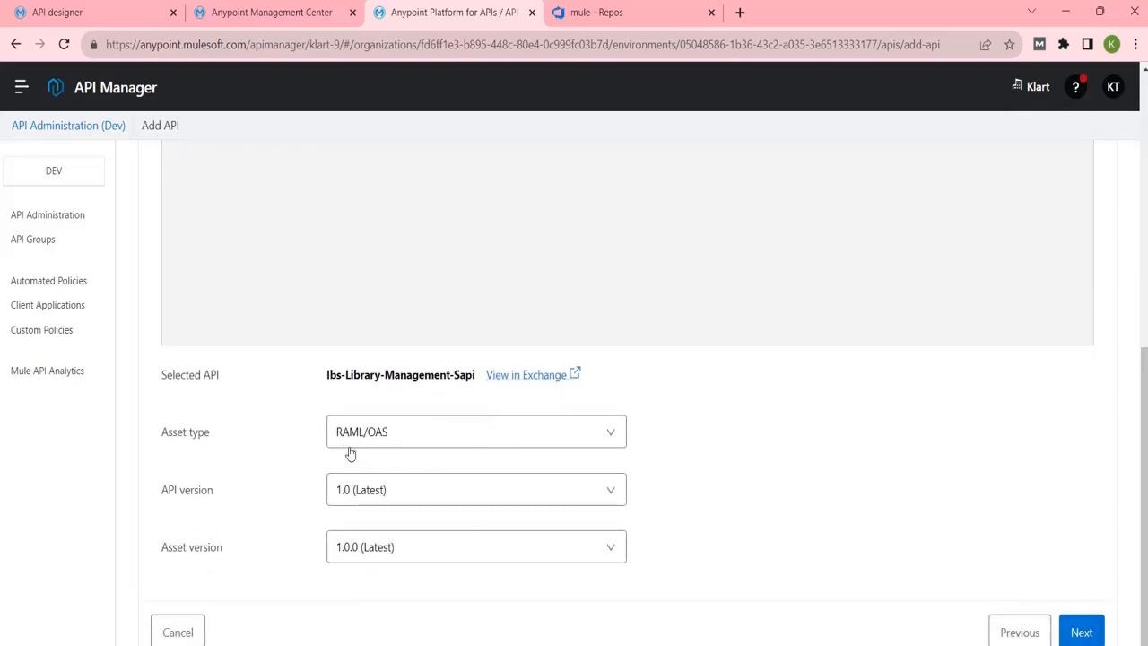
Keep API version 1.0 and asset version 1.0.0 (Latest), then continue to Downstream.
click(458, 500)
click(383, 533)
click(369, 556)
click(365, 592)
click(1085, 632)
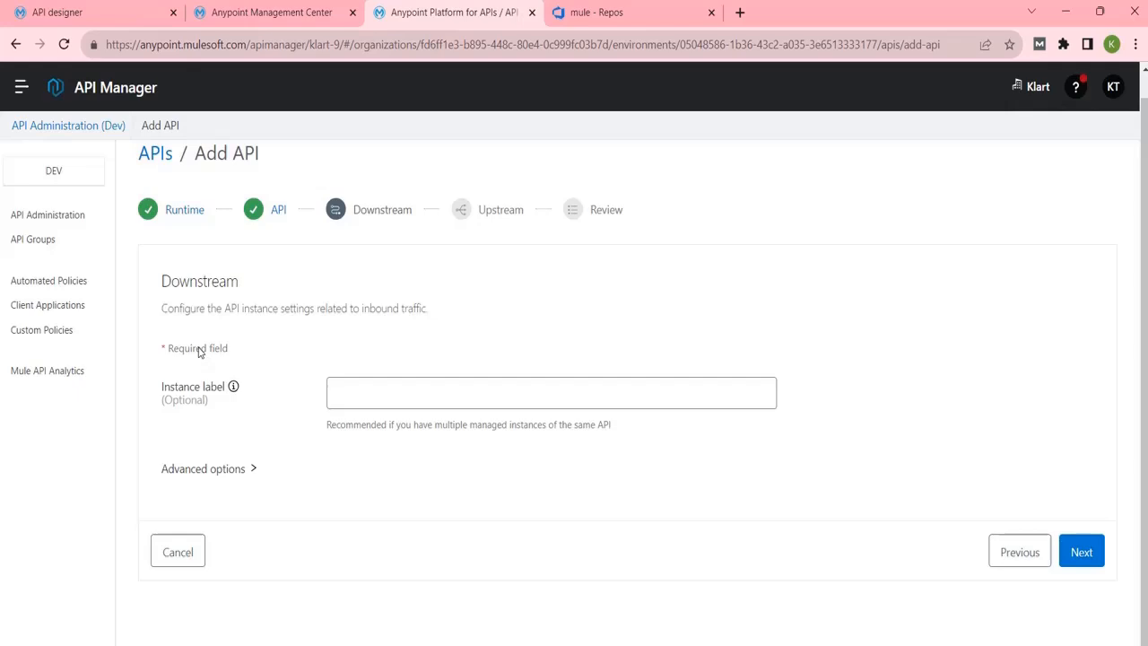
Check the advanced downstream options, keep the defaults and continue to Upstream.
click(180, 469)
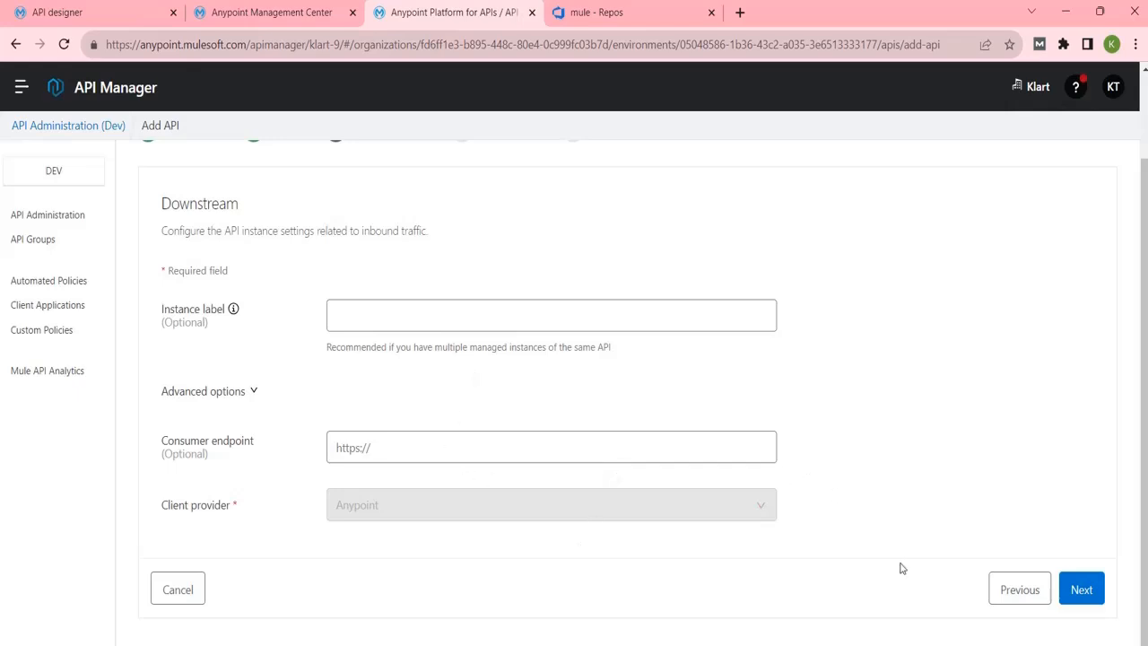
click(1080, 589)
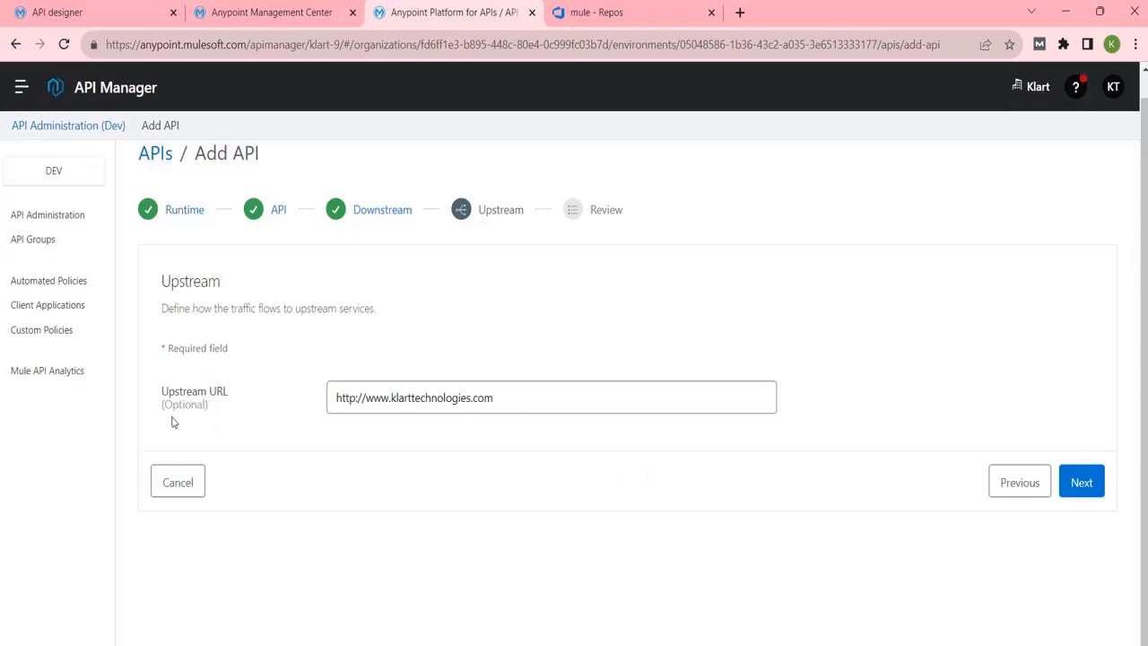
click(514, 398)
drag(514, 397, 336, 412)
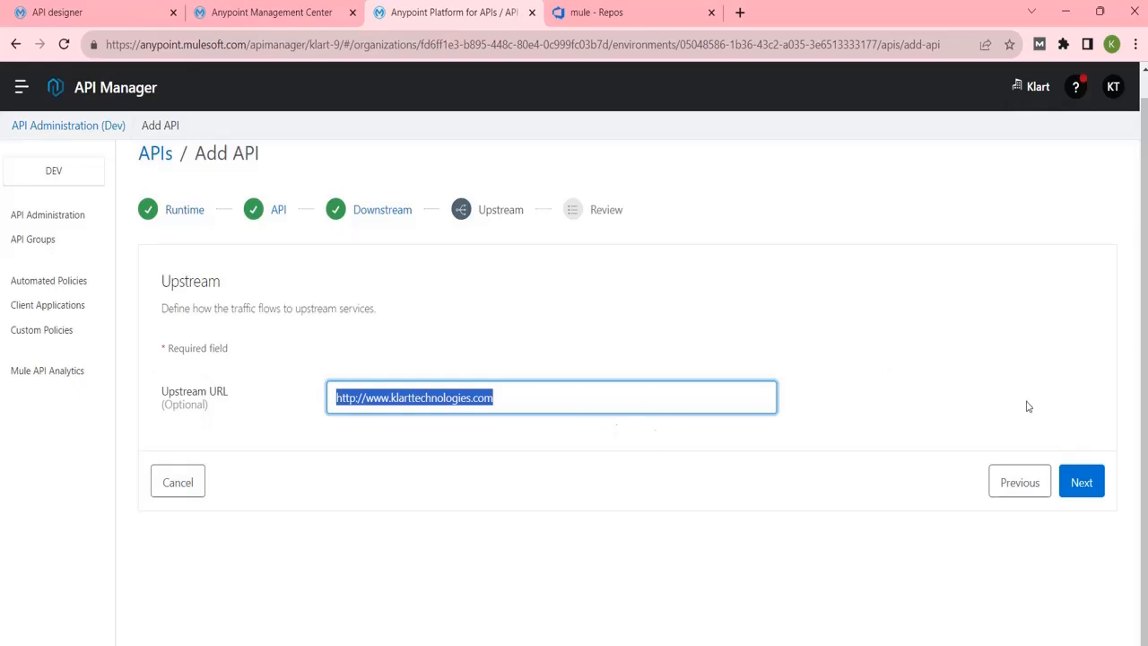
click(1093, 492)
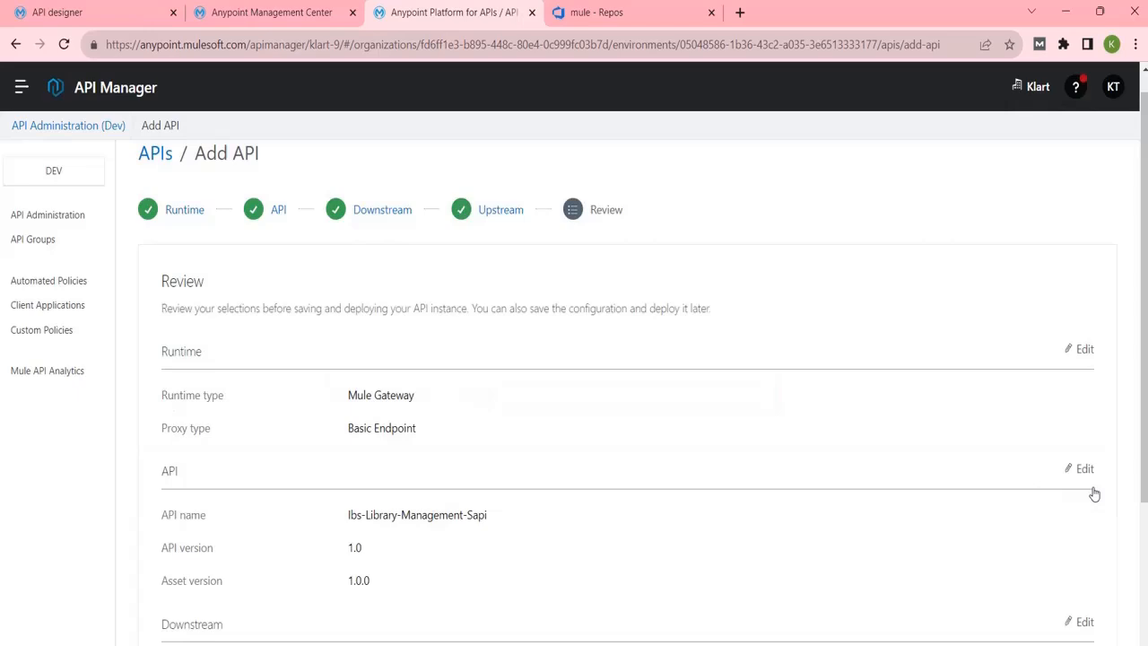
Save the reviewed API instance, creating ID 18982122 with status Unregistered.
drag(1145, 383, 1137, 456)
scroll(1143, 508, down, 2)
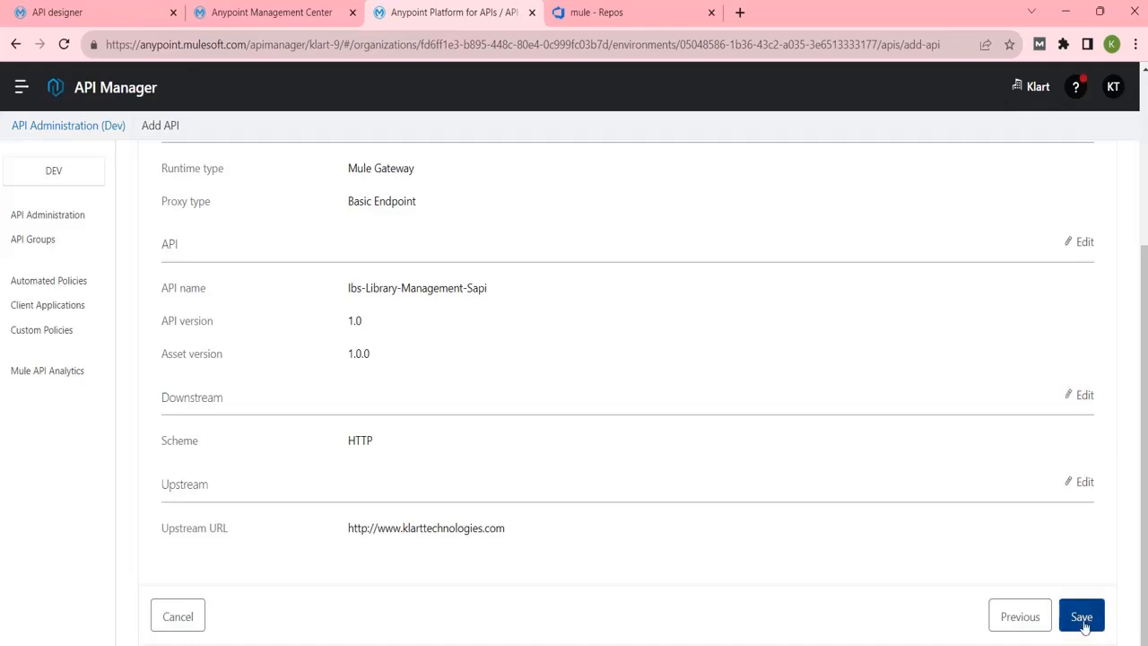
click(1082, 623)
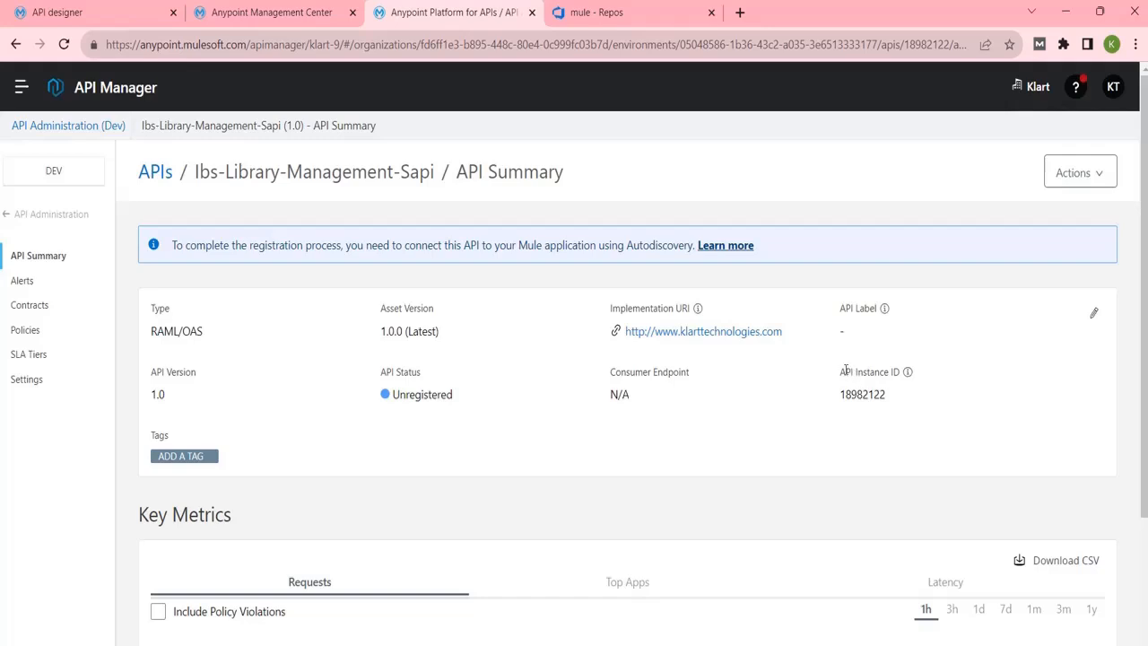
Copy API Instance ID 18982122 from API Manager and bring up the Notepad++ course notes.
drag(841, 369, 906, 372)
double_click(856, 394)
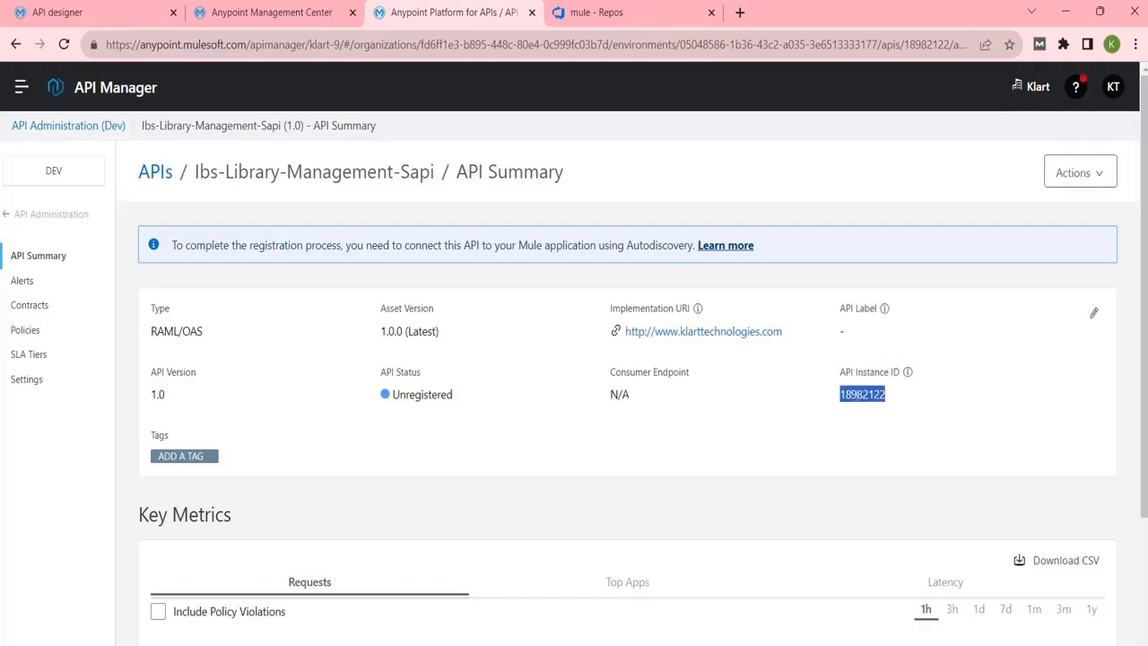
click(877, 439)
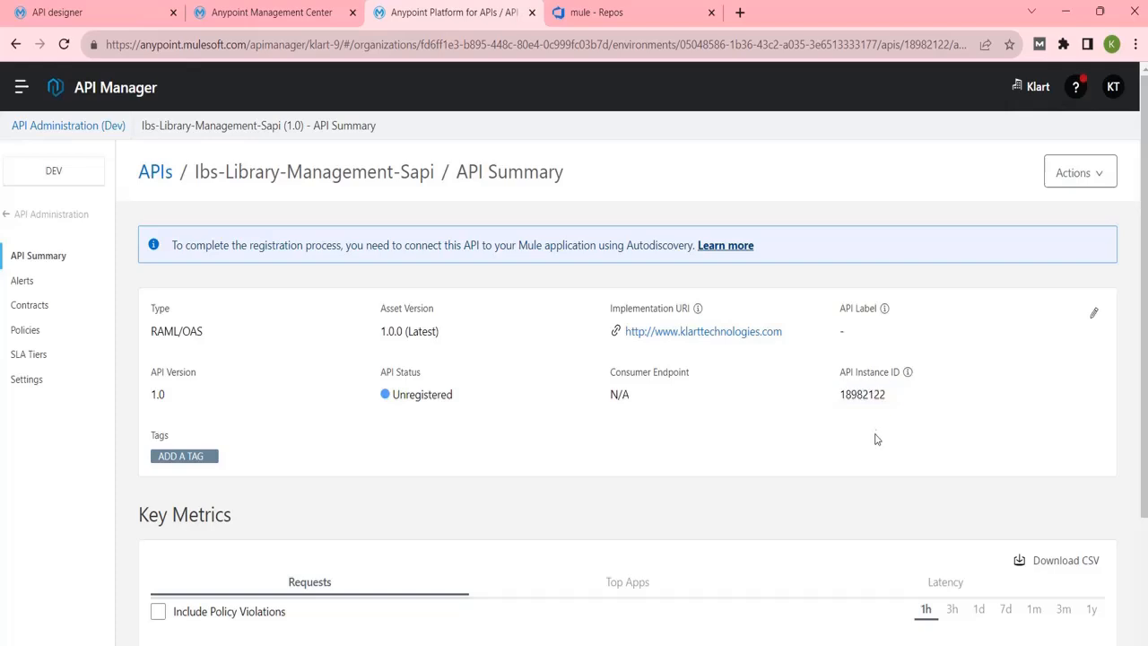
double_click(862, 395)
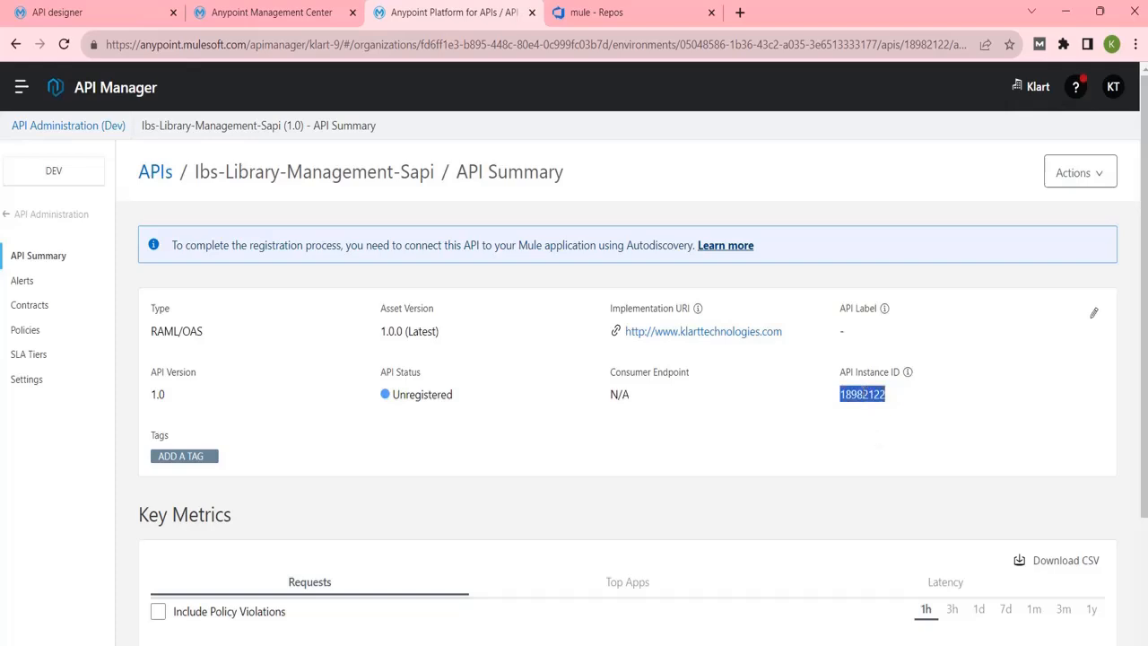
click(820, 644)
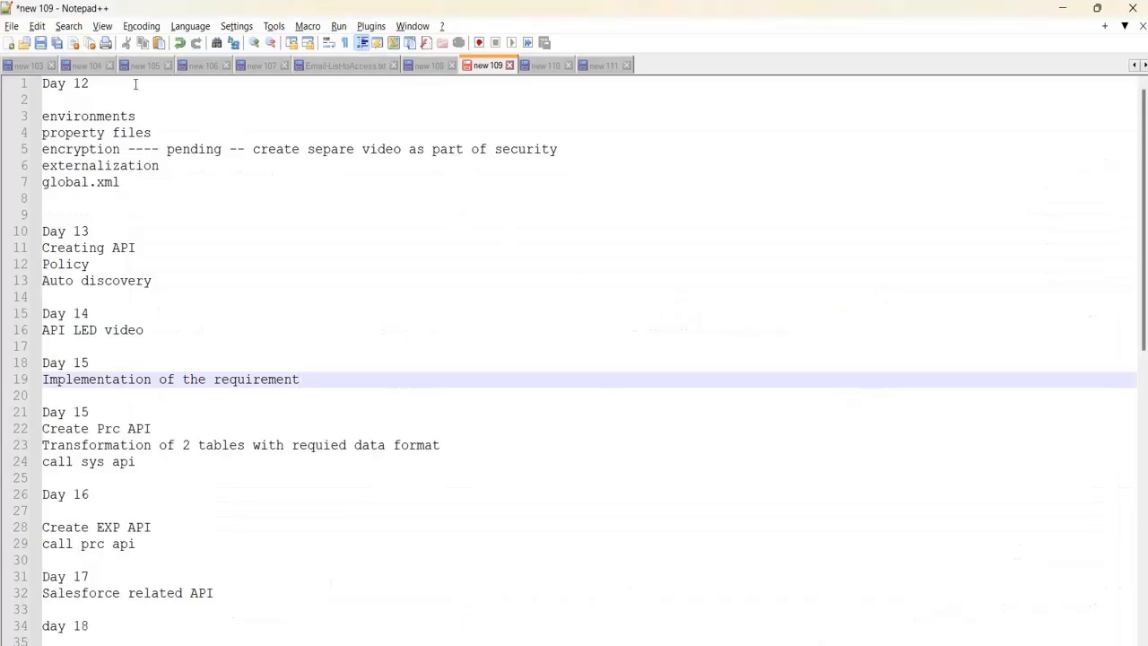
In the 'new 111' notes, add the line 'api id : dev - ibs=Library Management-SAPI -- 18982122'.
click(536, 71)
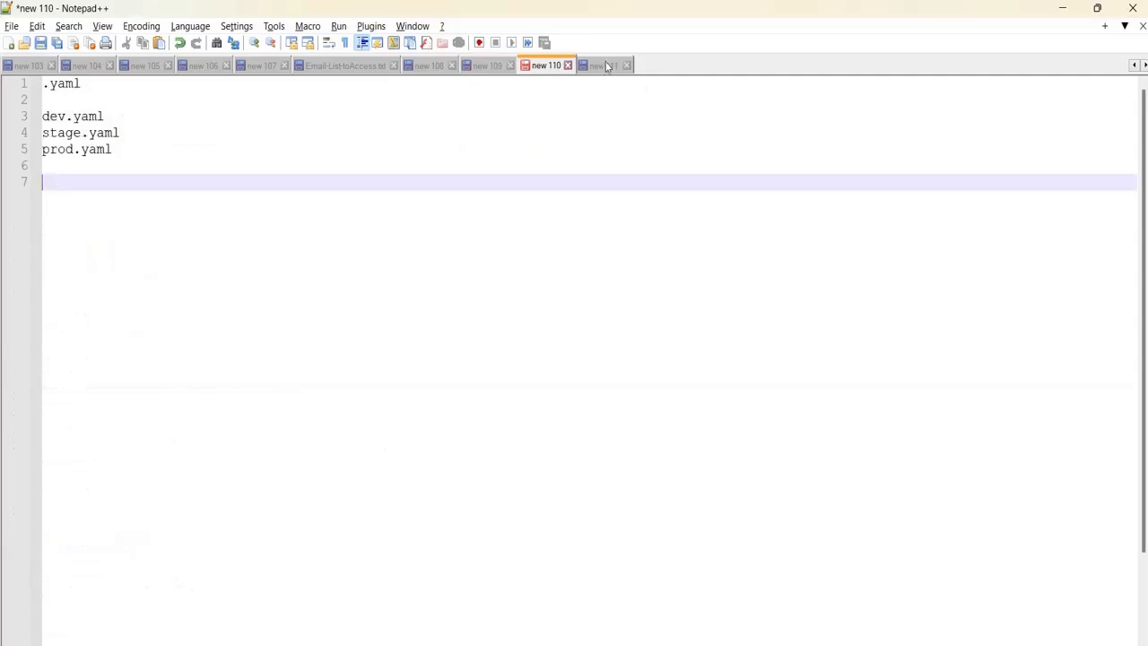
click(605, 65)
click(367, 248)
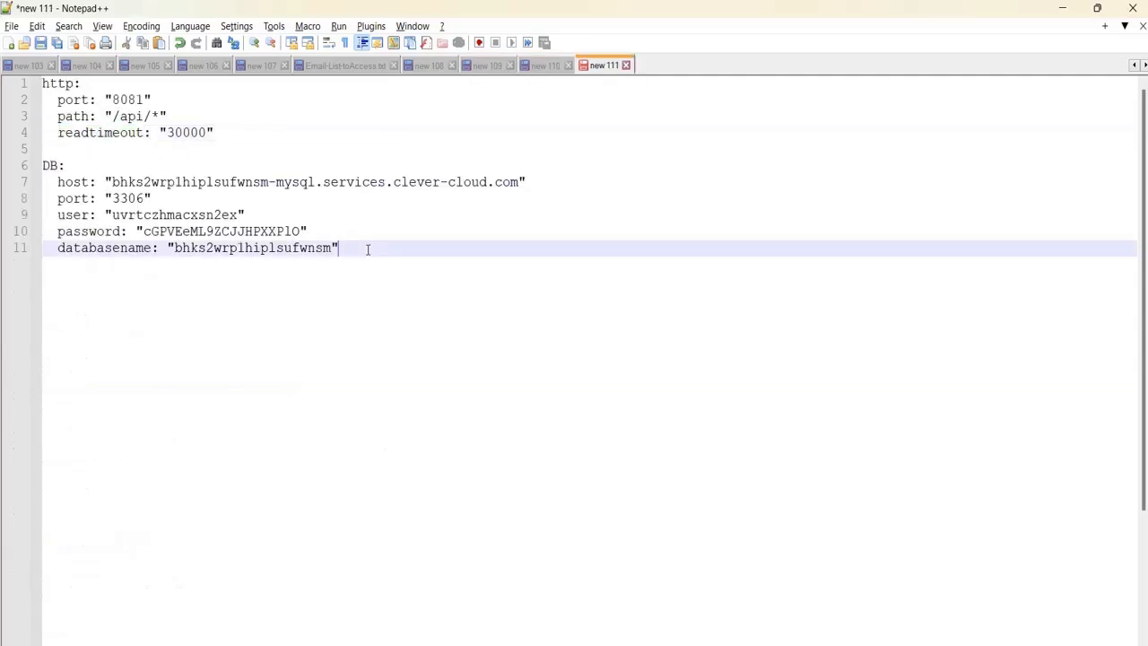
key(Return)
key(Return)
key(Return)
key(Return)
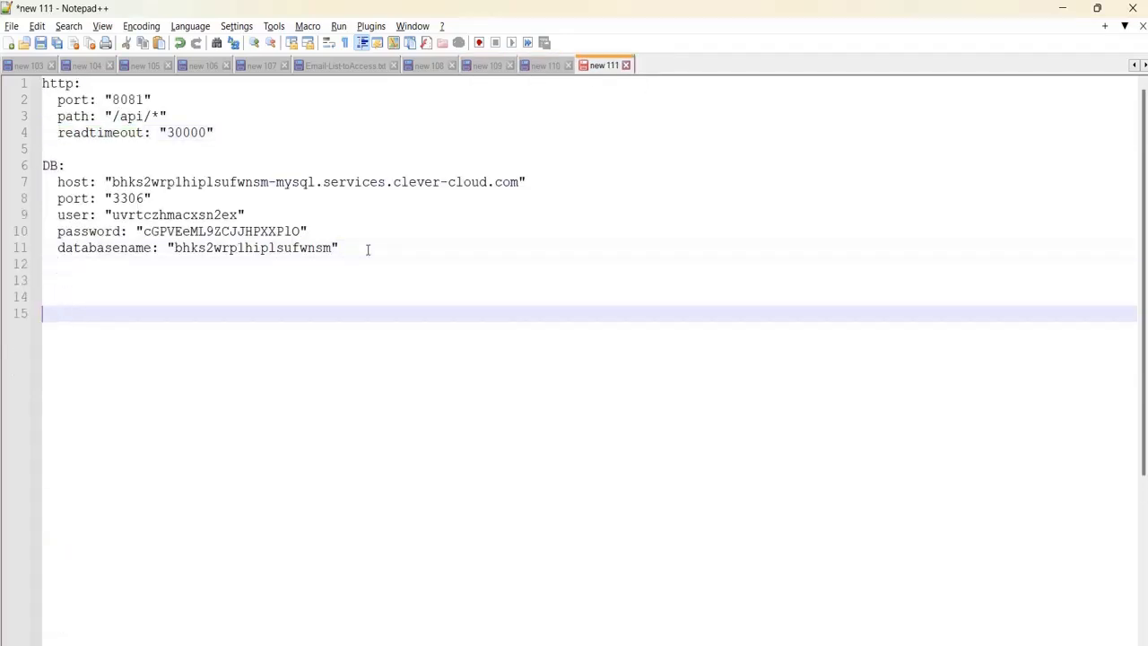
text(api id :  dev - ibs=Library Ma)
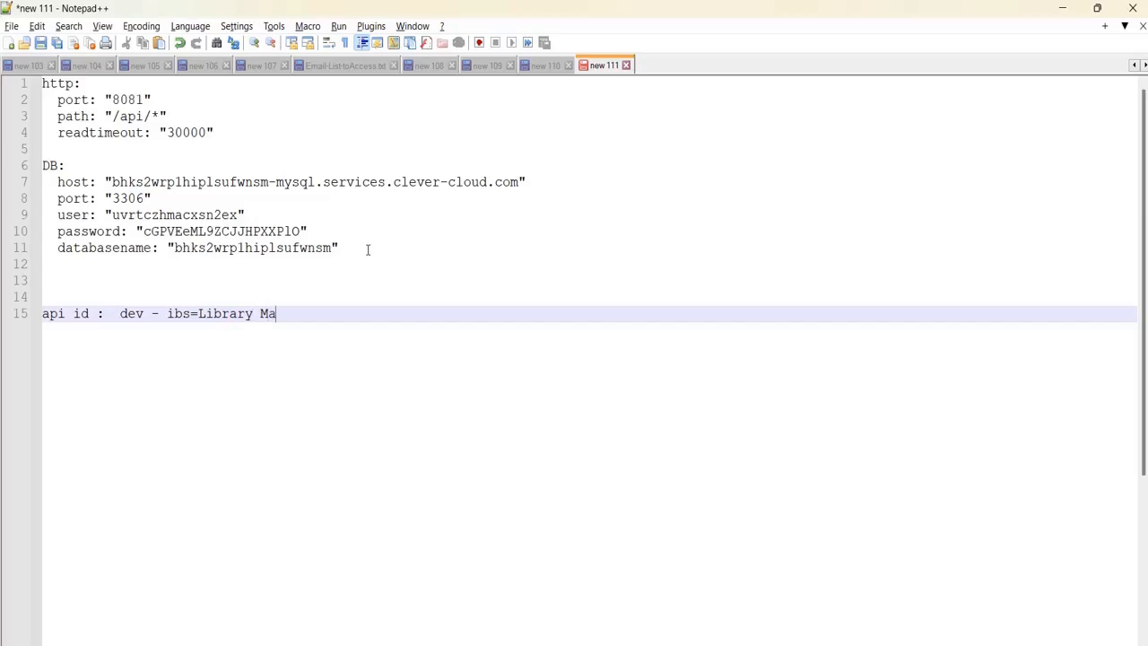
text(nagement-SAPI)
text(  -)
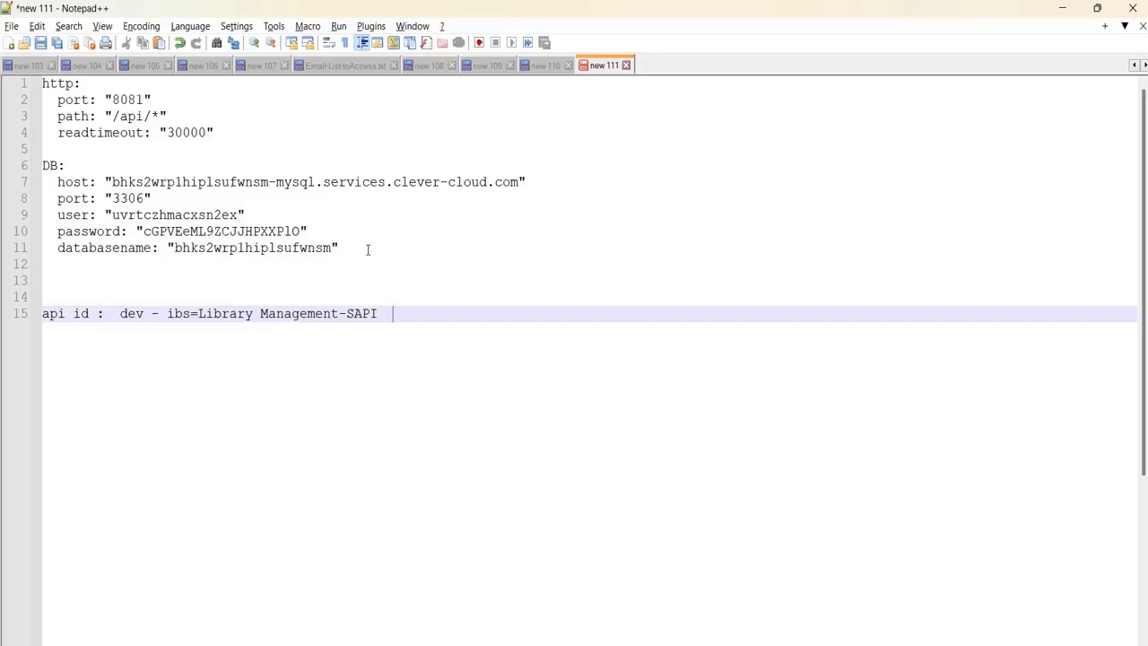
text(- 18982122)
mouse_move(738, 641)
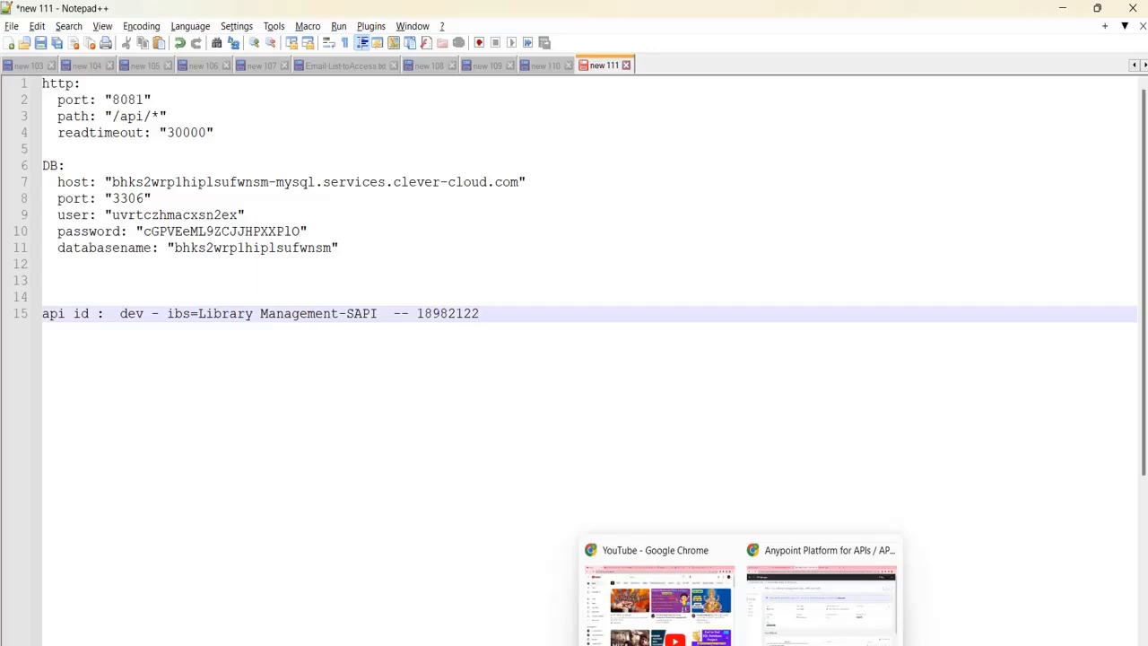
click(806, 566)
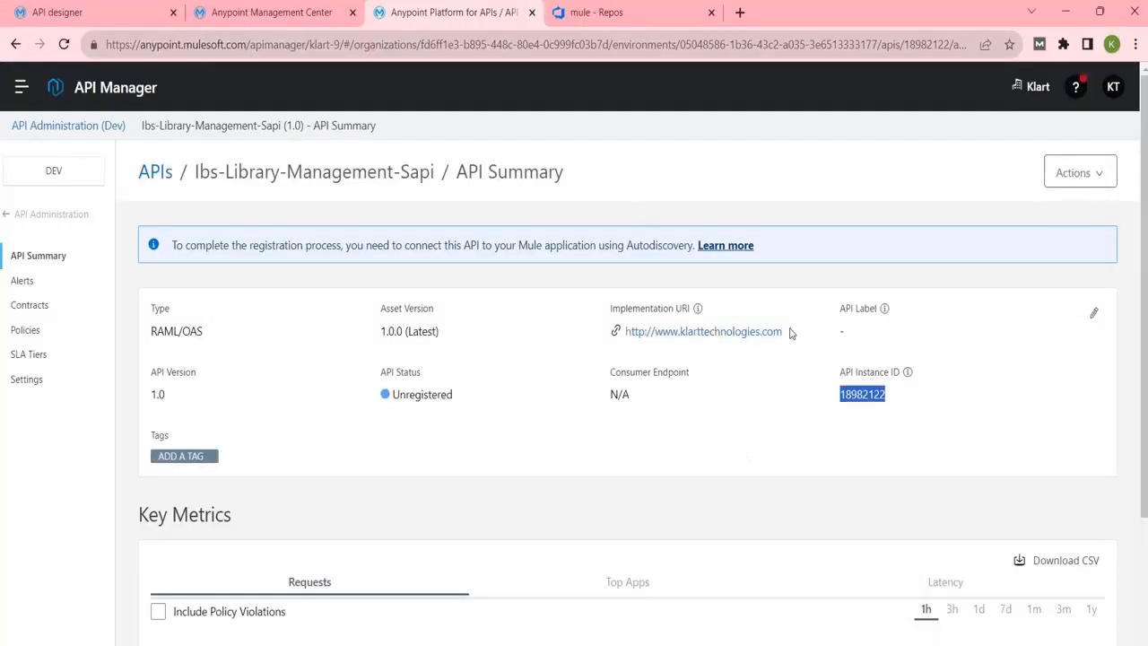
Reselect instance ID 18982122 in API Manager, then return to Studio's library-impl.xml flow.
click(877, 434)
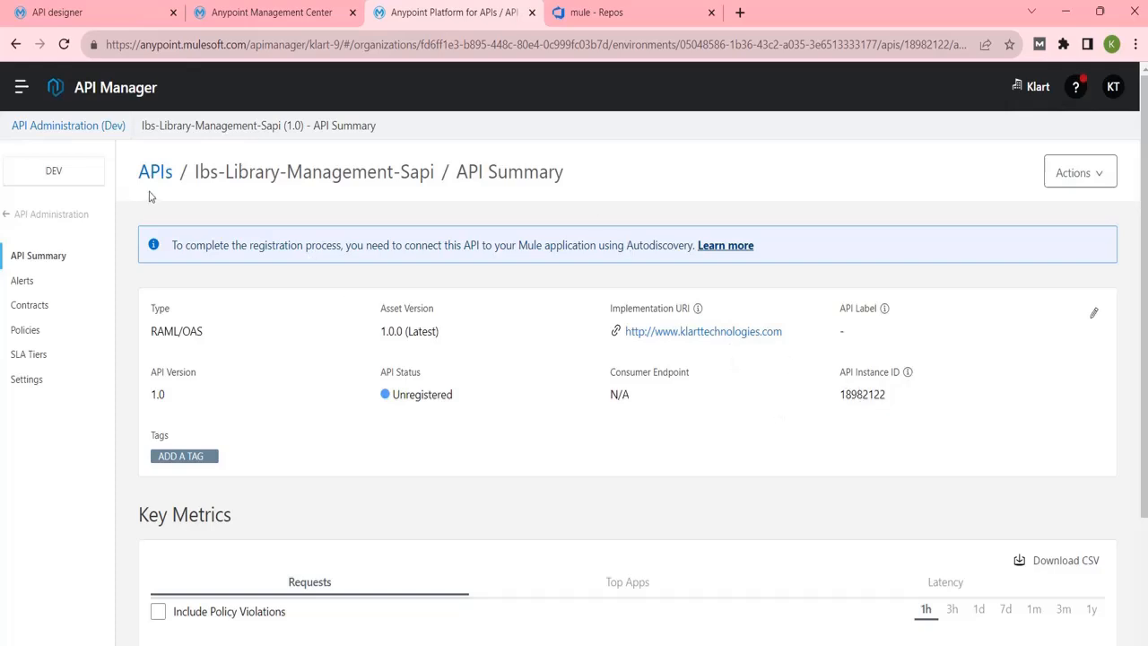
double_click(861, 394)
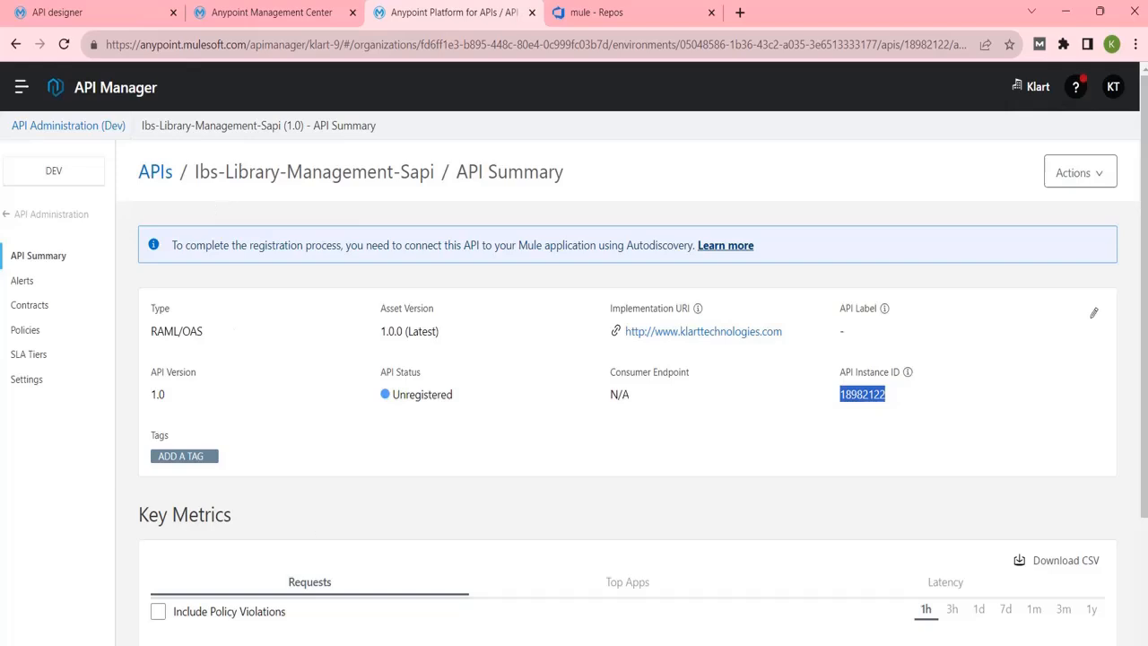
mouse_move(839, 644)
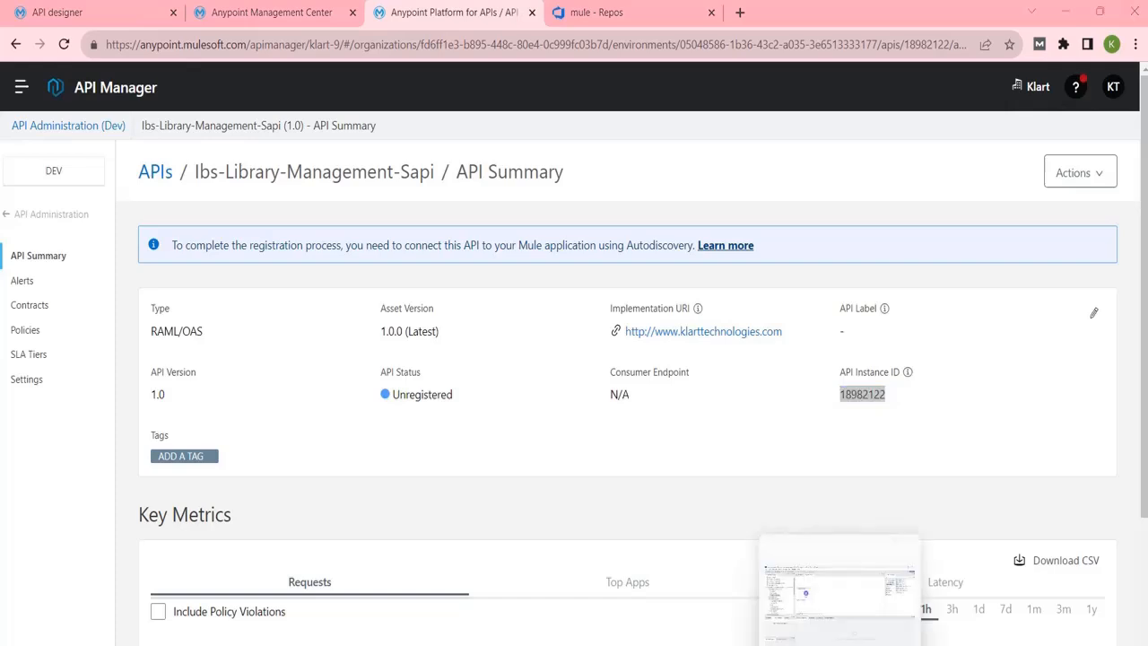
click(839, 643)
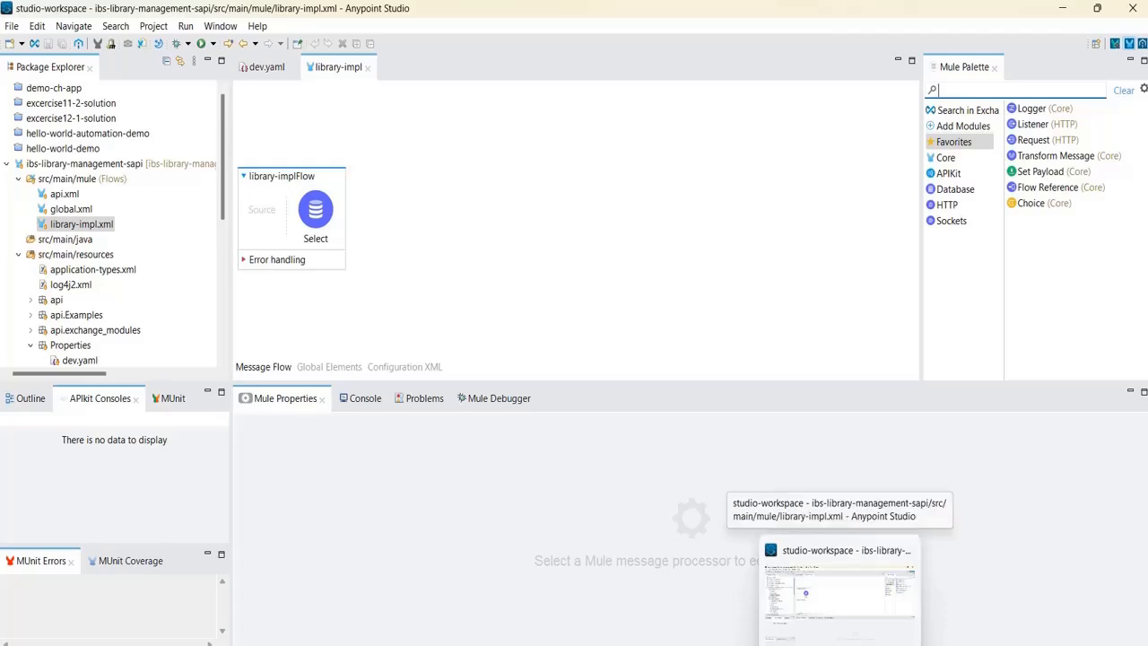
Compare Studio with the API Manager summary, then open global.xml from src/main/mule.
click(741, 644)
click(778, 560)
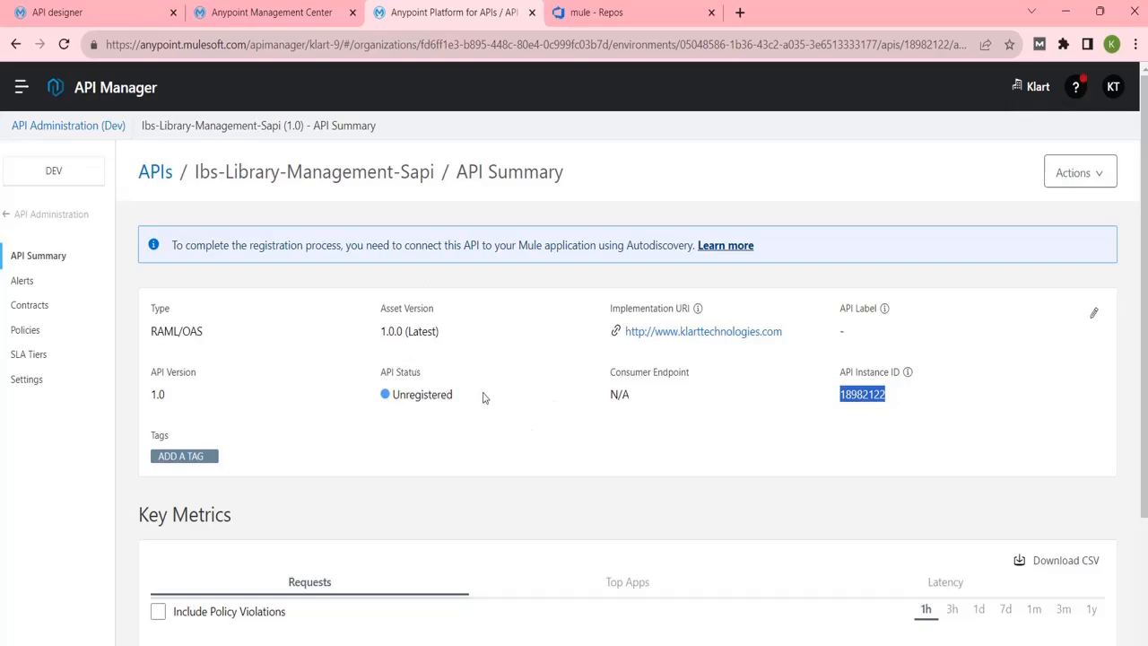
key(alt+Tab)
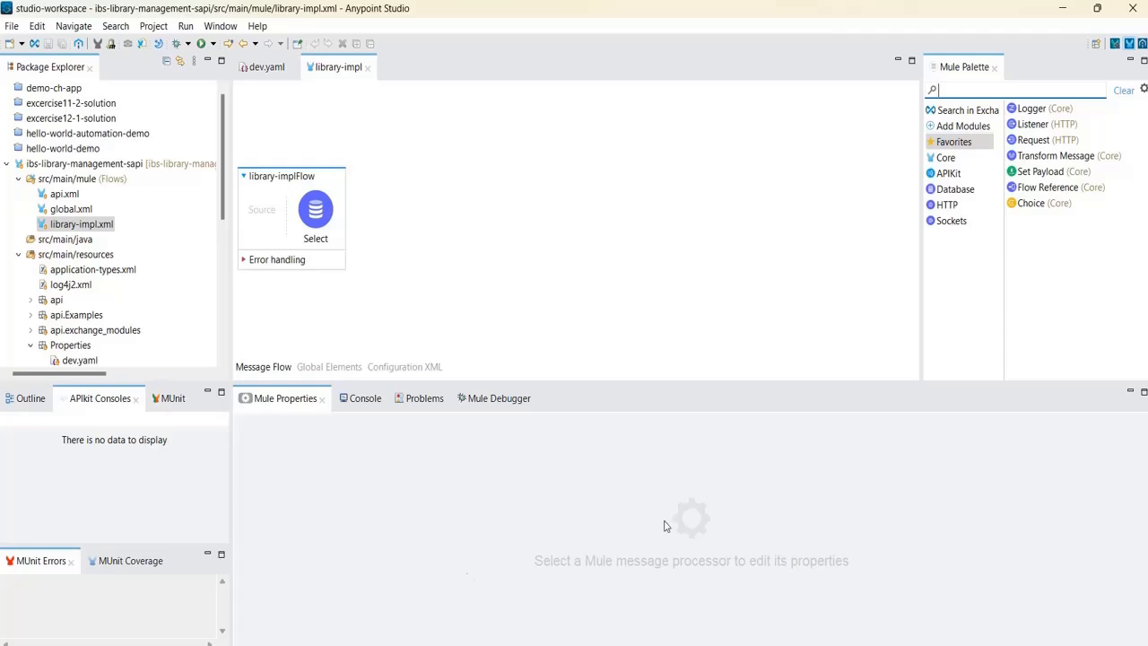
click(841, 644)
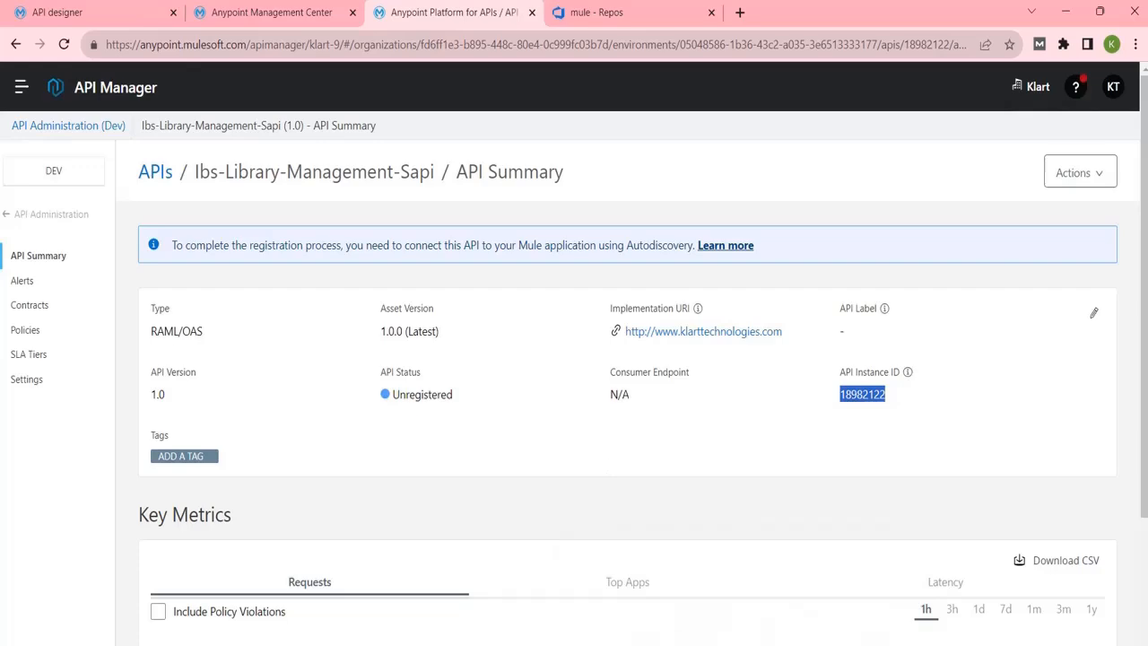
click(840, 644)
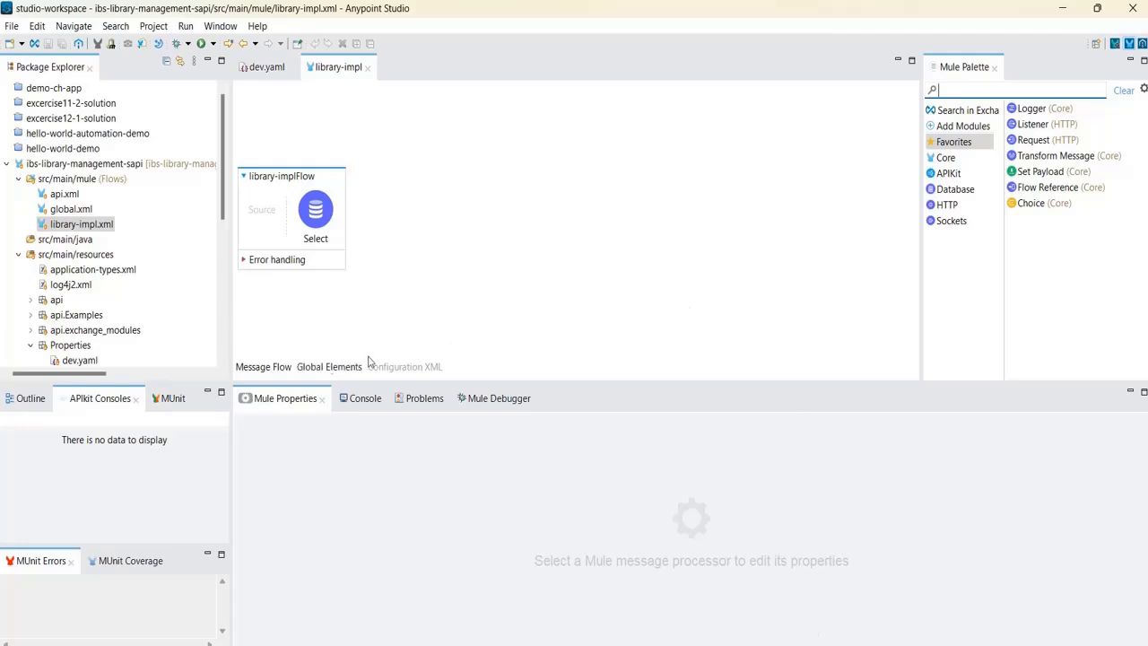
click(83, 209)
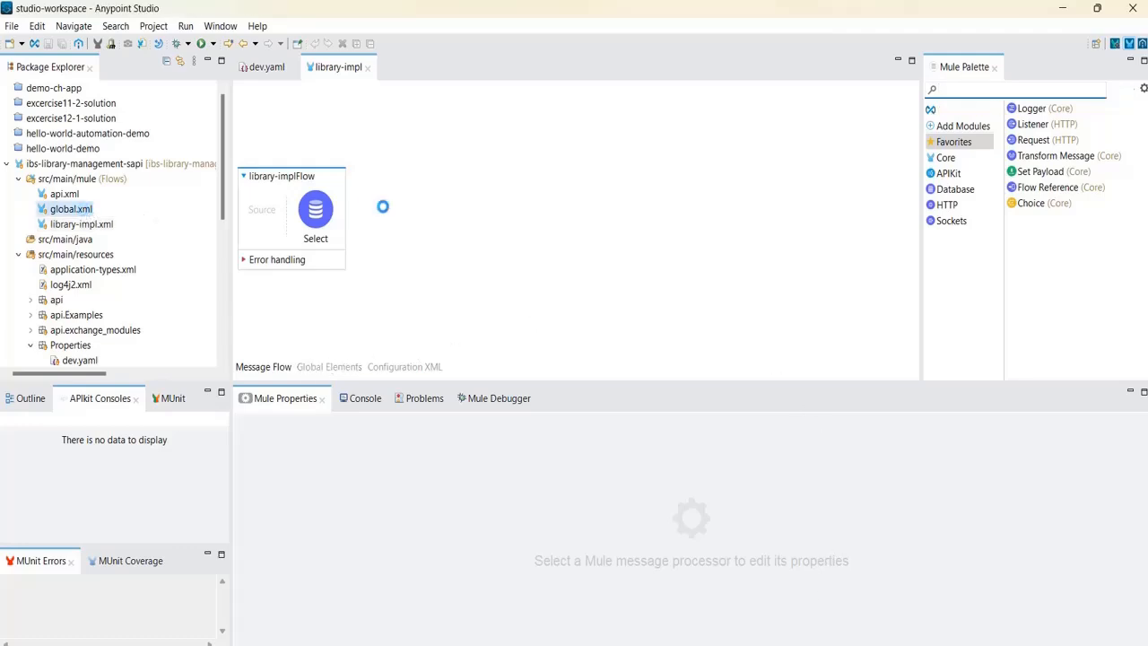
In global.xml's Global Elements, check that Configuration properties uses the file Properties\${env}.yaml.
click(329, 366)
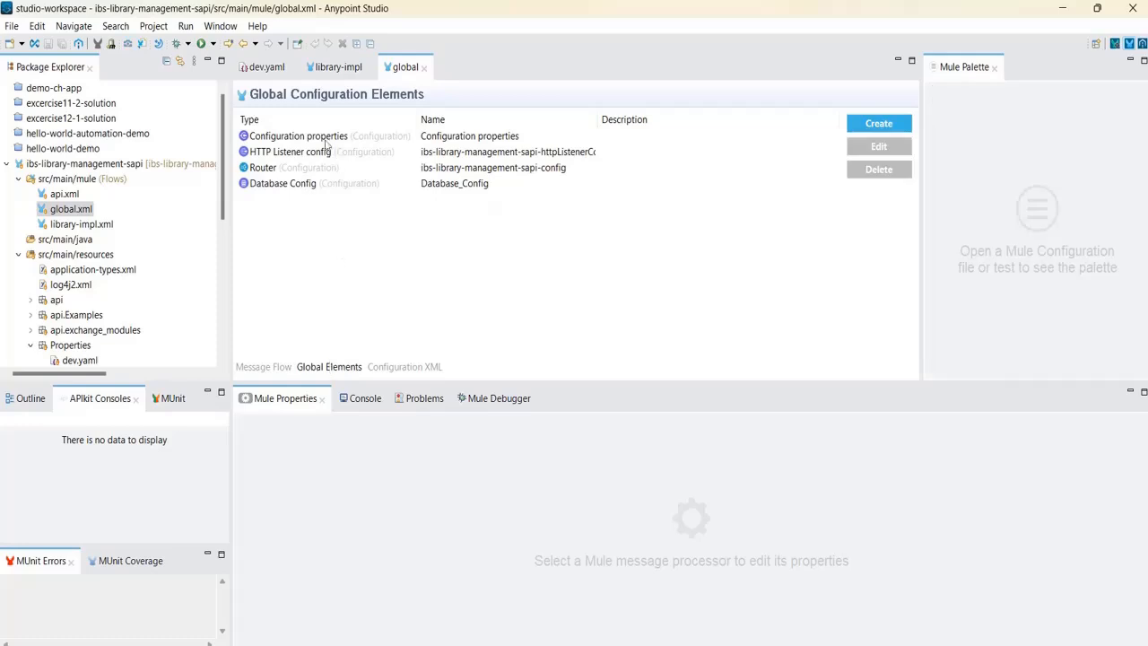
click(303, 140)
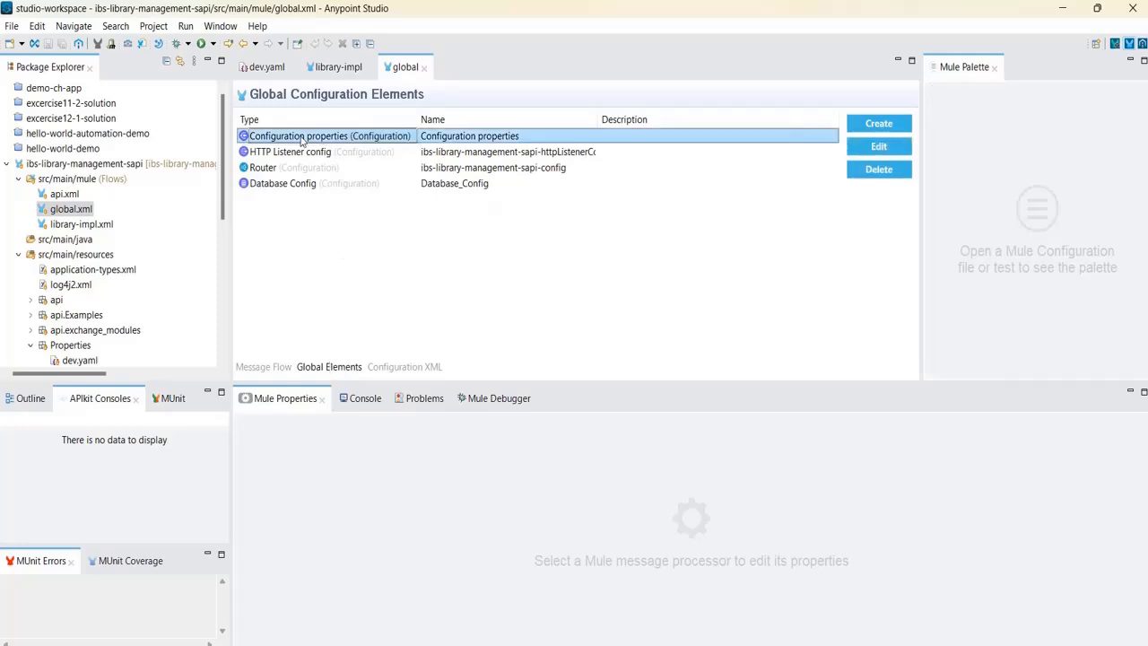
click(868, 149)
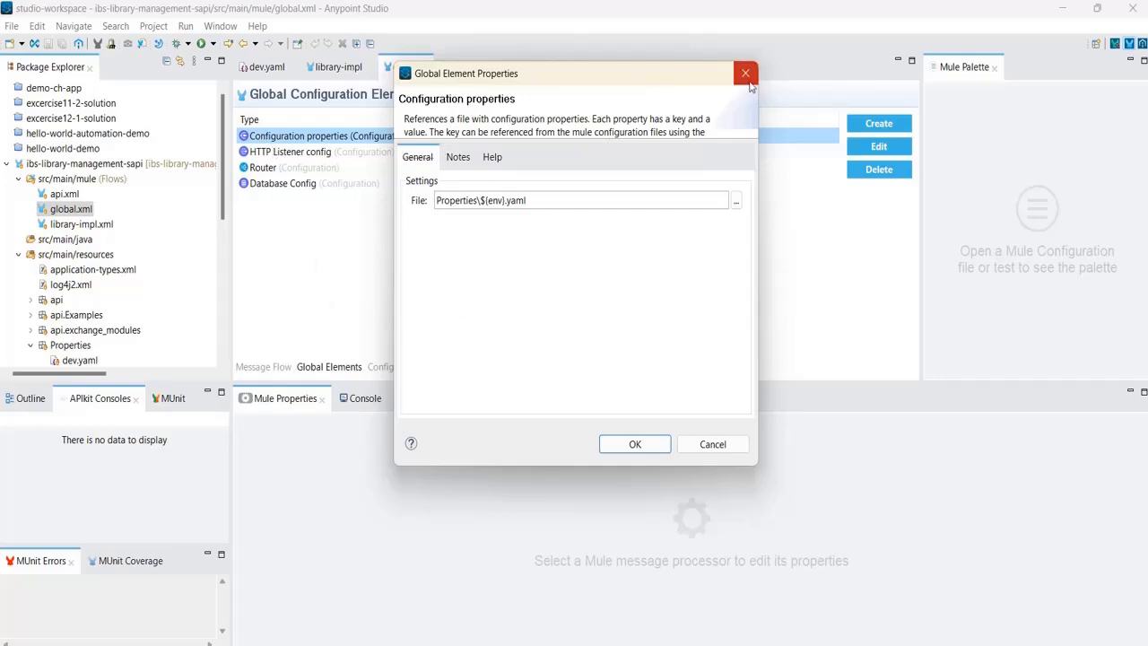
click(745, 73)
double_click(524, 137)
click(745, 72)
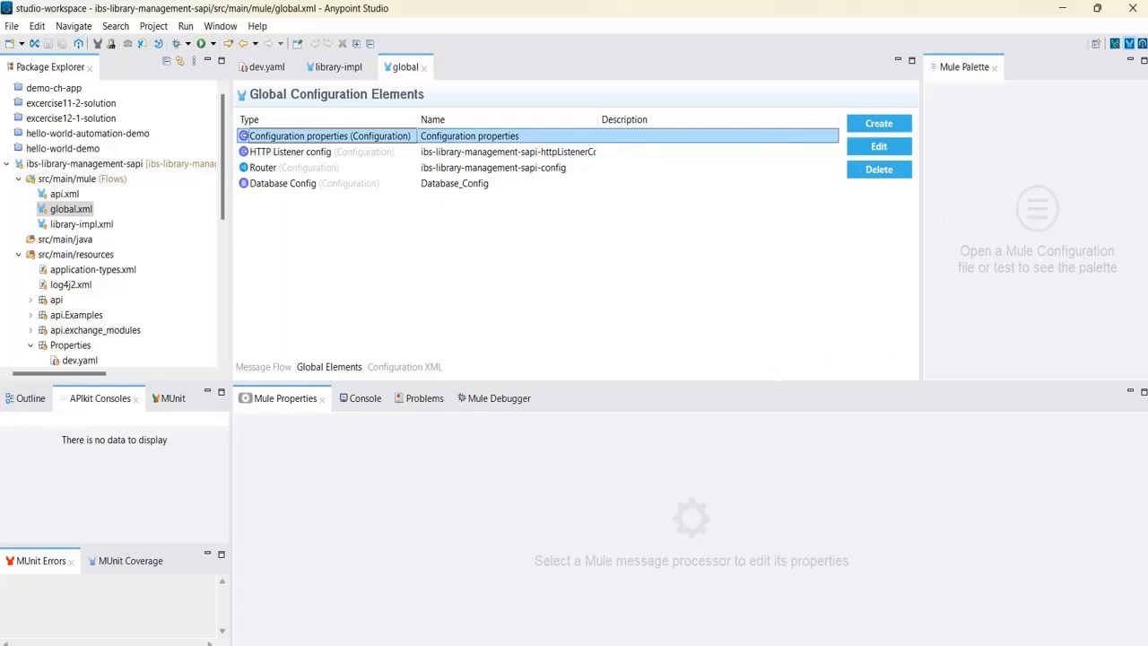
On the Ibs-Library-Management-Sapi summary page, reselect the still-Unregistered instance ID 18982122.
click(741, 645)
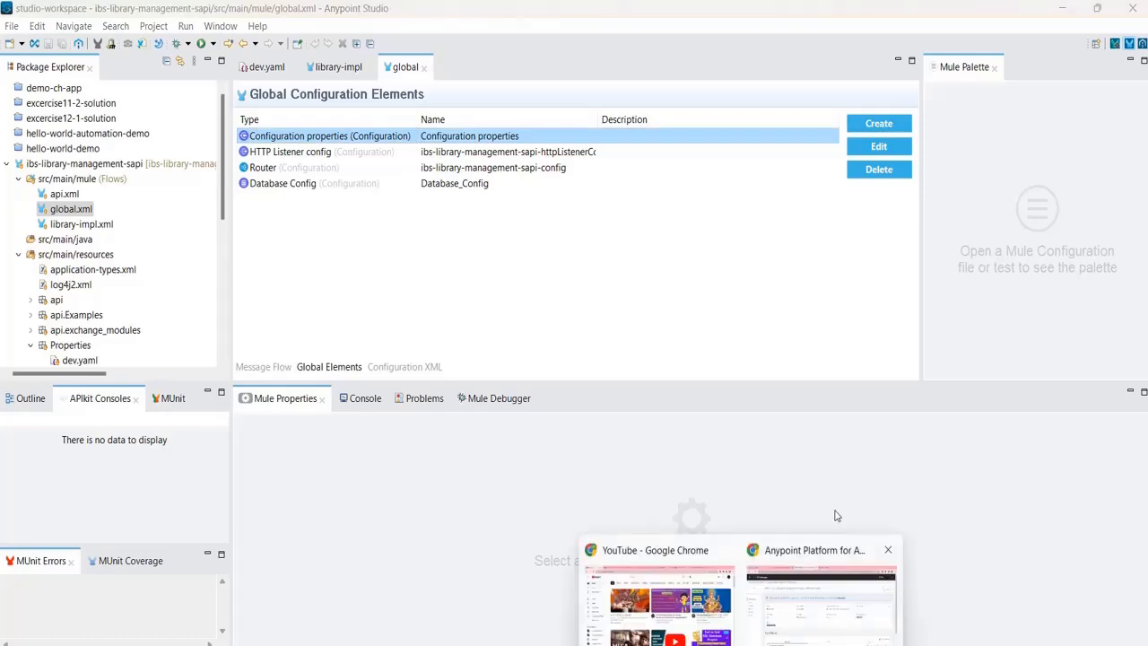
click(811, 556)
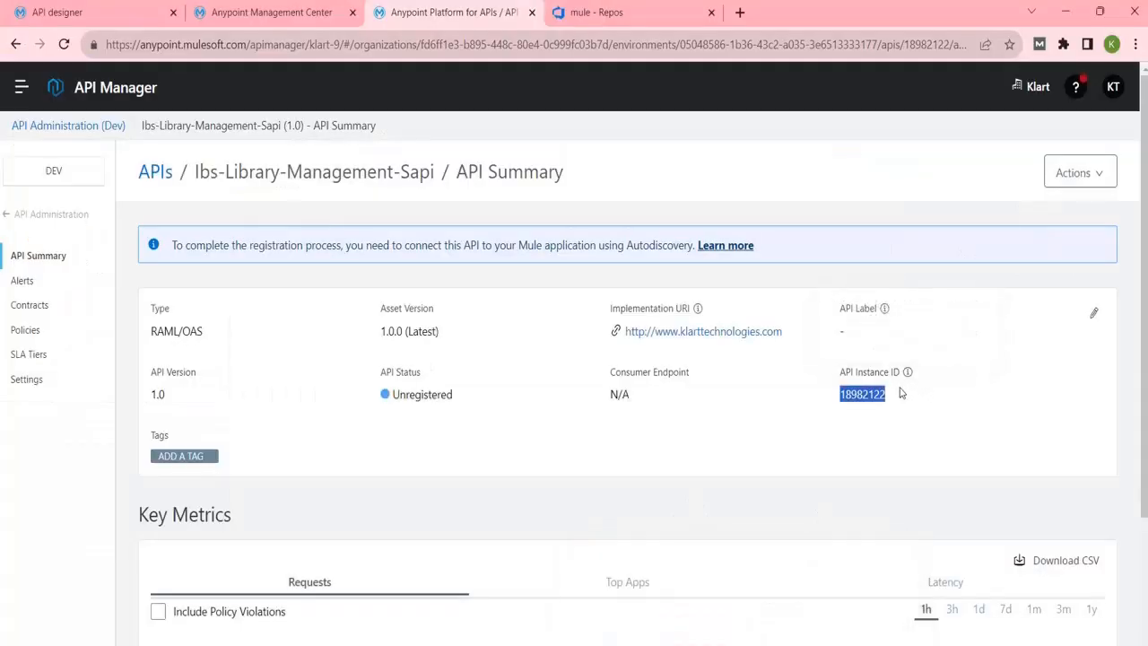
click(874, 432)
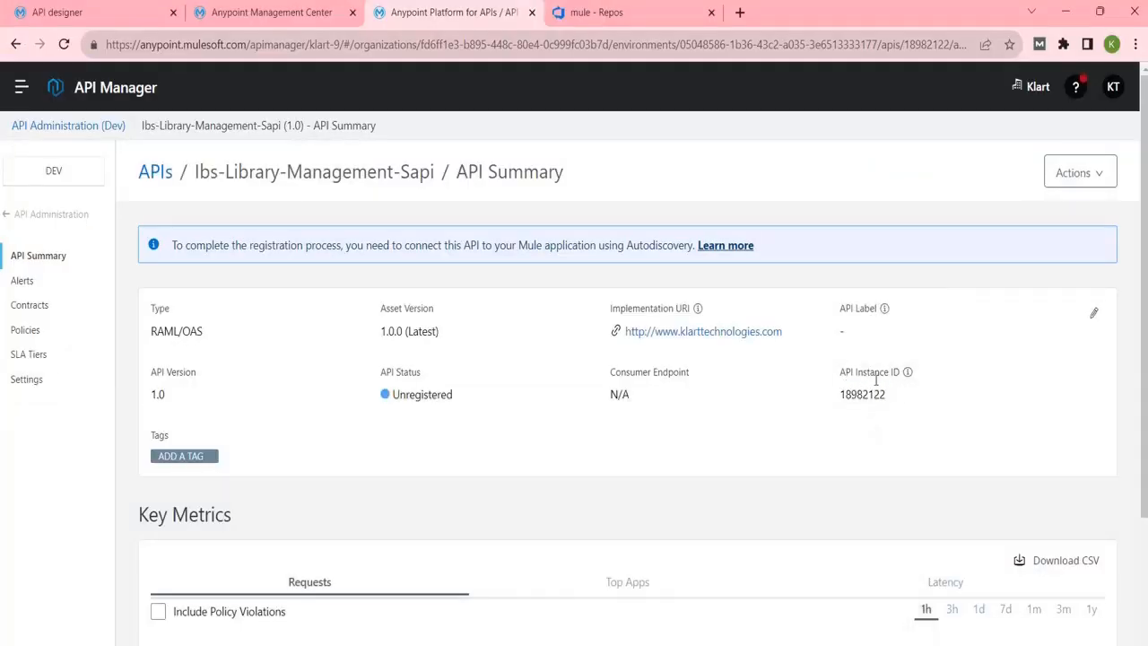
double_click(863, 394)
click(862, 402)
double_click(861, 394)
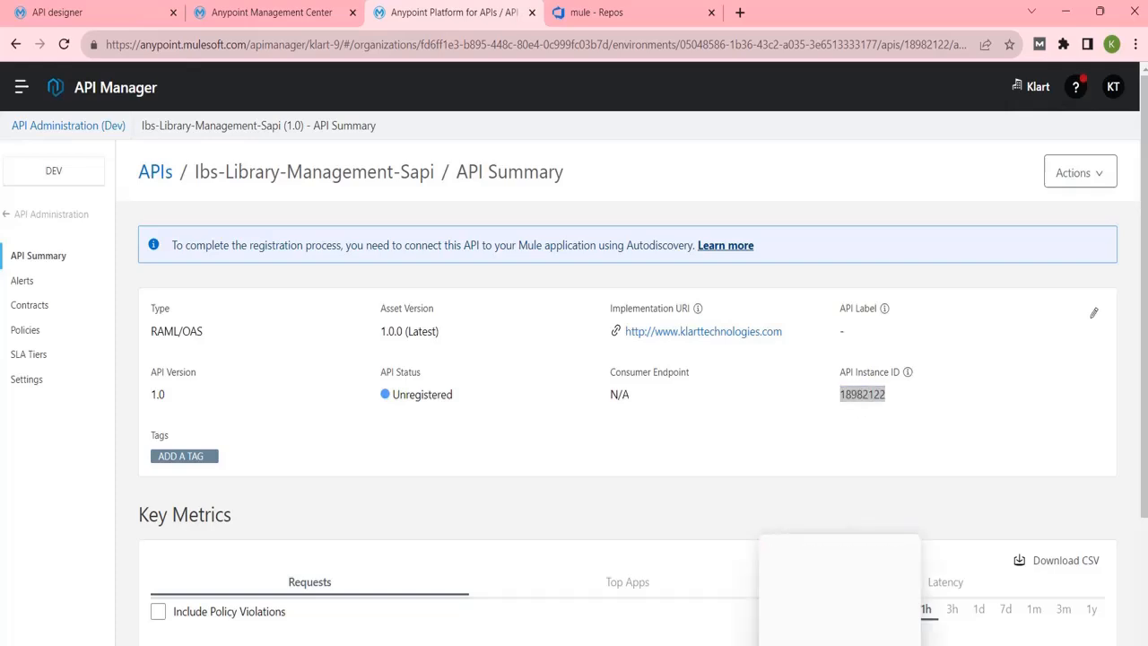
click(839, 643)
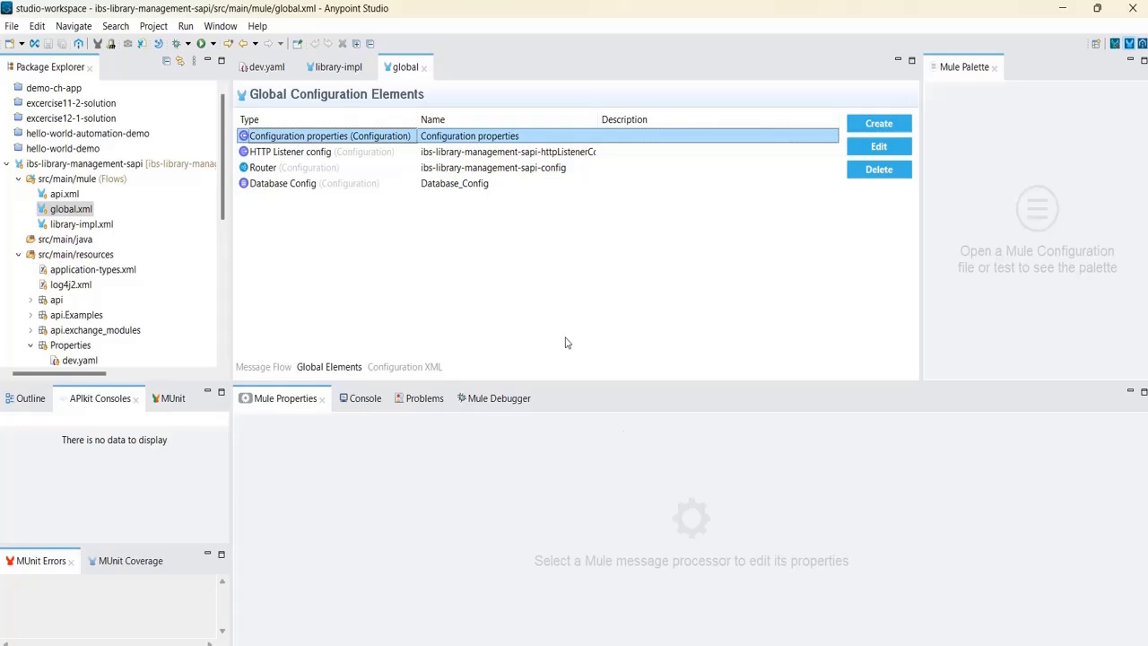
click(778, 581)
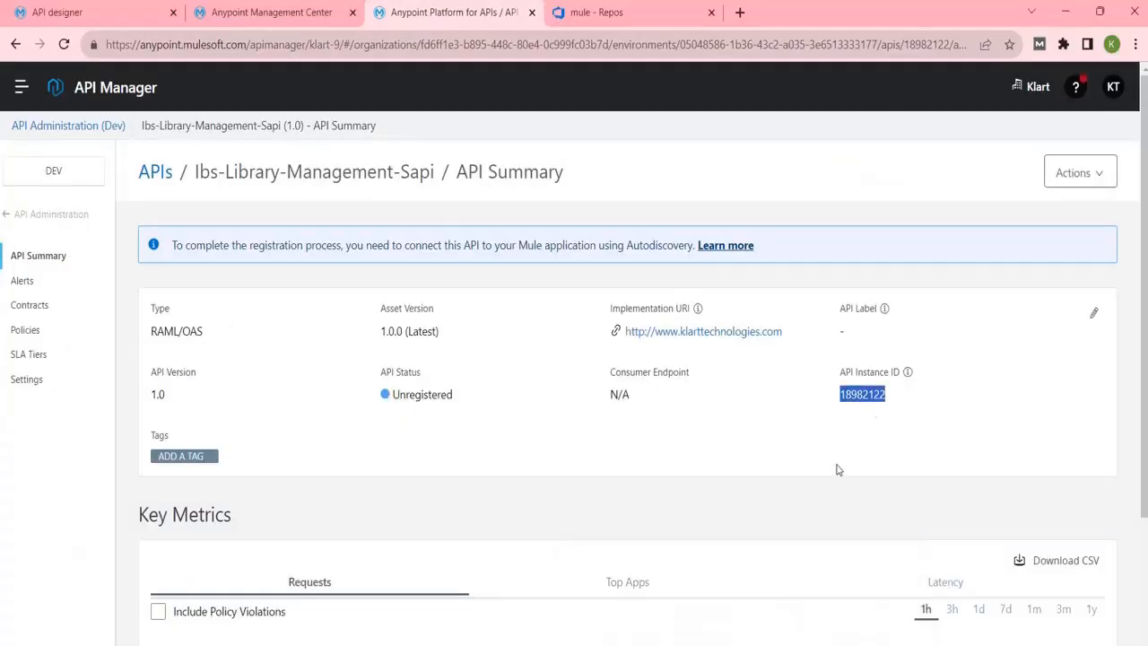
mouse_move(839, 643)
click(767, 458)
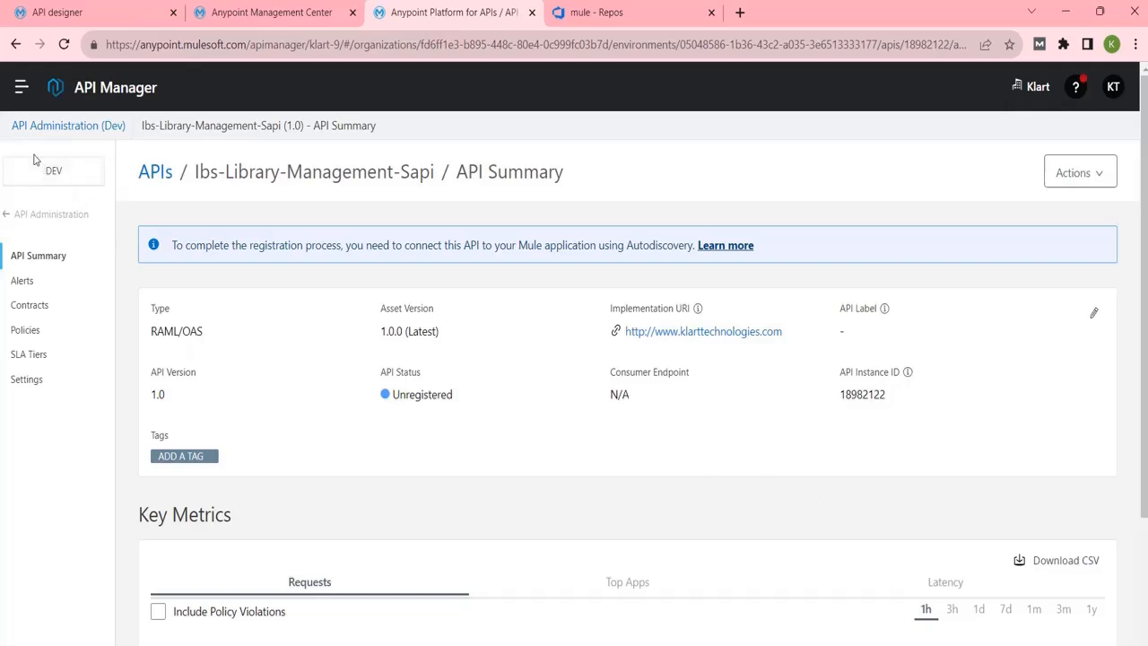
Reload Runtime Manager to confirm no applications are deployed, closing the API designer tab.
click(22, 90)
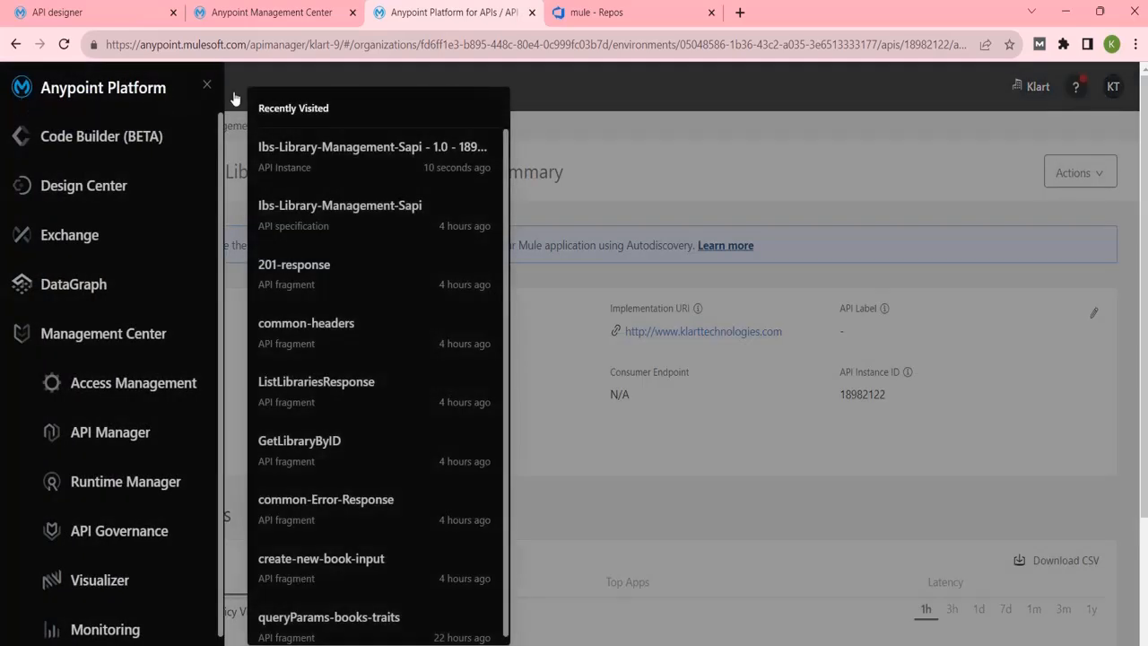
click(310, 11)
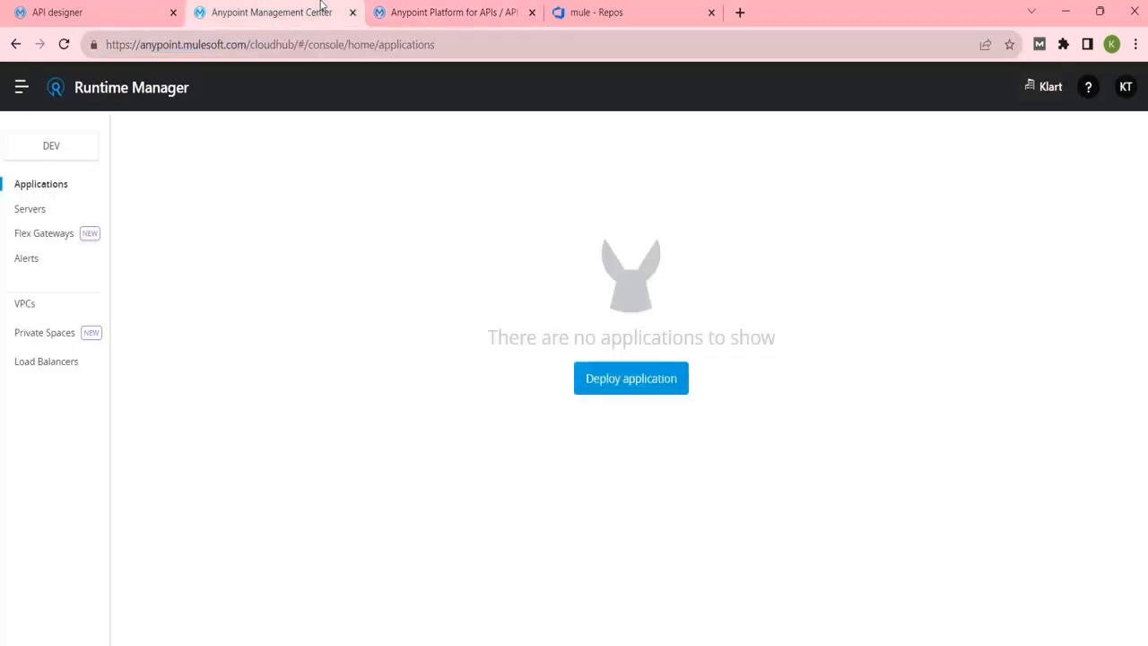
click(173, 12)
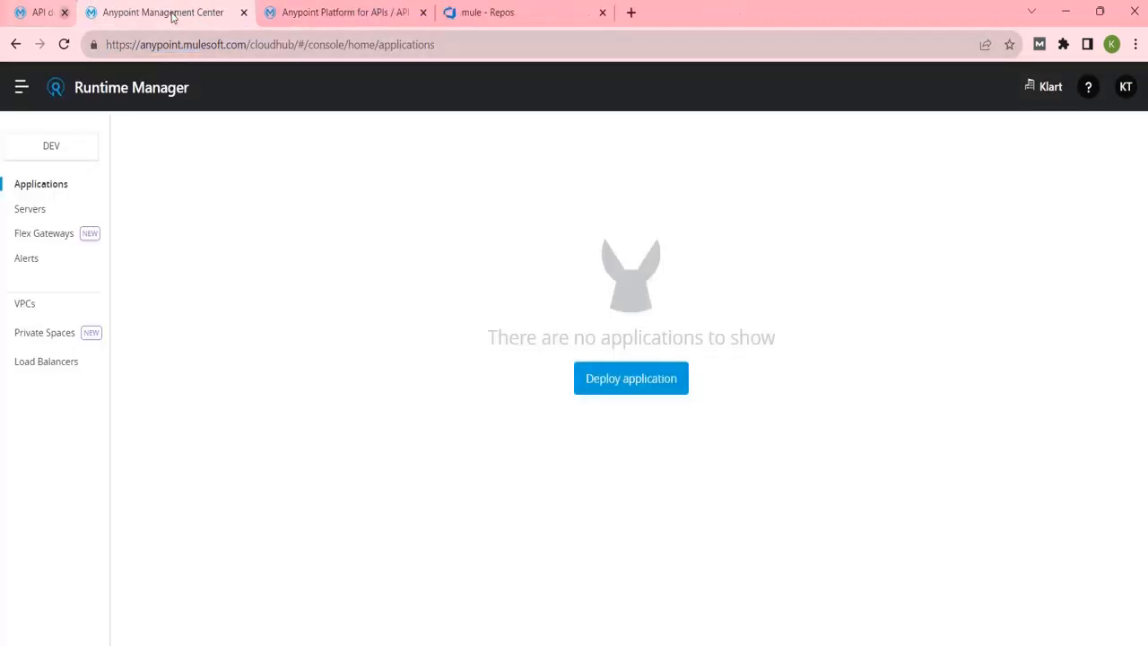
click(520, 45)
key(Return)
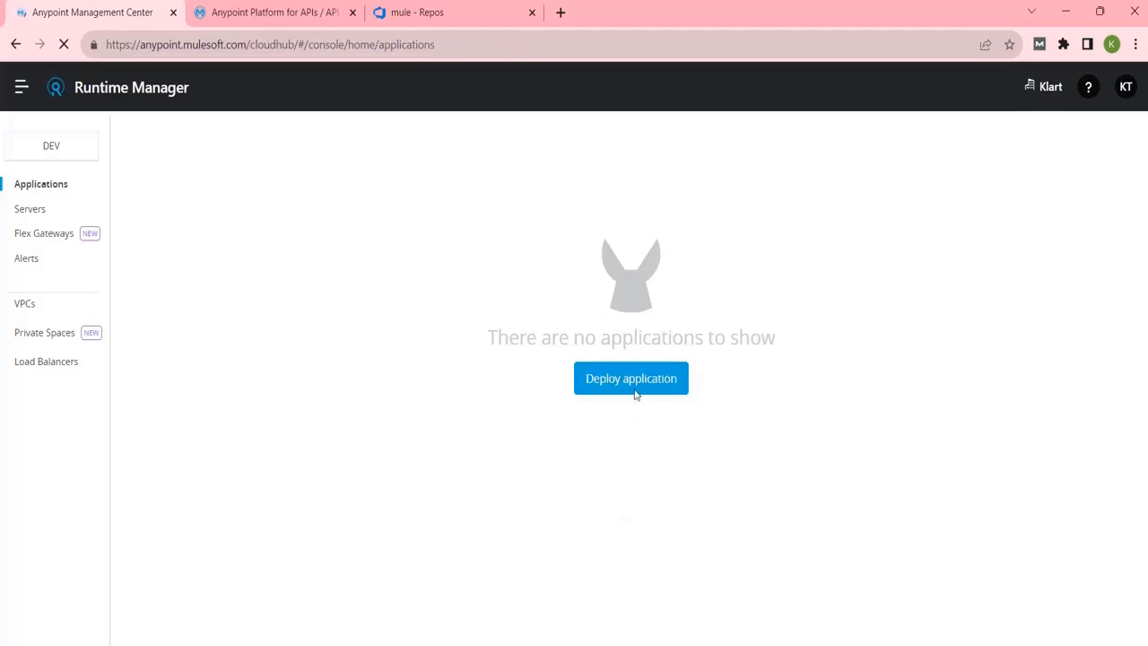
Copy API instance ID 18982122 from the API Manager summary and return to Studio.
click(305, 20)
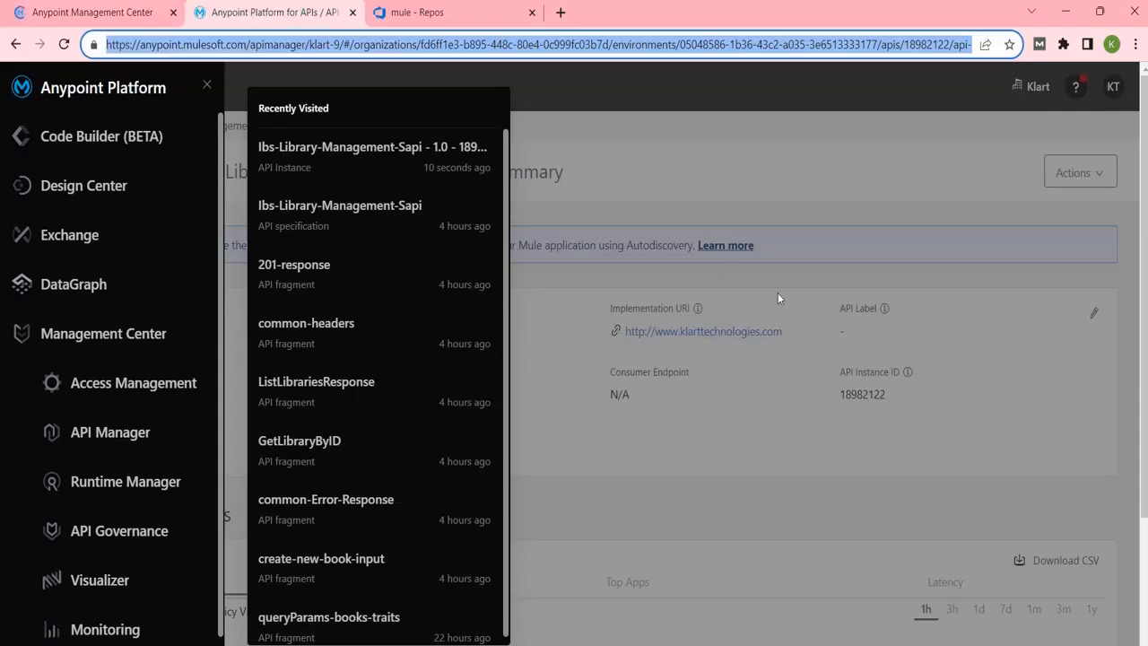
click(701, 458)
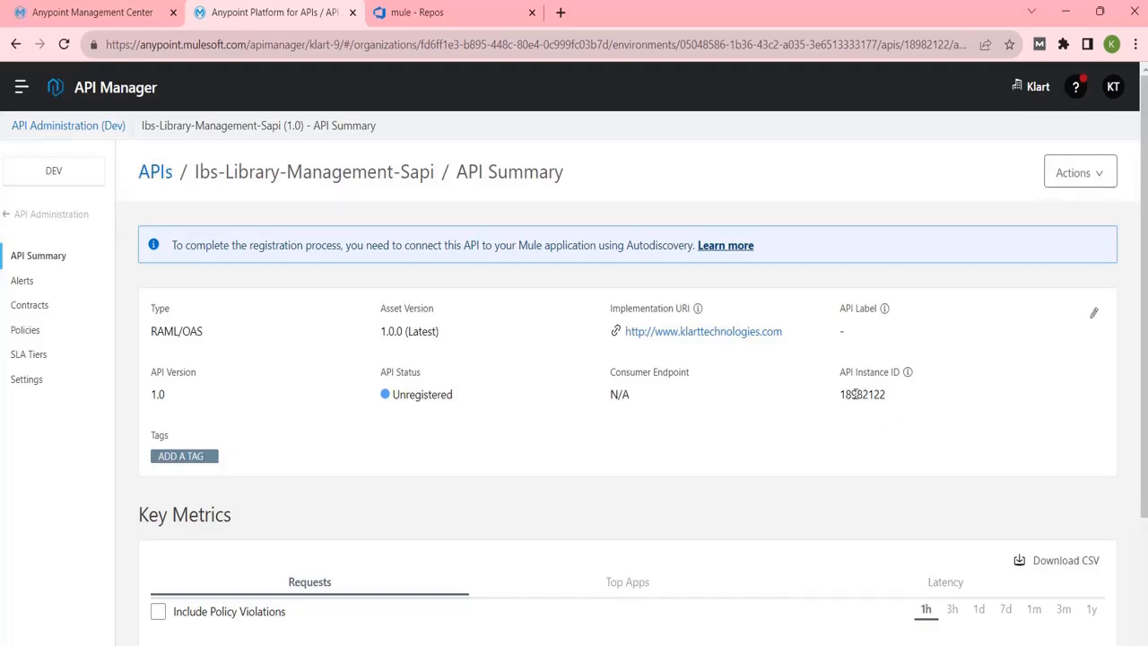
double_click(856, 395)
key(ctrl+c)
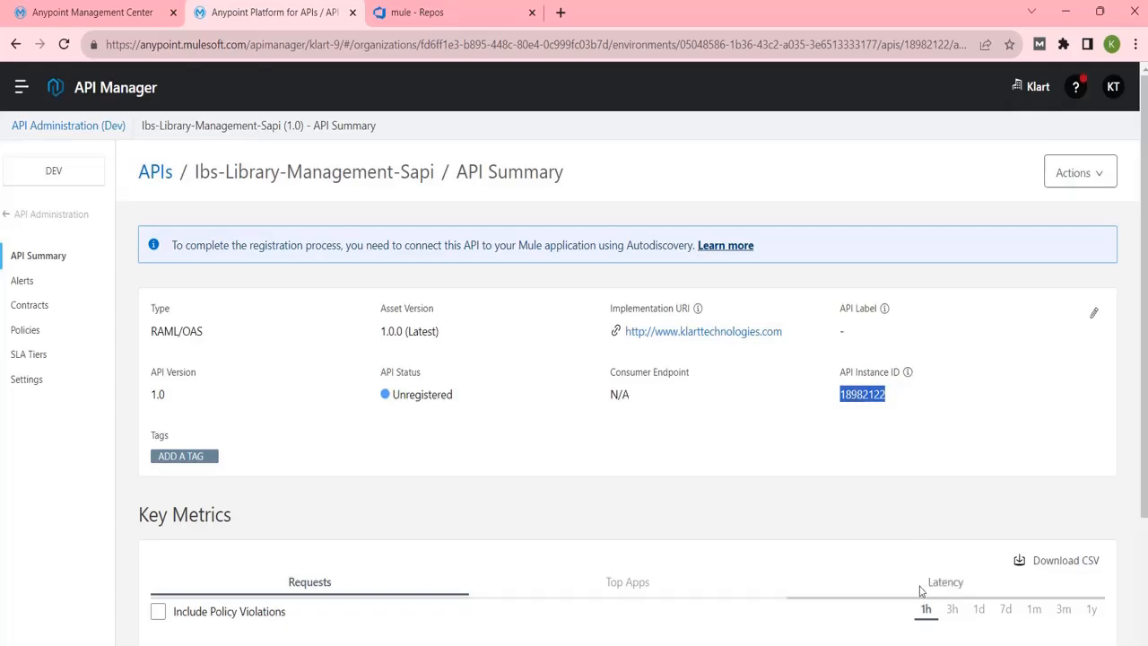
key(alt+Tab)
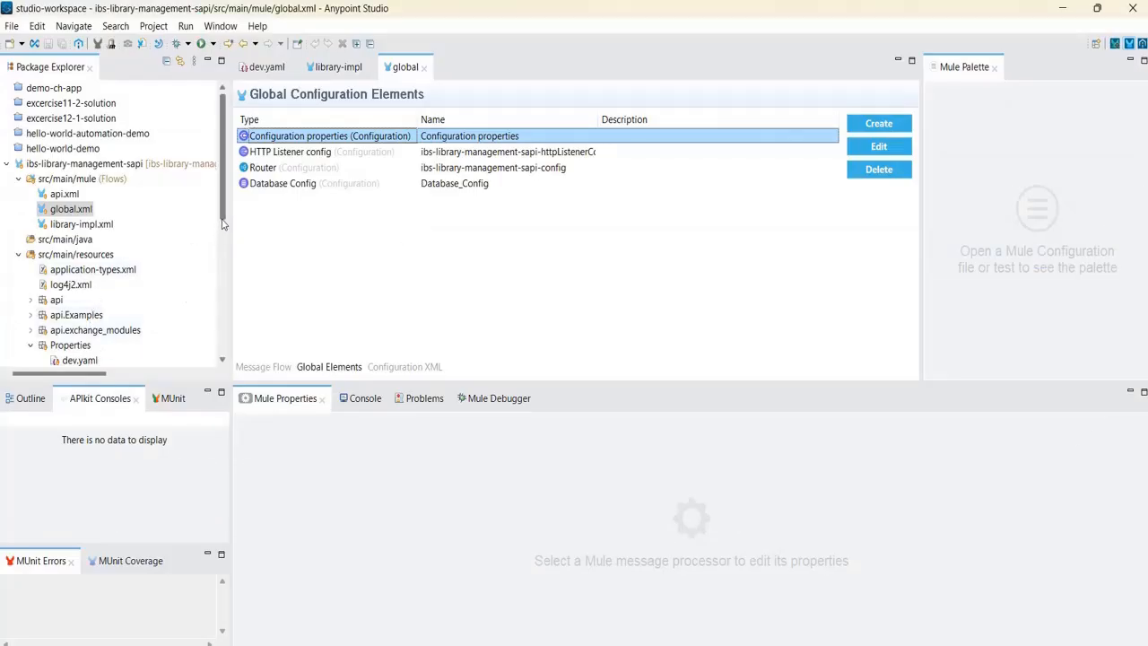
Create a new API Autodiscovery global element in global.xml, filtering the types by 'auto'.
drag(223, 224, 223, 269)
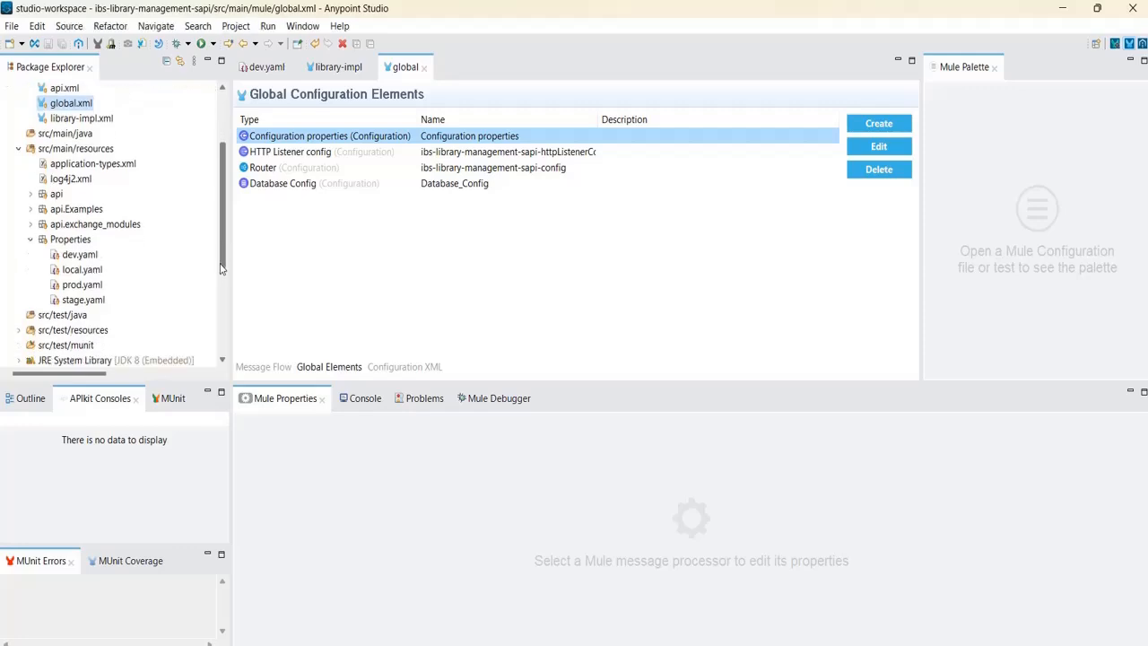
click(879, 123)
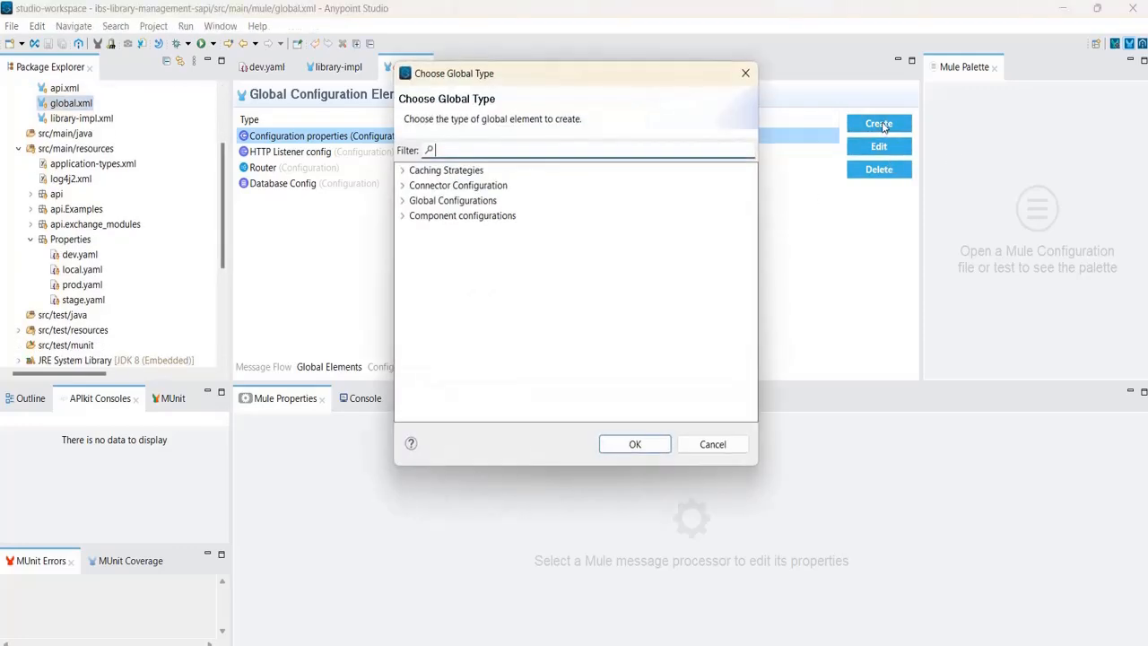
click(745, 73)
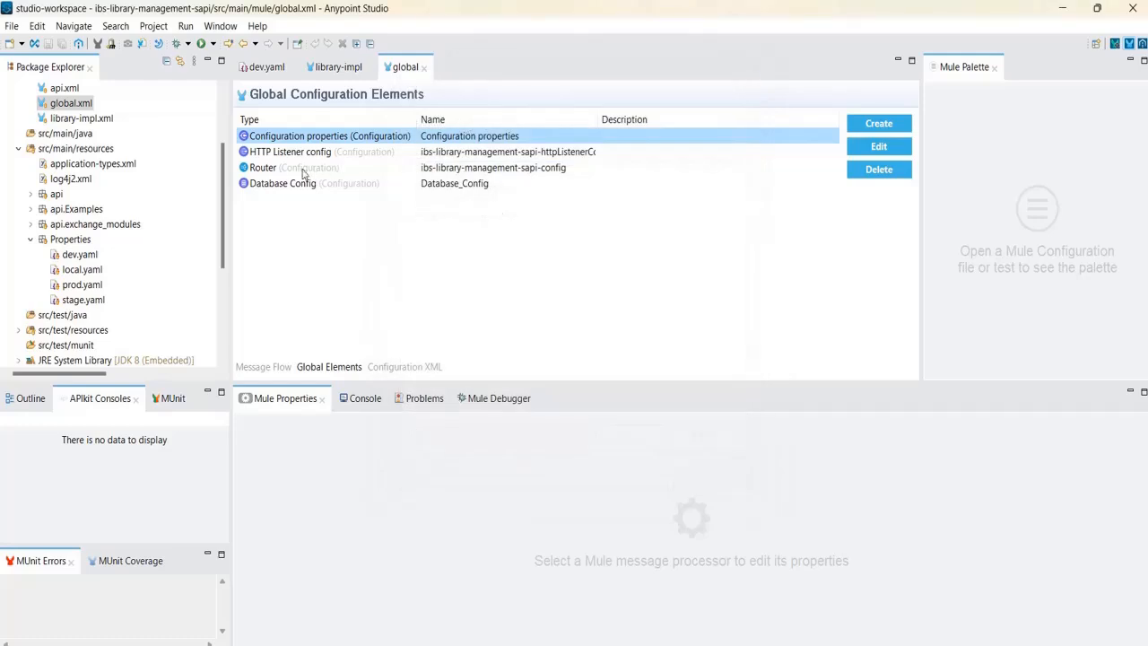
double_click(83, 105)
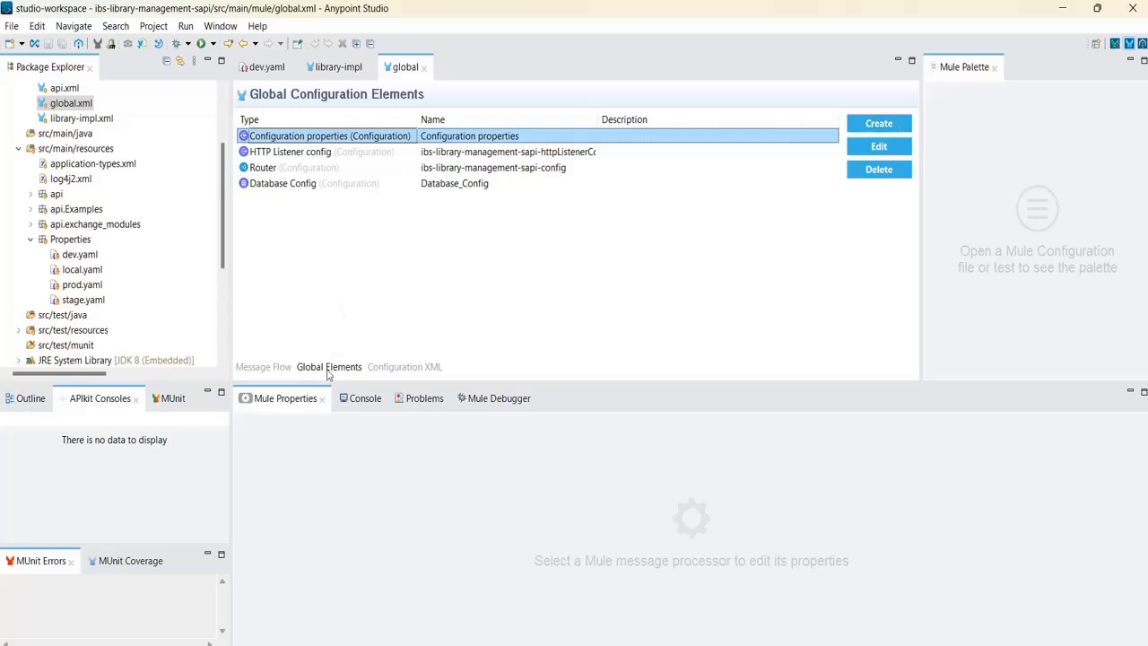
click(329, 368)
click(879, 123)
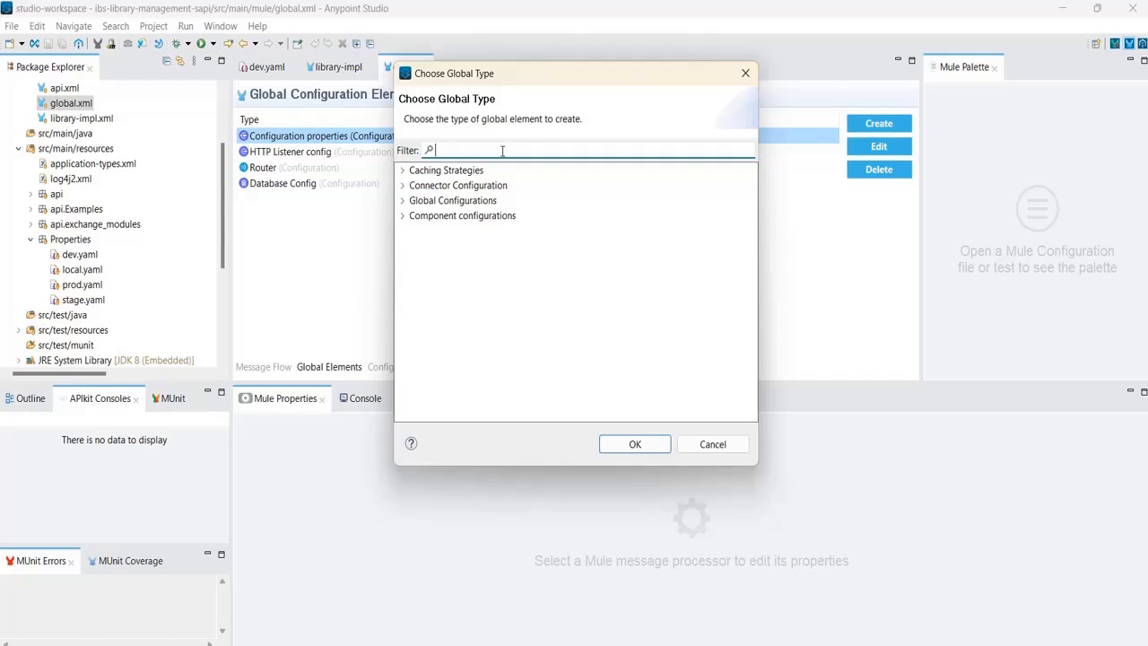
text(auto)
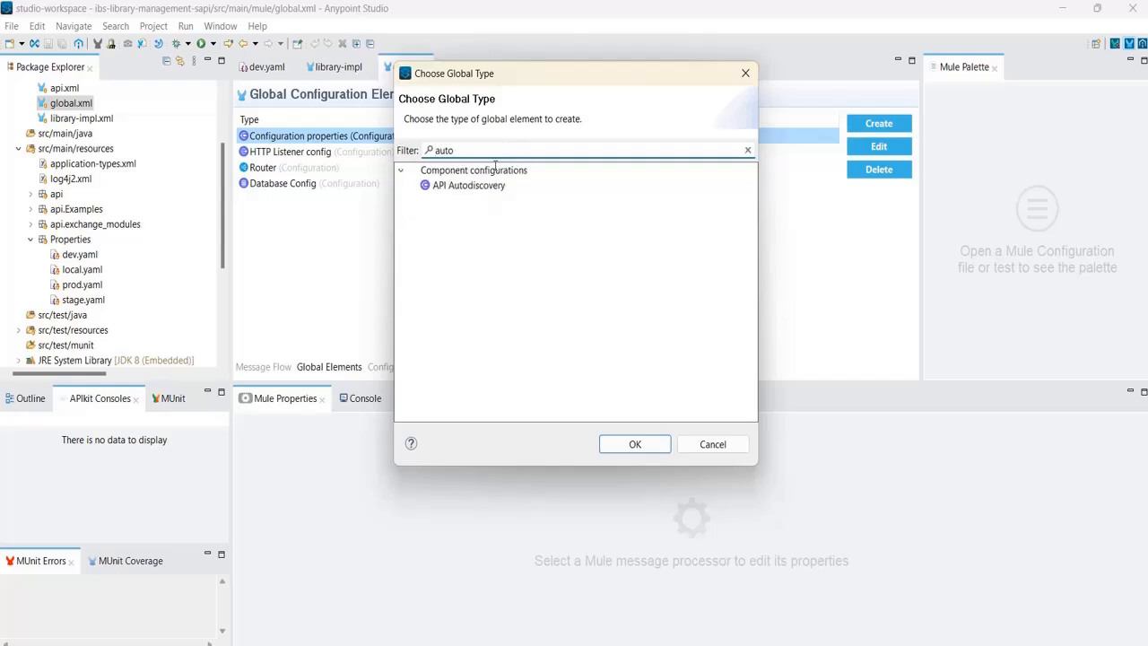
click(463, 186)
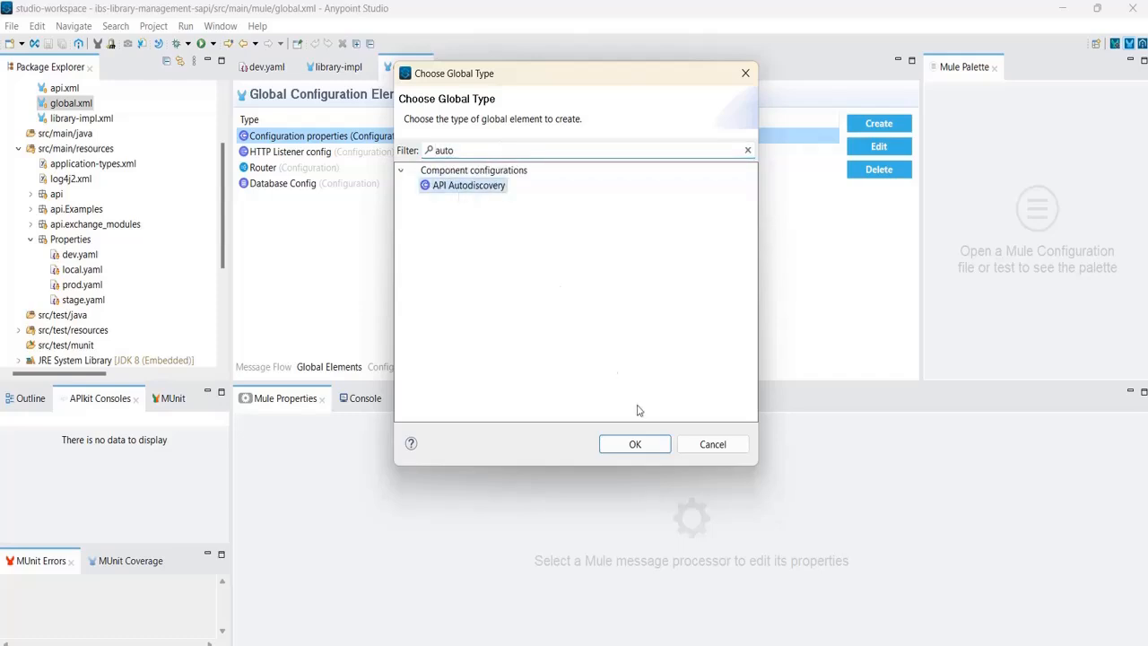
click(634, 444)
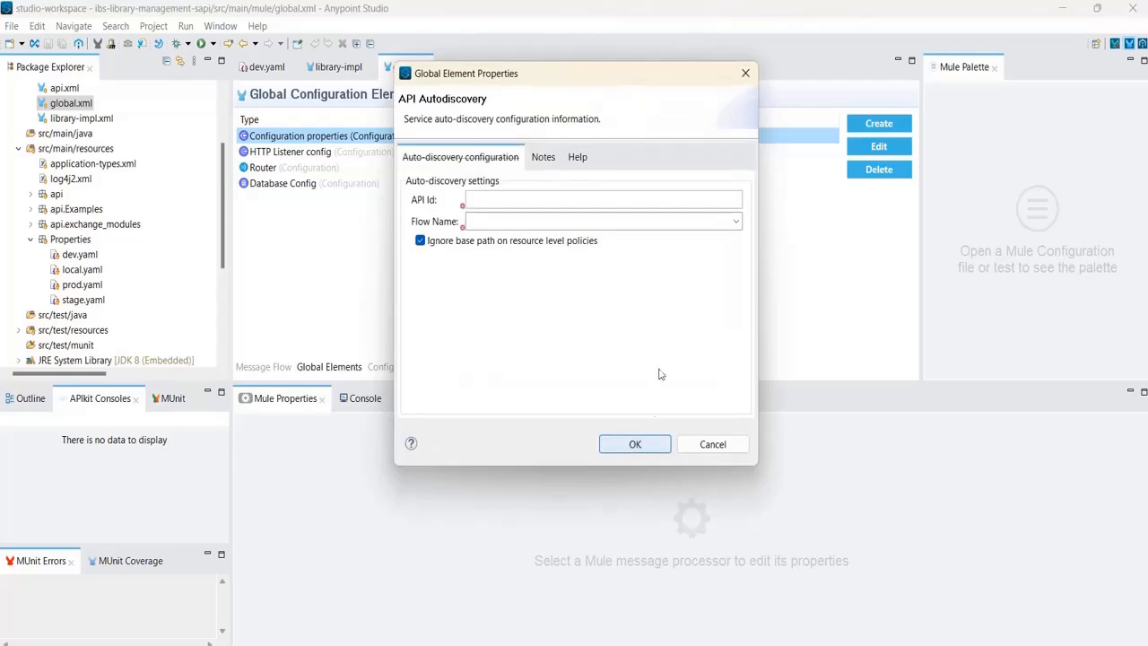
Paste API Id 18982122 and choose flow ibs-library-management-sapi-main in the Autodiscovery dialog.
click(484, 199)
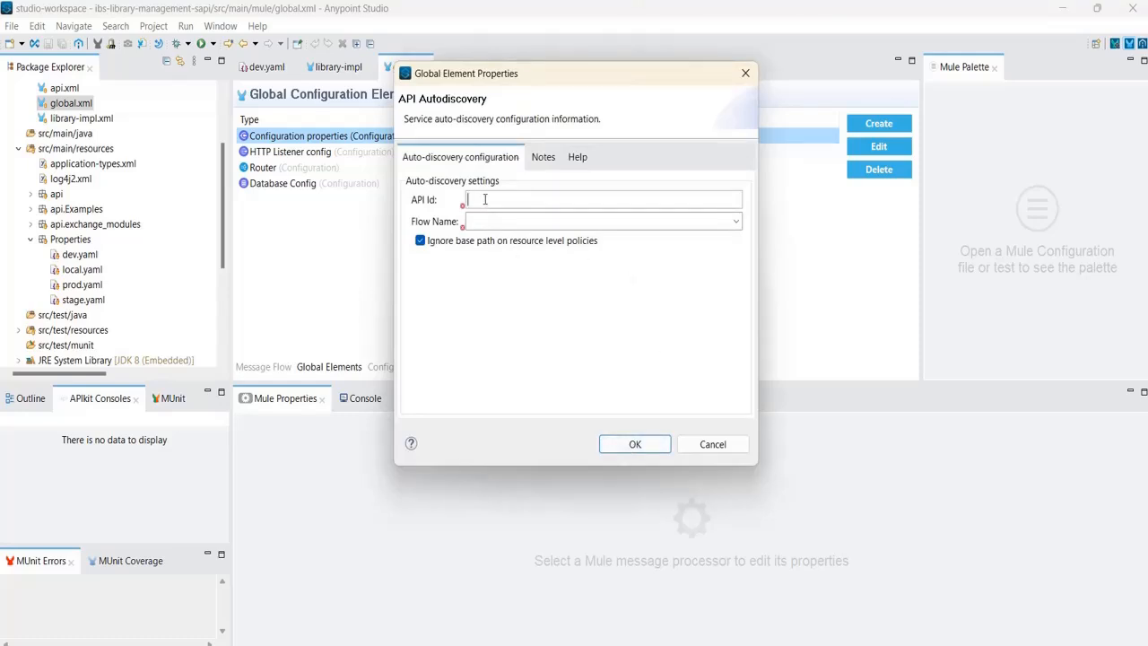
key(ctrl+v)
click(875, 583)
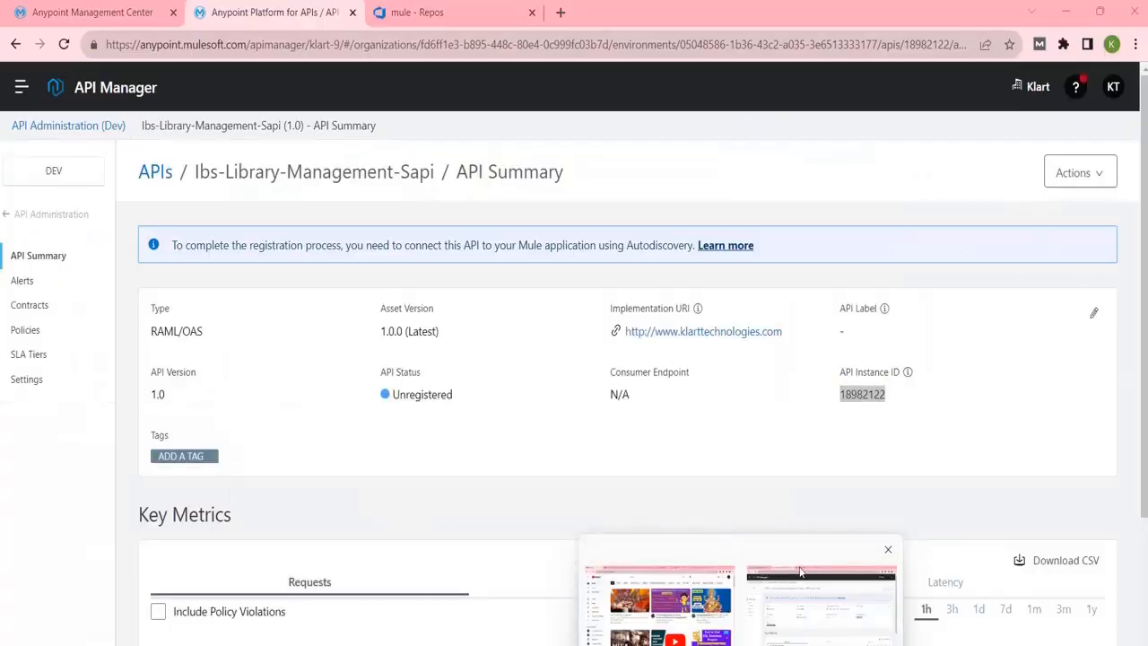
click(868, 405)
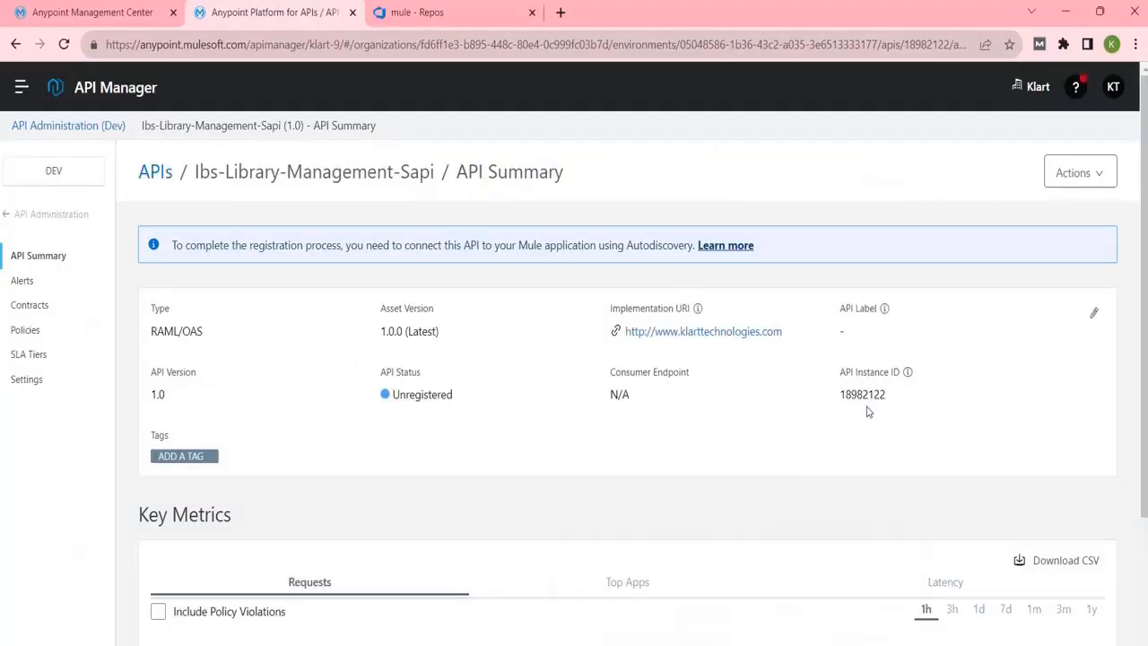
click(856, 564)
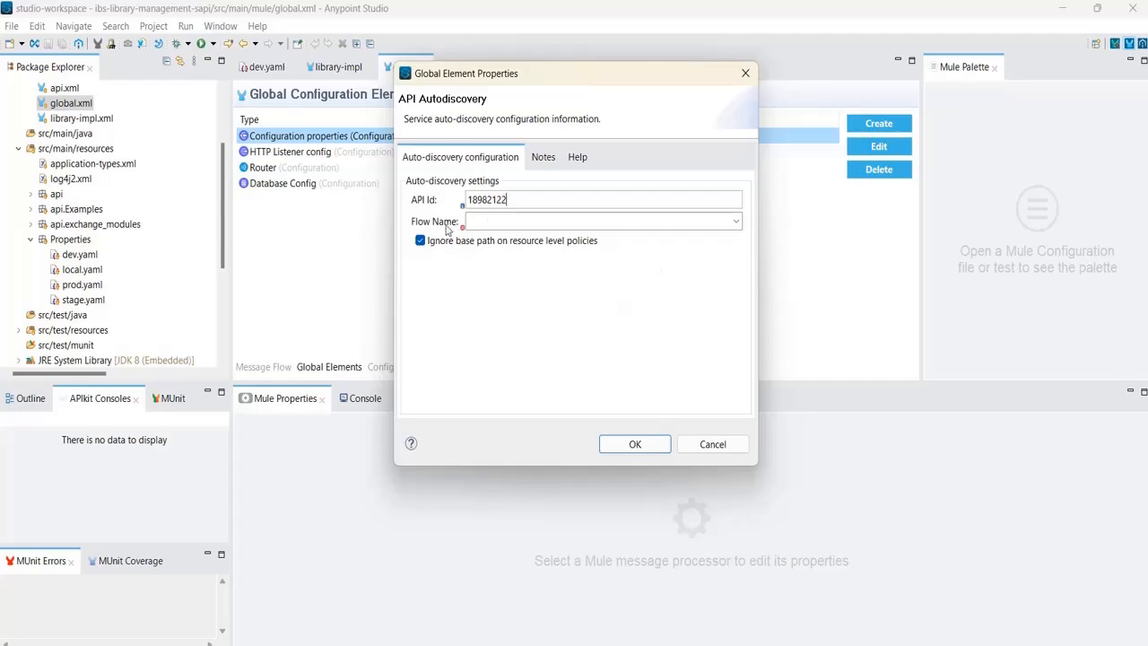
click(735, 221)
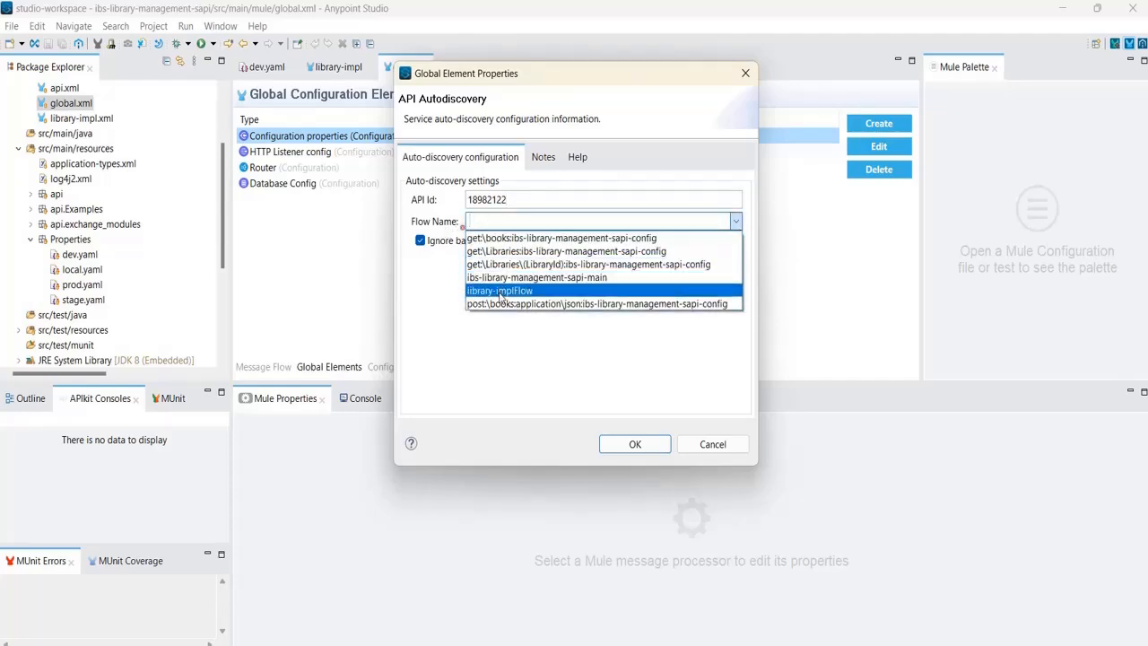
click(606, 281)
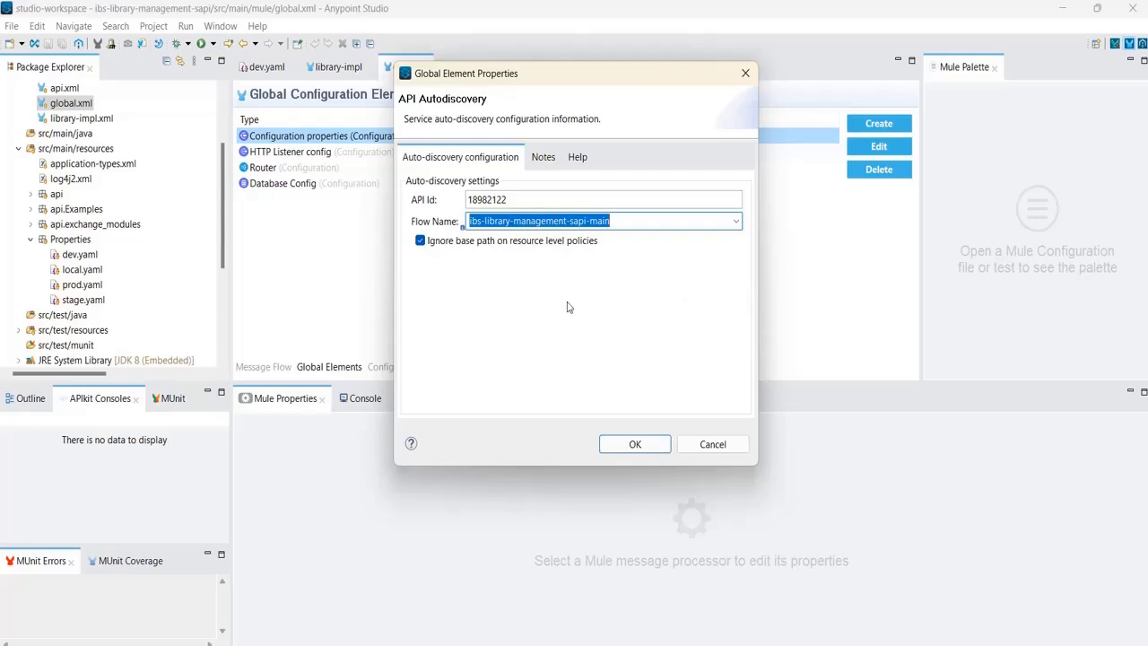
click(518, 200)
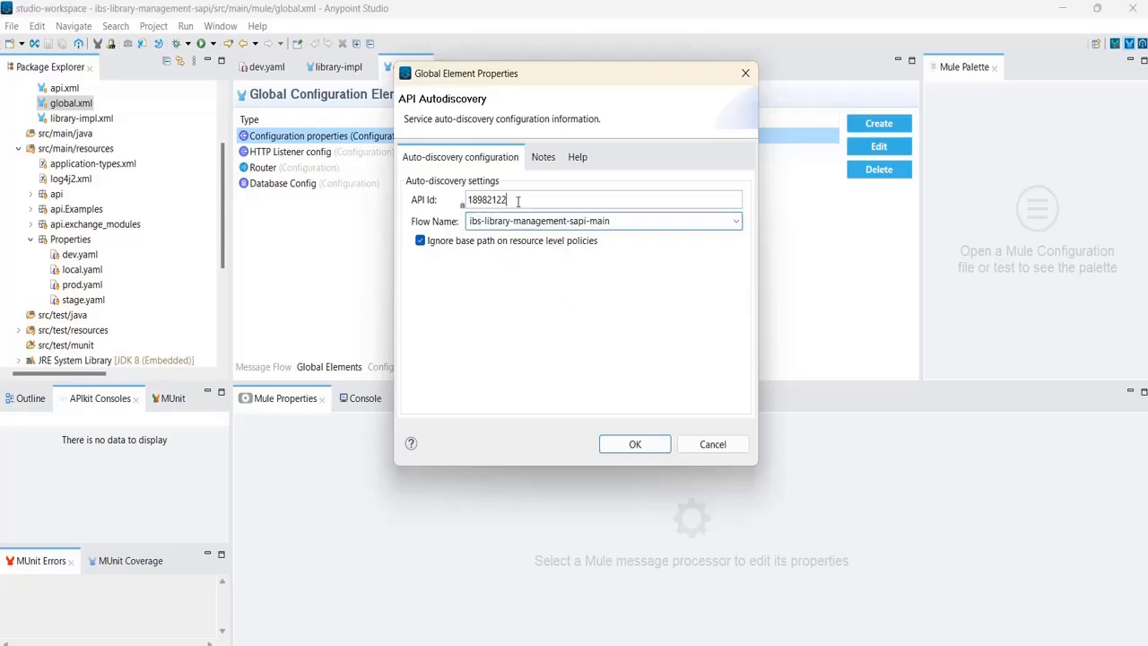
drag(518, 200, 445, 199)
key(ctrl+c)
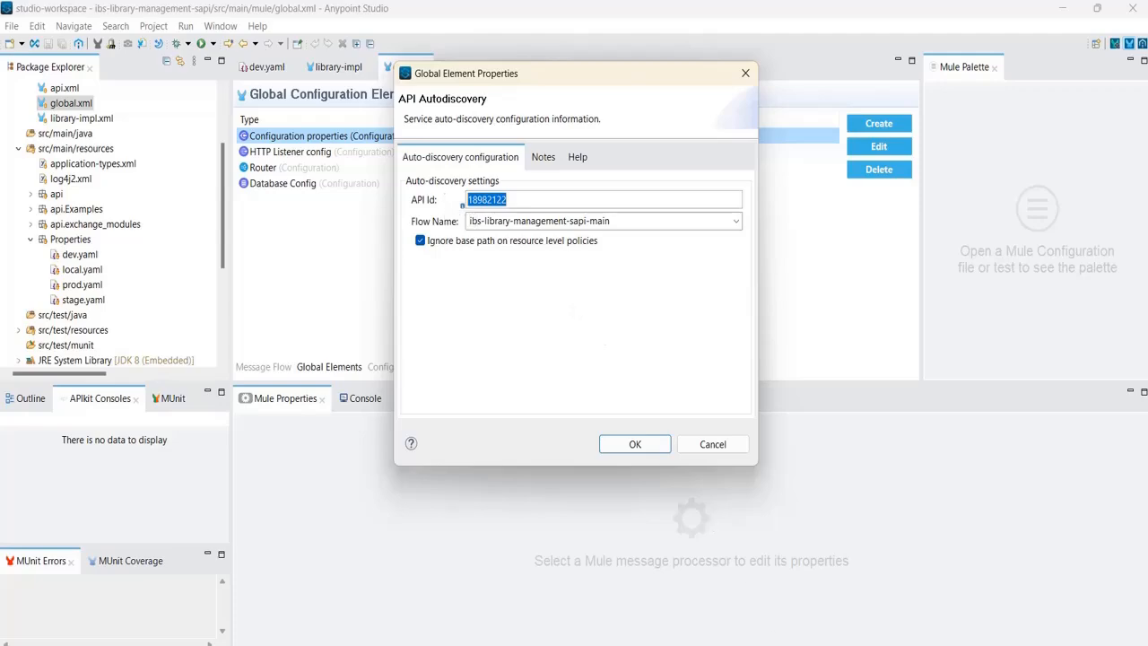
click(782, 643)
Add an 'Api:' block with indented id: "18982122" below the database settings in the notes.
click(357, 246)
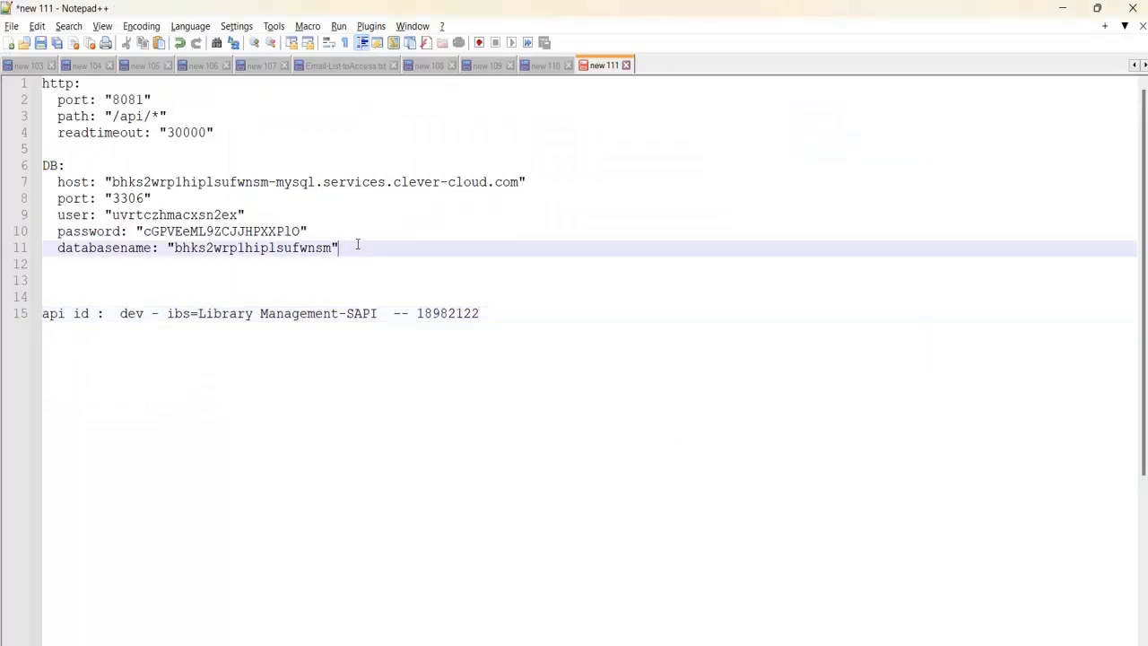
key(Return)
key(Return)
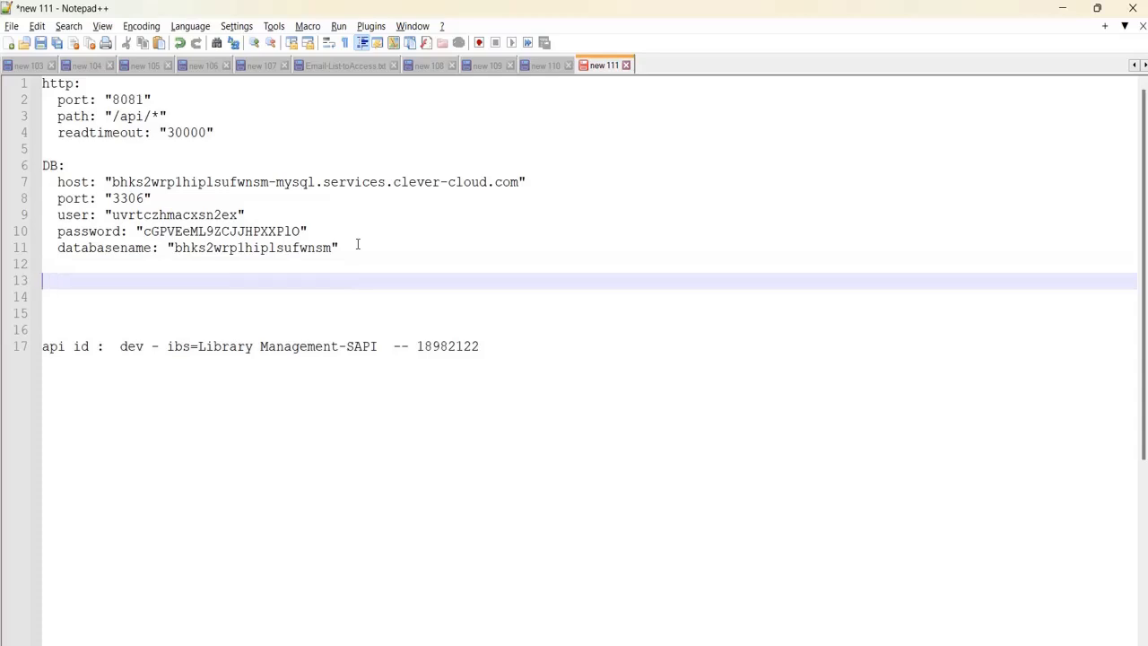
text(Api:)
key(Return)
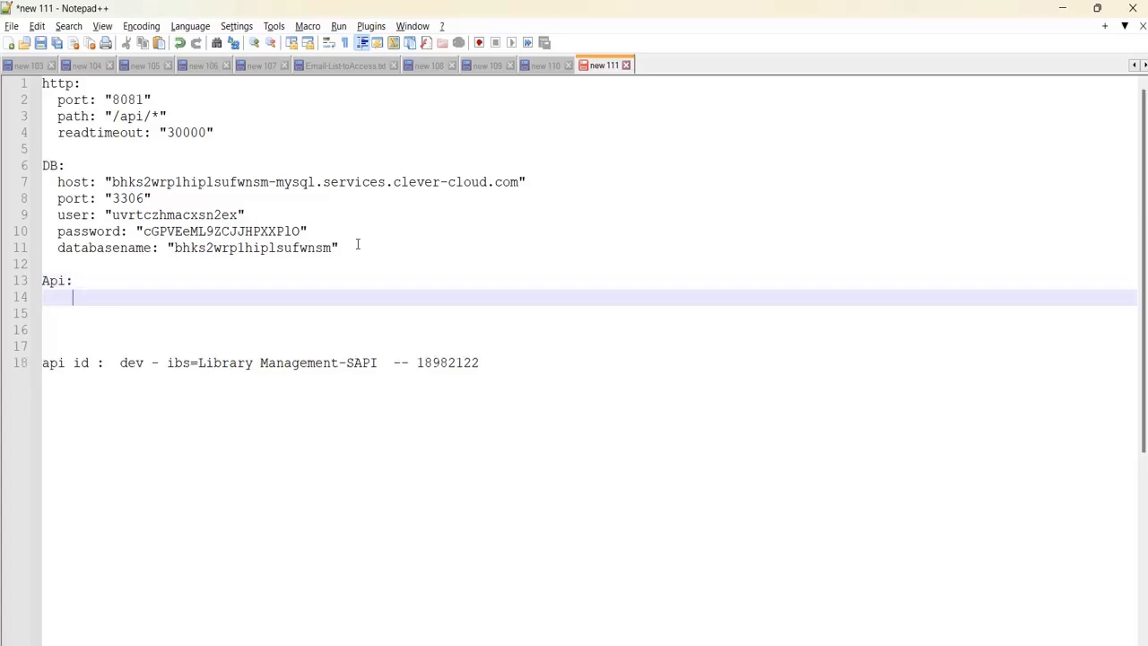
key(Tab)
text(id)
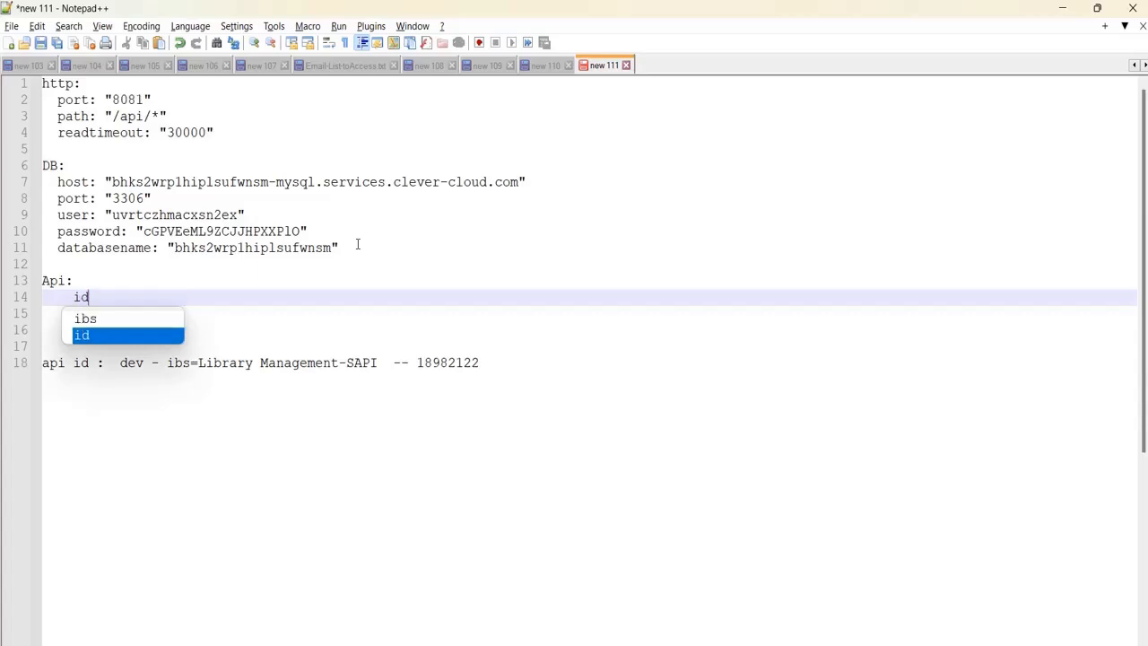
text(: "")
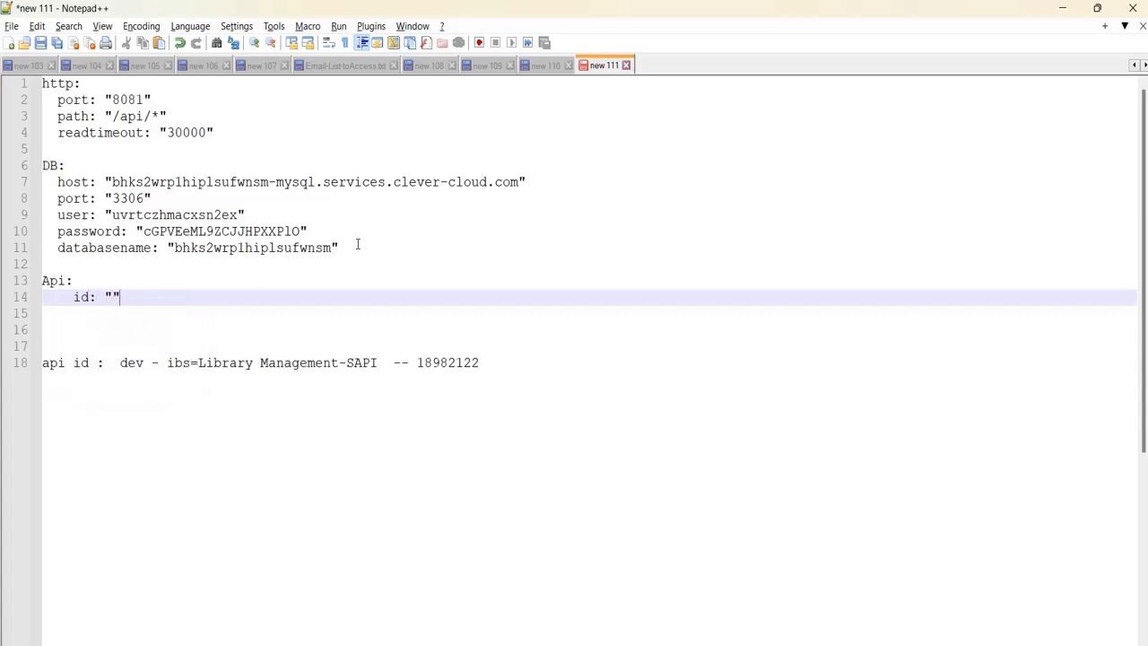
key(ctrl+v)
Select the new Api block in Notepad++ and go back to Studio's API Autodiscovery dialog.
drag(200, 289, 39, 283)
key(ctrl+c)
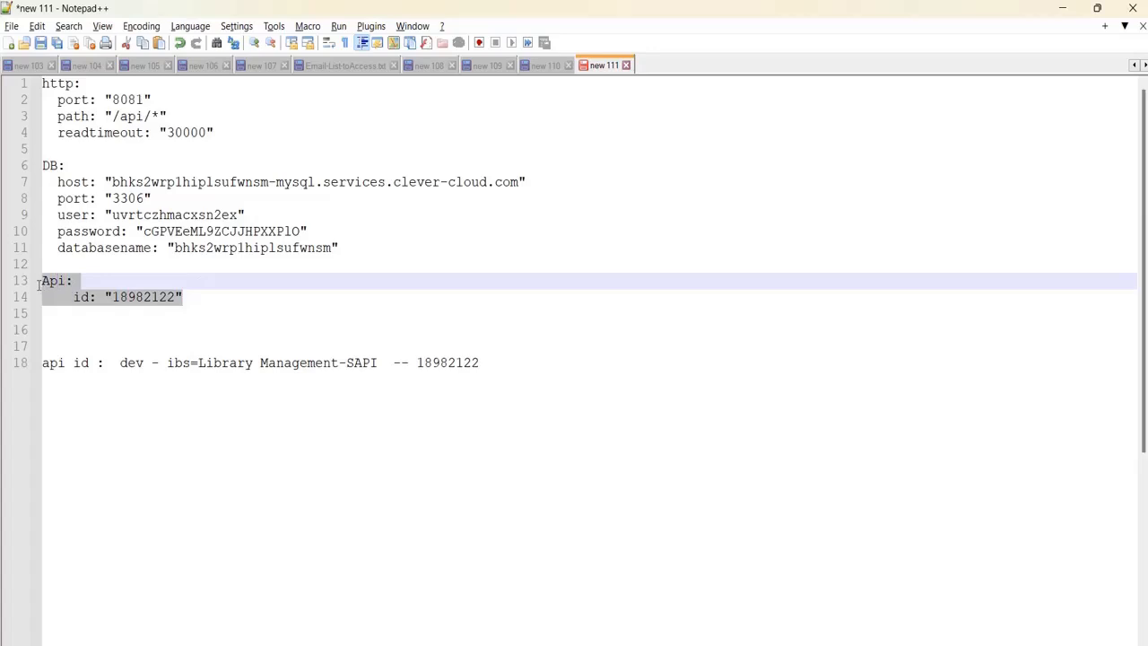
click(669, 527)
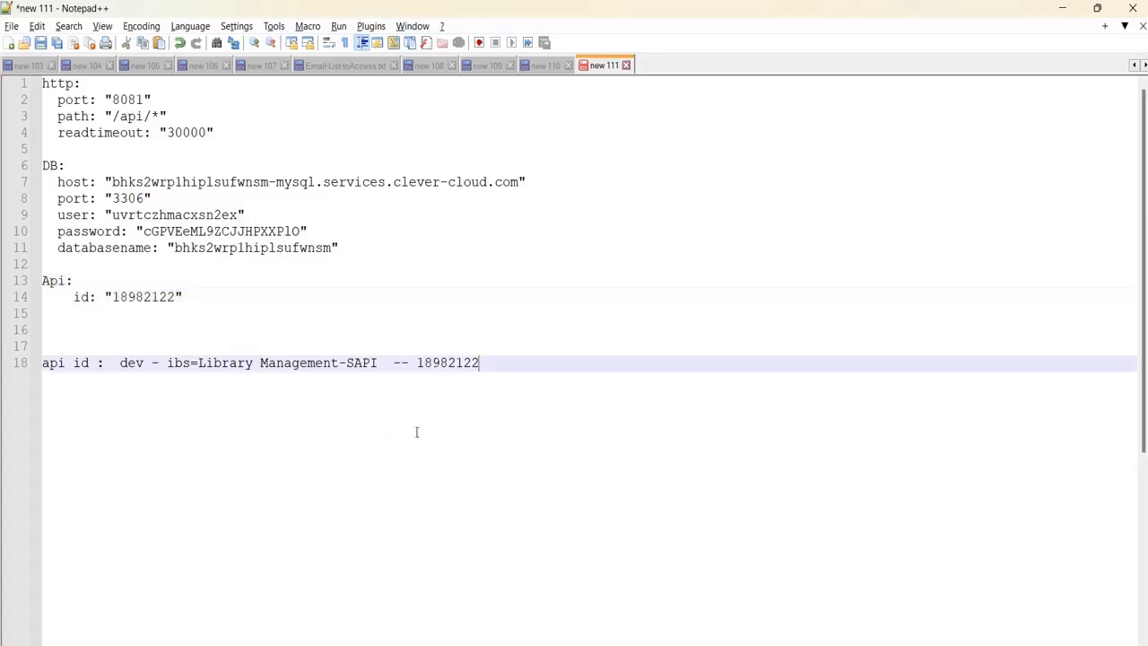
click(45, 282)
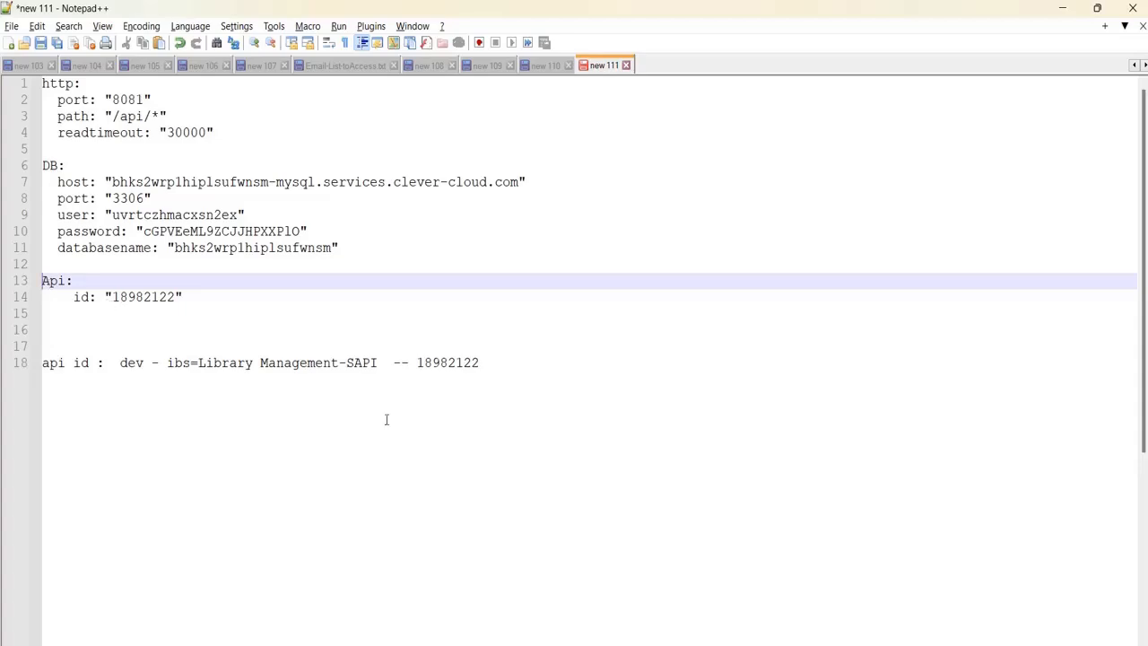
key(alt+Tab)
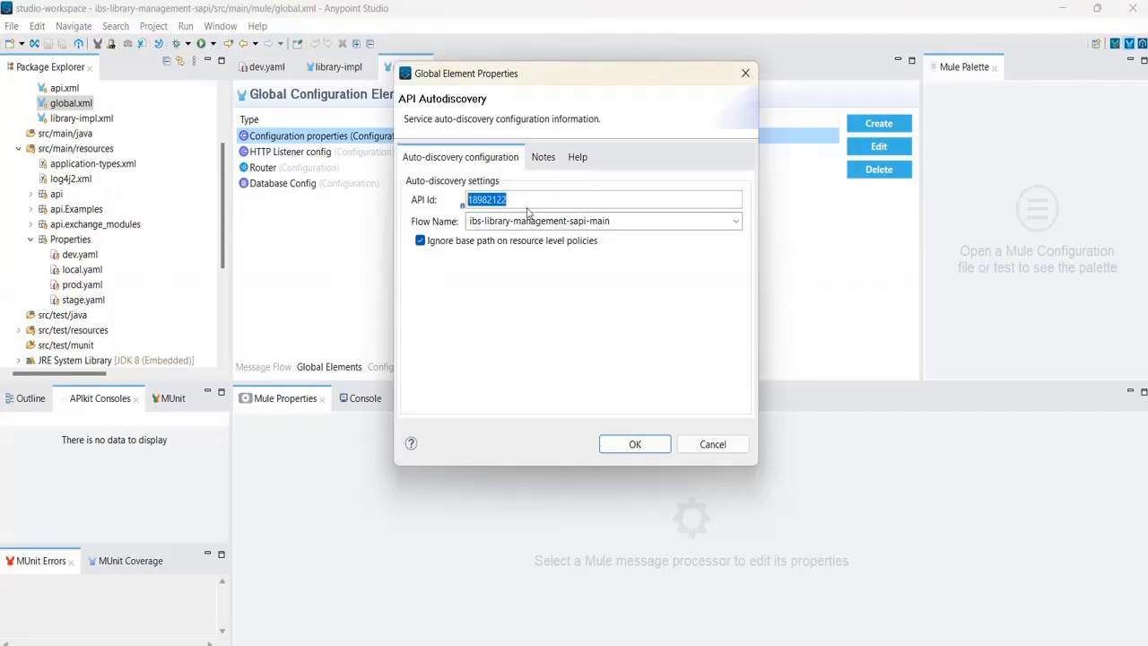
Replace the Autodiscovery API Id with ${Api.id}, confirm, and save global.xml.
key(BackSpace)
text(${Api.id)
click(633, 444)
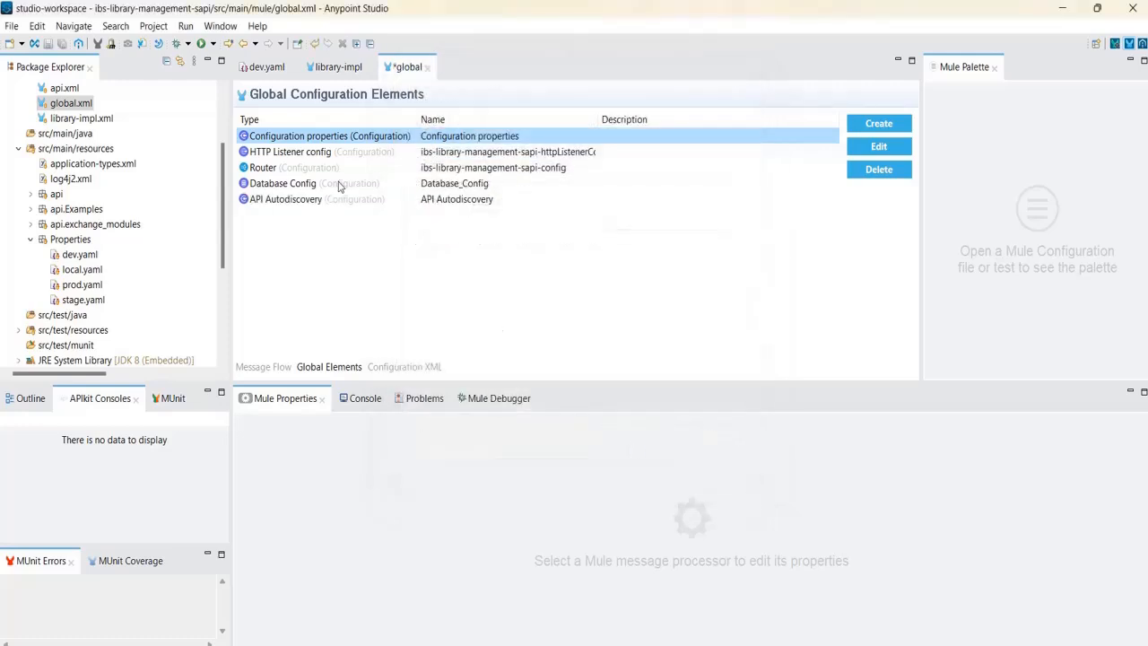
click(56, 42)
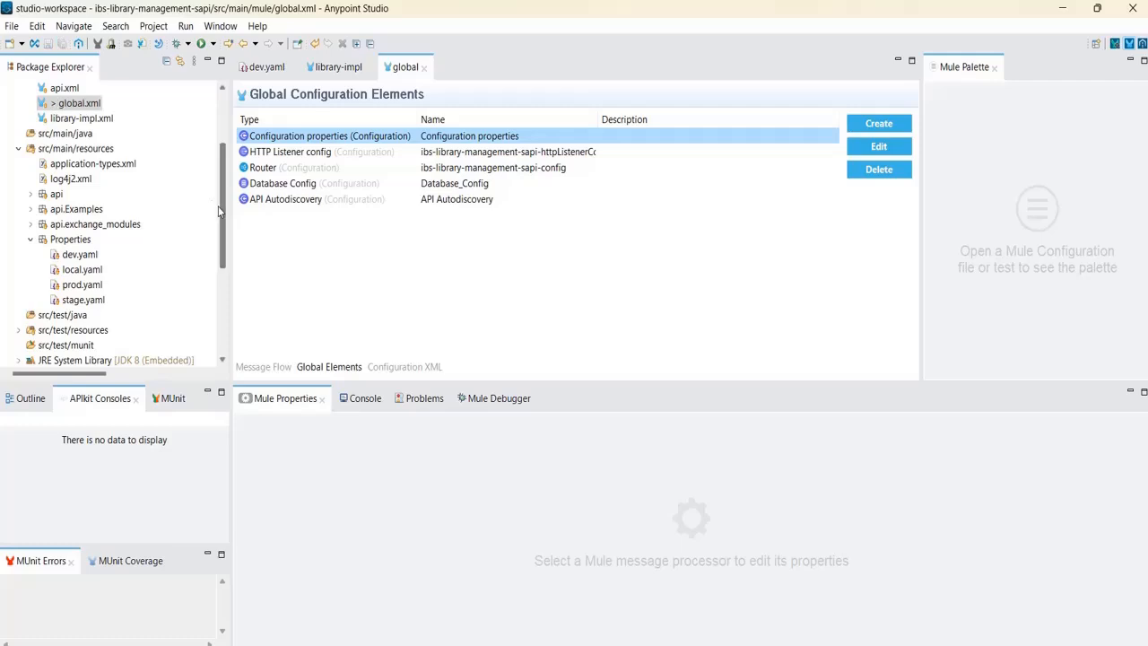
In local.yaml, add an 'Api:' heading with an empty id line below the database settings.
double_click(82, 269)
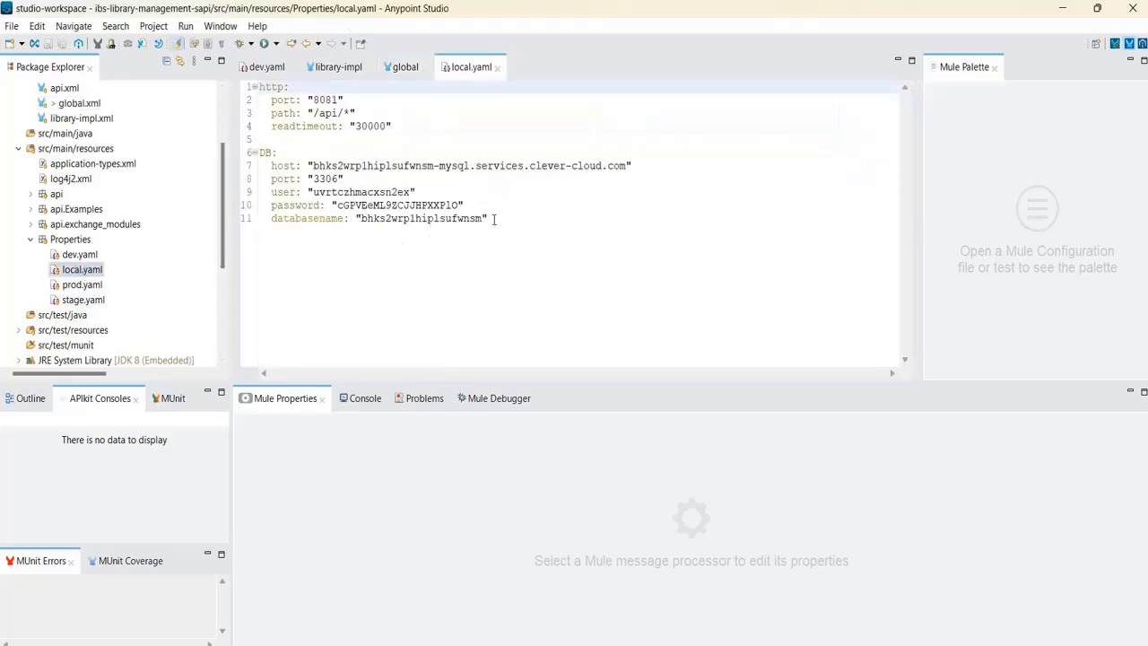
click(493, 219)
key(Return)
key(Return)
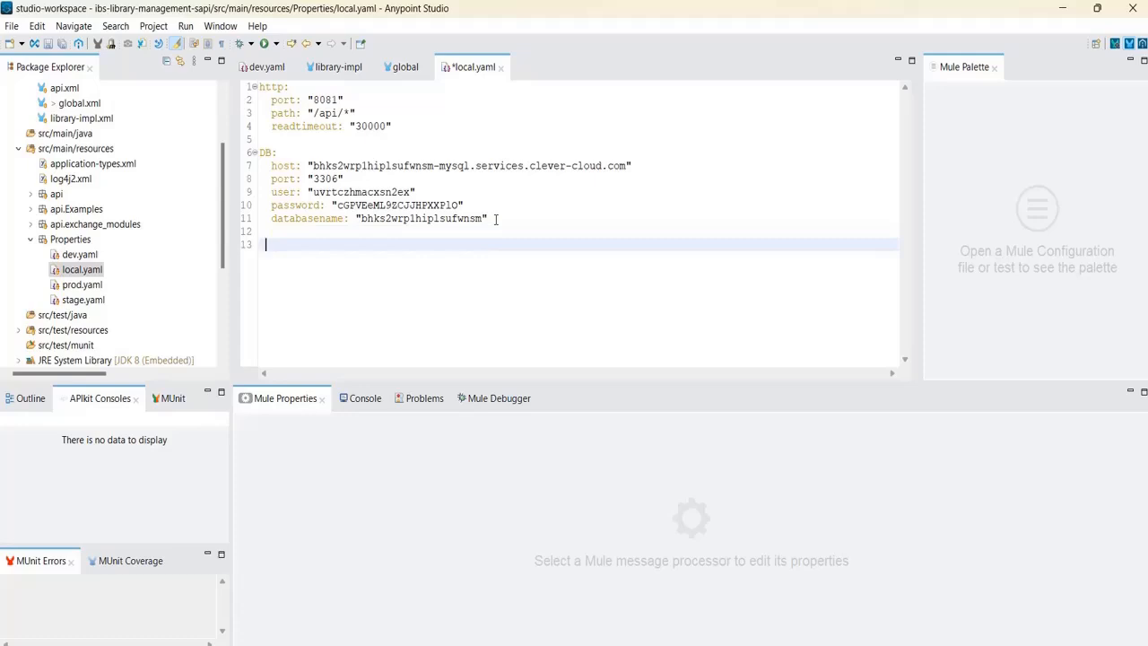
key(BackSpace)
text(Api:)
key(Return)
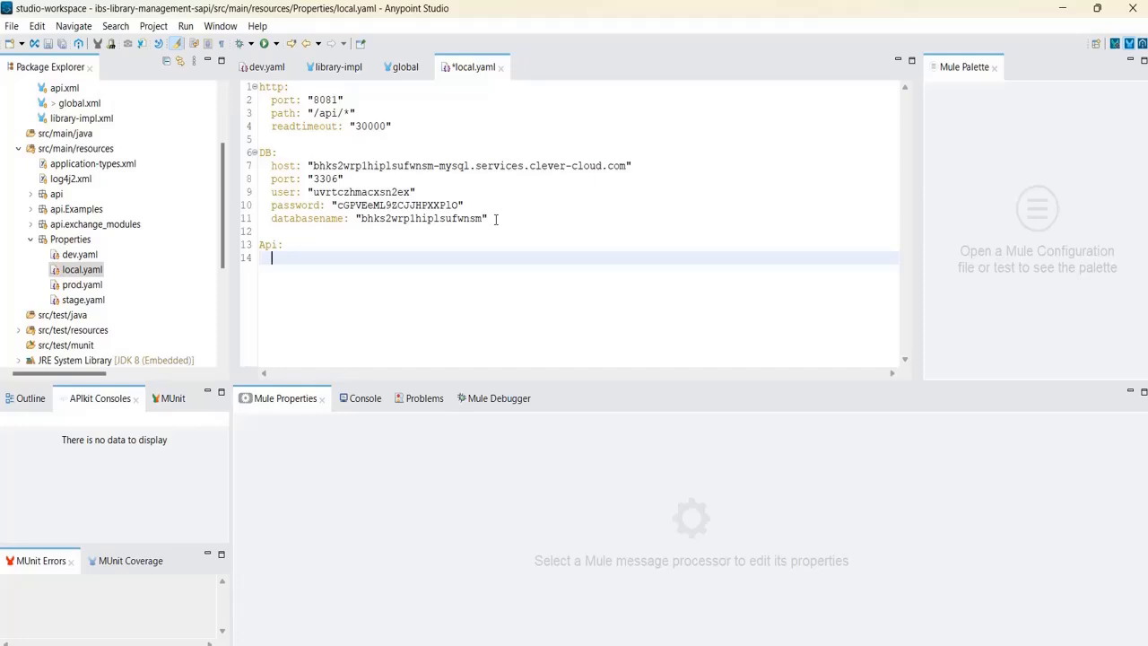
text(id: ")
key(Left)
key(ctrl+v)
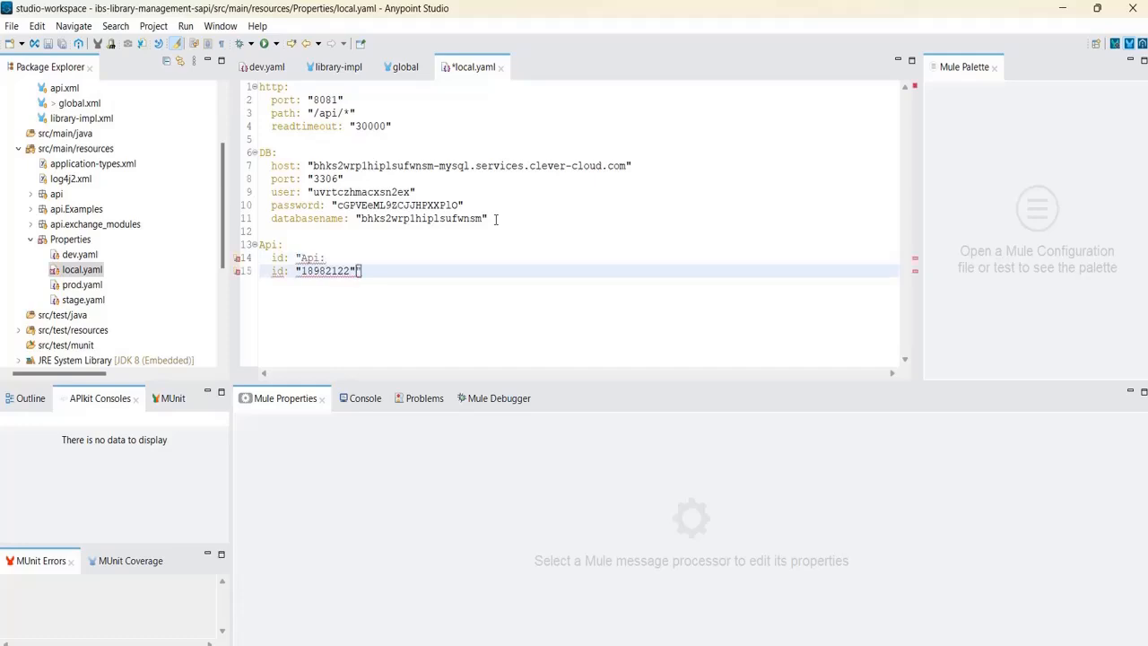
key(ctrl+z)
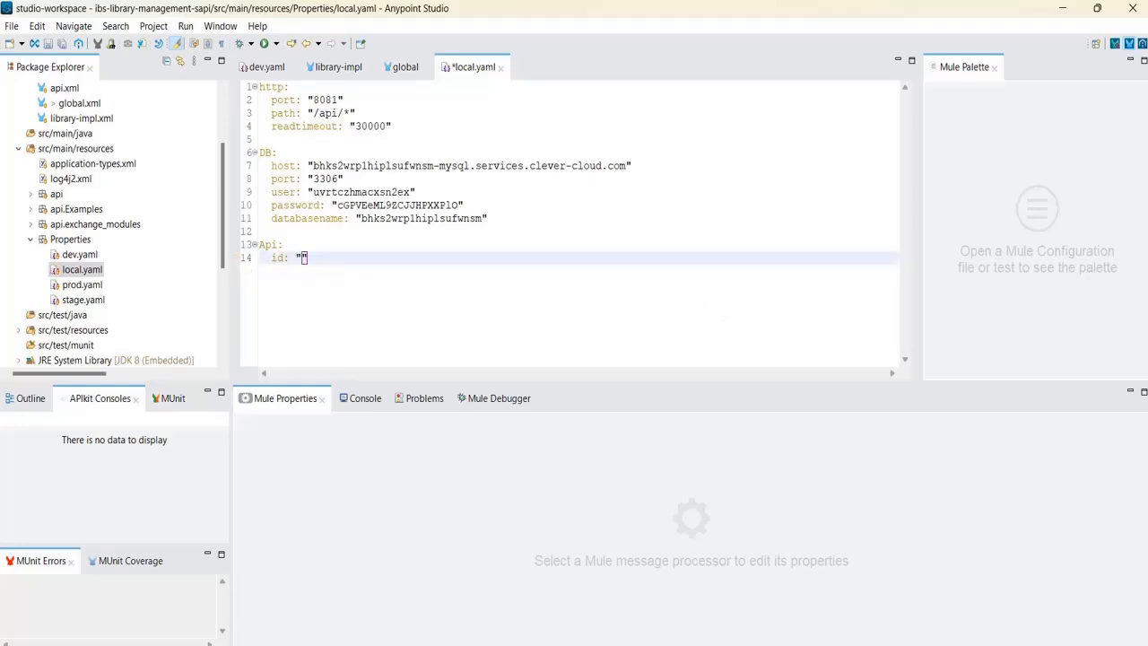
Fill local.yaml's Api id with 18982122 copied from API Manager, then select the Api block.
click(896, 601)
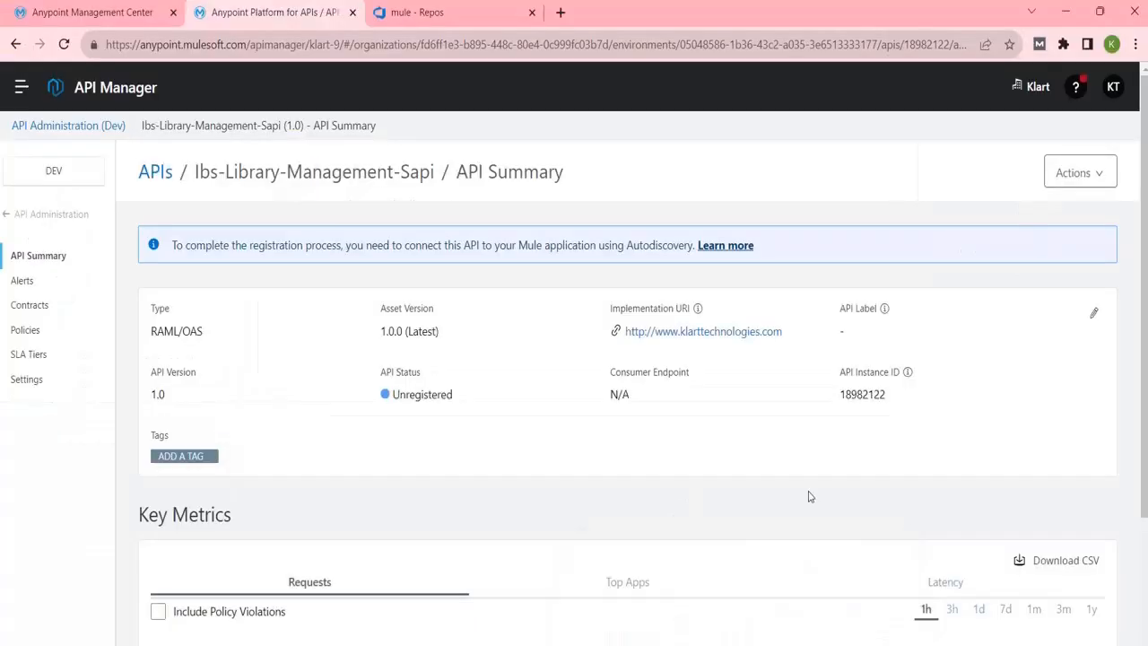
double_click(875, 396)
key(ctrl+c)
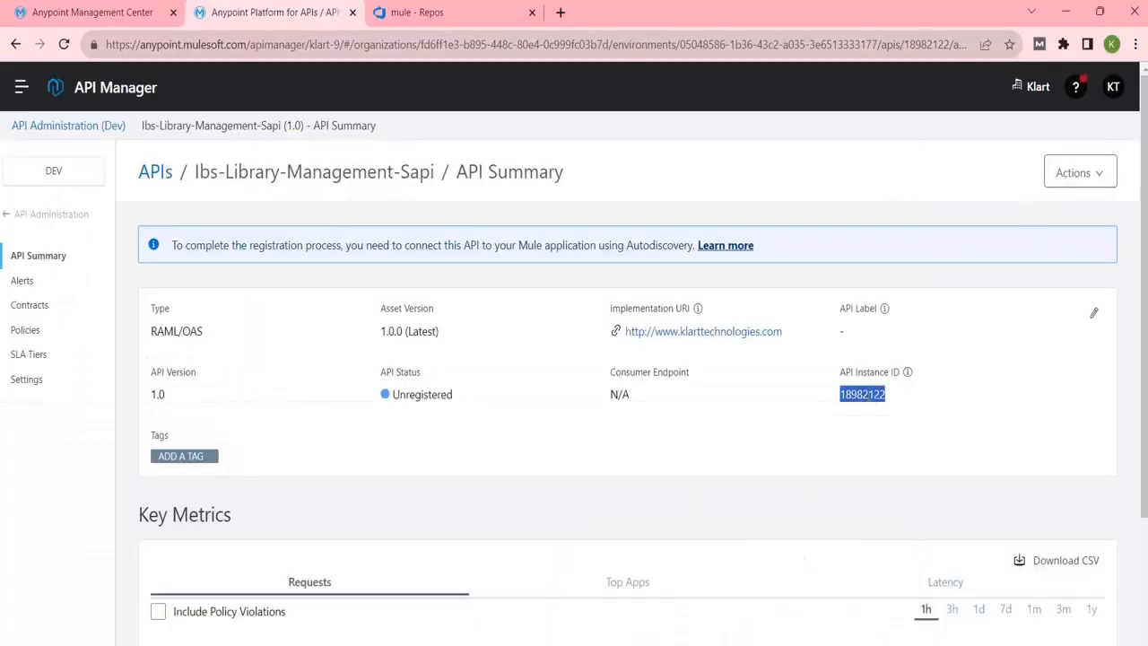
click(923, 641)
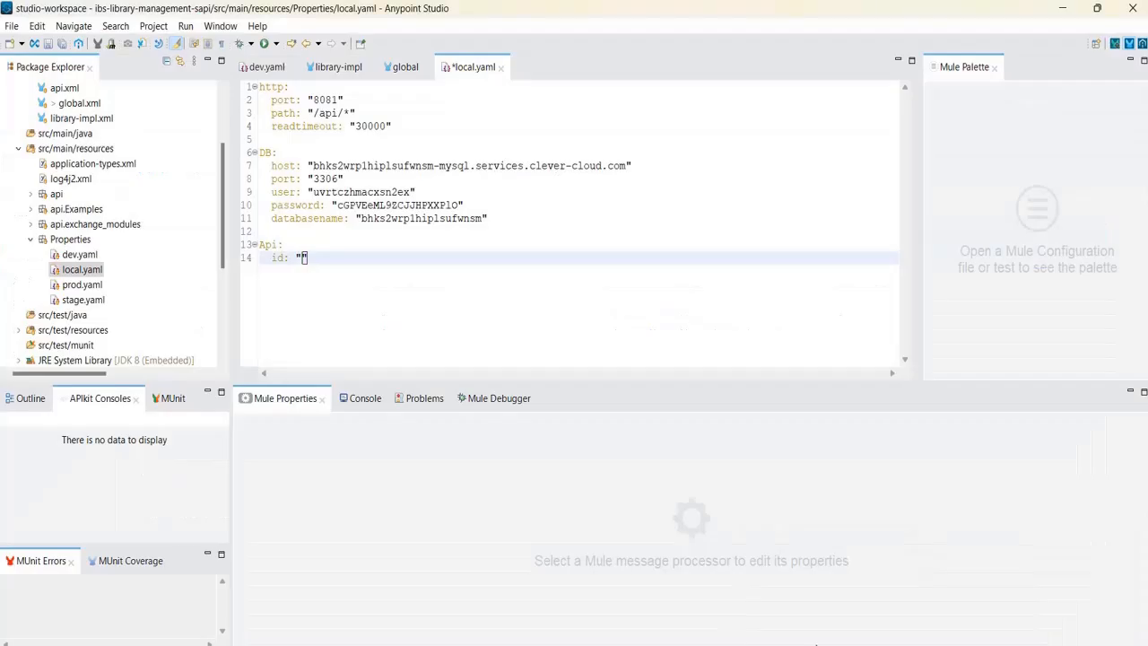
click(302, 259)
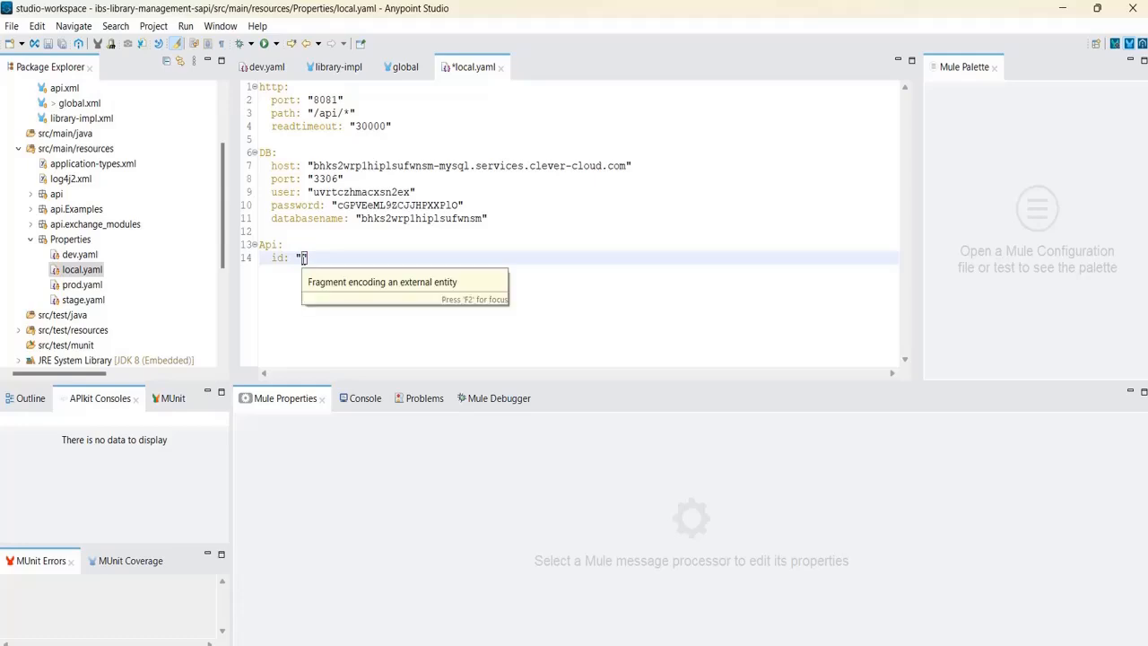
key(ctrl+v)
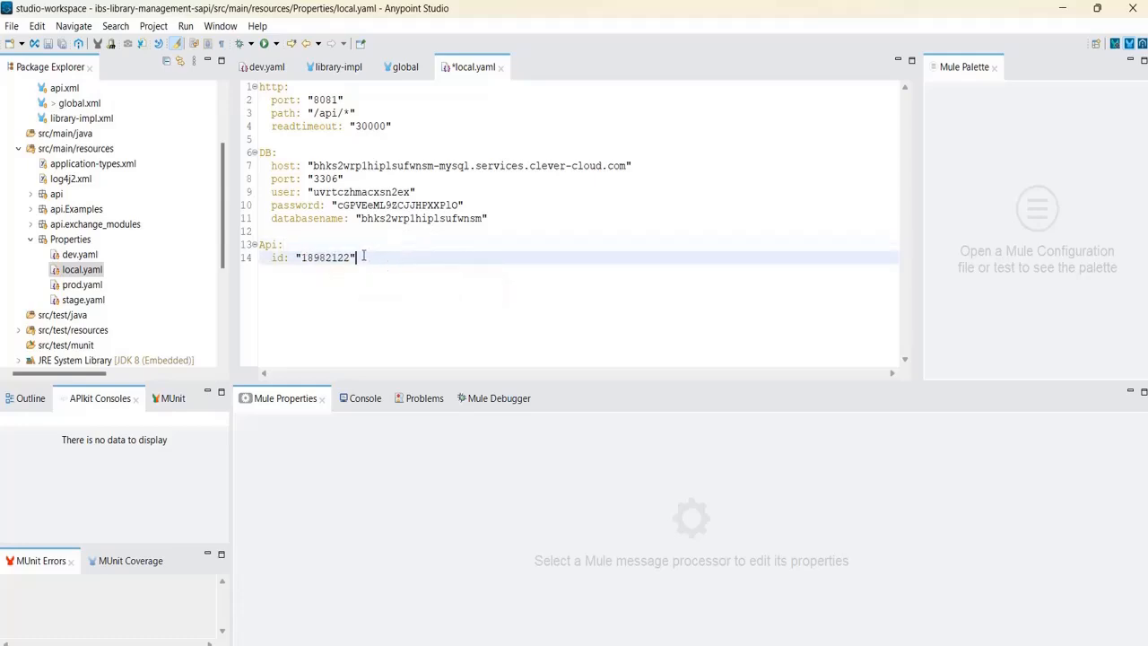
drag(355, 258, 254, 248)
key(ctrl+c)
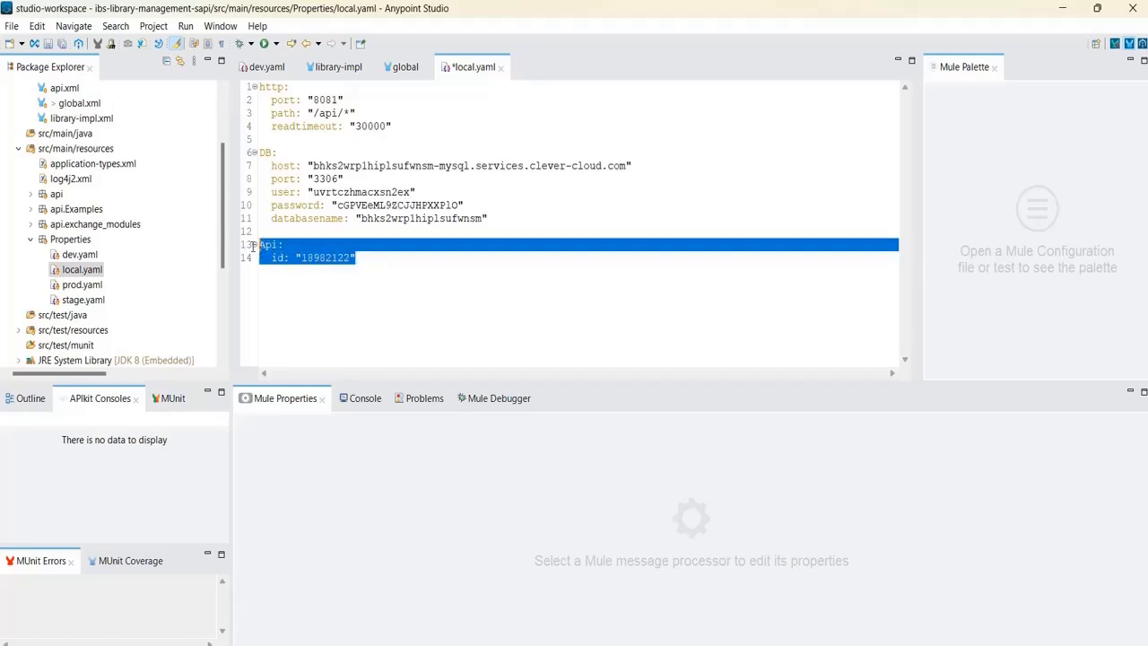
double_click(79, 254)
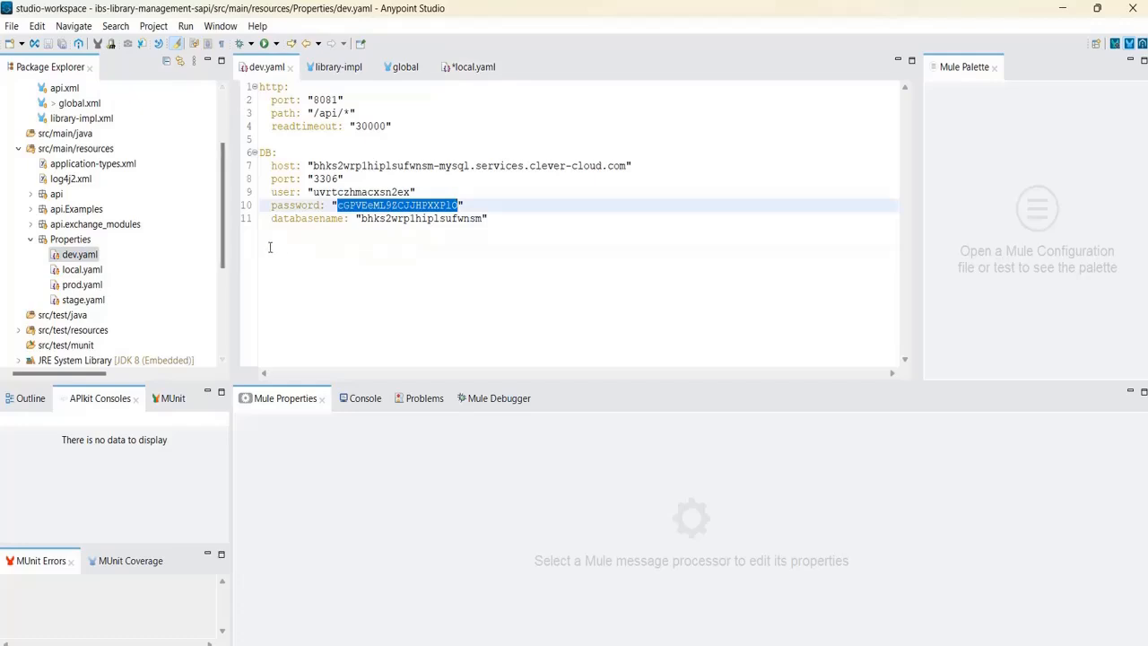
click(268, 246)
click(498, 223)
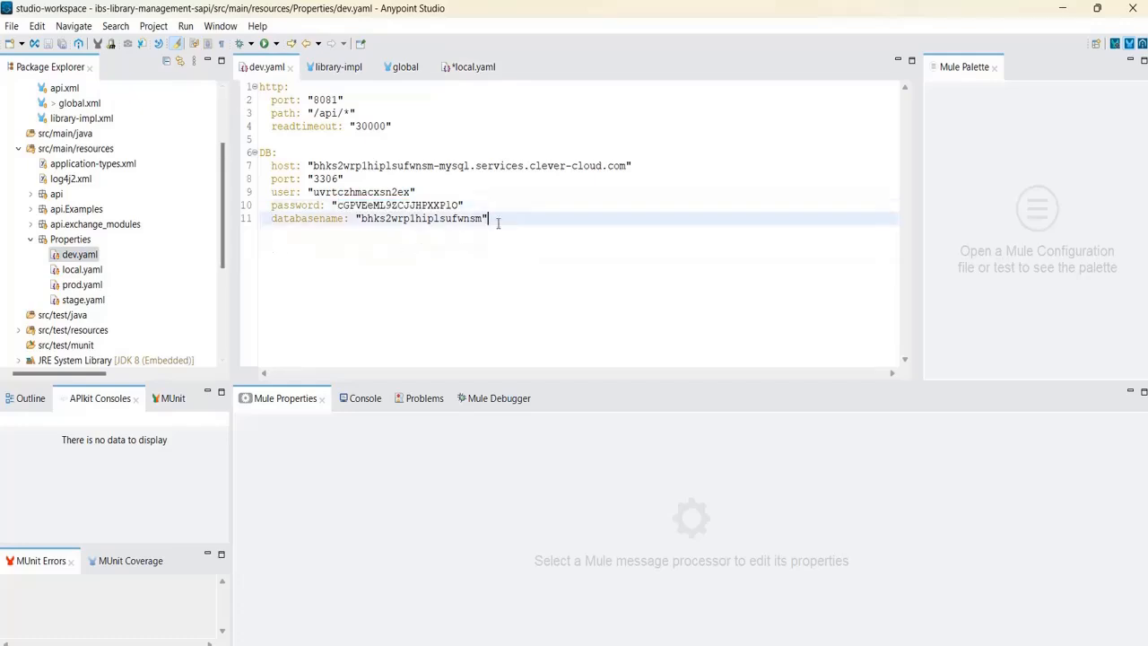
key(Return)
key(Return)
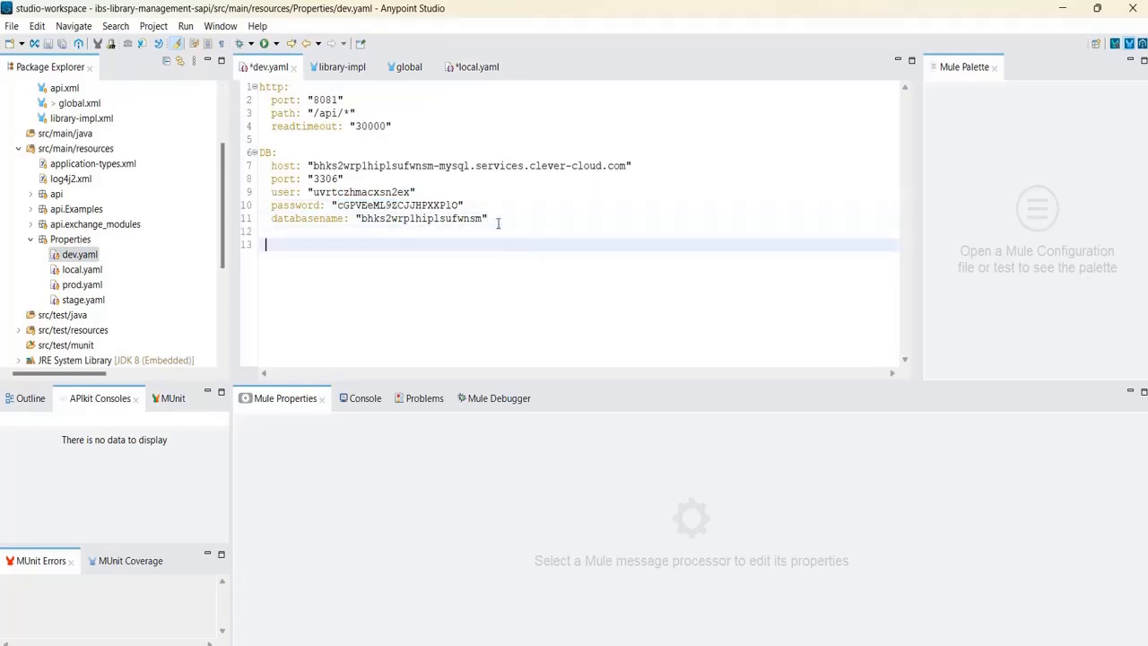
key(ctrl+v)
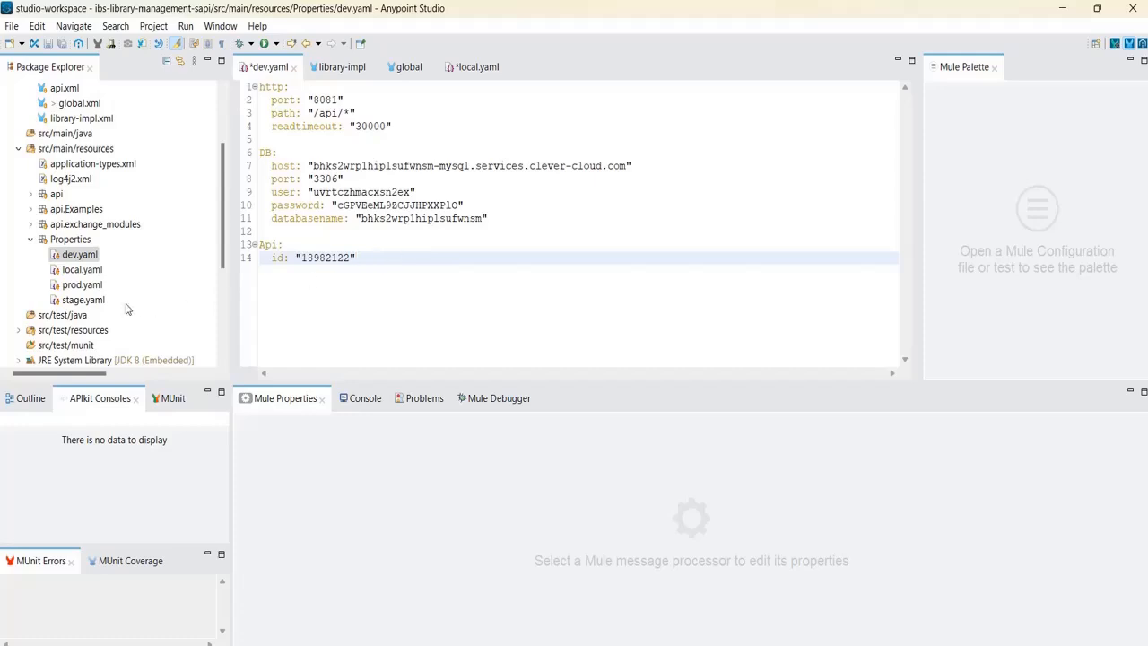
click(109, 299)
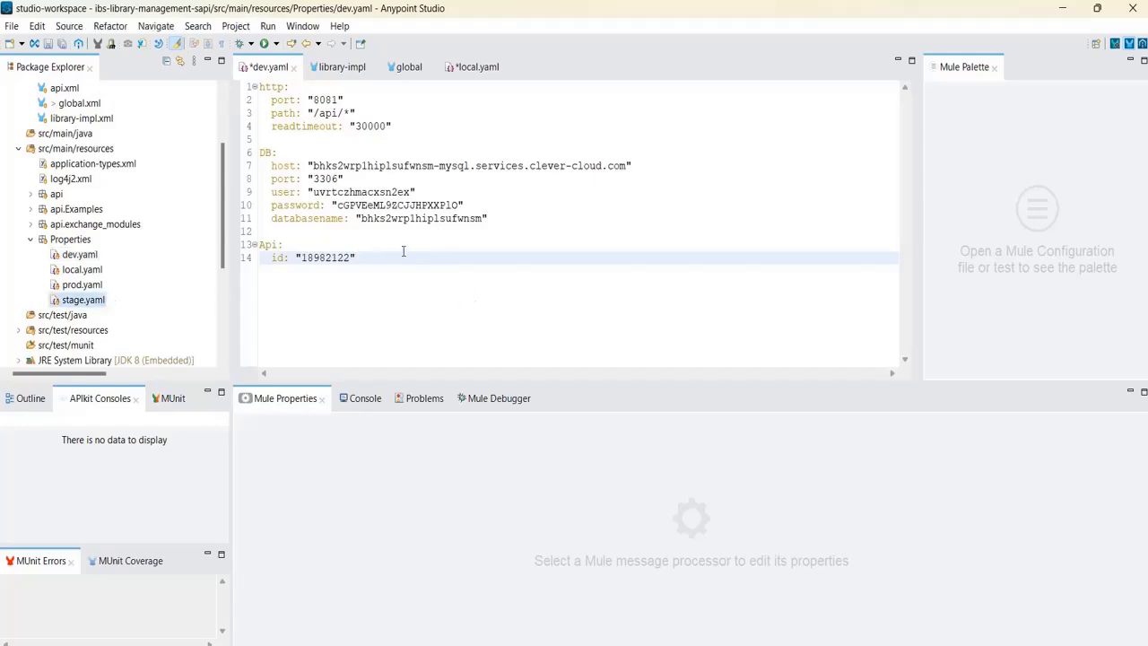
double_click(97, 300)
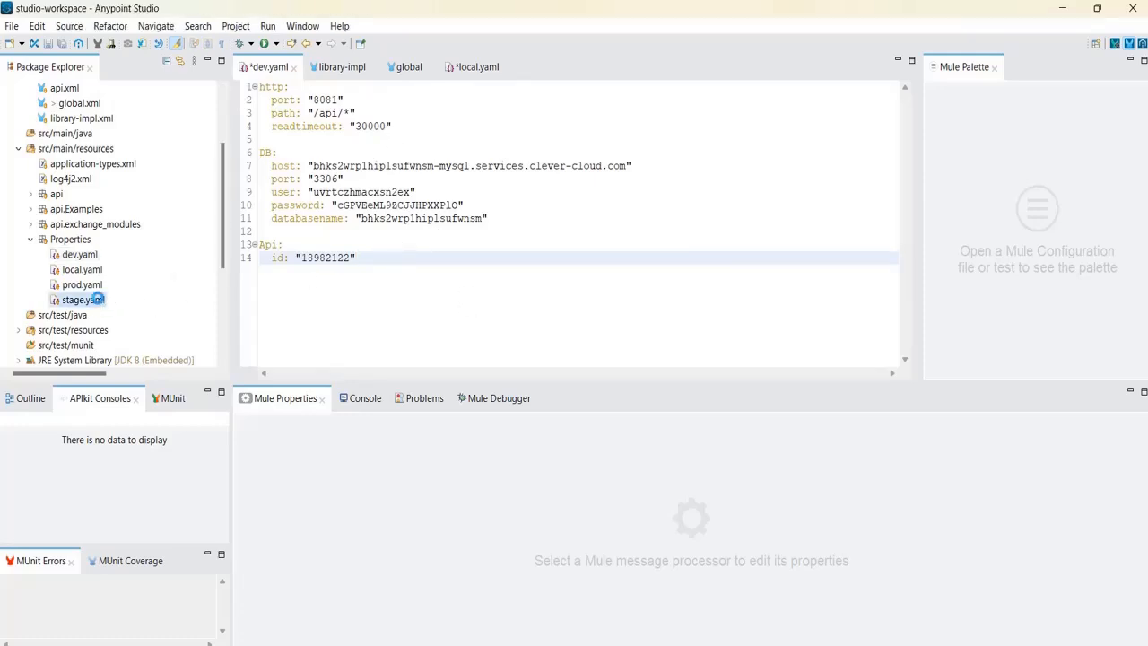
click(264, 252)
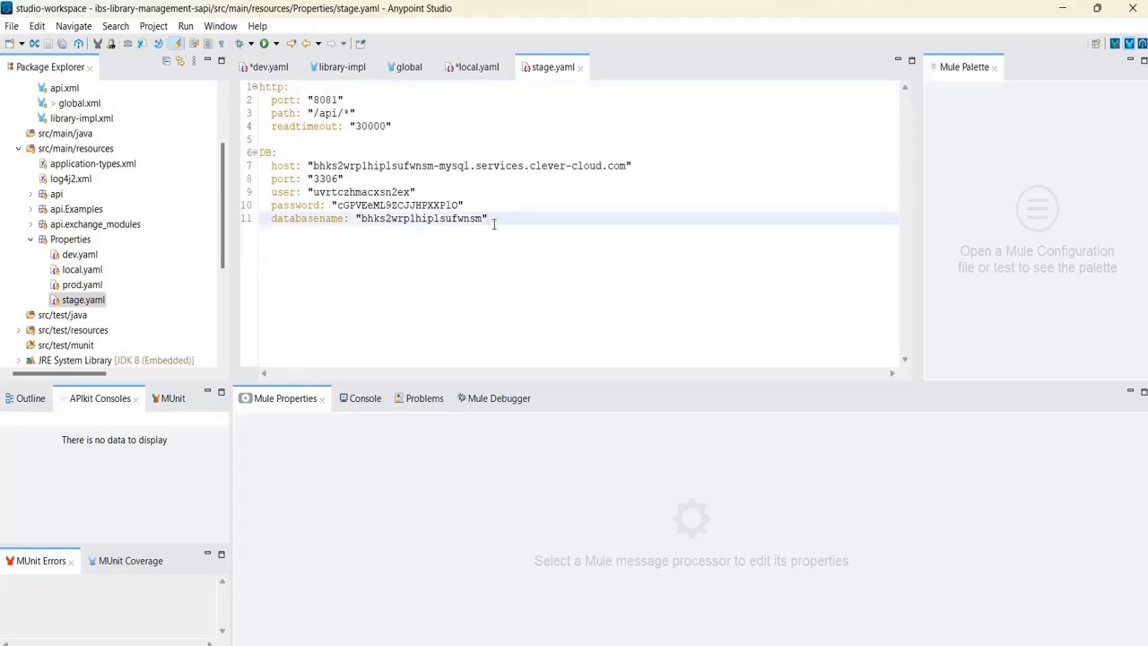
key(Return)
key(Return)
key(Return)
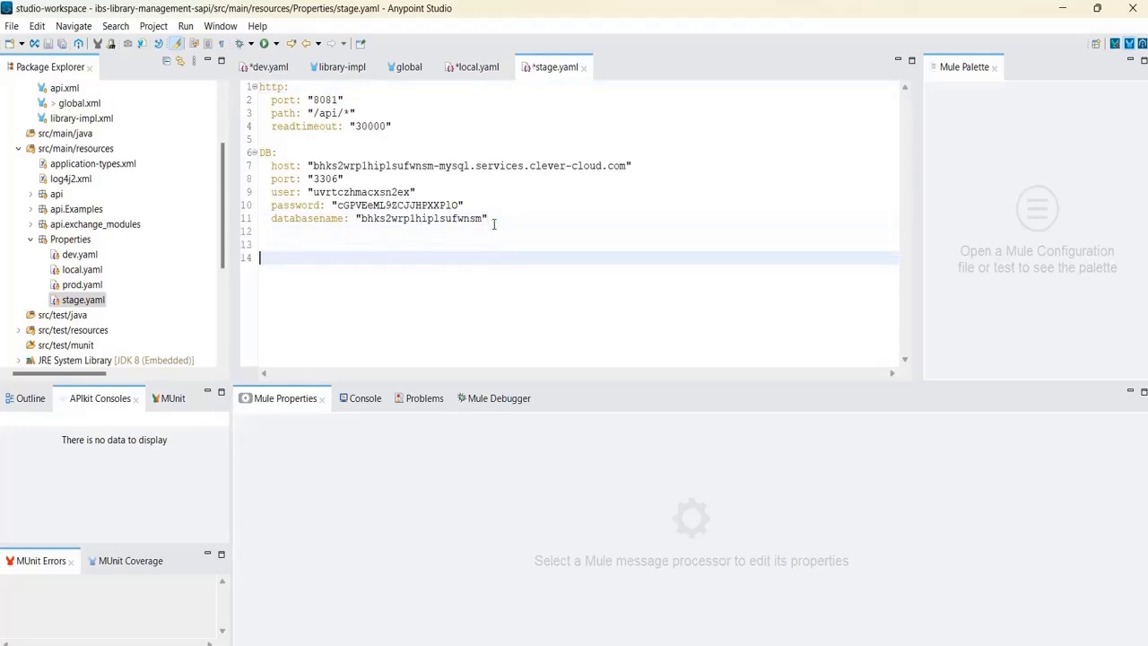
key(ctrl+v)
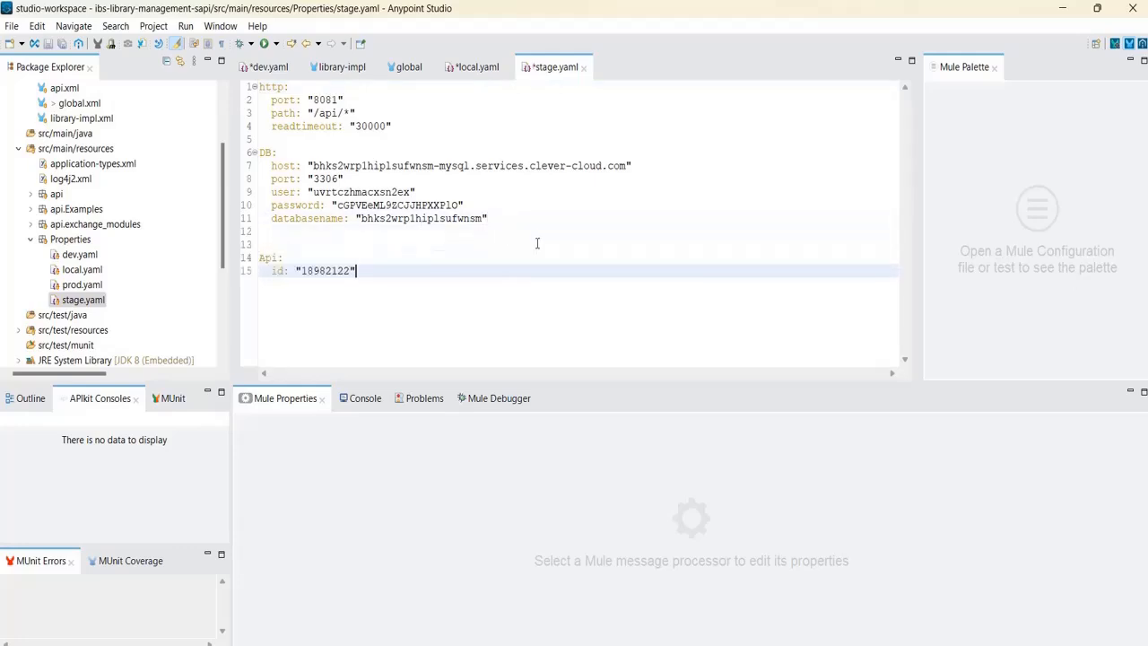
Paste the same Api id block into prod.yaml below the databasename line.
double_click(83, 285)
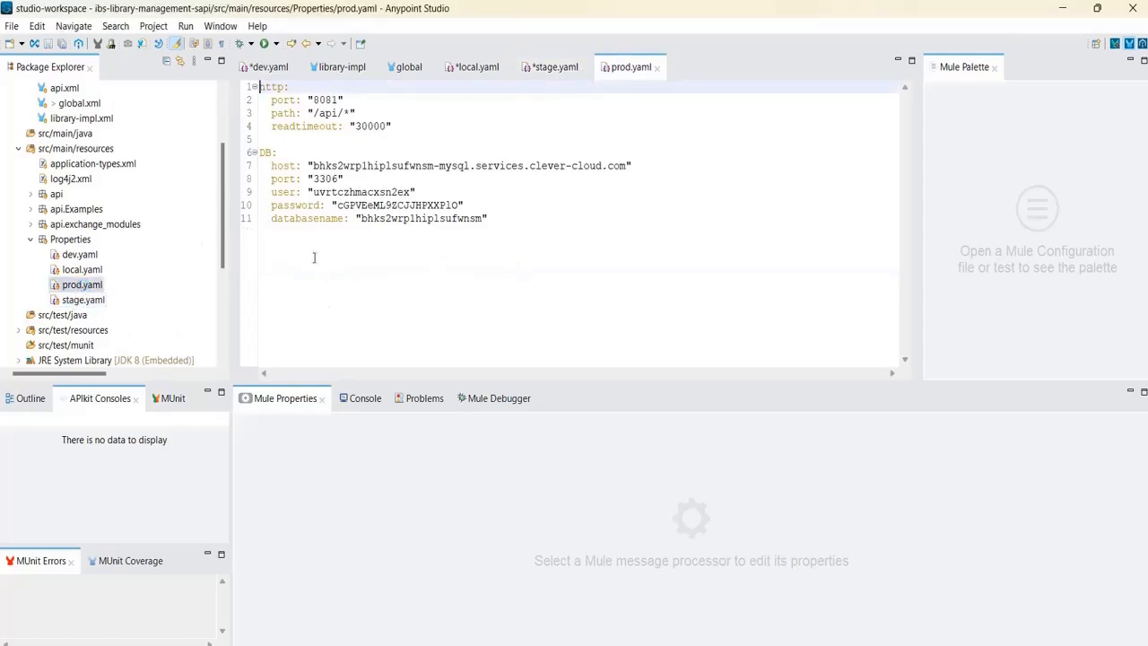
click(261, 257)
click(529, 221)
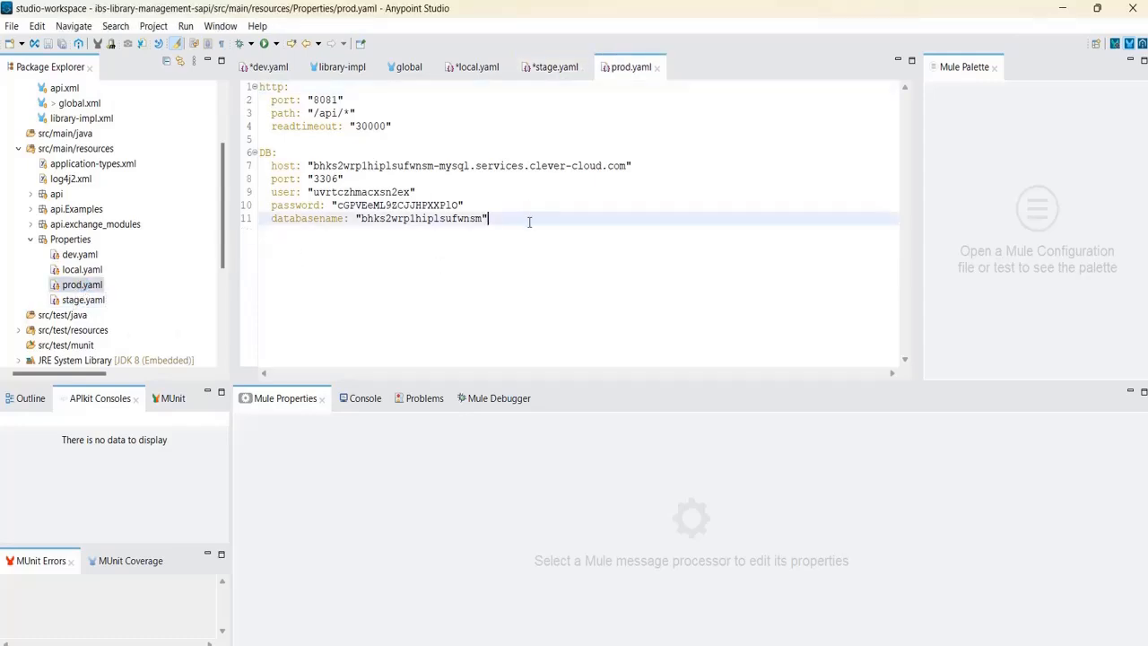
key(Return)
key(Return)
key(BackSpace)
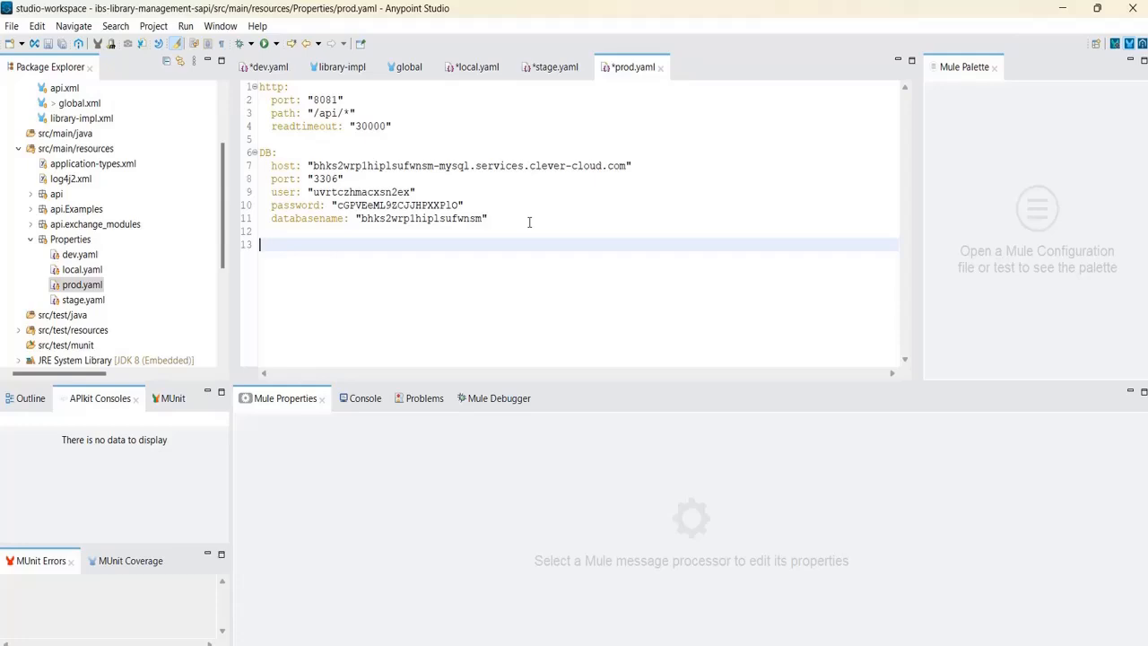
key(ctrl+v)
click(529, 221)
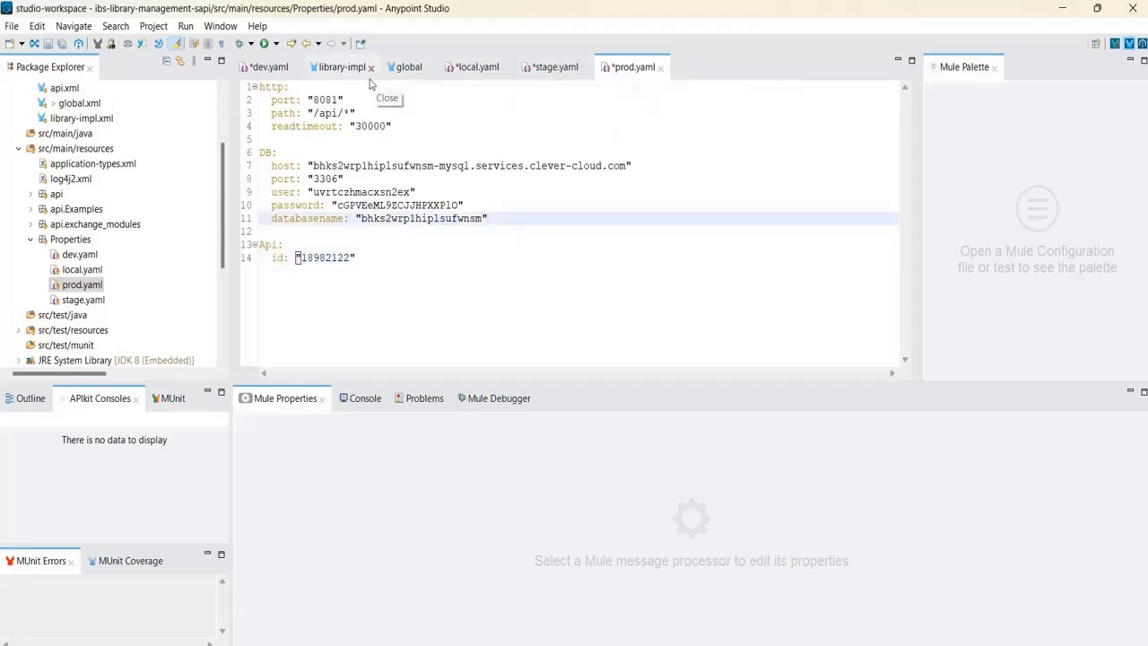
Save local.yaml, then save all the other edited property files.
click(269, 68)
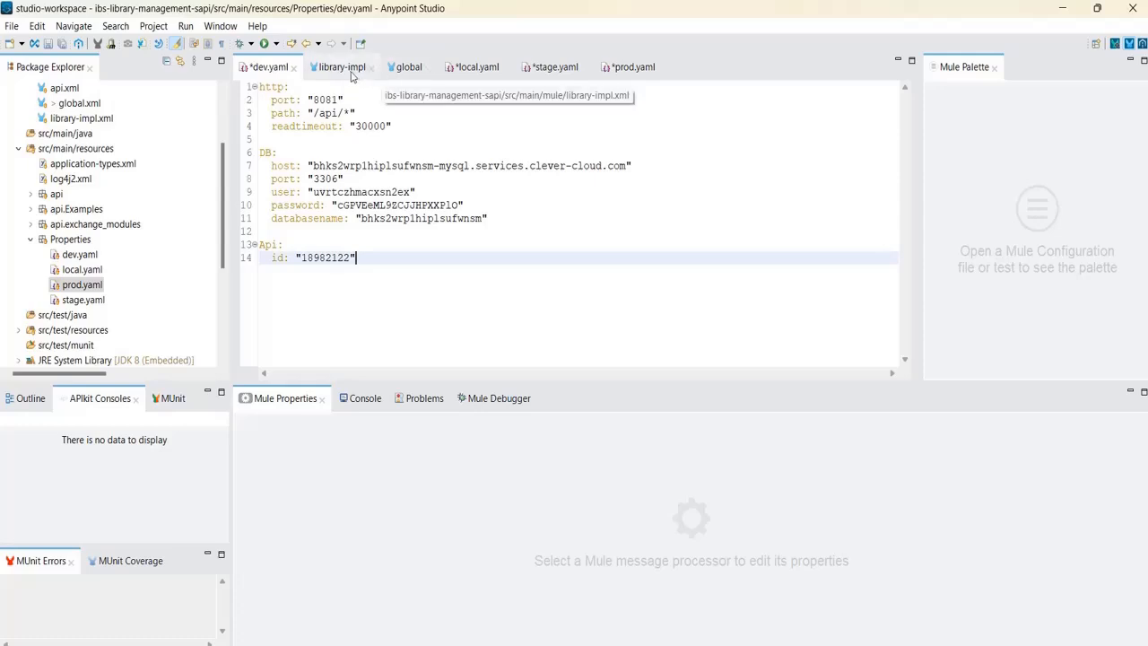
click(479, 72)
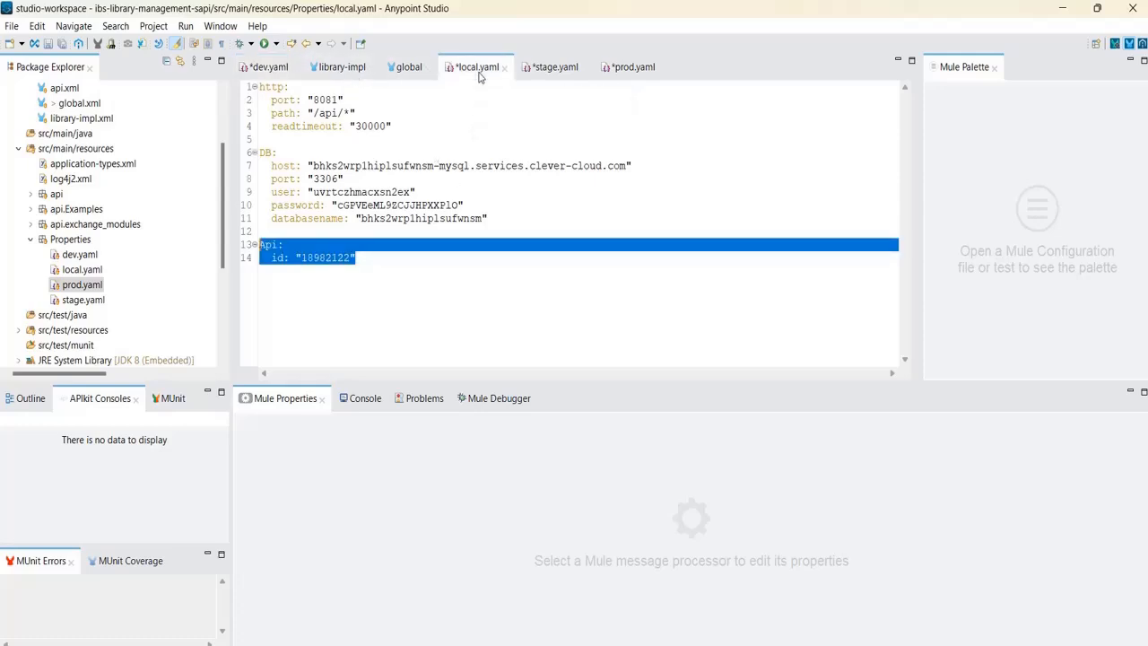
click(361, 258)
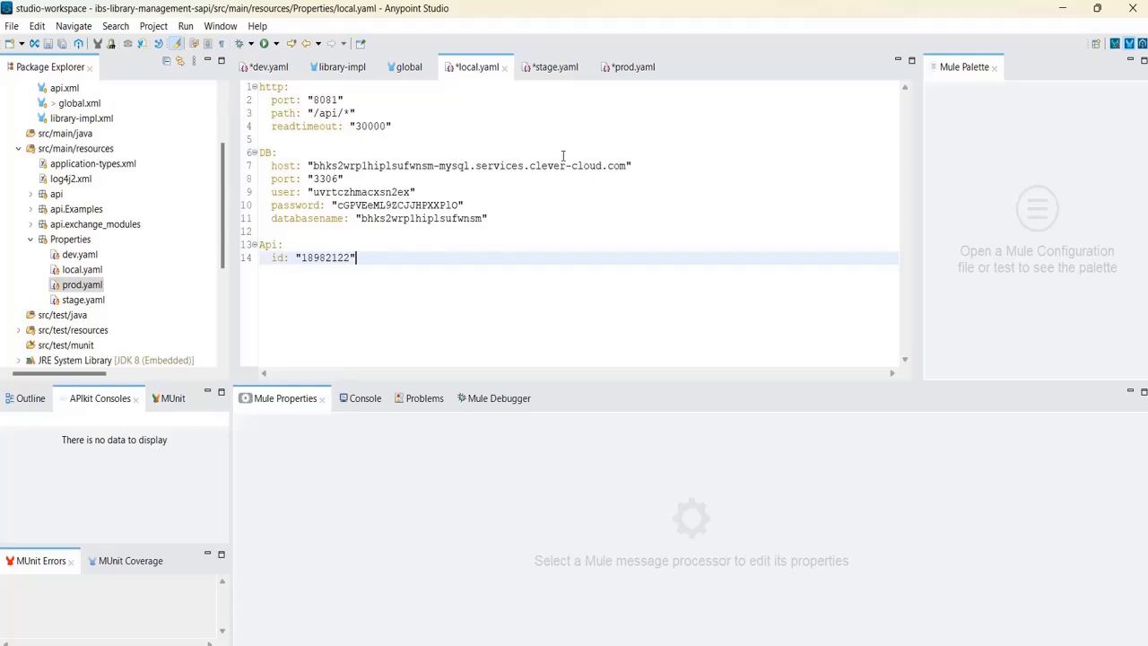
key(ctrl+s)
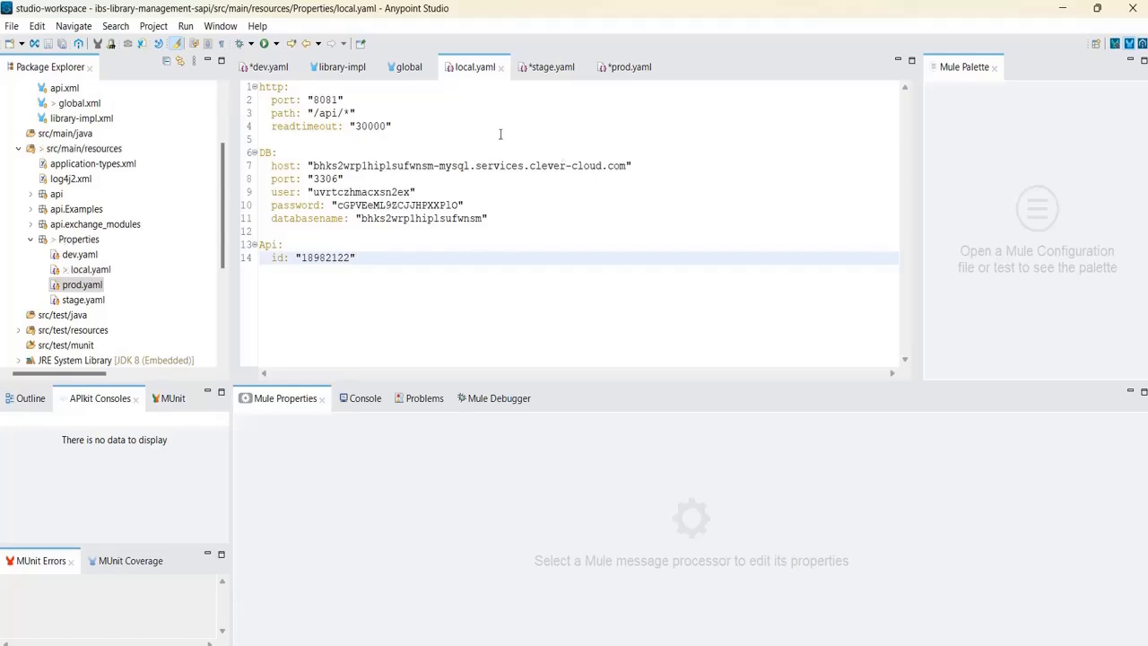
click(61, 44)
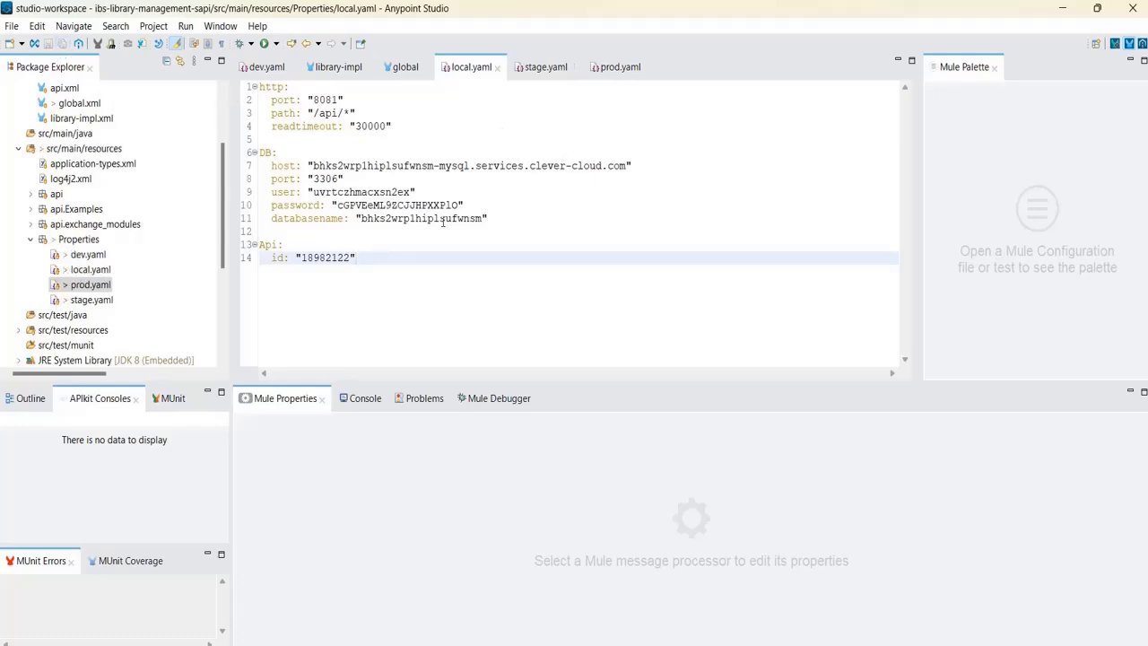
Review dev.yaml and the API Autodiscovery entry in global.xml's Global Elements.
click(267, 68)
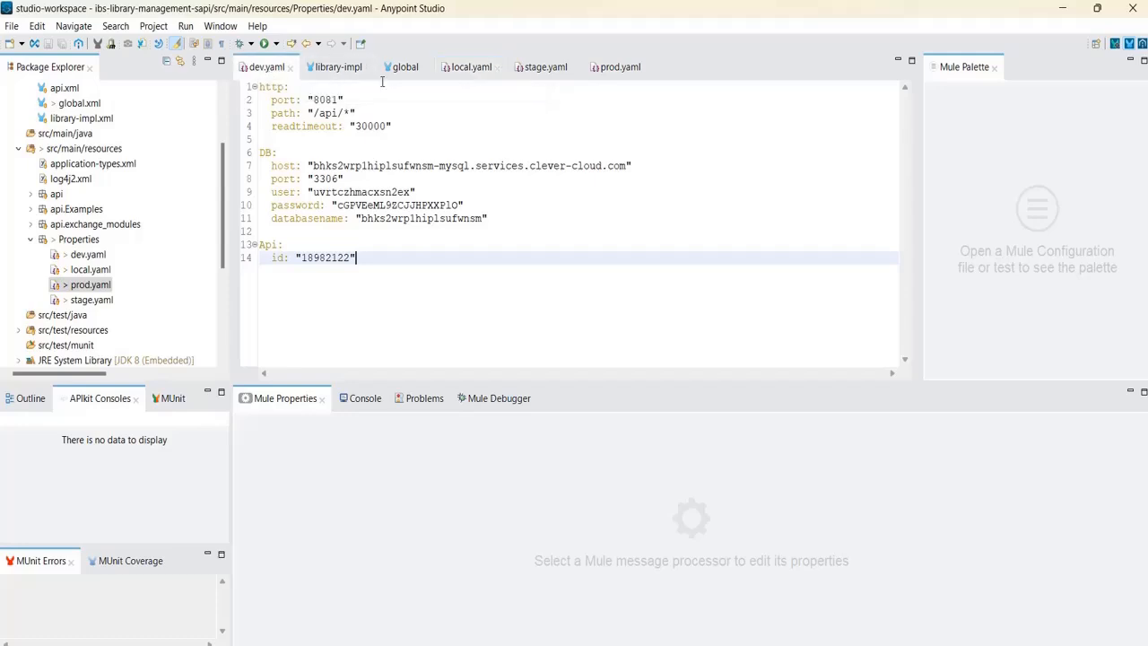
click(401, 67)
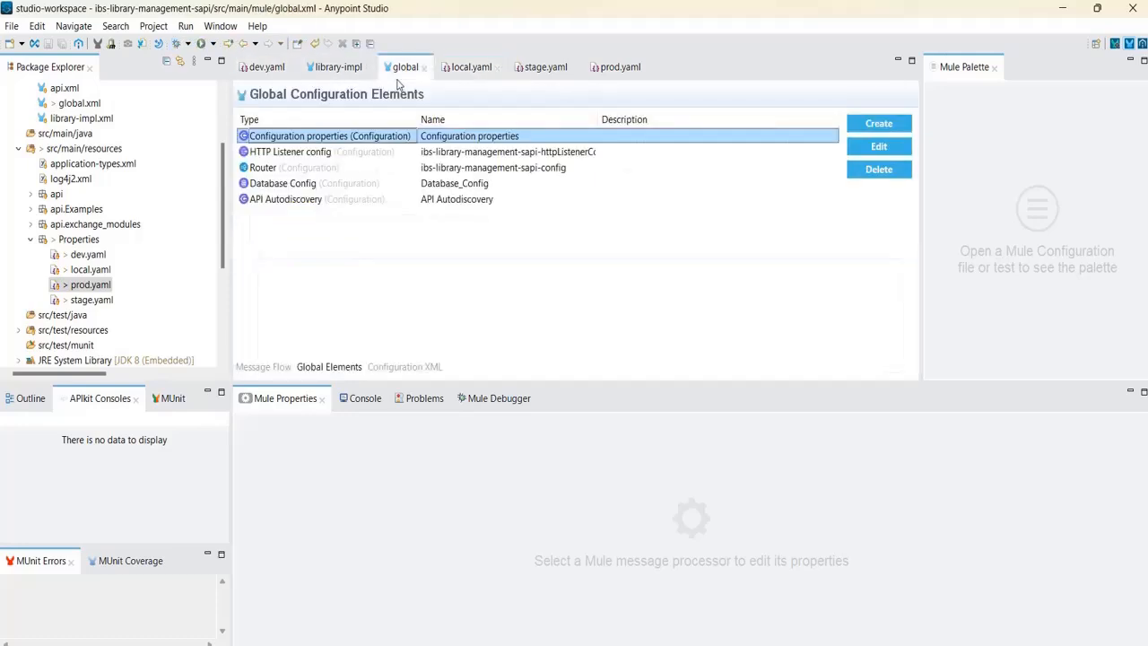
click(445, 201)
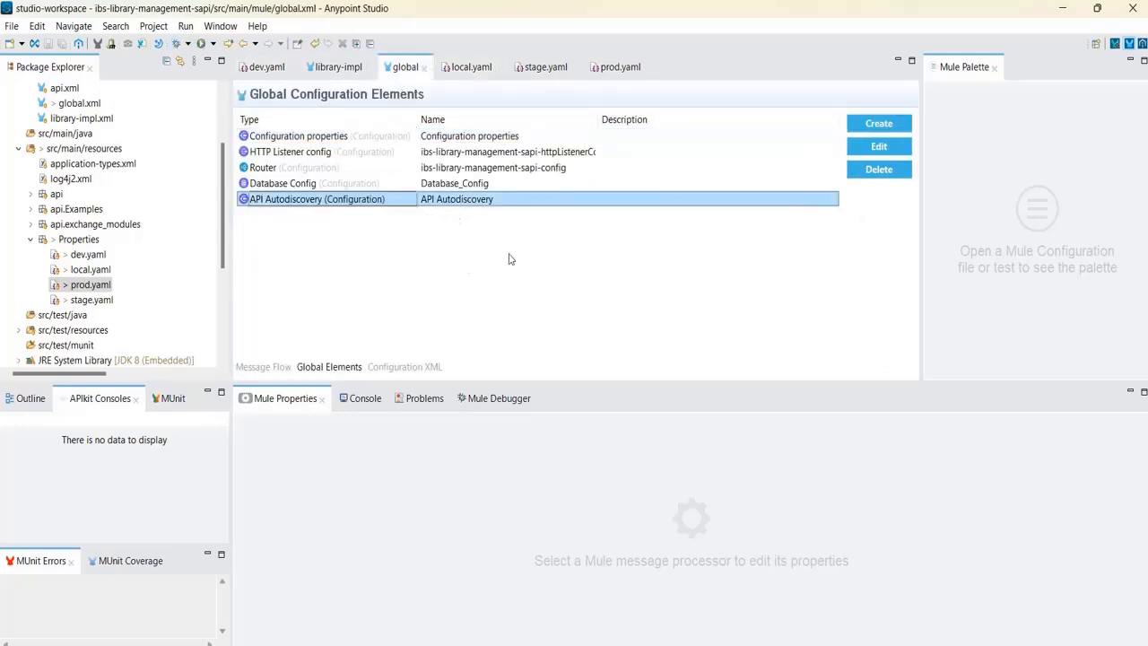
click(222, 275)
drag(222, 275, 225, 220)
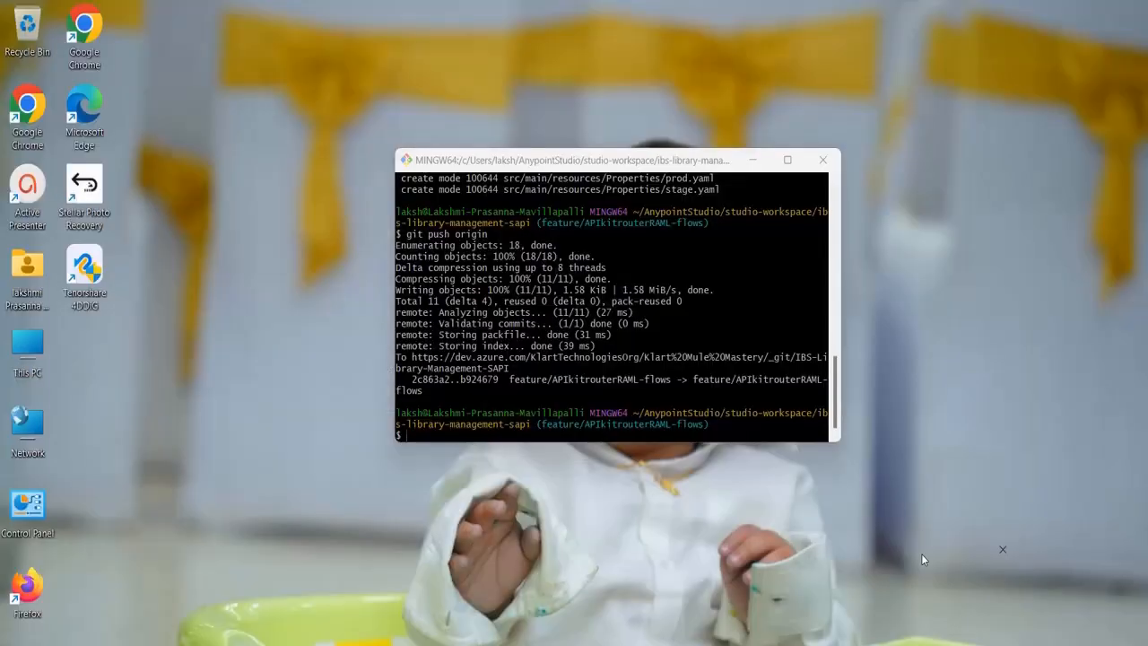
Check git status, stage all changes with git add ., and confirm they are staged.
click(921, 553)
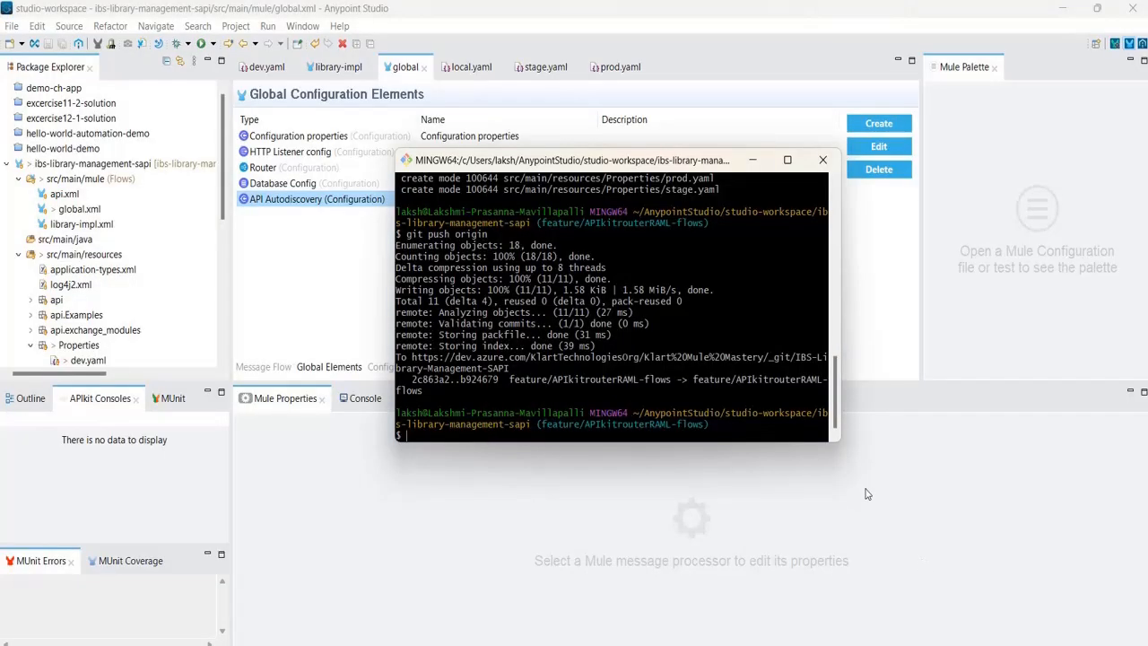
text(git status)
key(Return)
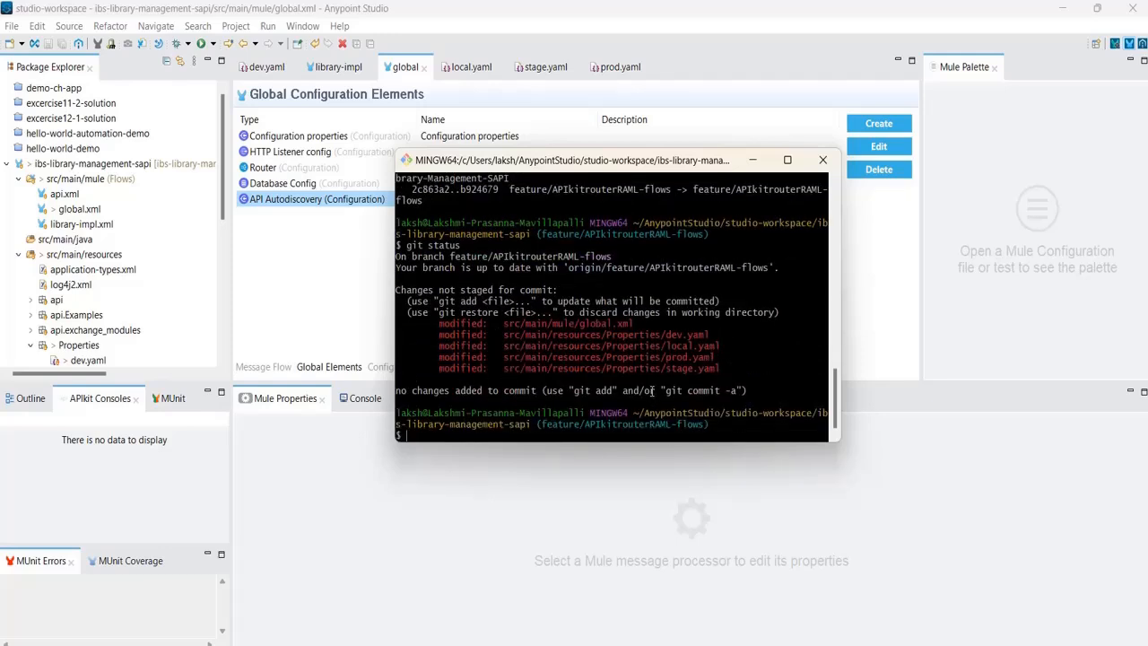
text(git add .)
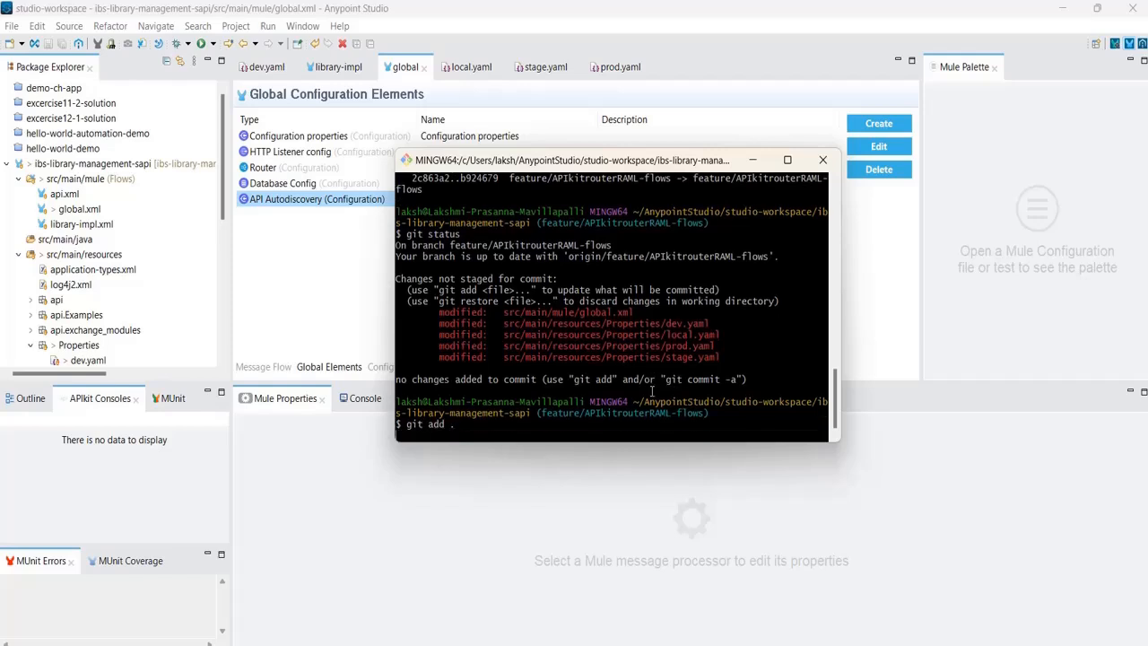
key(Return)
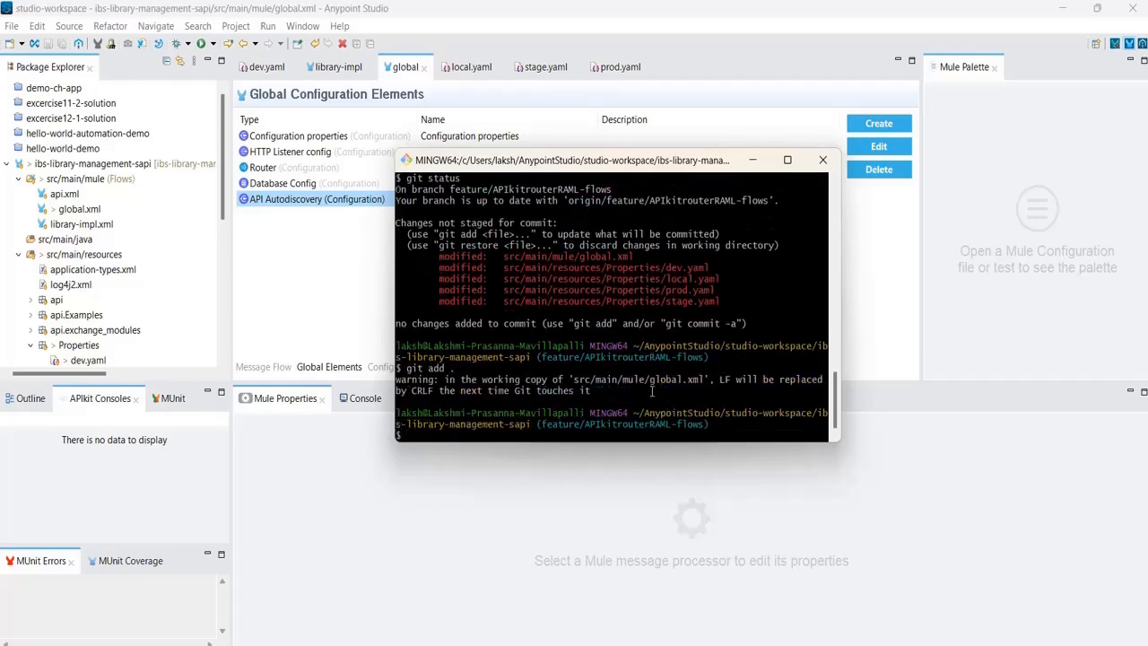
text(git status)
key(Return)
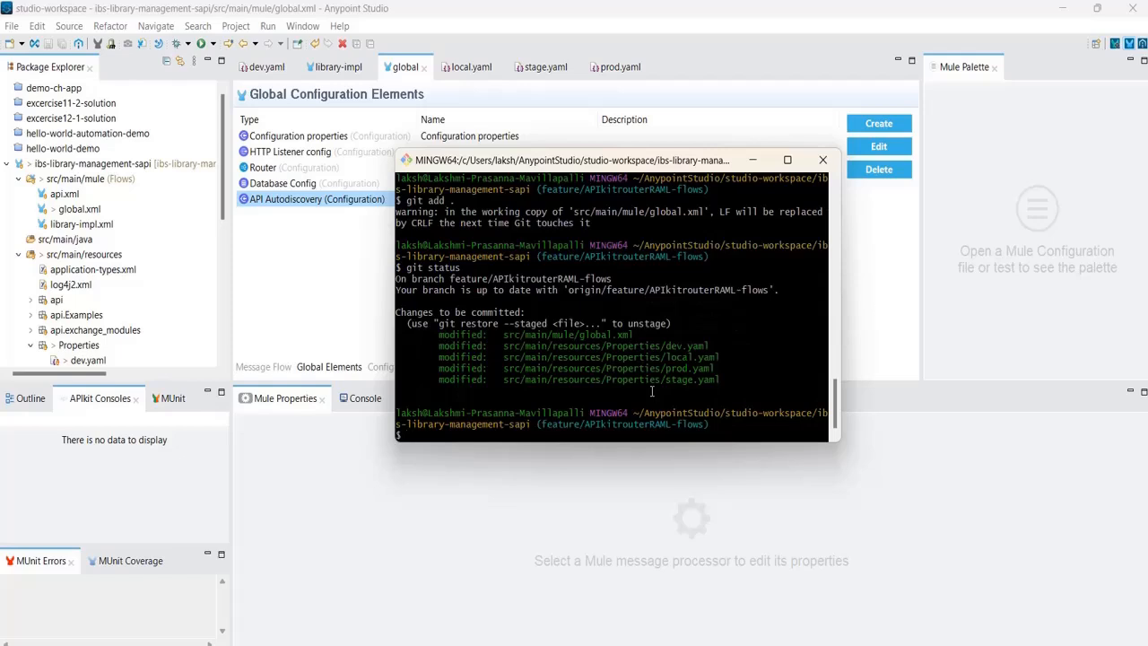
Commit the changes as 'Auto discovery Changes' and push them to origin.
text(git commit -m ""Auto discovery Changes)
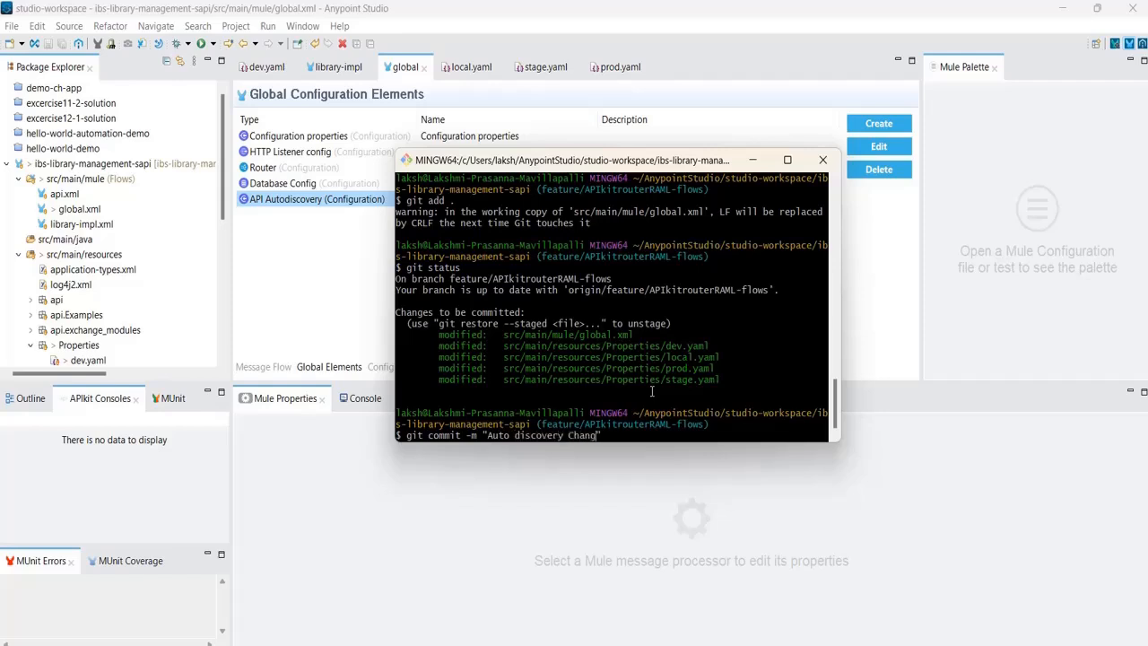
key(Return)
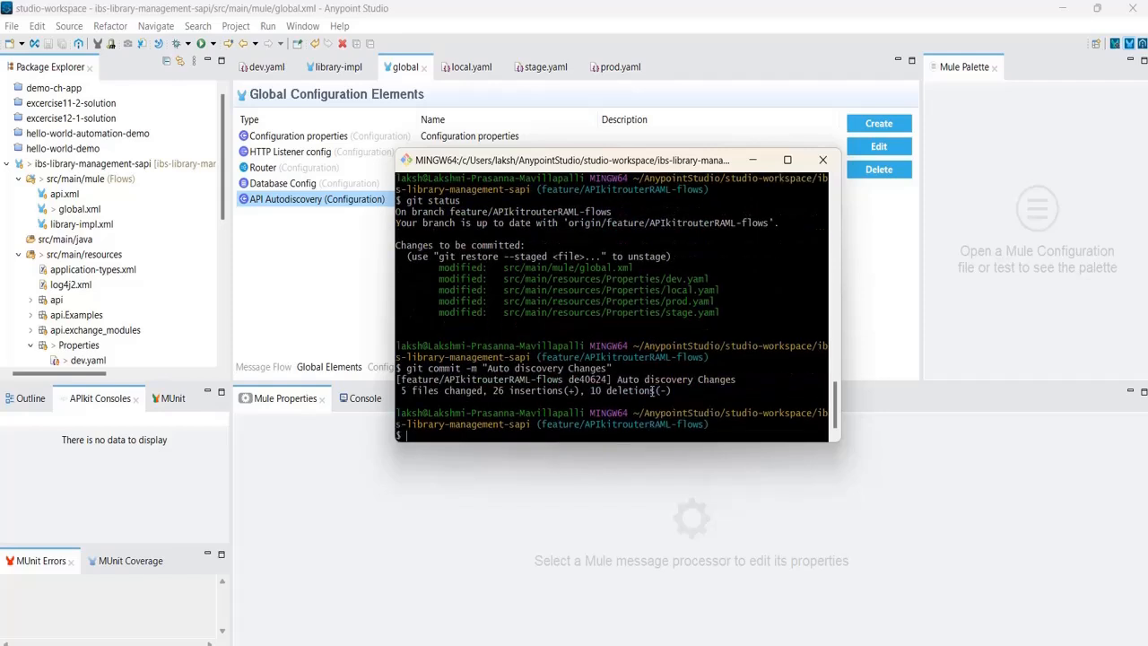
text(git push)
key(BackSpace)
key(BackSpace)
text(sh)
text(origin)
key(Return)
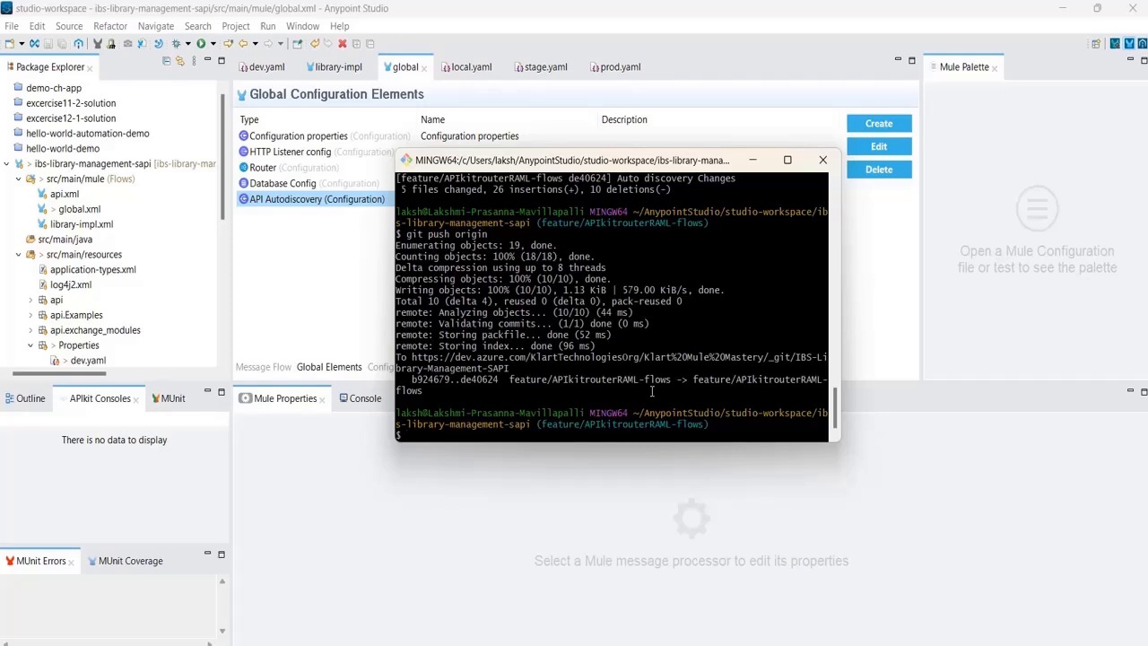
Close the ibs-library-management-sapi project in Package Explorer.
click(273, 276)
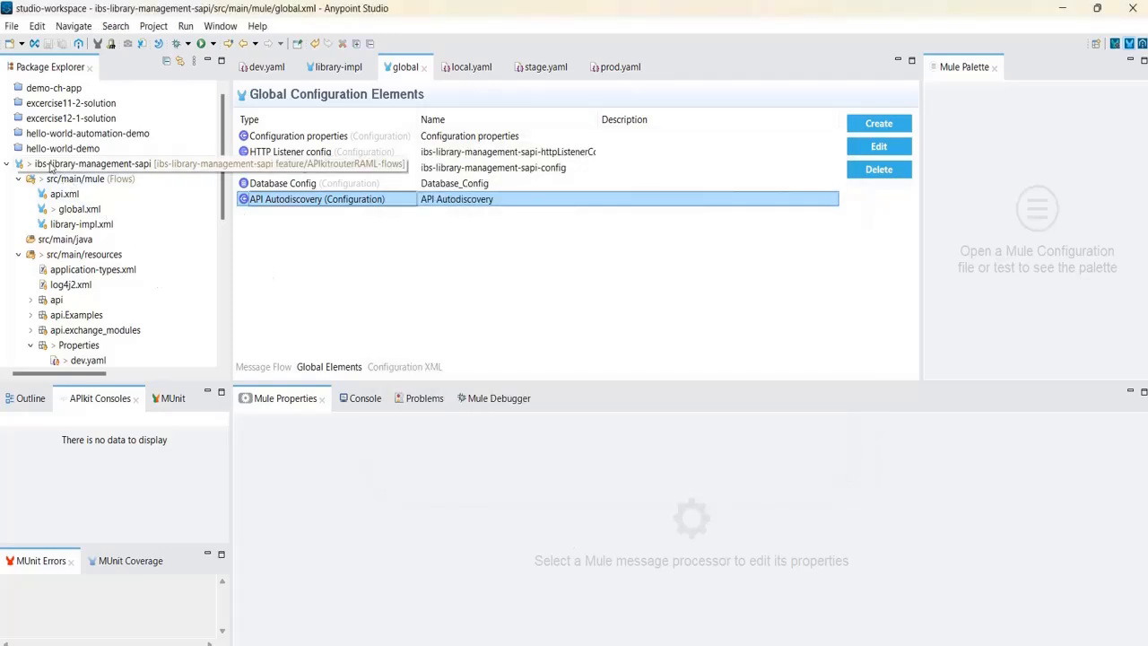
click(49, 164)
click(244, 255)
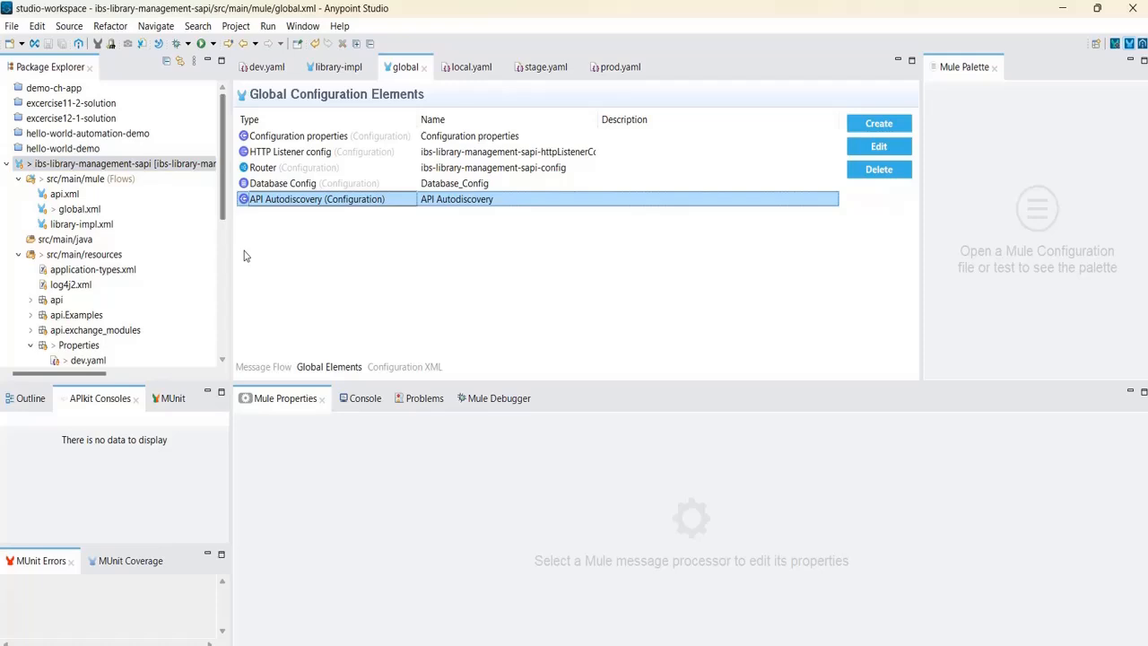
click(87, 209)
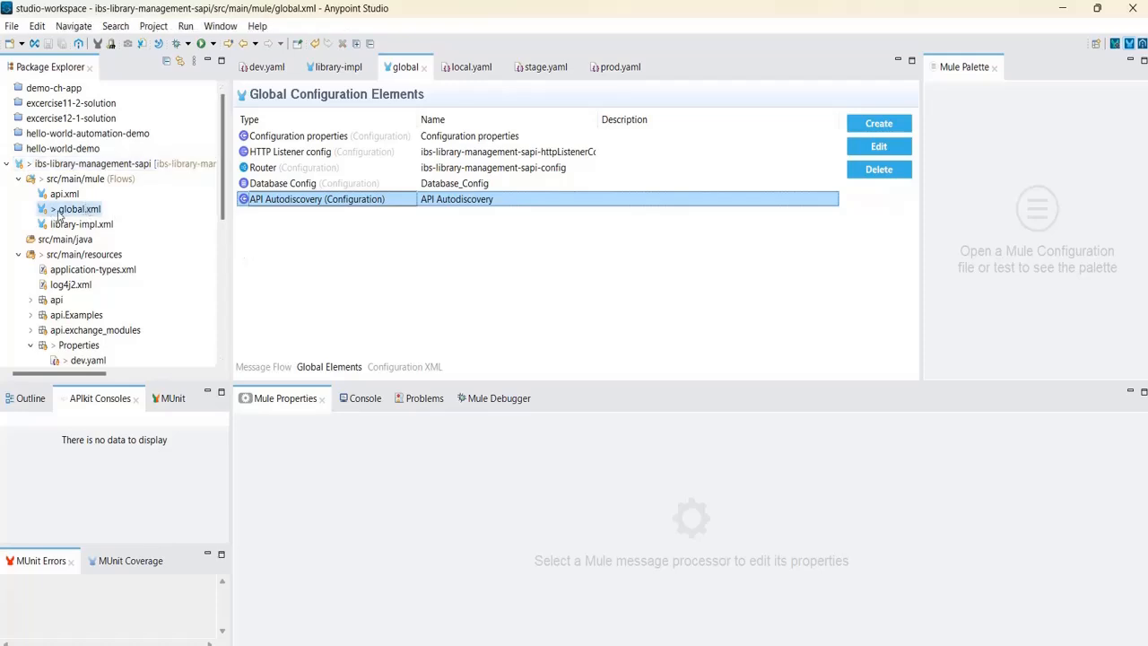
click(72, 167)
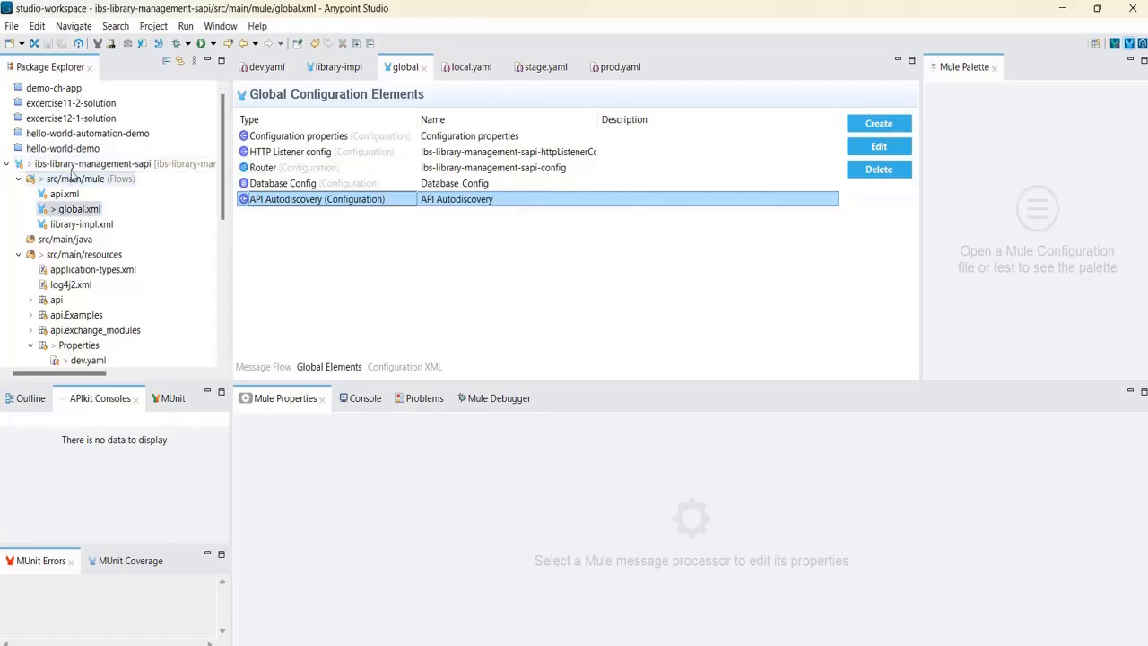
right_click(74, 172)
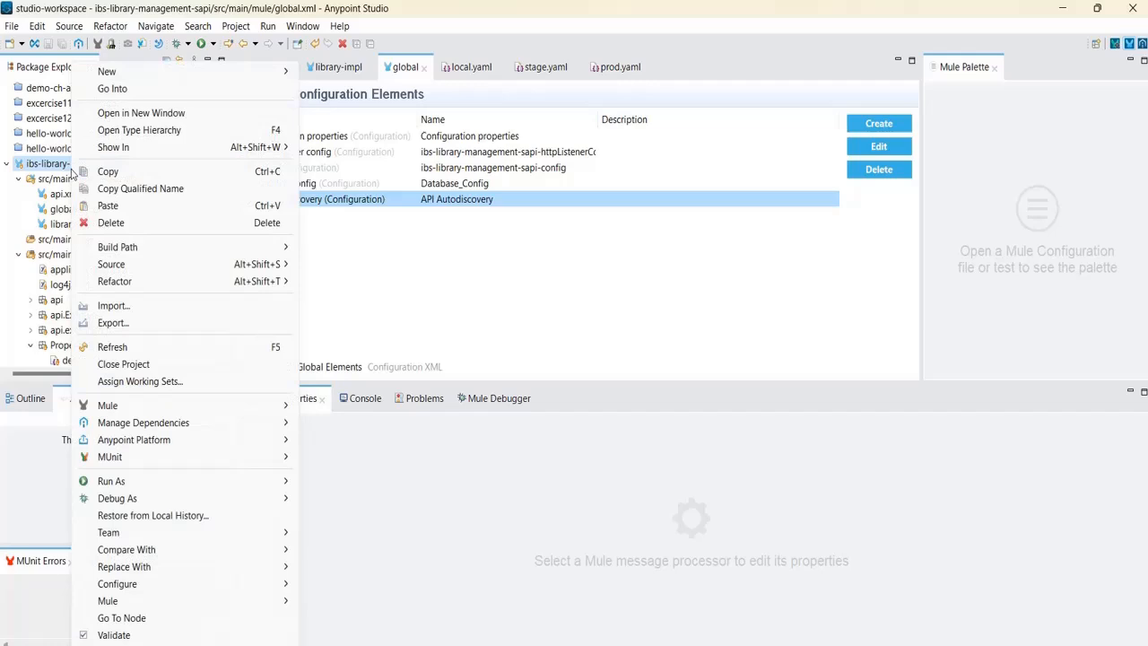
click(133, 364)
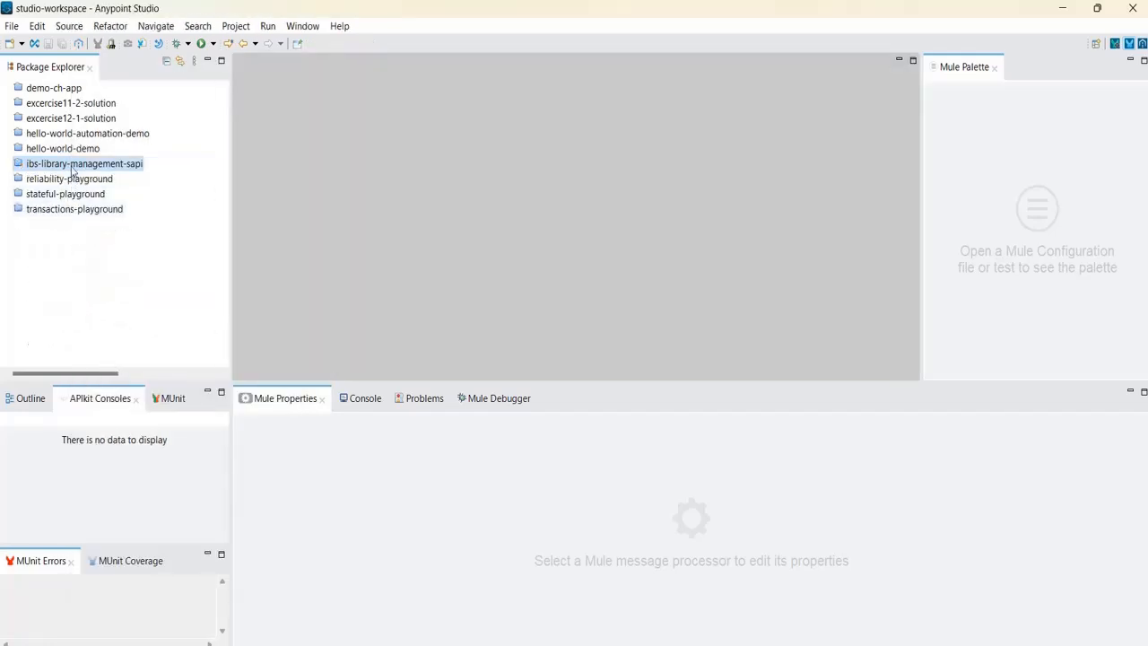
Reopen the project and expand it to list the src/main/mule flow files.
right_click(73, 172)
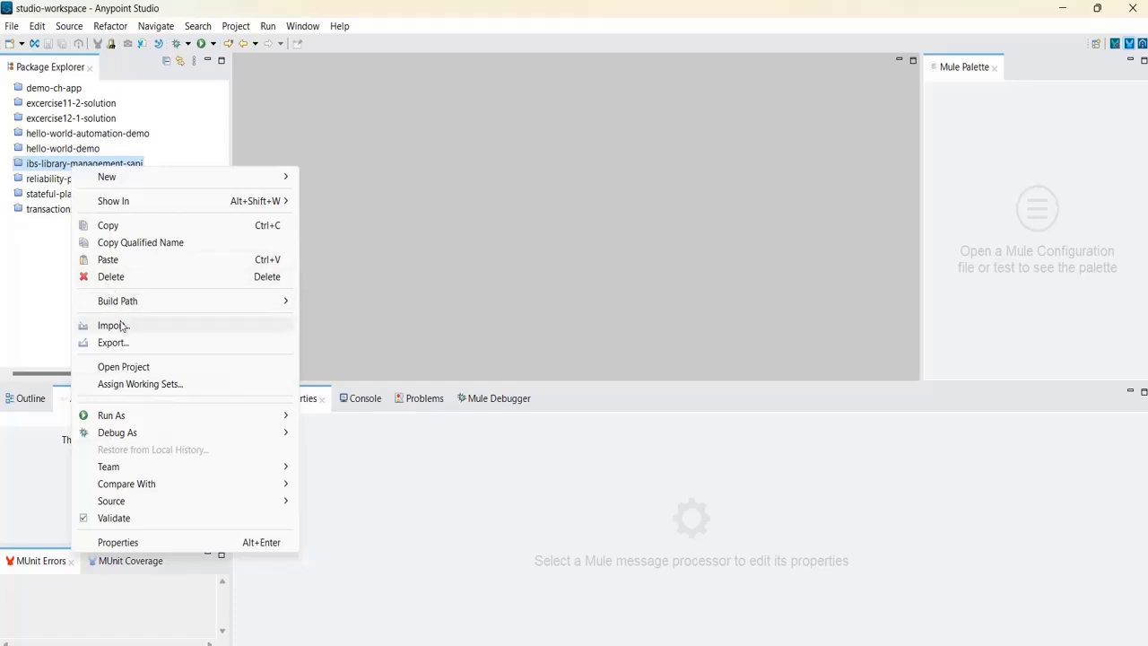
click(130, 367)
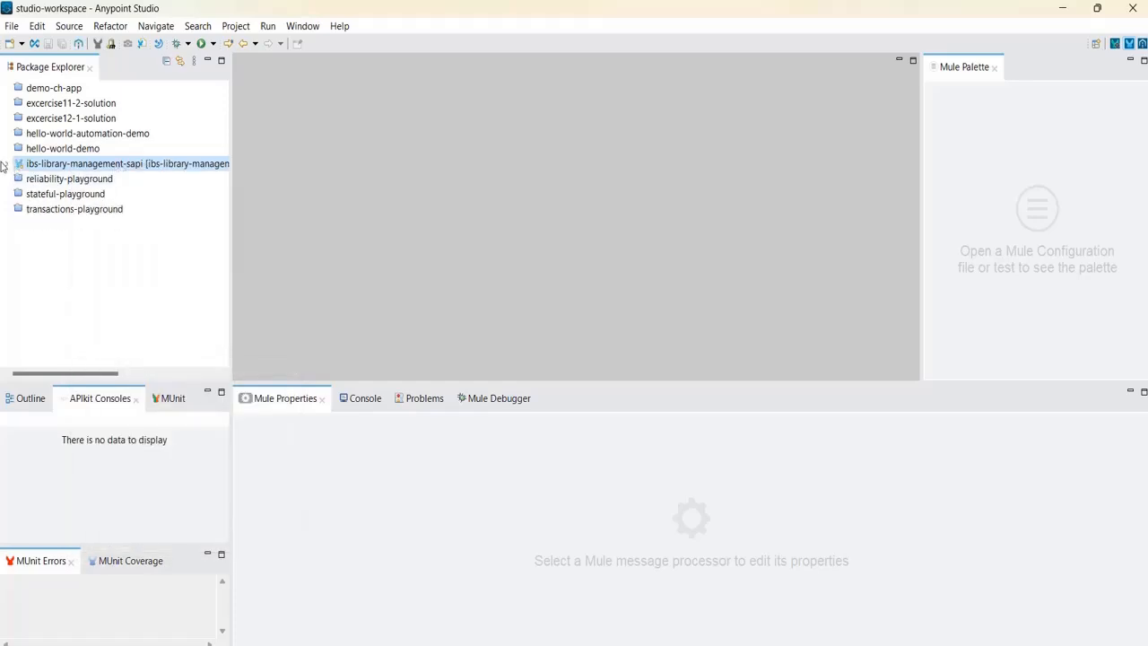
click(7, 167)
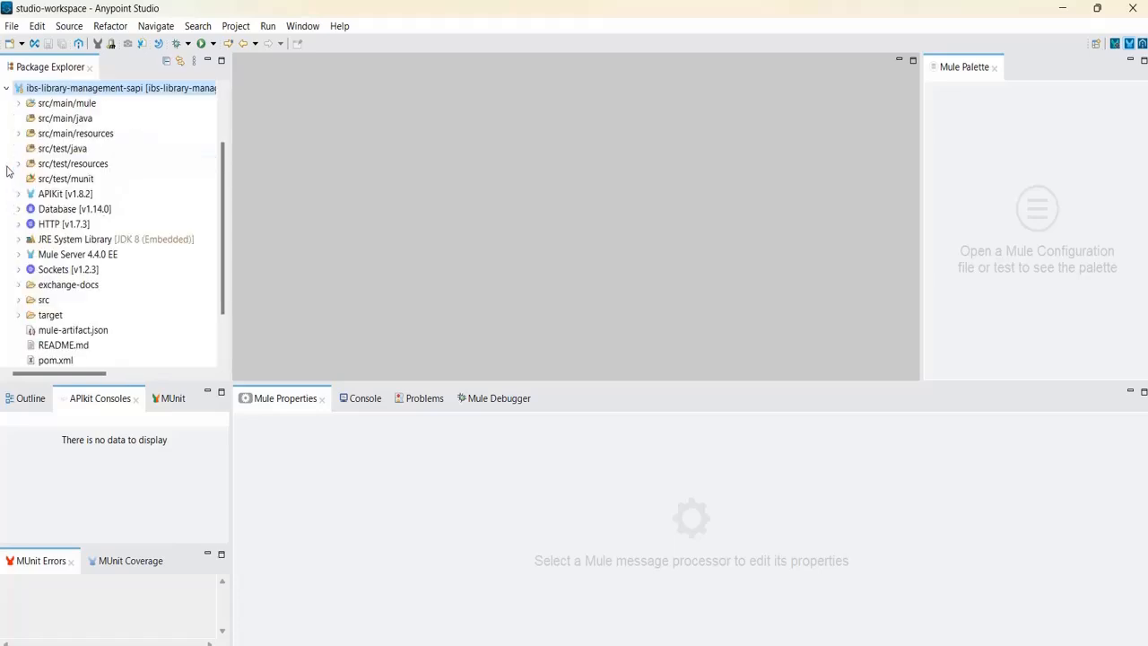
click(19, 104)
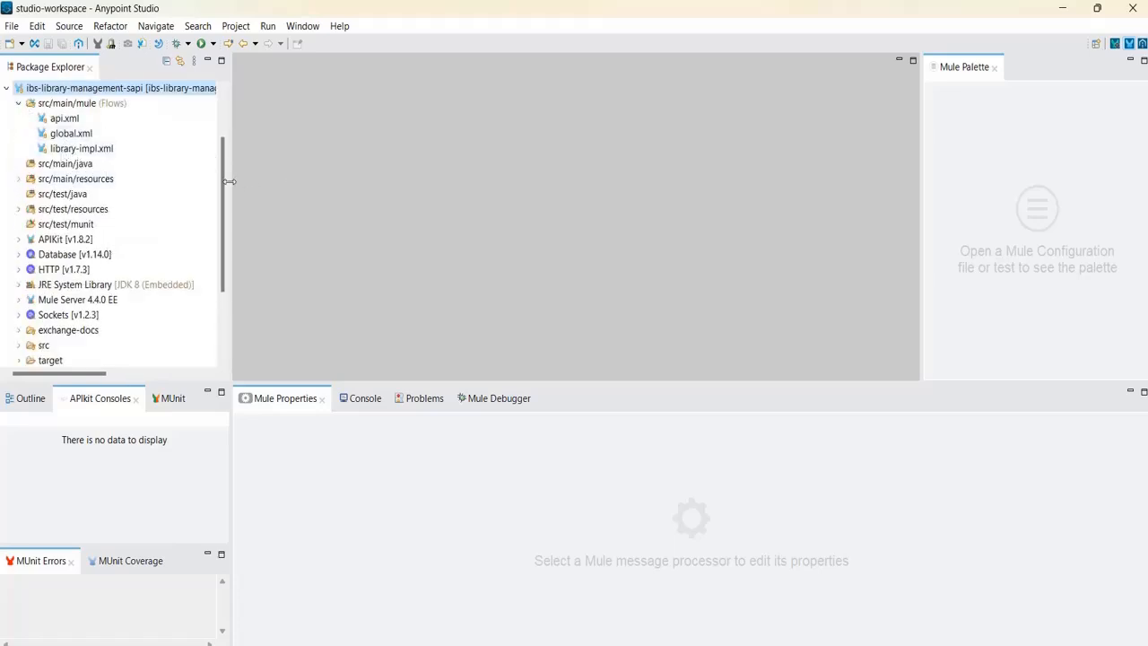
scroll(224, 188, up, 1)
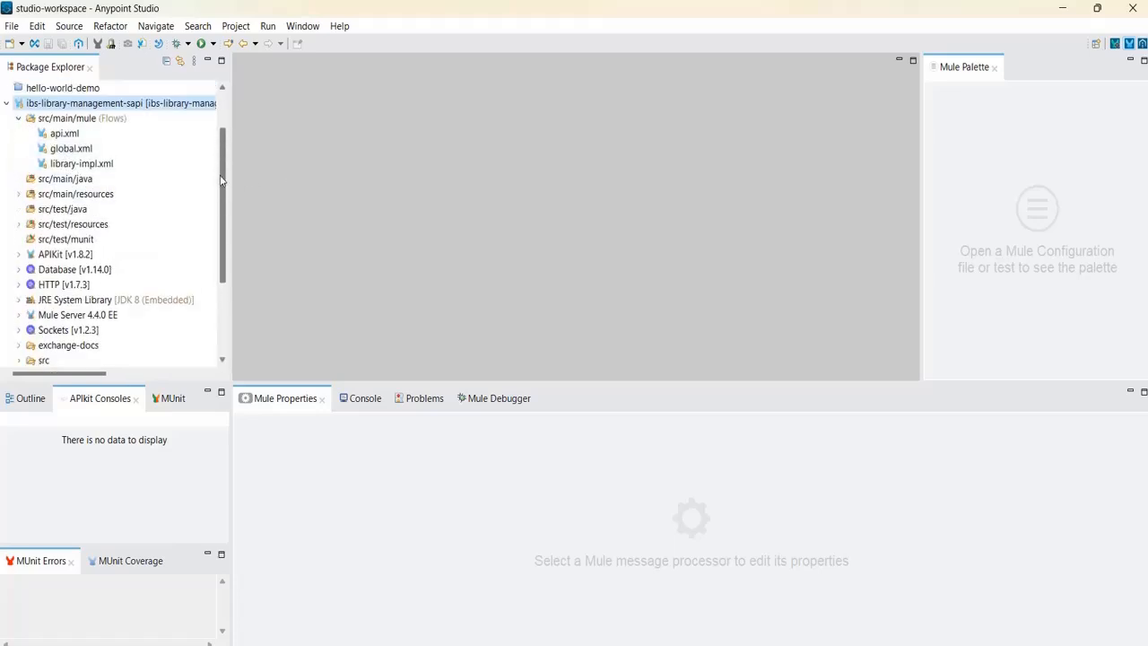
Choose Anypoint Platform > Deploy to CloudHub for the ibs-library-management-sapi project.
right_click(165, 106)
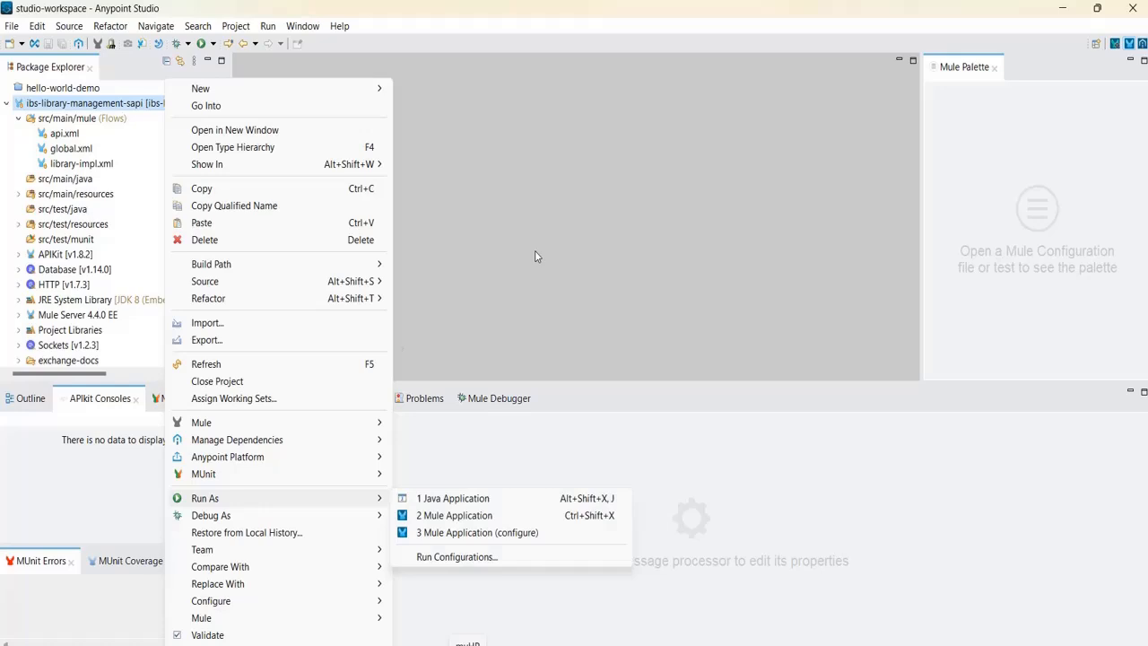
mouse_move(269, 458)
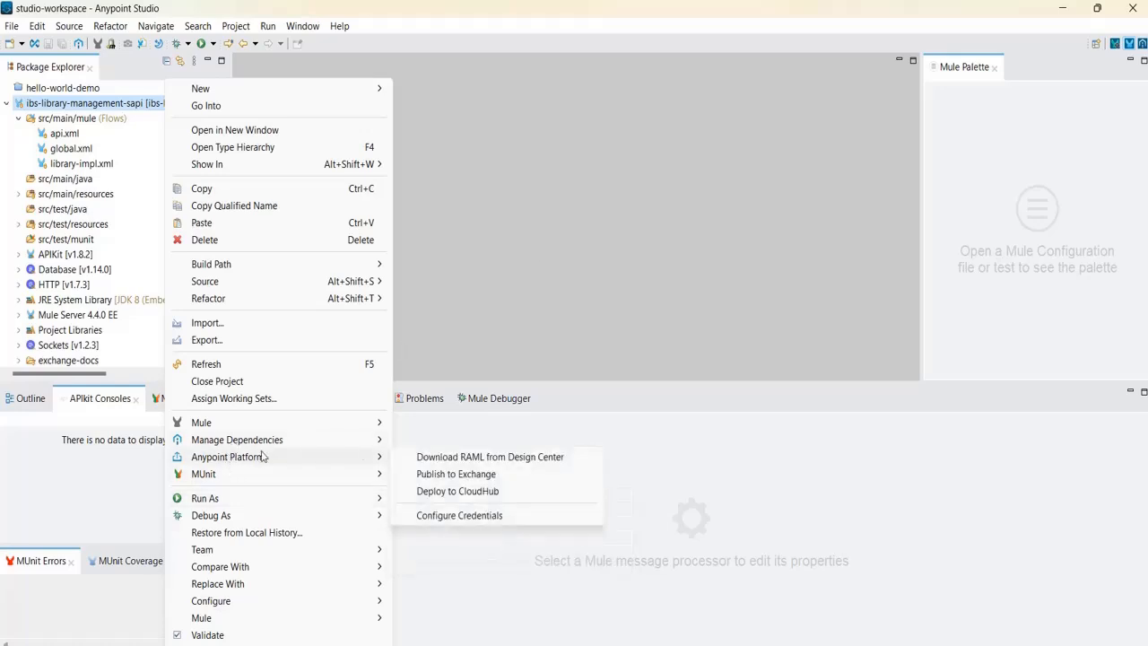
click(485, 493)
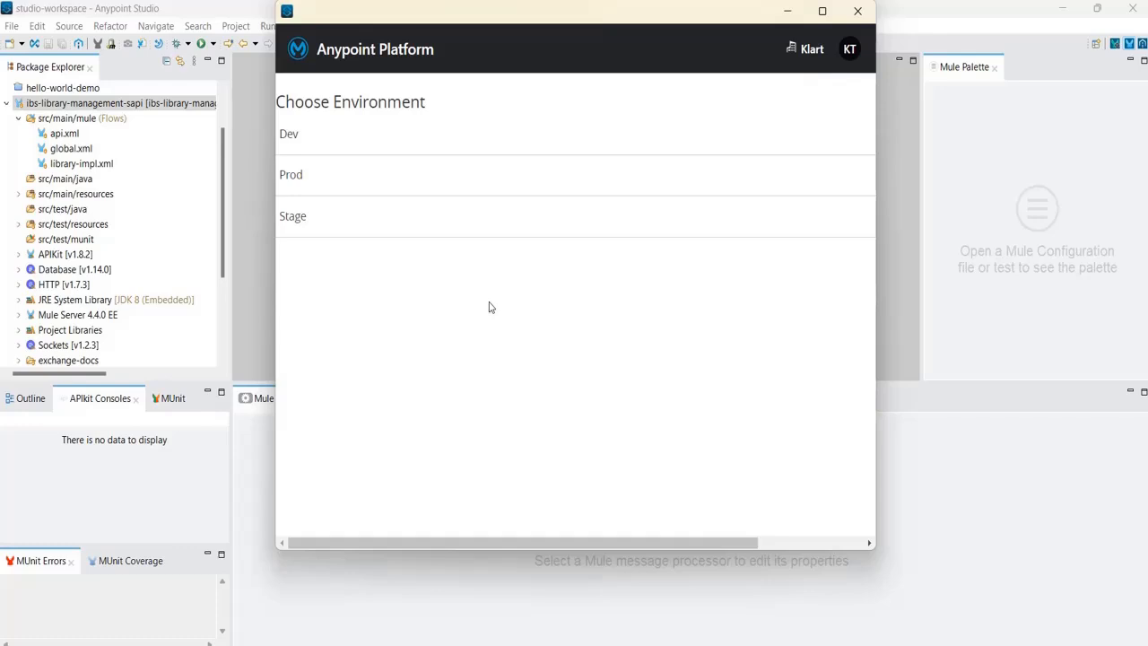
Choose the Dev environment and set the deployment target to CloudHub.
click(316, 148)
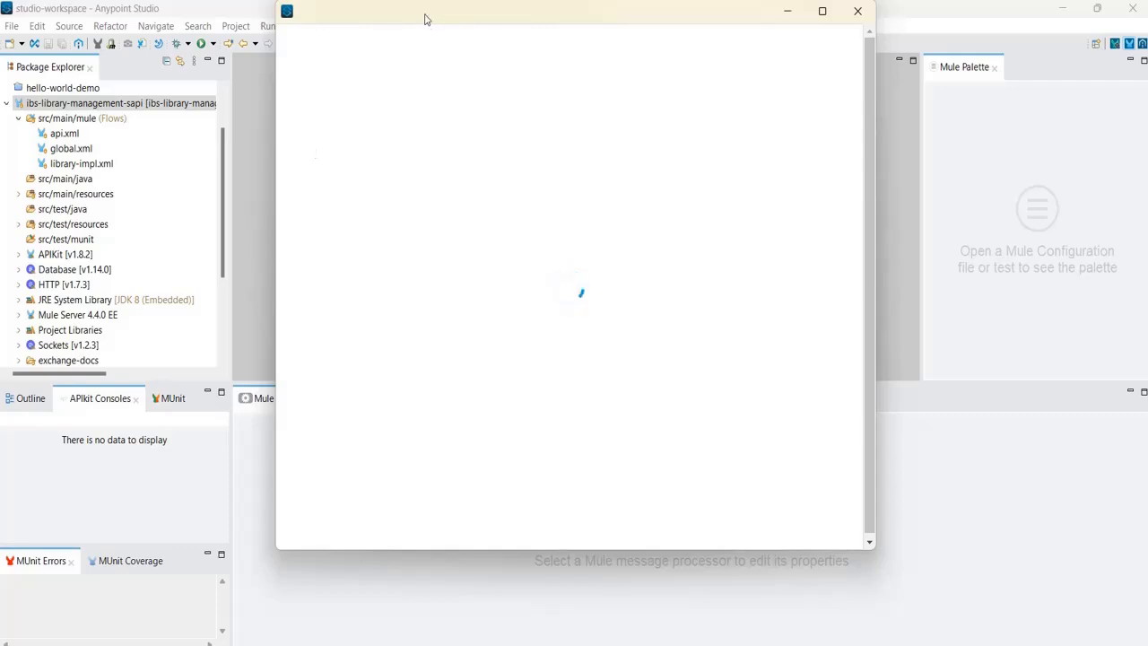
drag(425, 19, 386, 73)
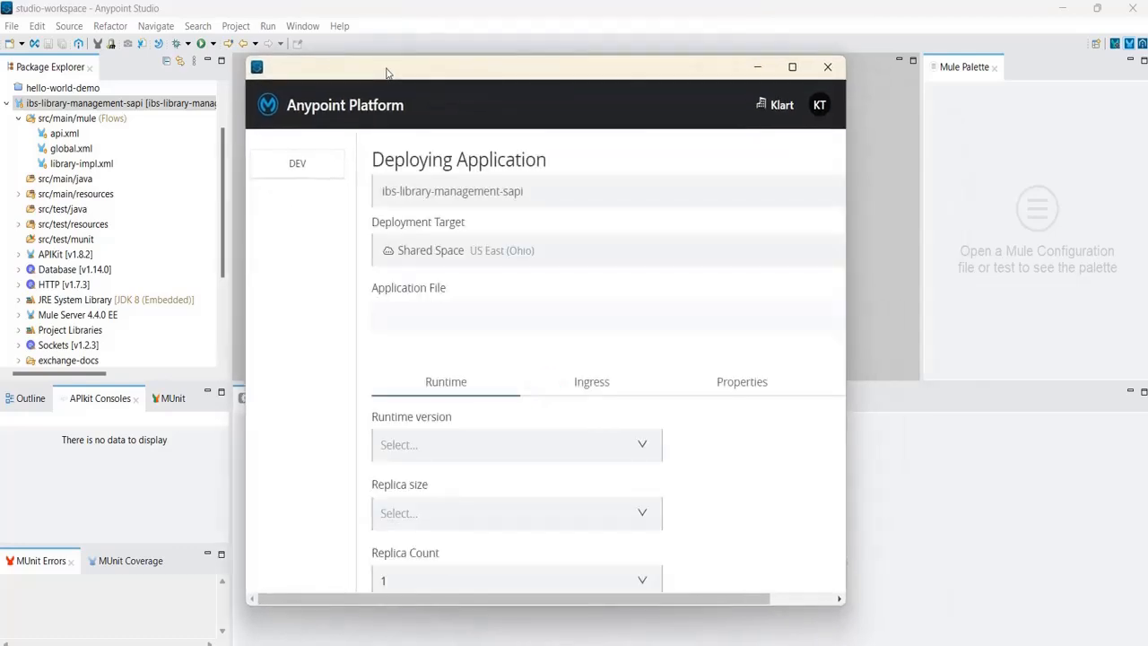
click(792, 68)
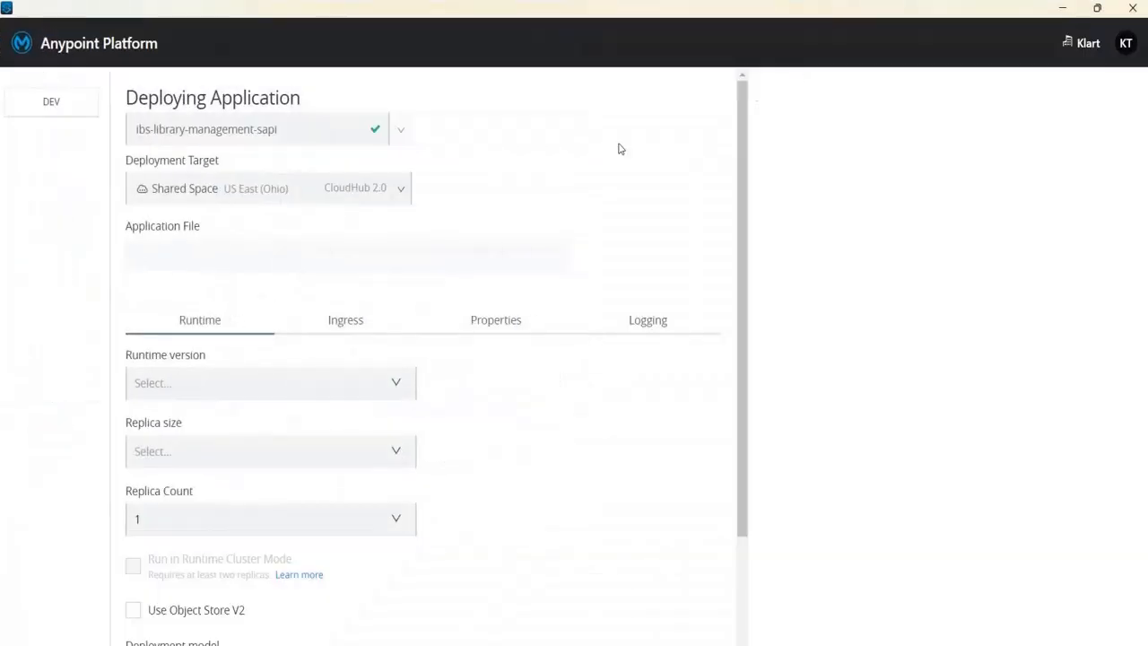
click(402, 194)
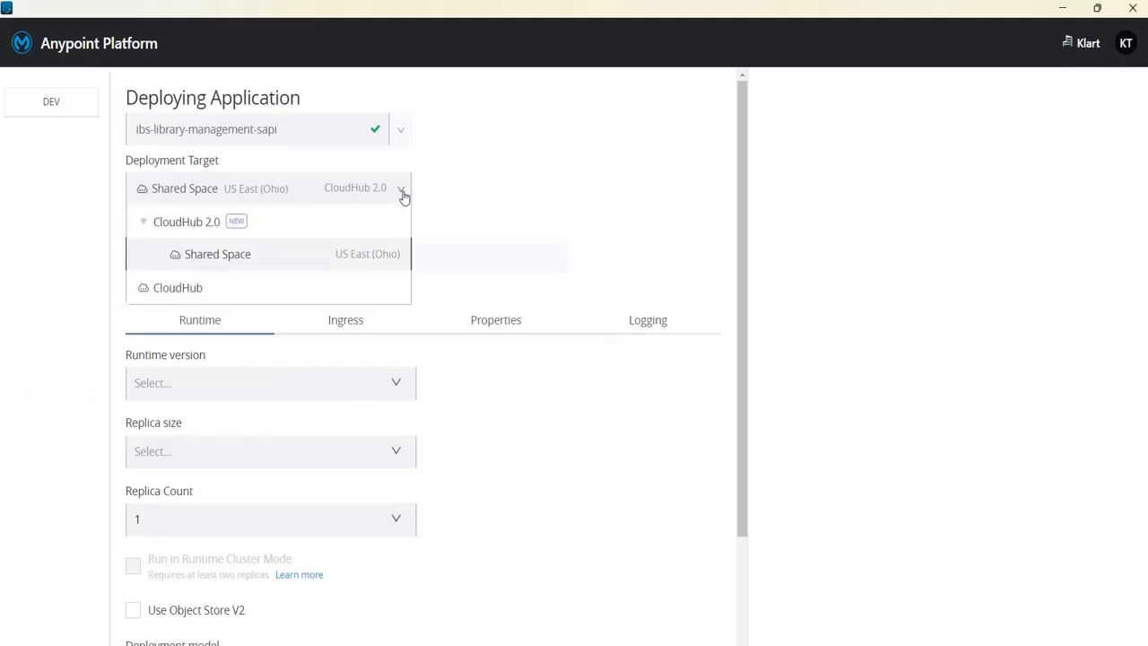
click(245, 292)
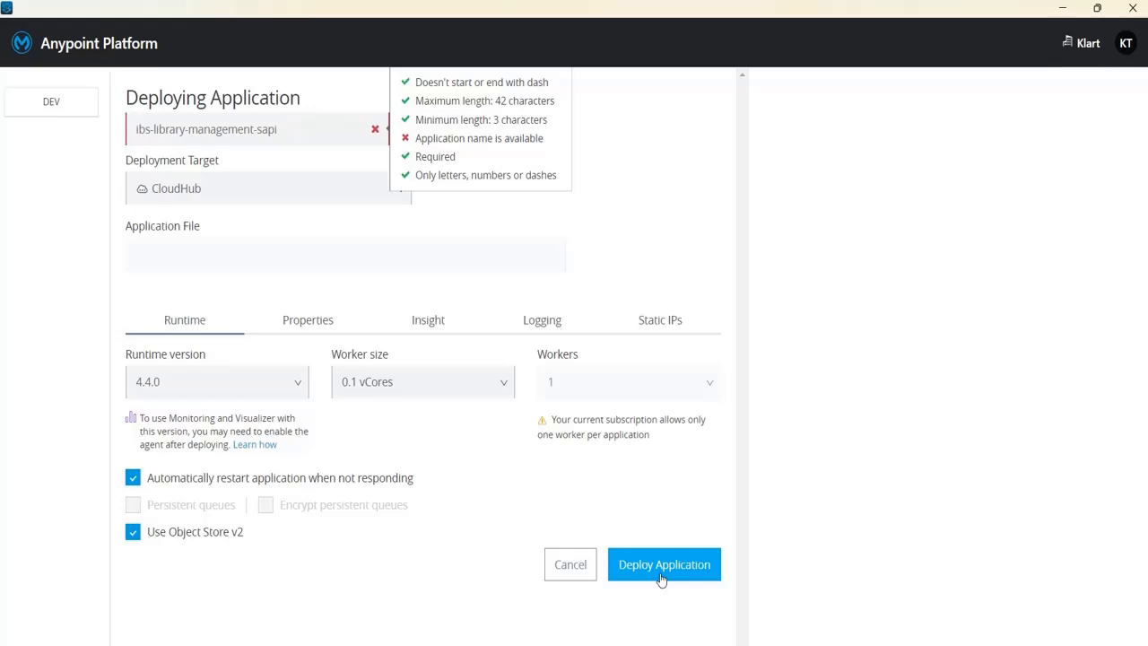
Append '-sep' to the application name and deploy it to CloudHub.
click(298, 129)
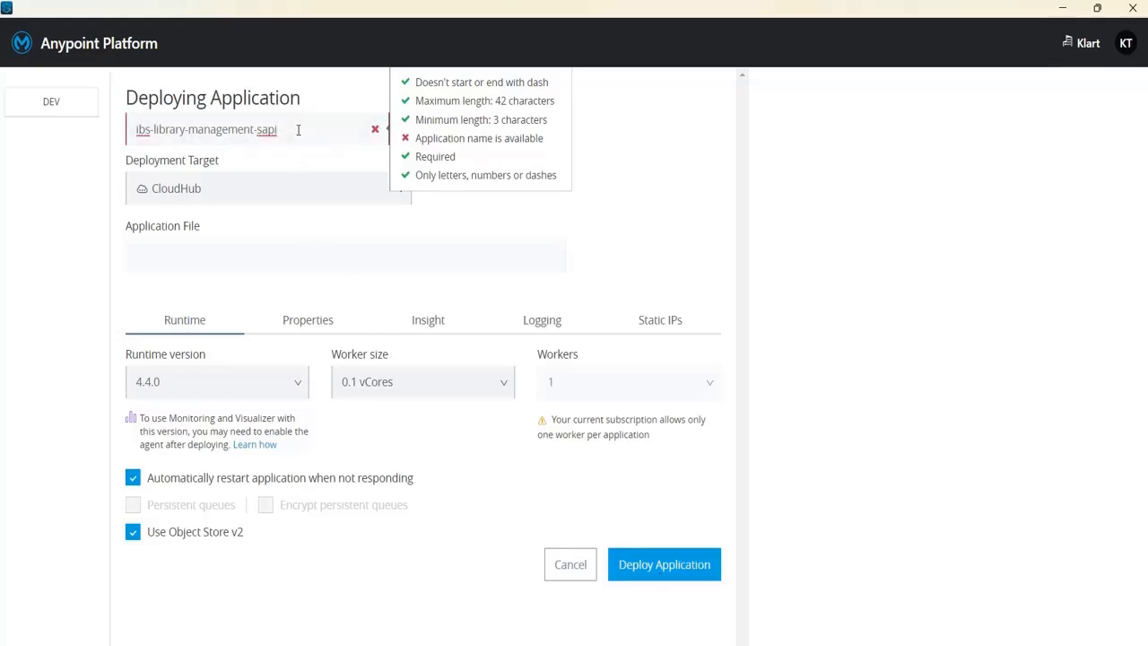
text(-sep)
click(644, 564)
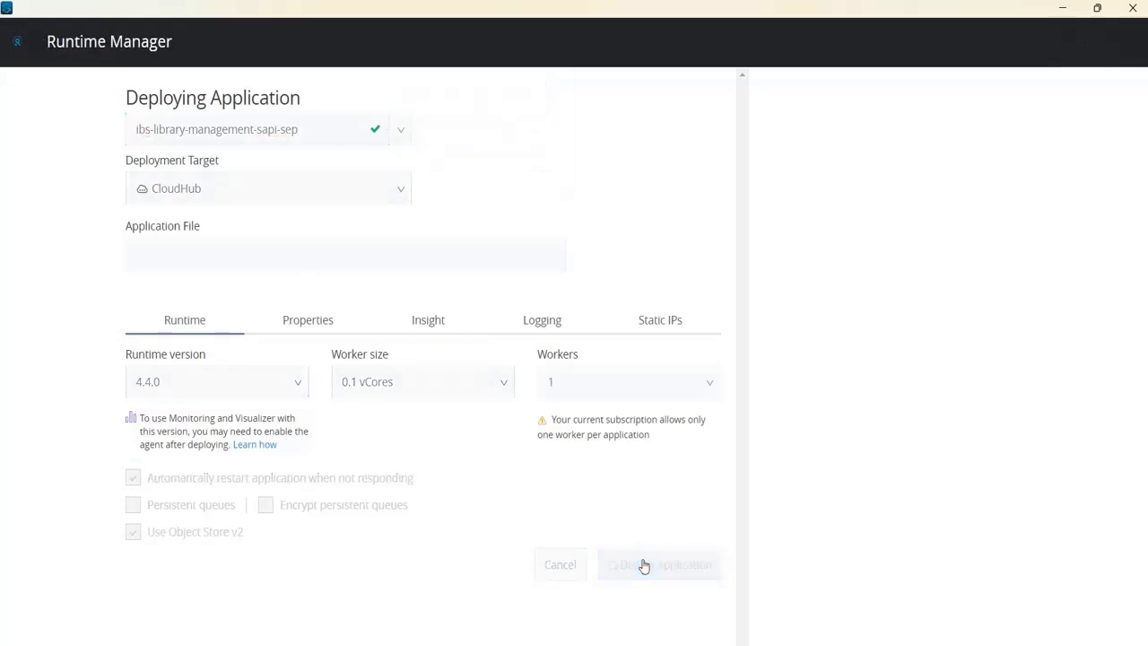
click(1103, 10)
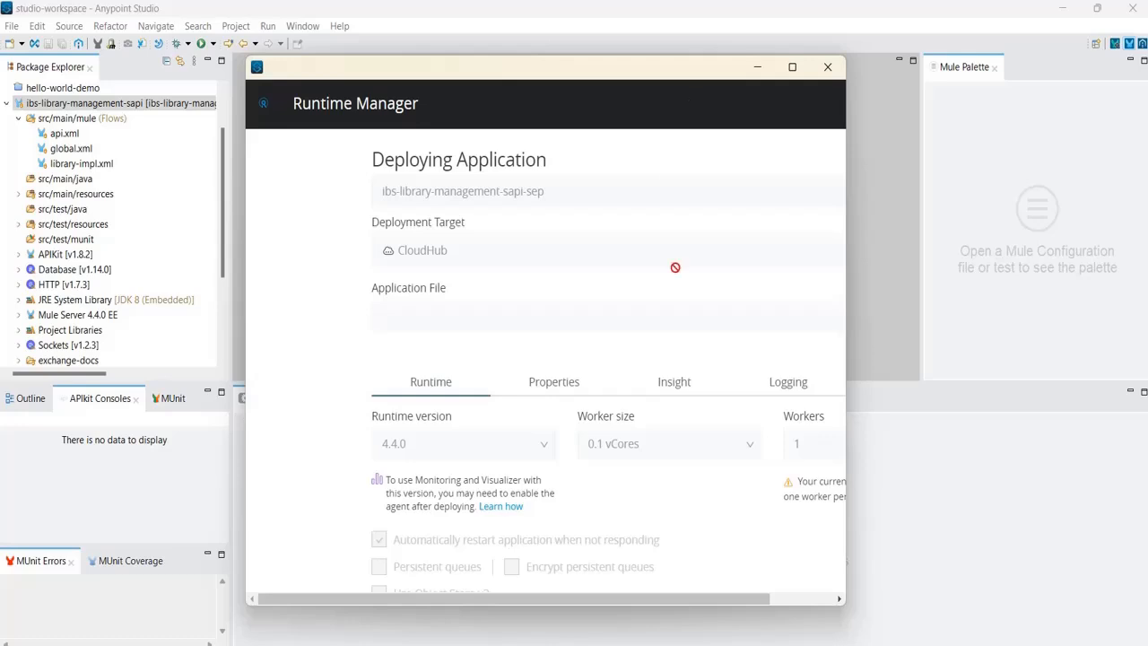
click(792, 66)
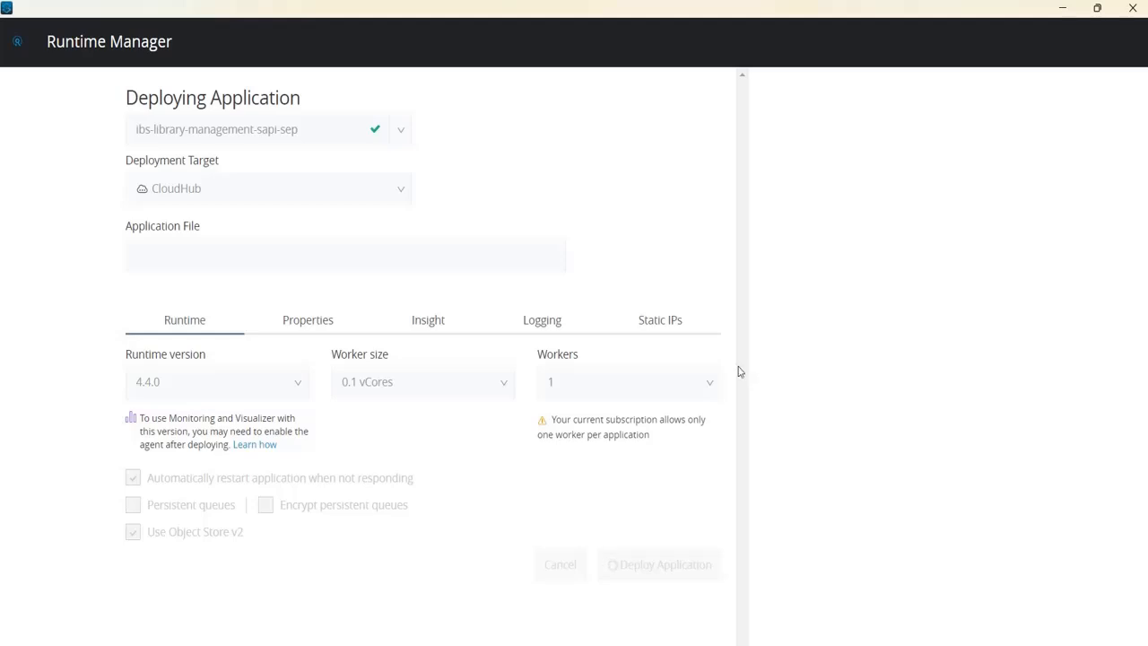
Confirm the library app shows Deploying, then bring up the Notepad++ properties notes.
click(1096, 9)
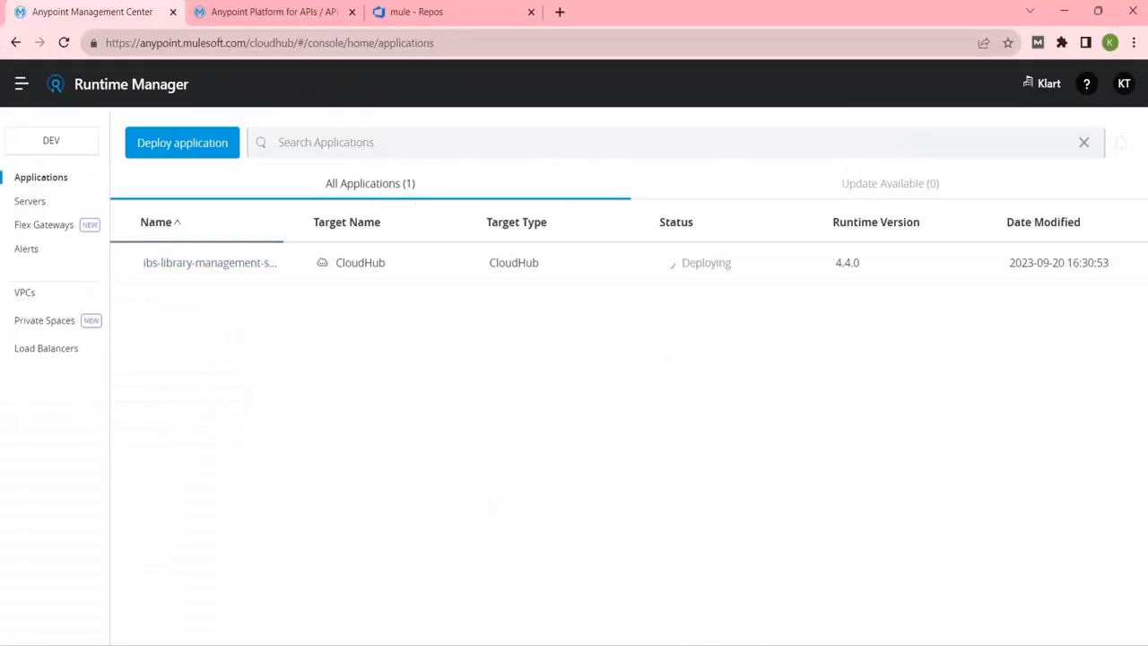
click(804, 644)
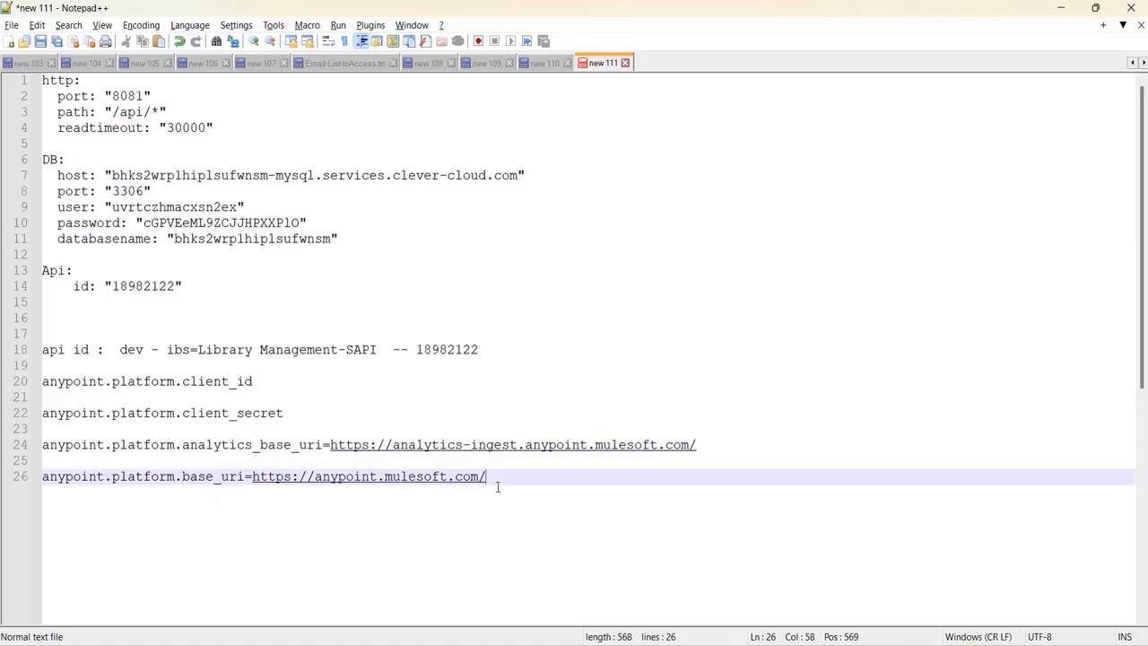
Append '=' to the client_id and client_secret property lines in the Notepad++ notes.
drag(485, 476, 20, 444)
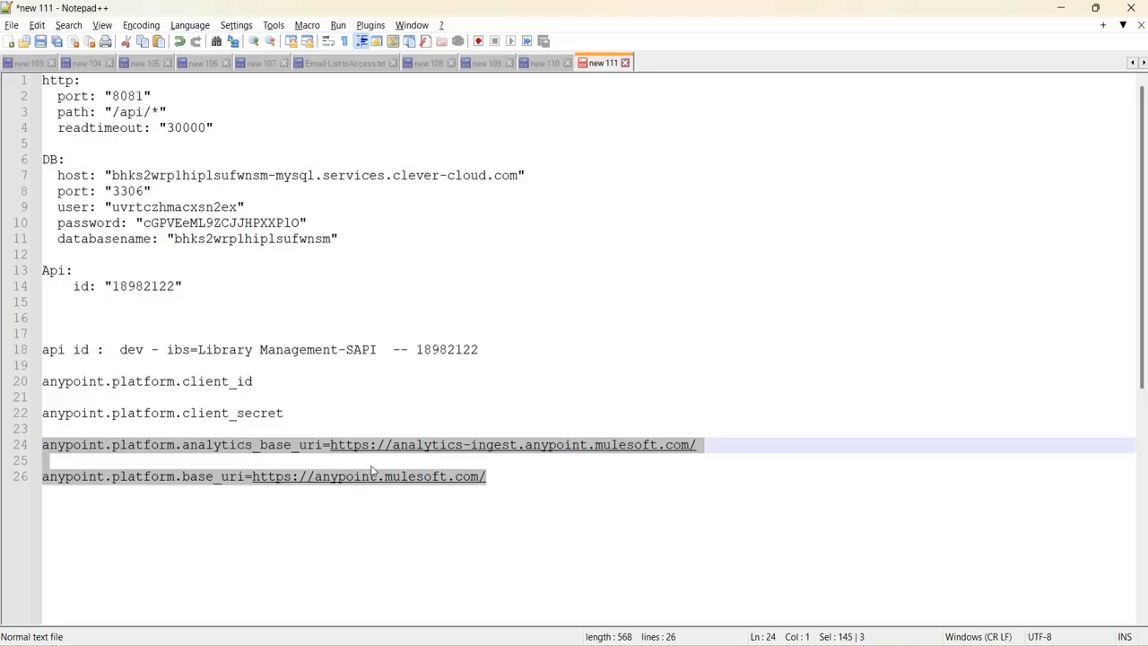
click(504, 476)
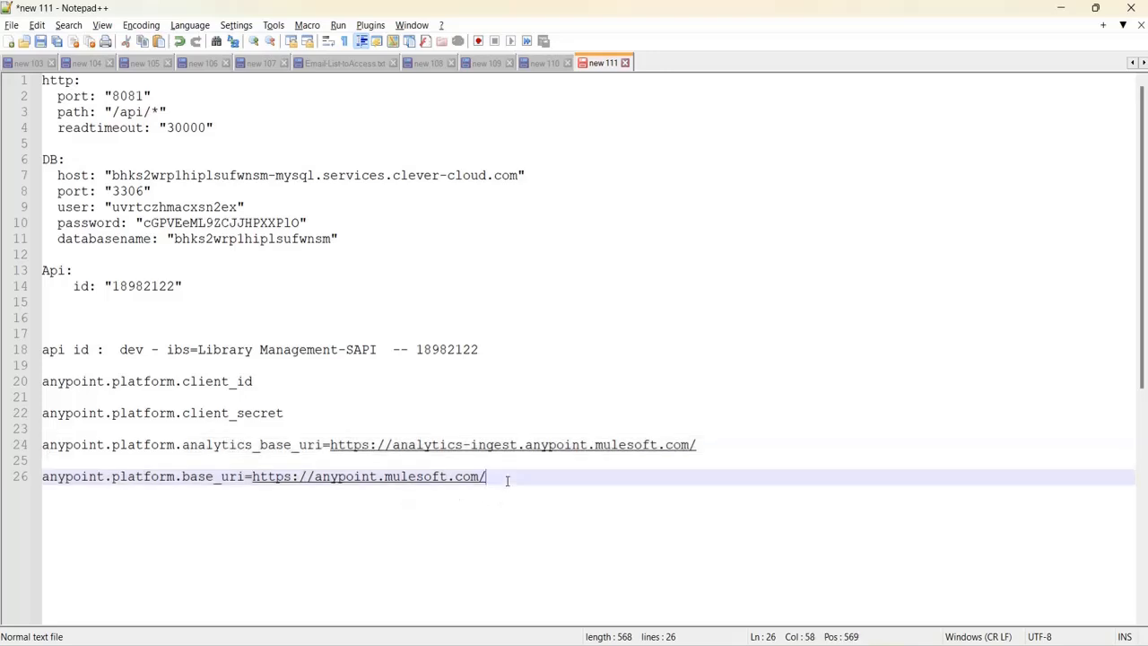
drag(484, 476, 22, 442)
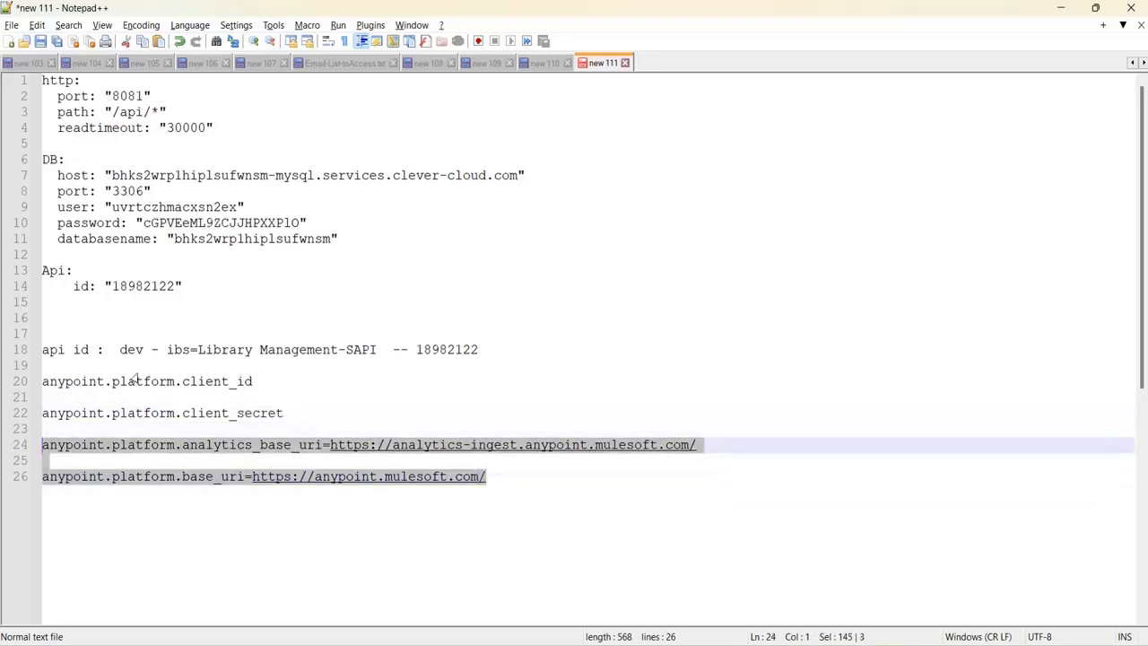
click(304, 379)
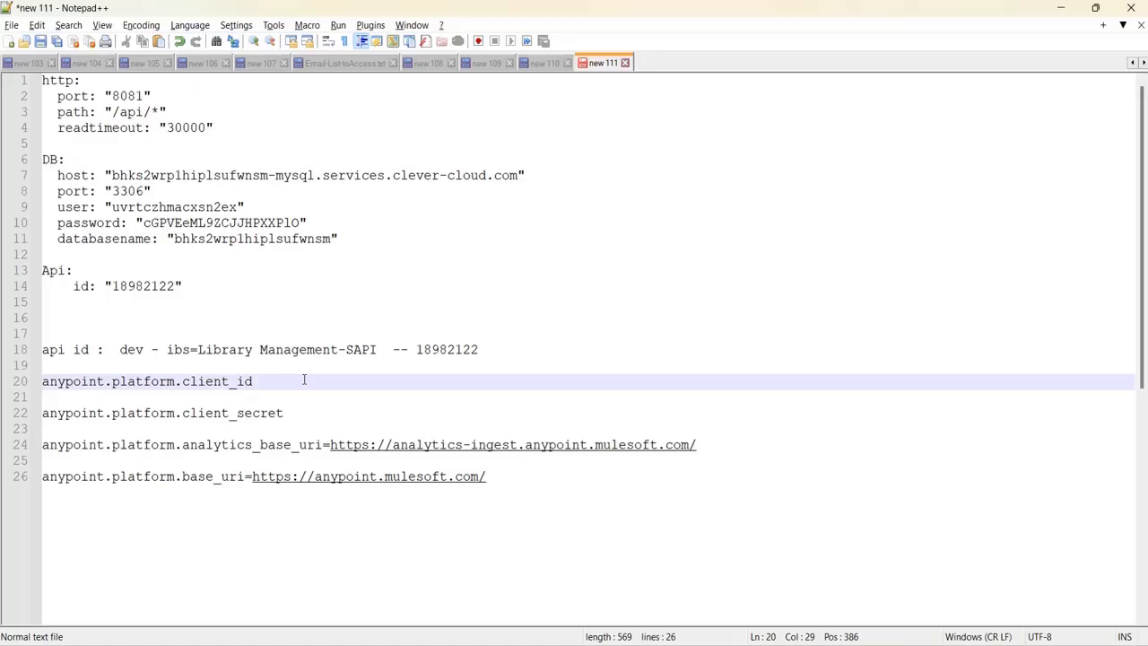
text(=)
click(305, 415)
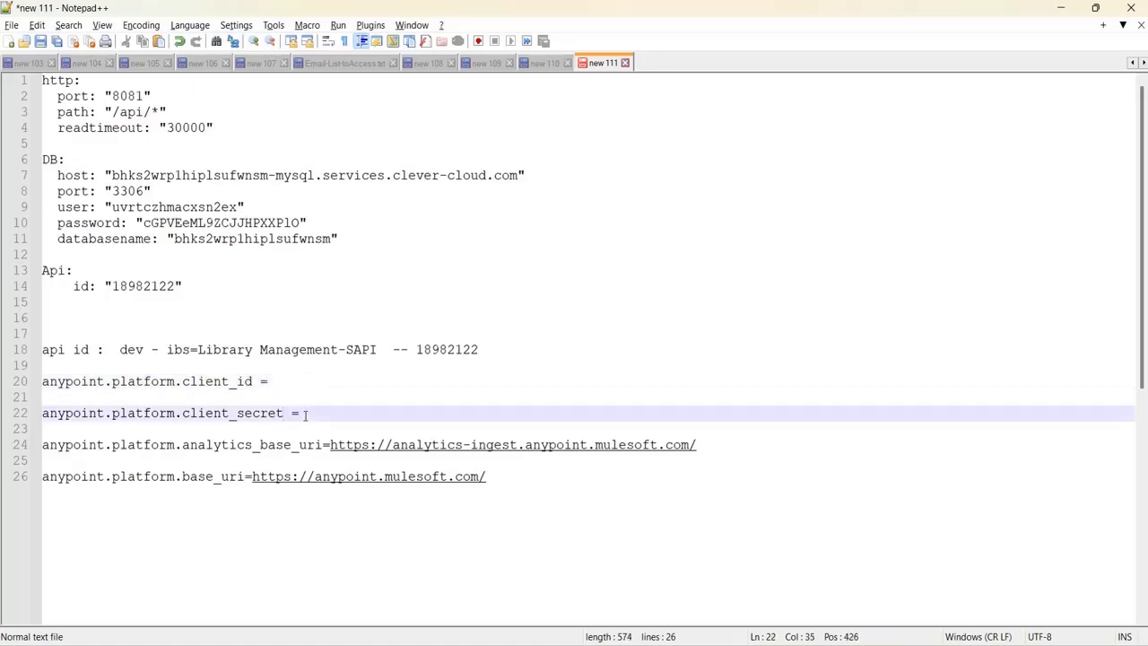
mouse_move(740, 638)
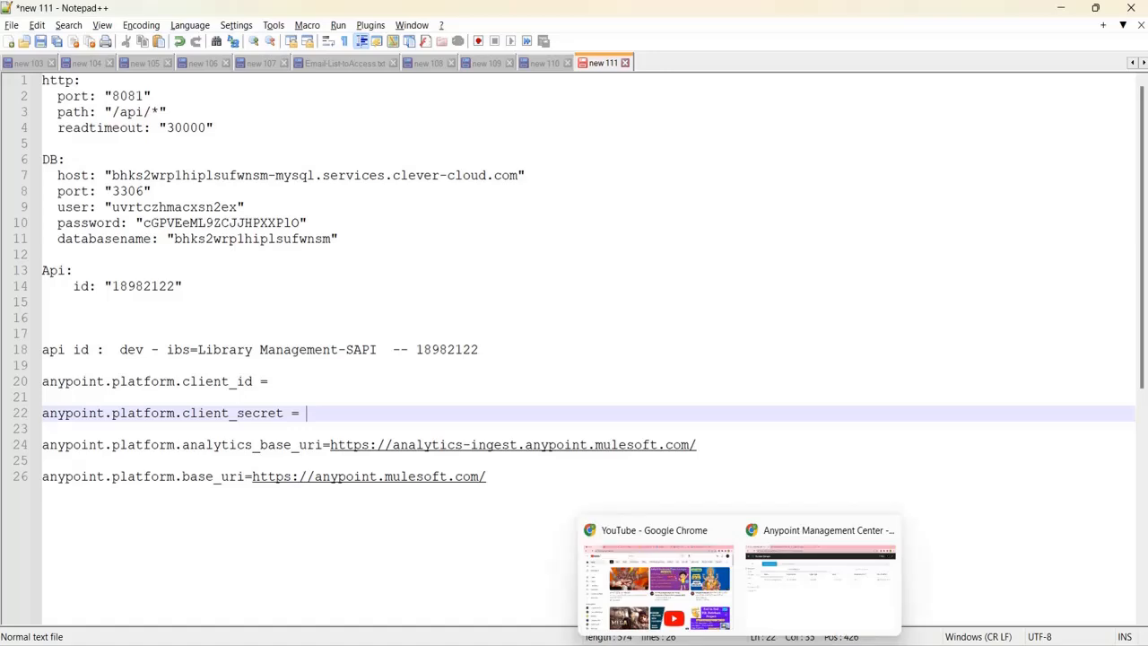
click(776, 533)
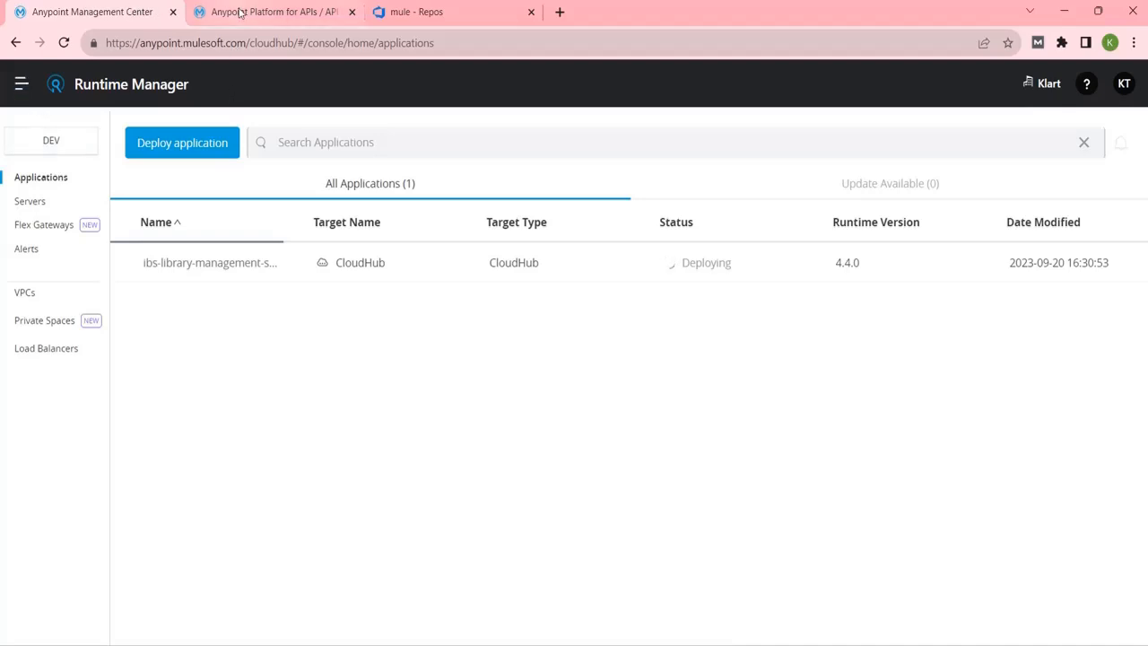
Go to Access Management from the Anypoint Platform navigation menu.
click(241, 11)
click(27, 88)
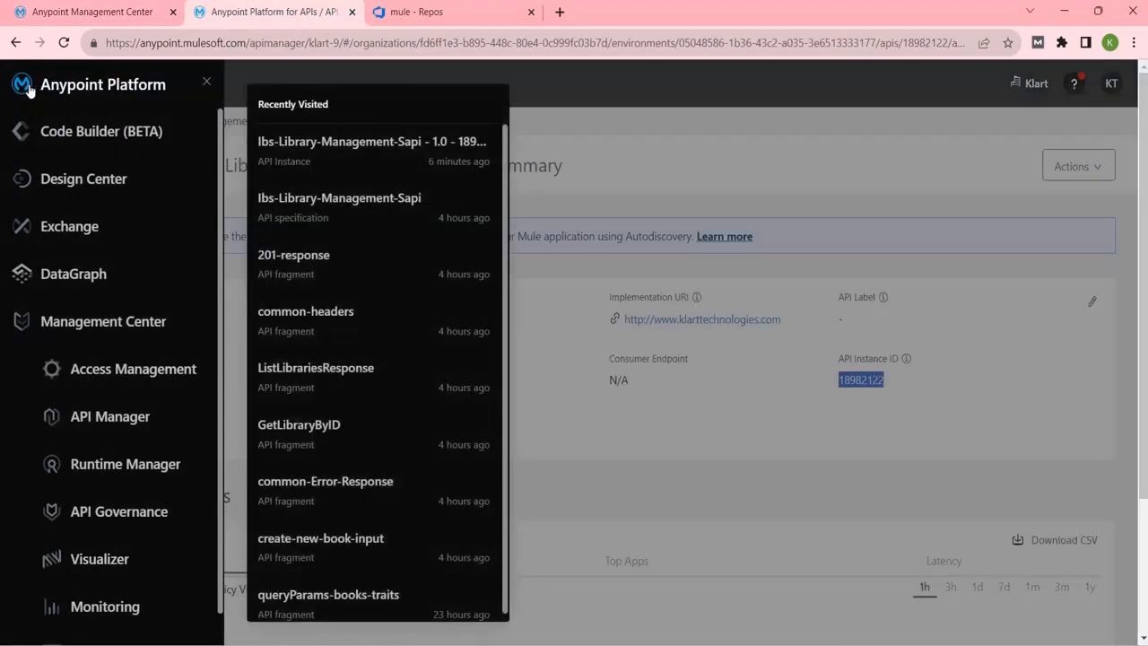
click(134, 373)
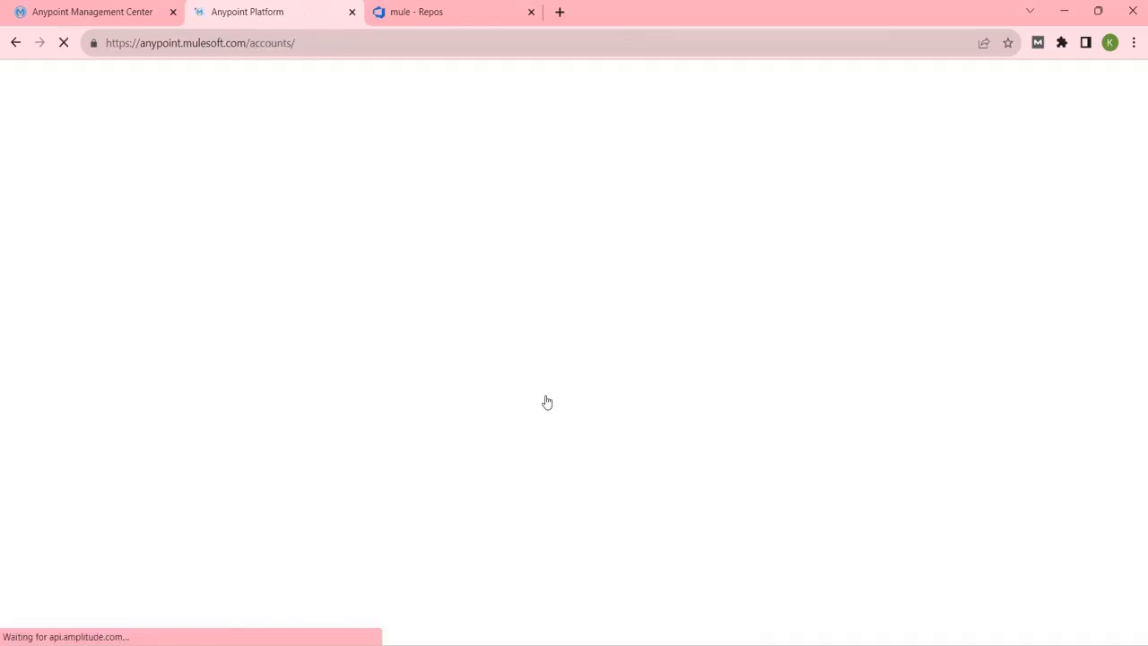
click(106, 12)
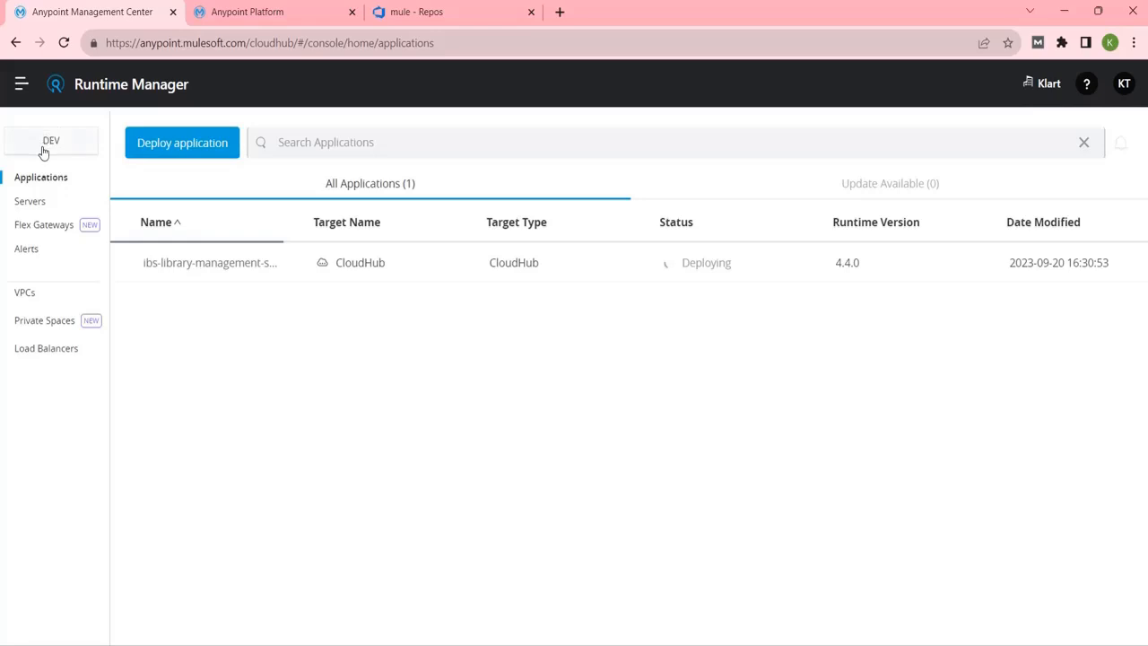
click(239, 13)
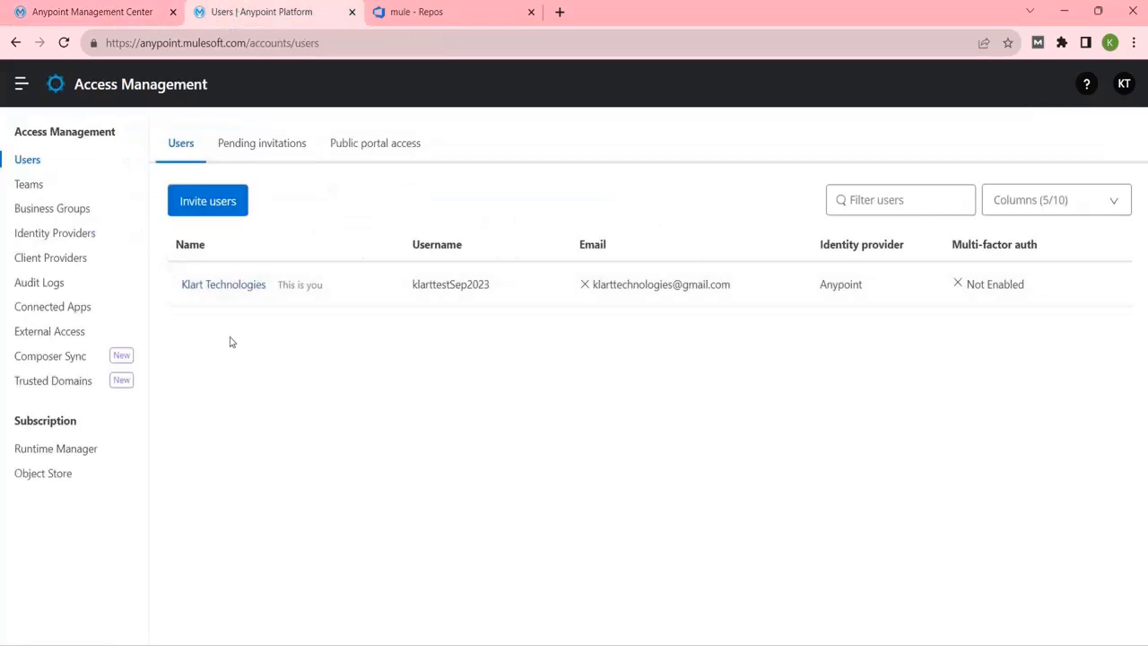
Open the Klart business group's Environments and open the Dev environment.
click(45, 212)
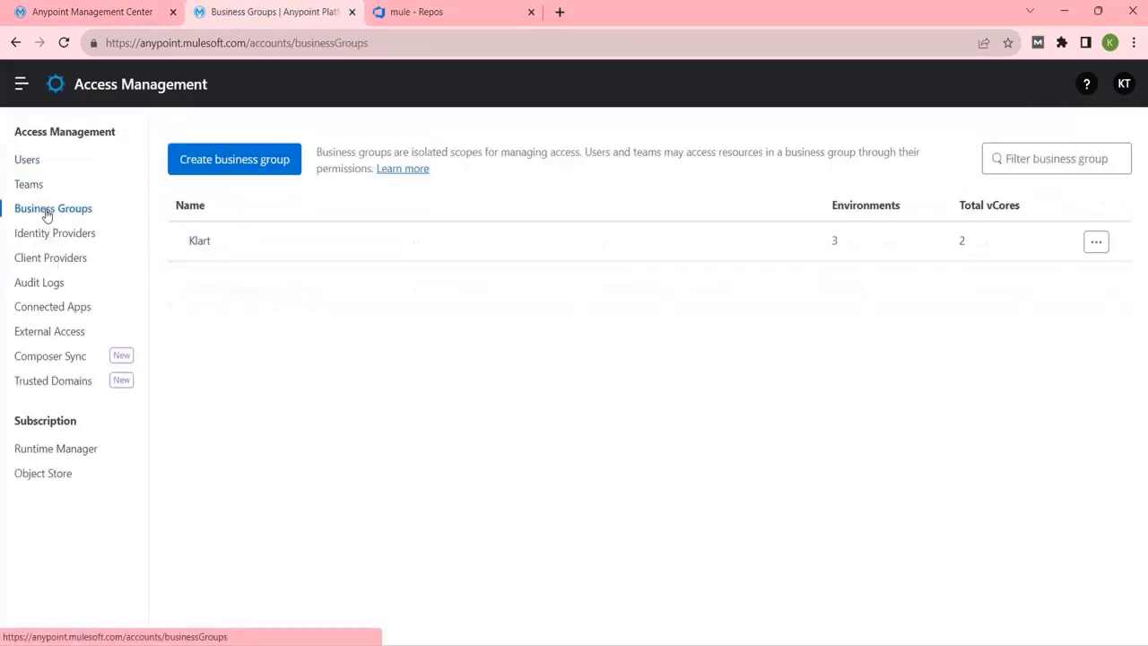
click(200, 242)
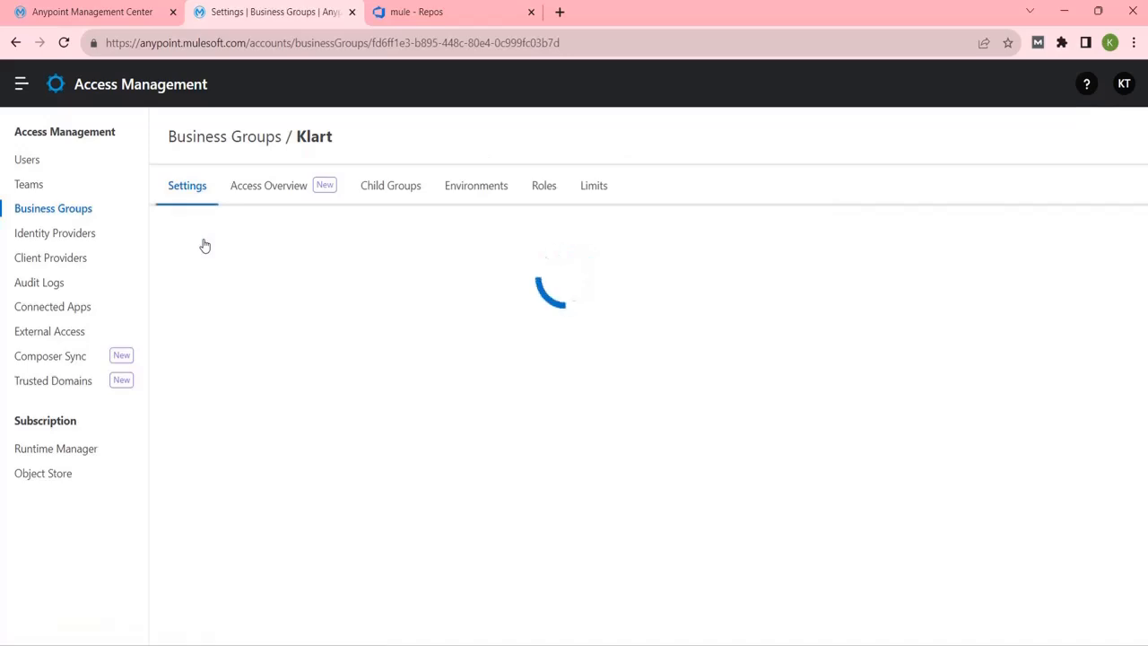
click(475, 192)
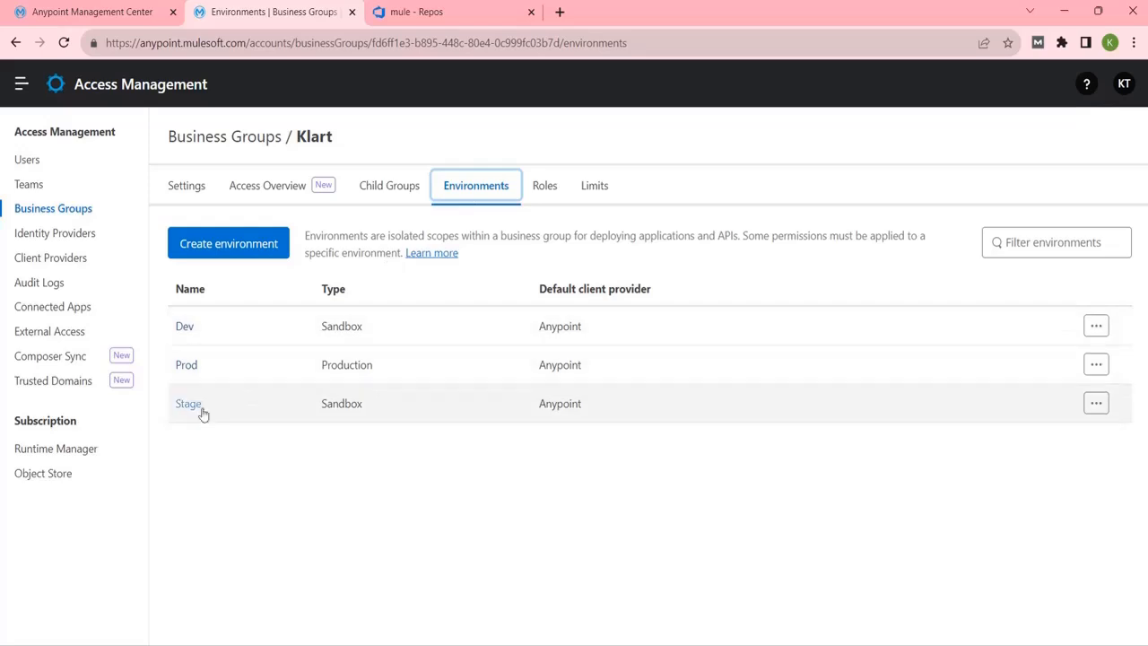
click(54, 11)
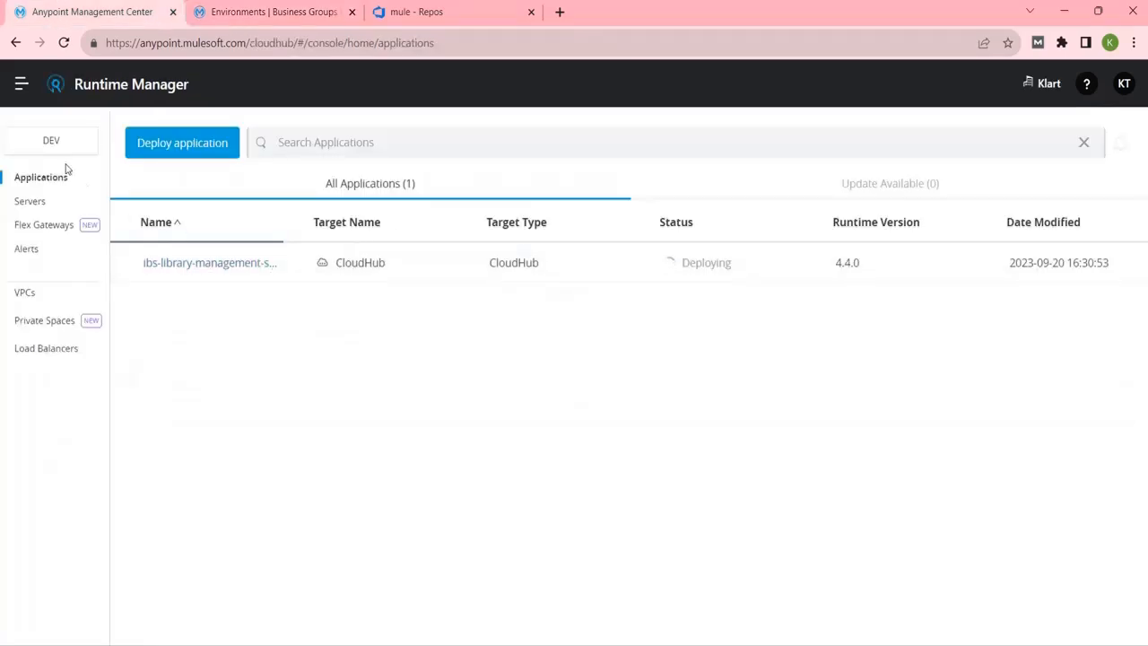
click(272, 12)
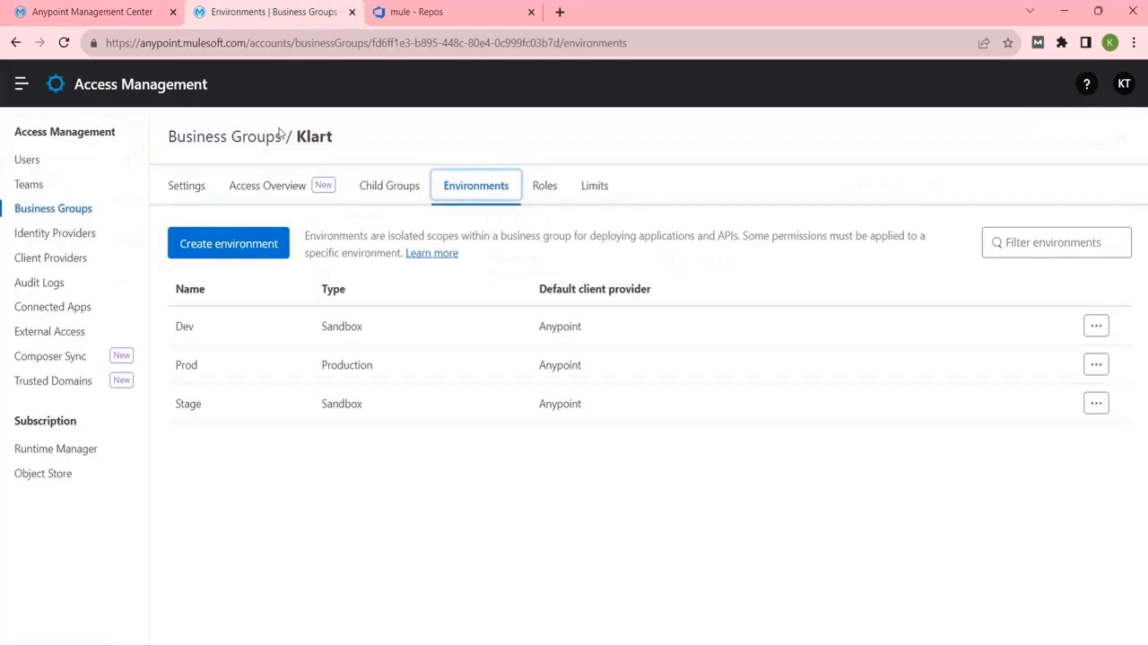
click(186, 328)
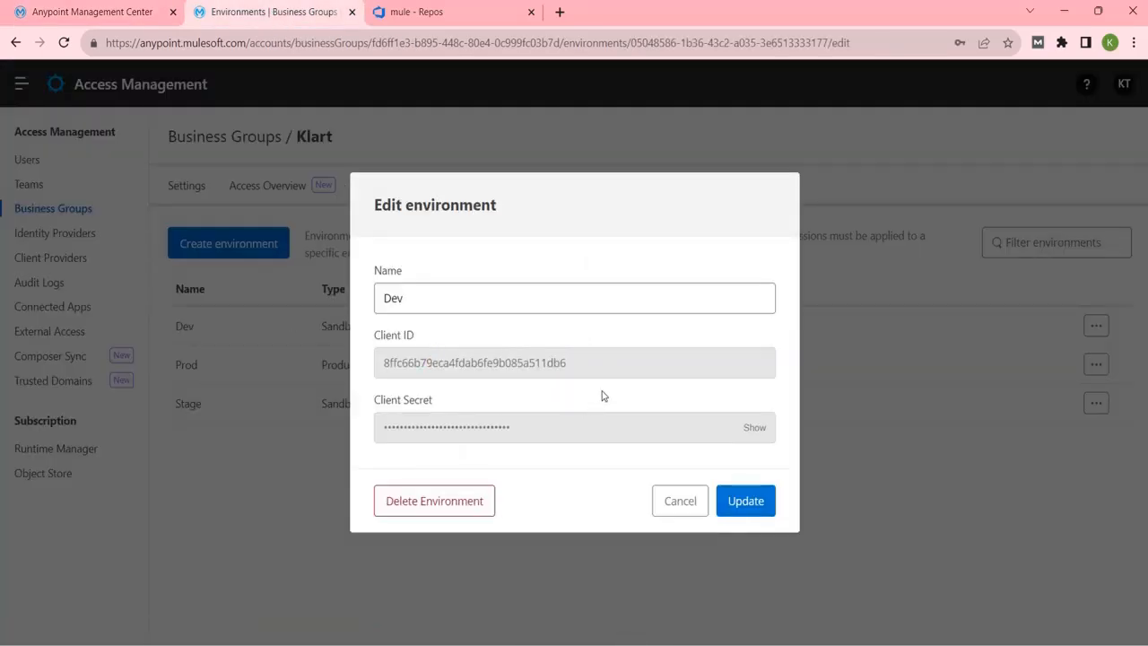
Copy the Dev environment's Client ID into the notes after client_id =.
drag(587, 366, 374, 362)
key(ctrl+c)
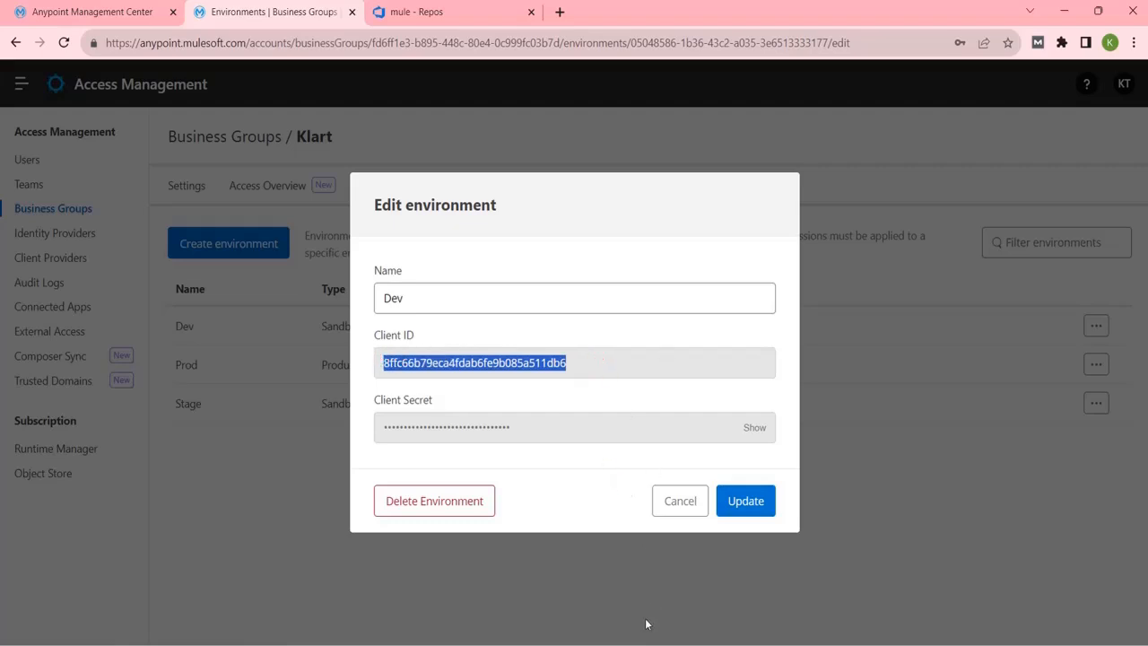
click(805, 643)
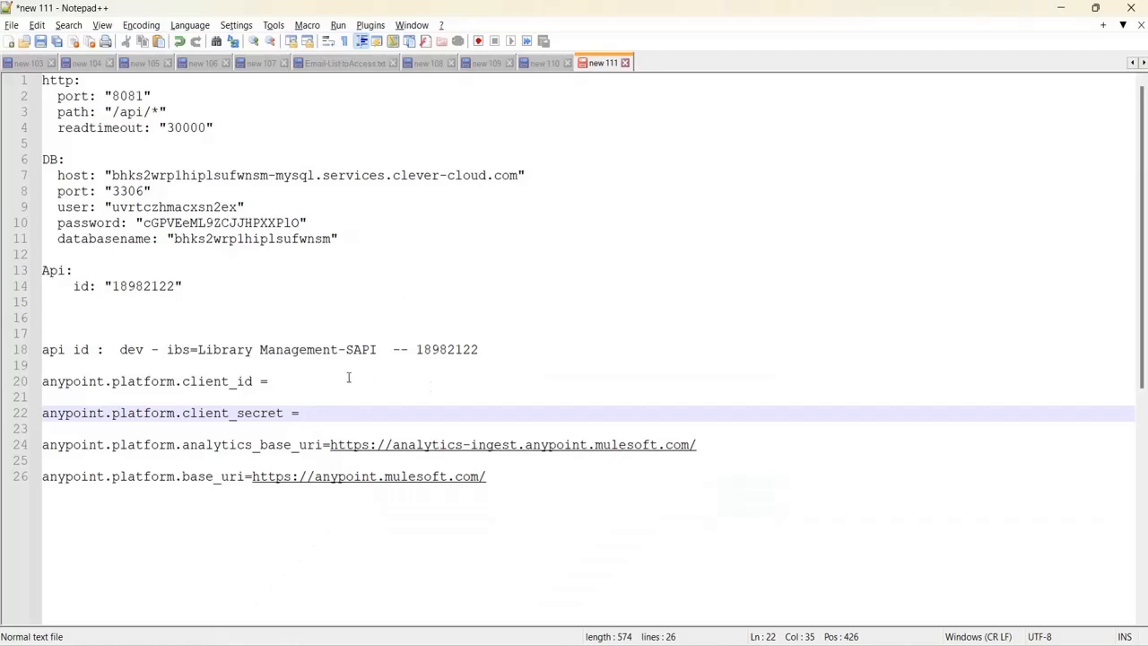
click(348, 378)
key(ctrl+v)
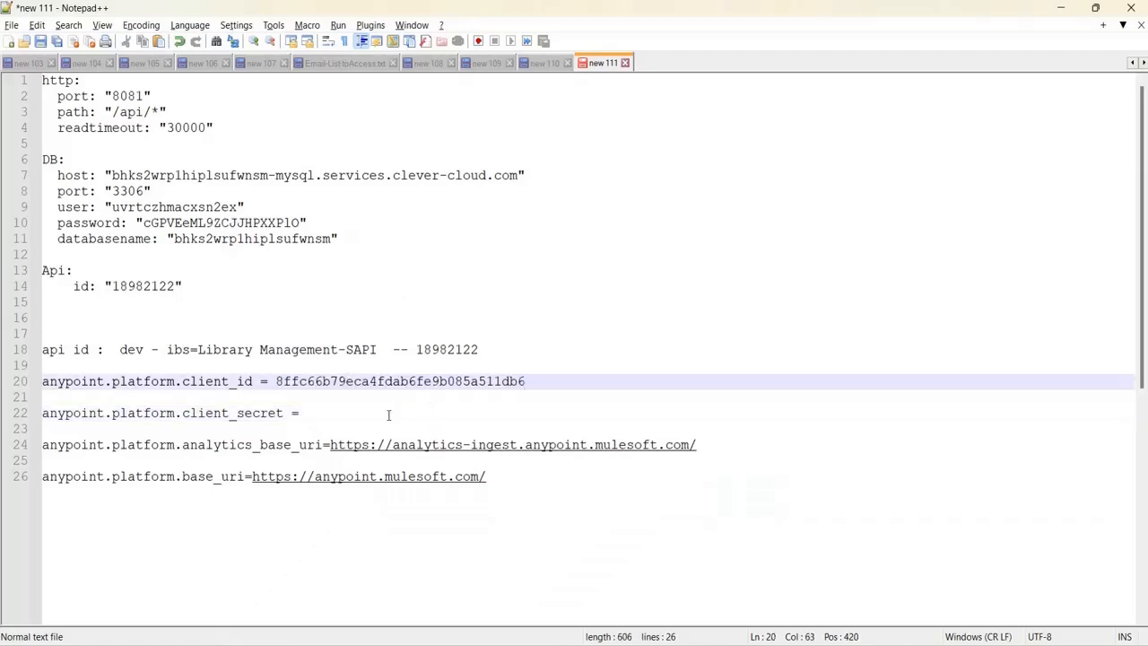
key(alt+Tab)
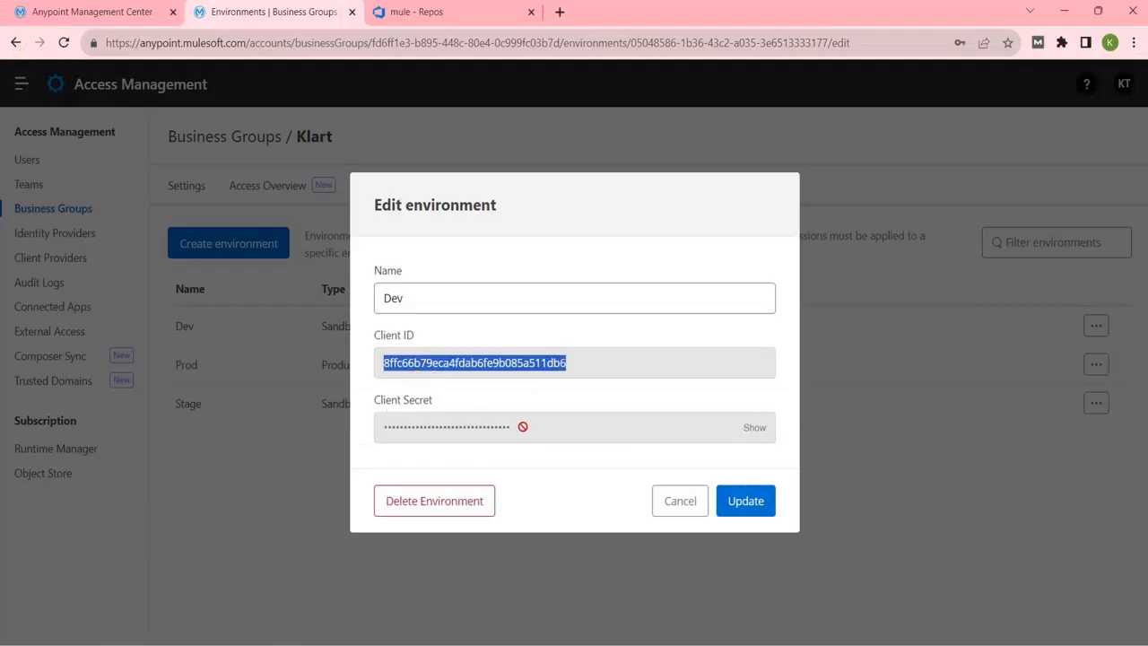
Reveal the Dev Client Secret and paste it after client_secret = in the notes.
click(756, 427)
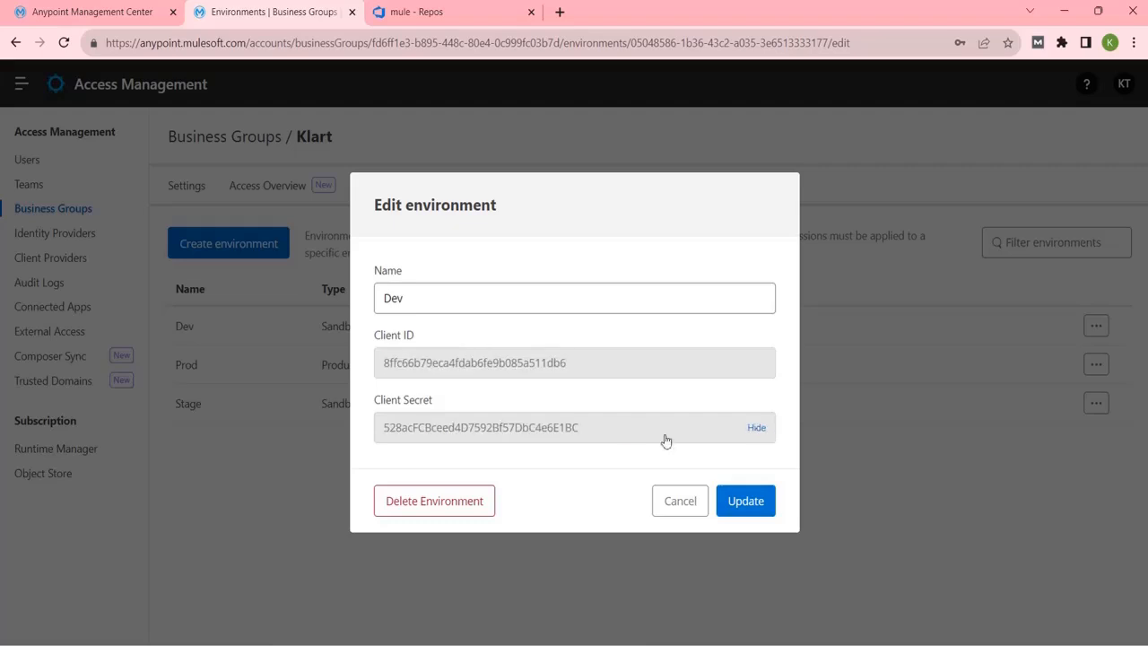
drag(595, 430, 376, 435)
key(ctrl+c)
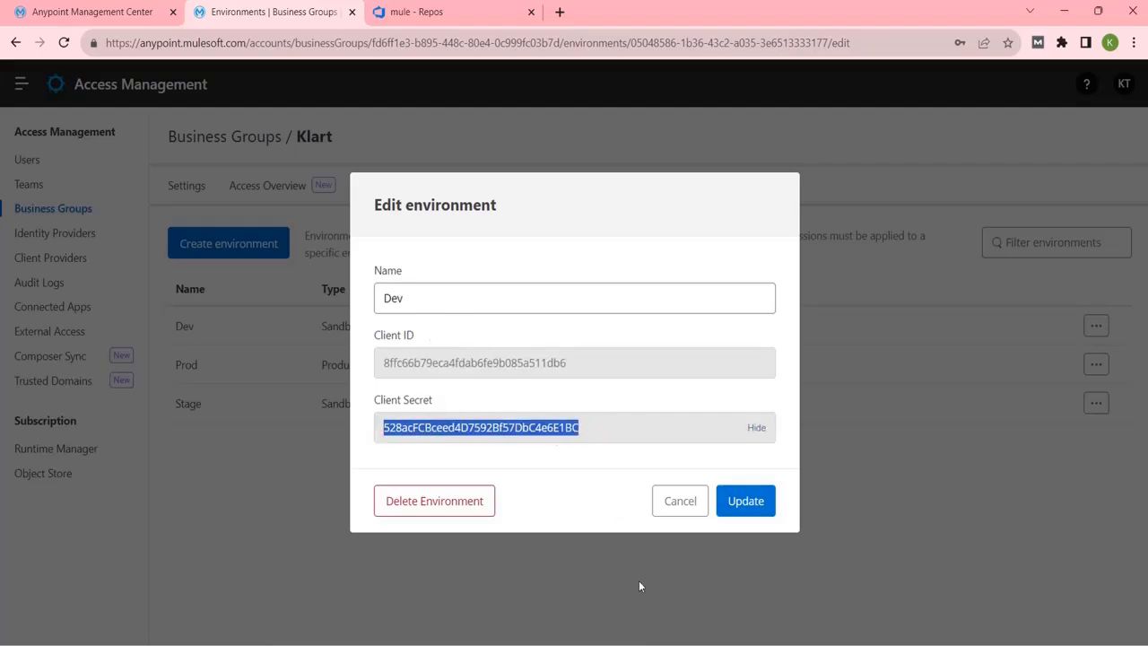
click(868, 644)
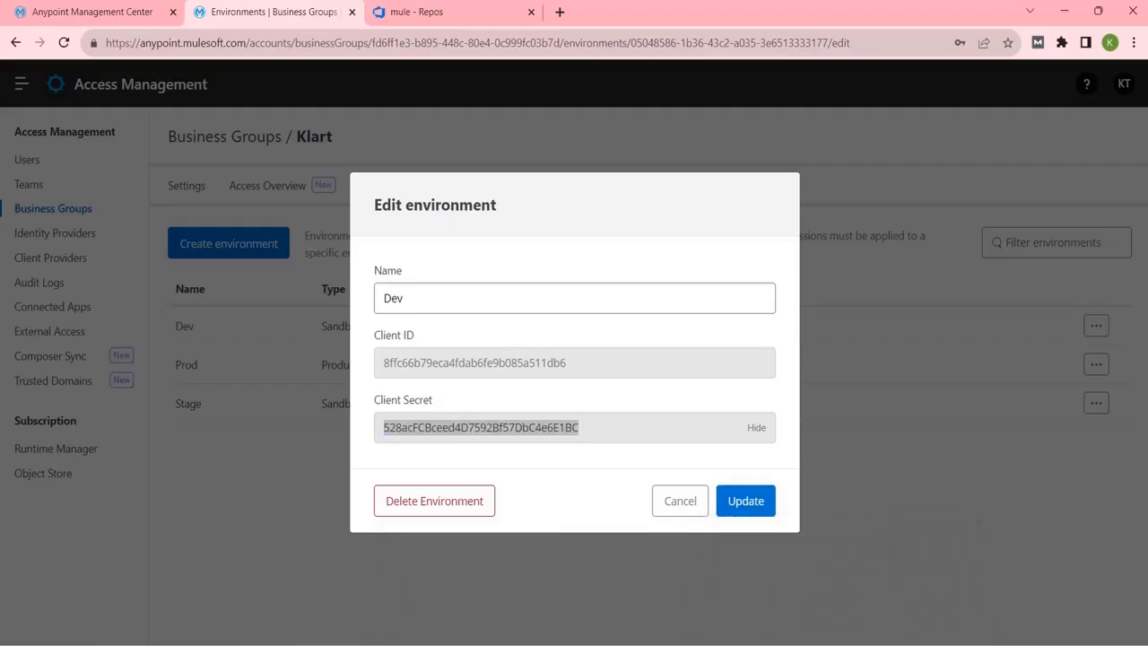
click(361, 415)
key(ctrl+v)
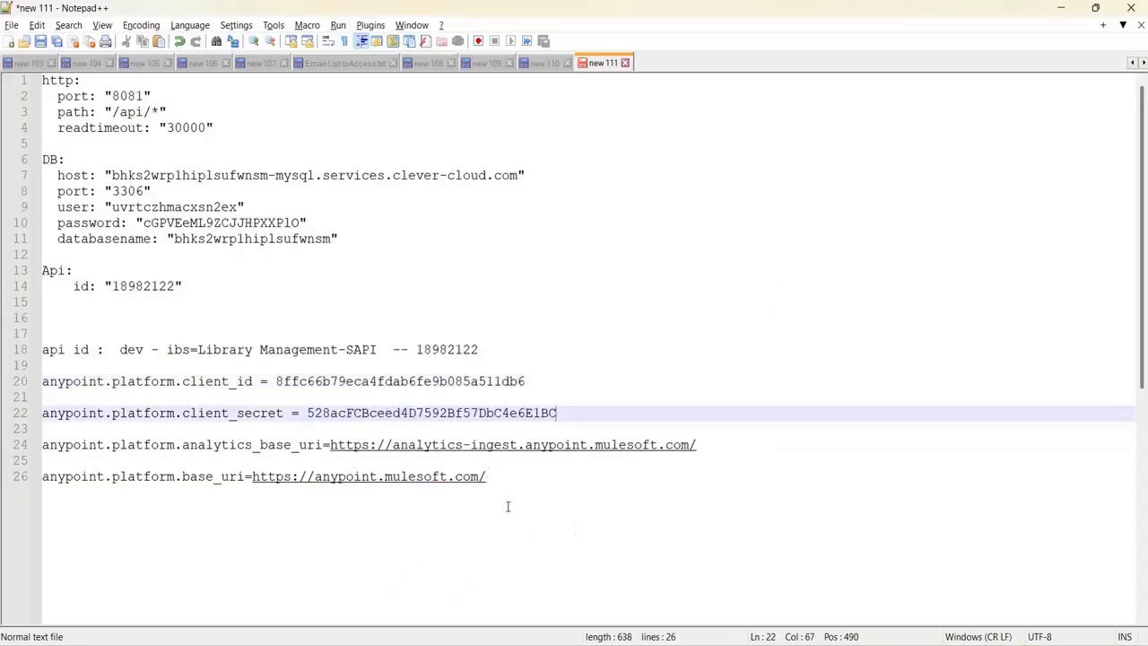
drag(495, 480, 34, 380)
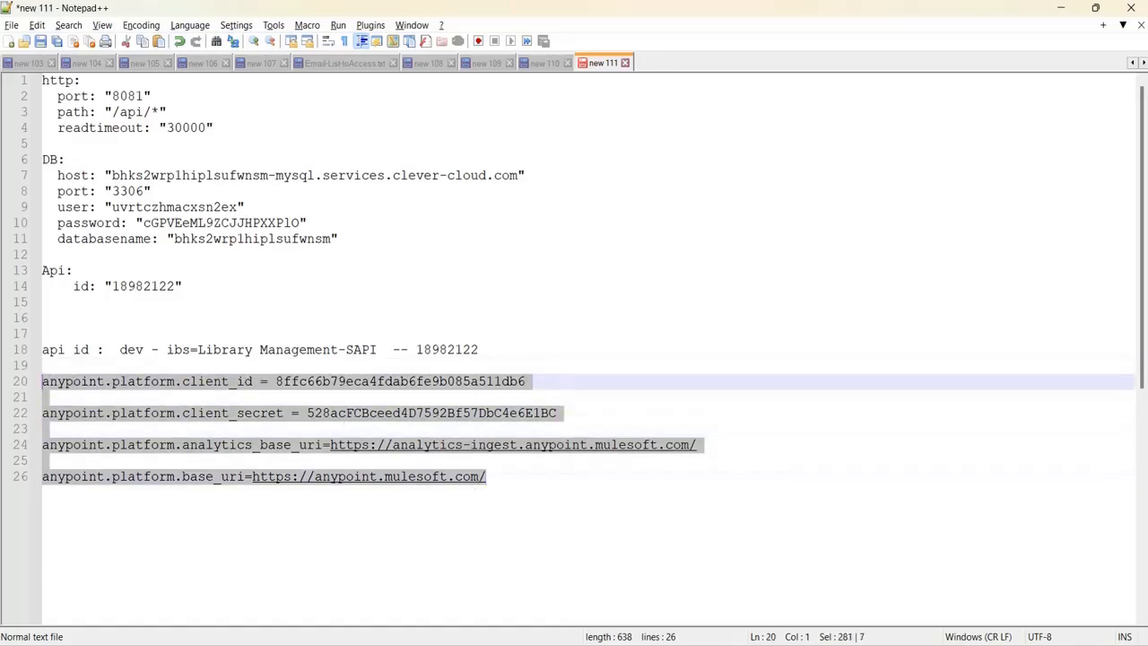
mouse_move(735, 644)
click(781, 535)
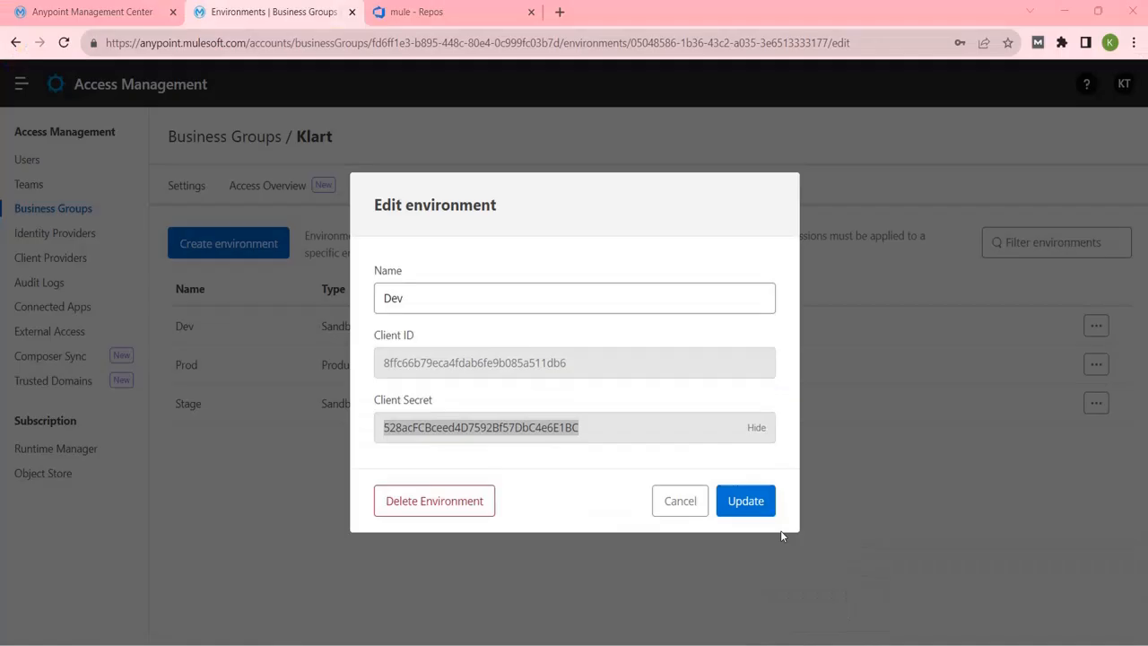
Open ibs-library-management-sapi-sep's logs, find the missing ${env} property error, then open Settings.
click(91, 15)
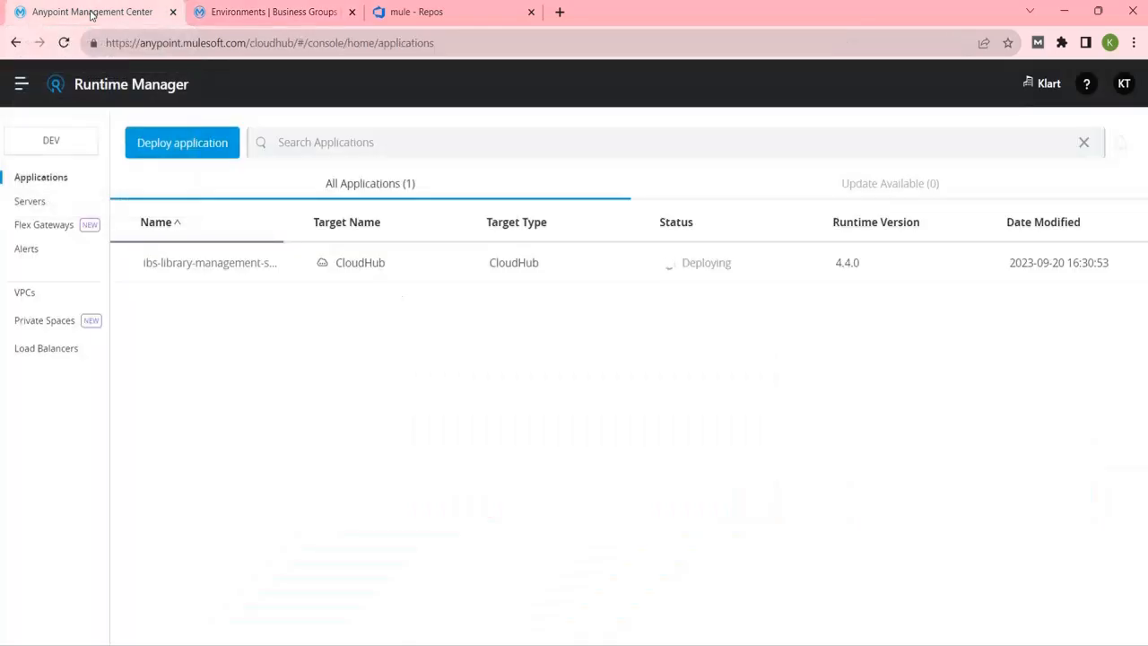
click(165, 263)
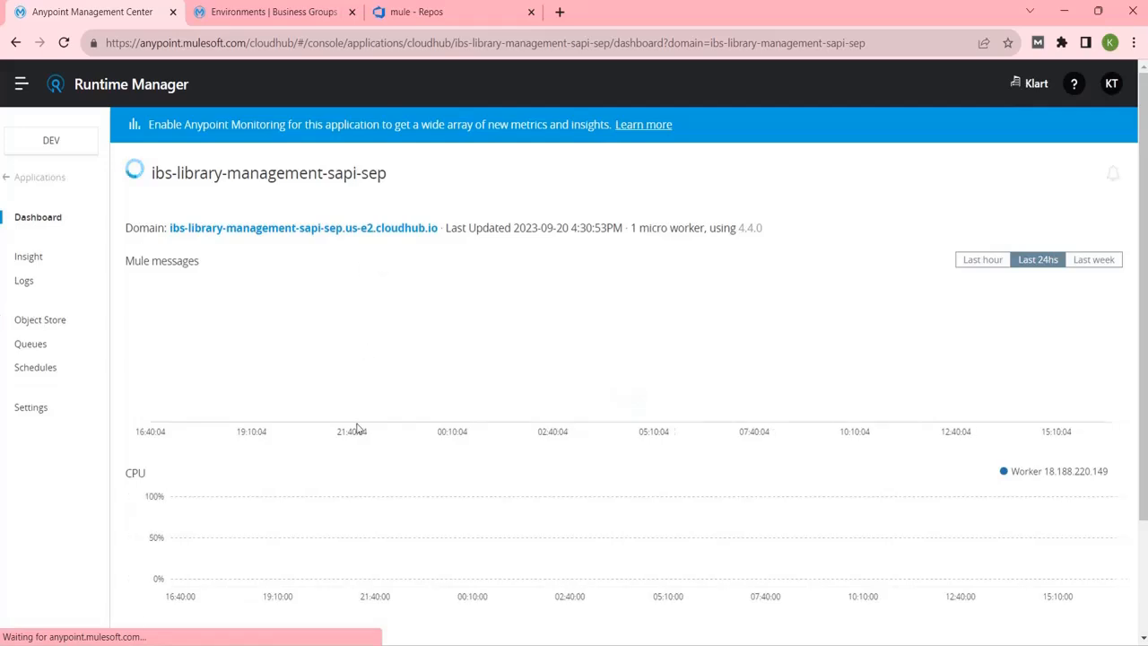
click(25, 282)
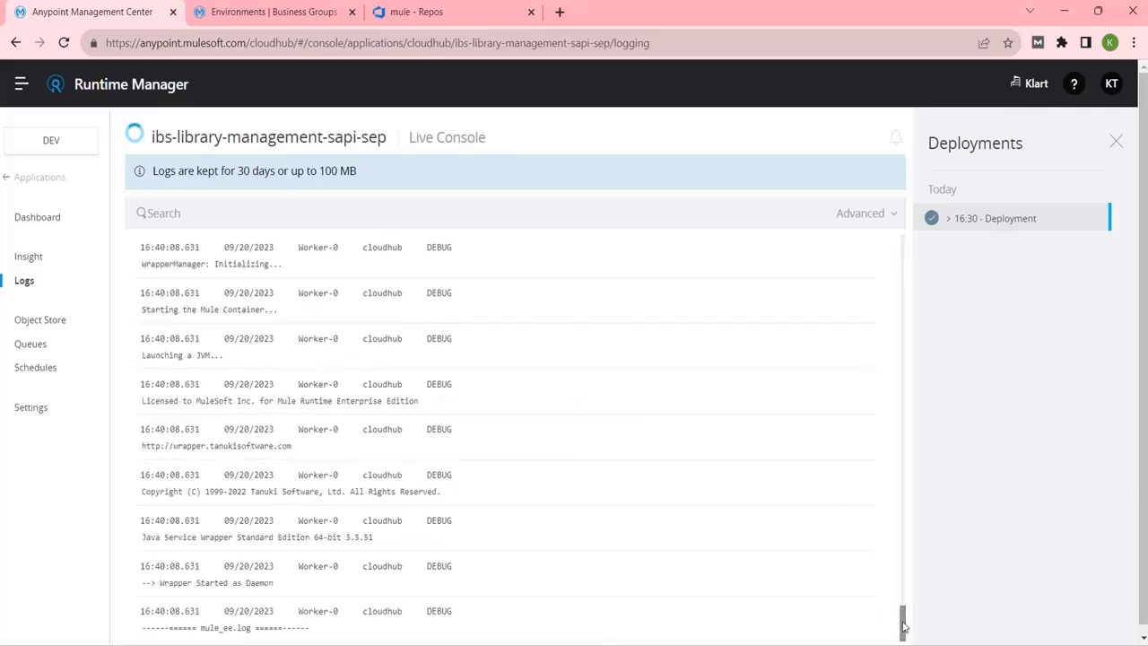
mouse_move(903, 627)
mouse_down()
mouse_move(913, 484)
mouse_move(909, 545)
mouse_move(891, 312)
mouse_move(870, 274)
mouse_move(878, 213)
mouse_move(918, 430)
mouse_move(916, 641)
mouse_up()
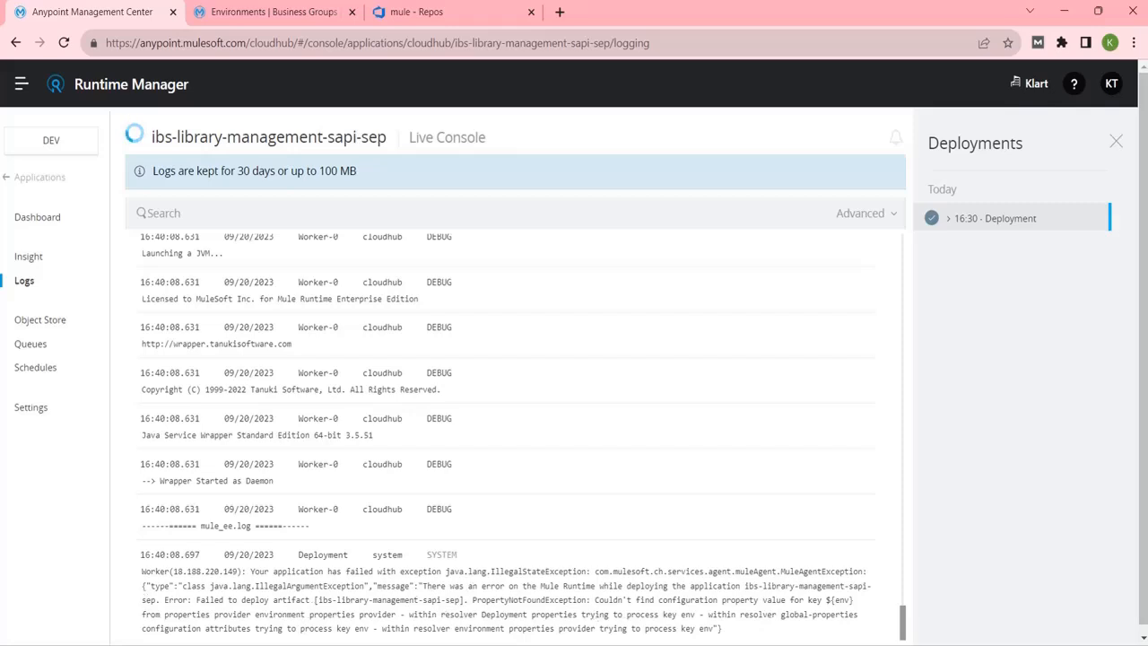
double_click(844, 599)
mouse_move(838, 644)
click(31, 409)
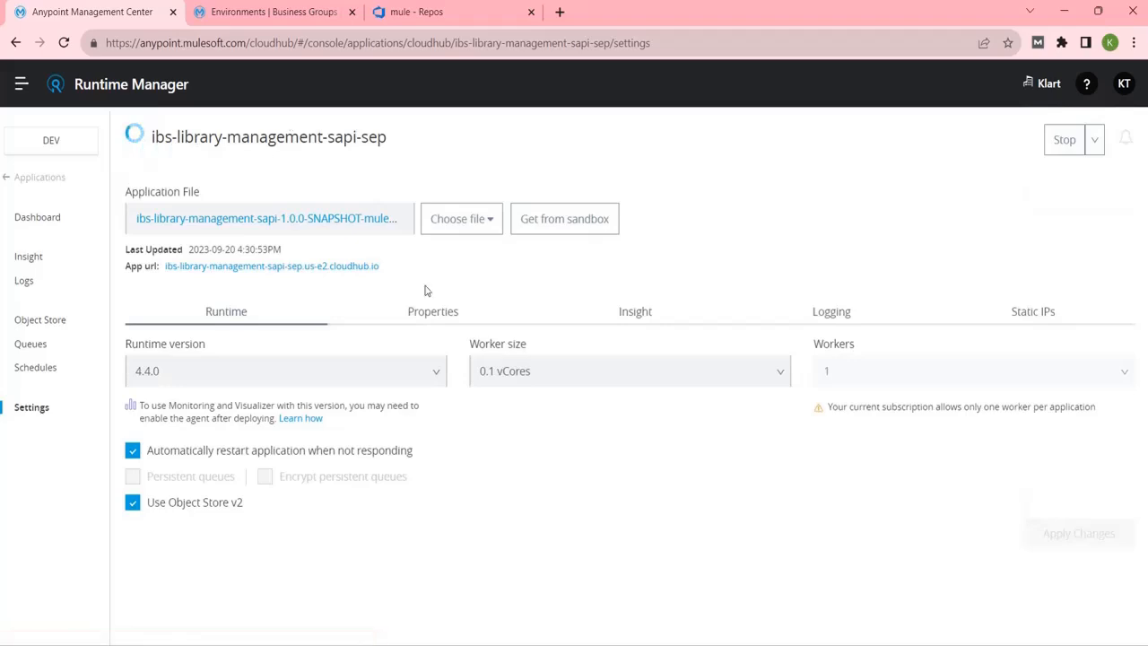
Add an env property with value dev to ibs-library-management-sapi-sep's Properties table.
click(435, 321)
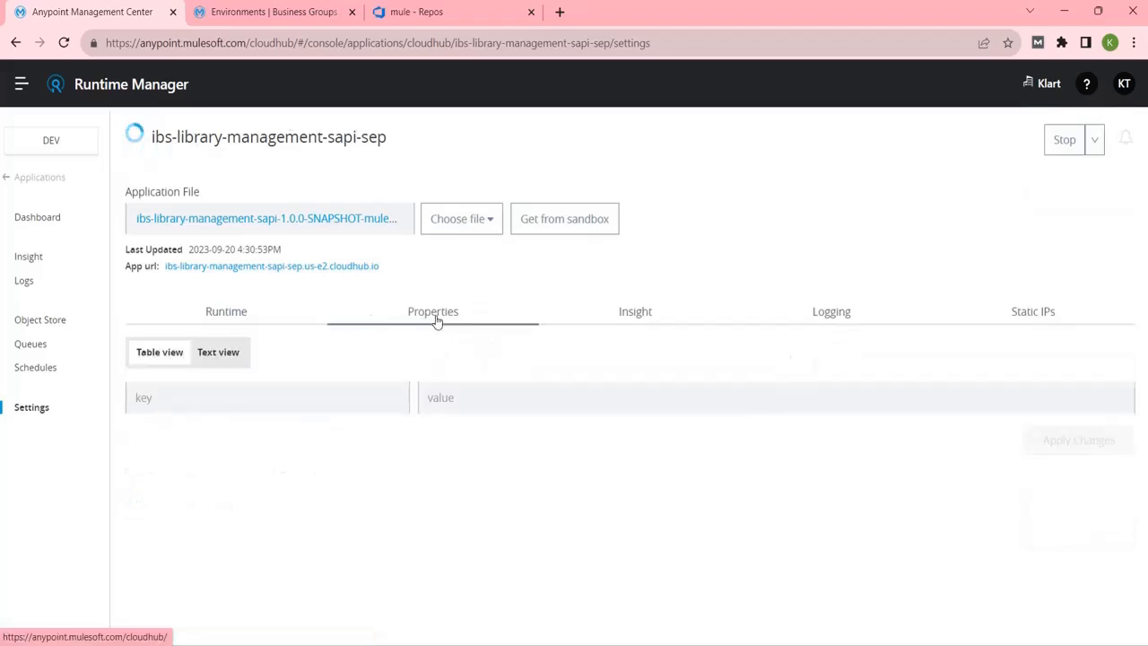
click(386, 391)
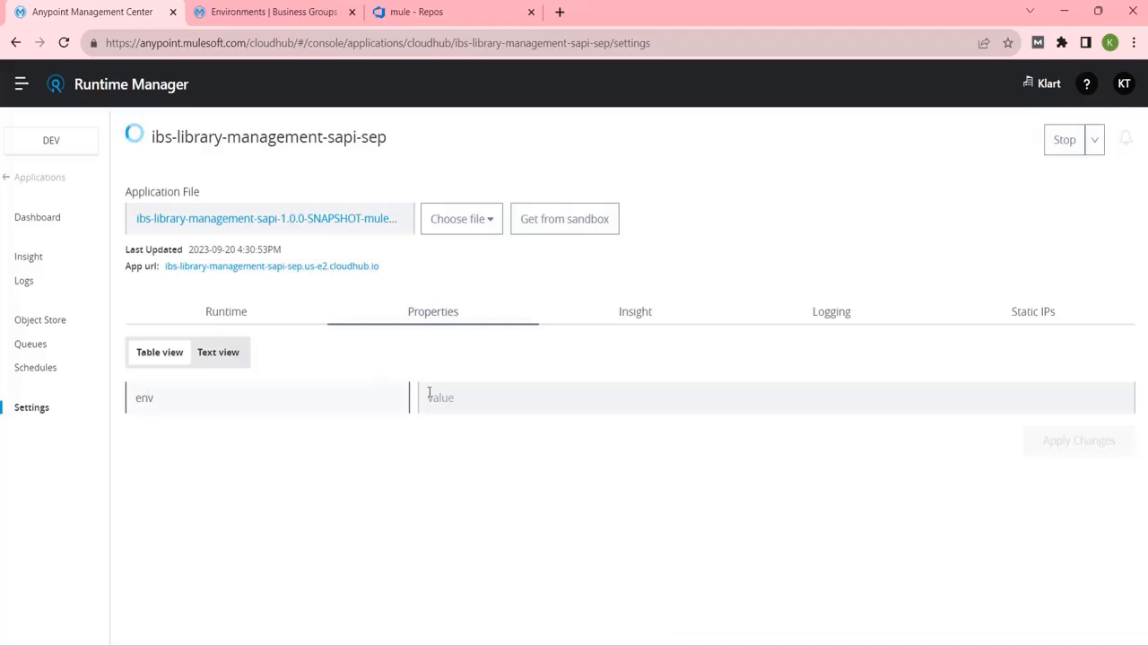
click(429, 391)
text(dev)
click(464, 482)
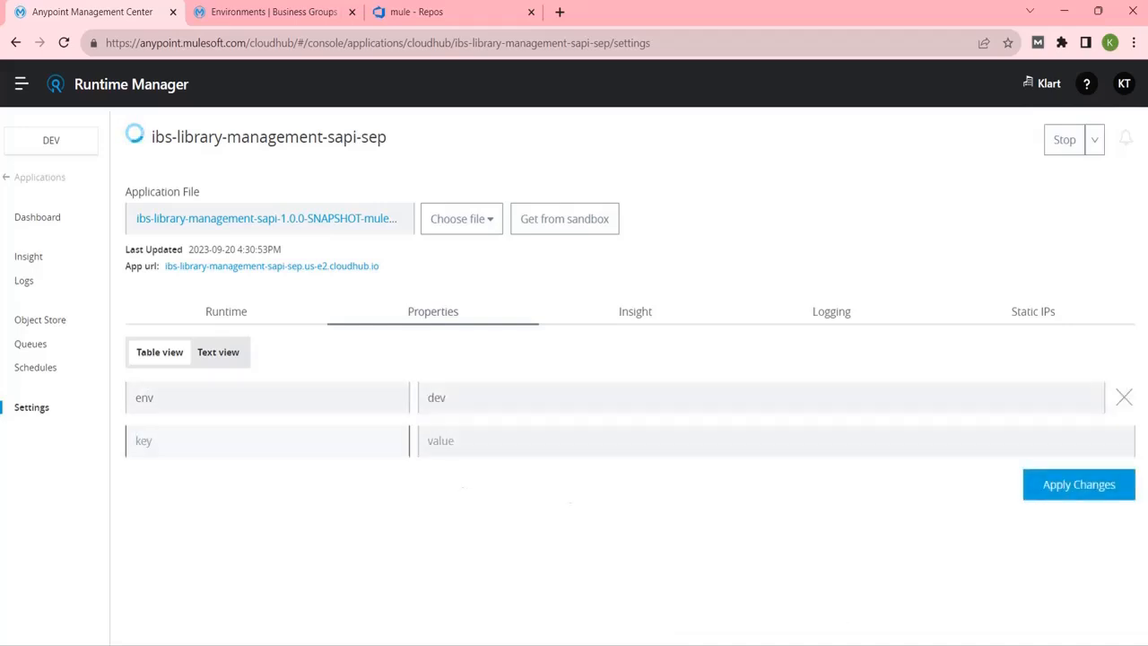
click(838, 645)
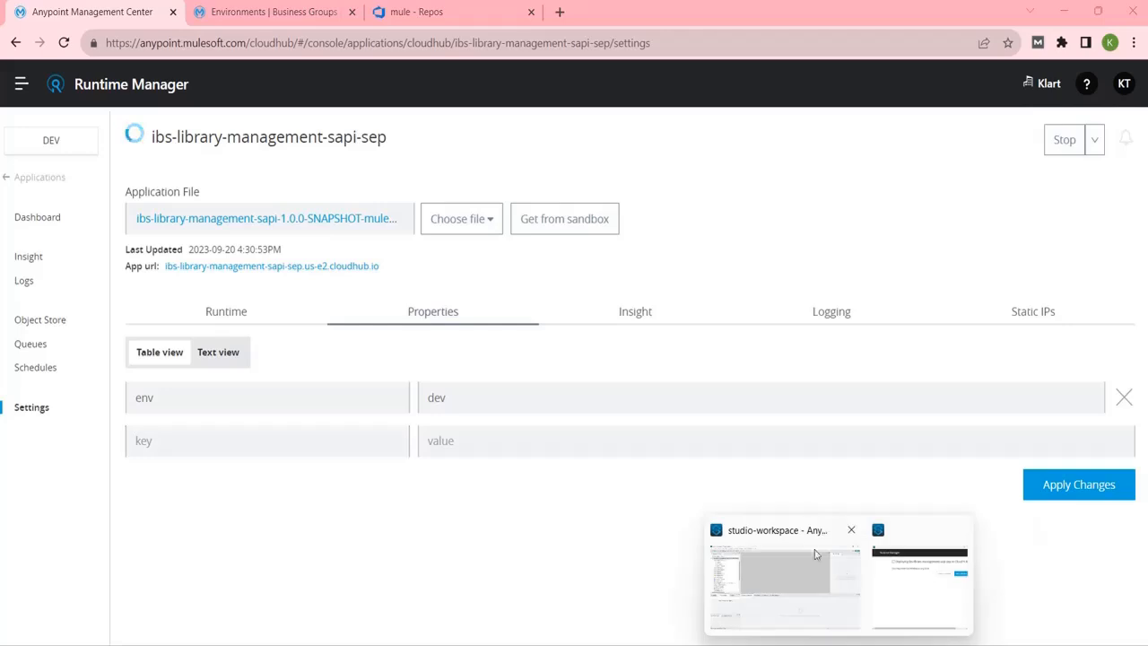
Expand src/main/resources and the Properties folder to reveal dev.yaml, local.yaml, prod.yaml and stage.yaml.
click(775, 539)
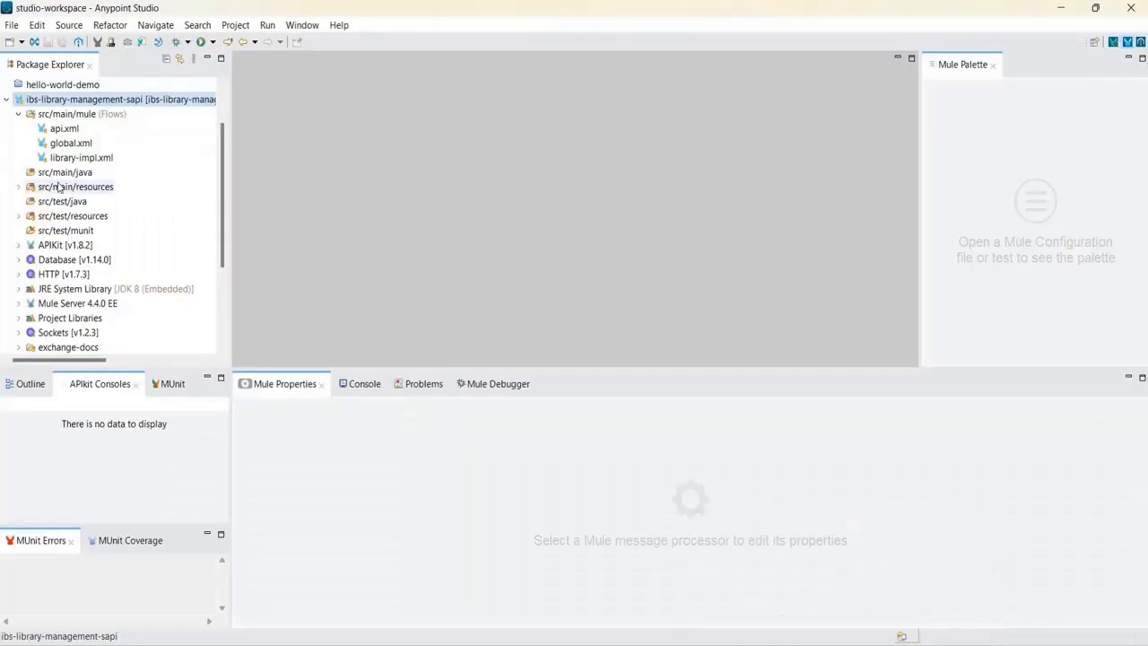
click(19, 188)
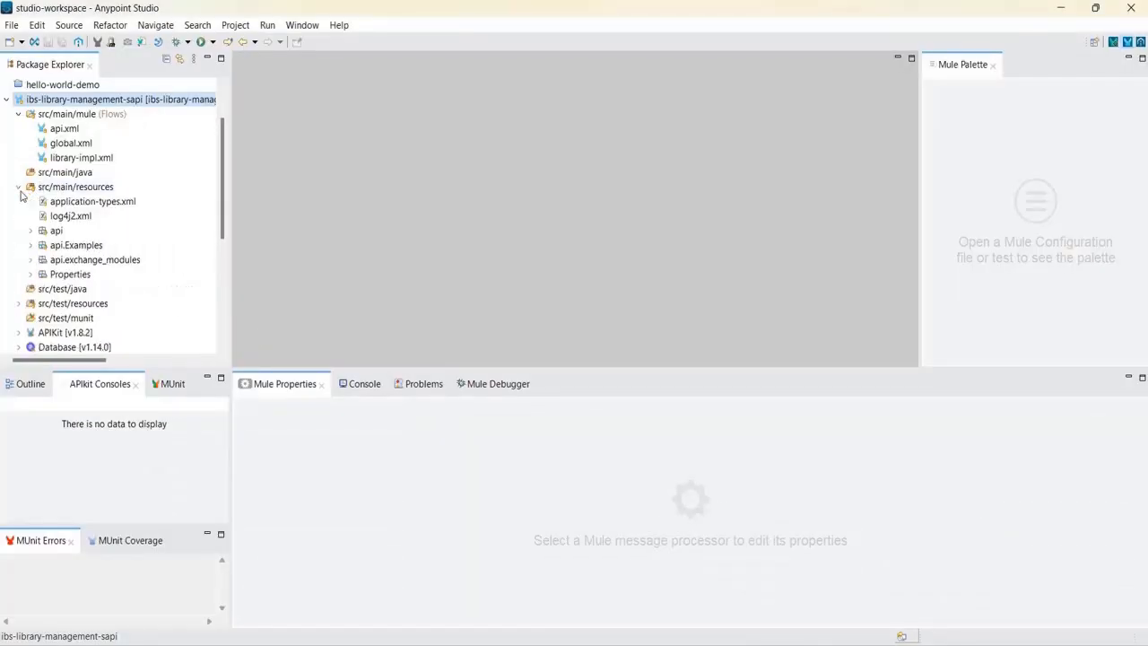
click(30, 274)
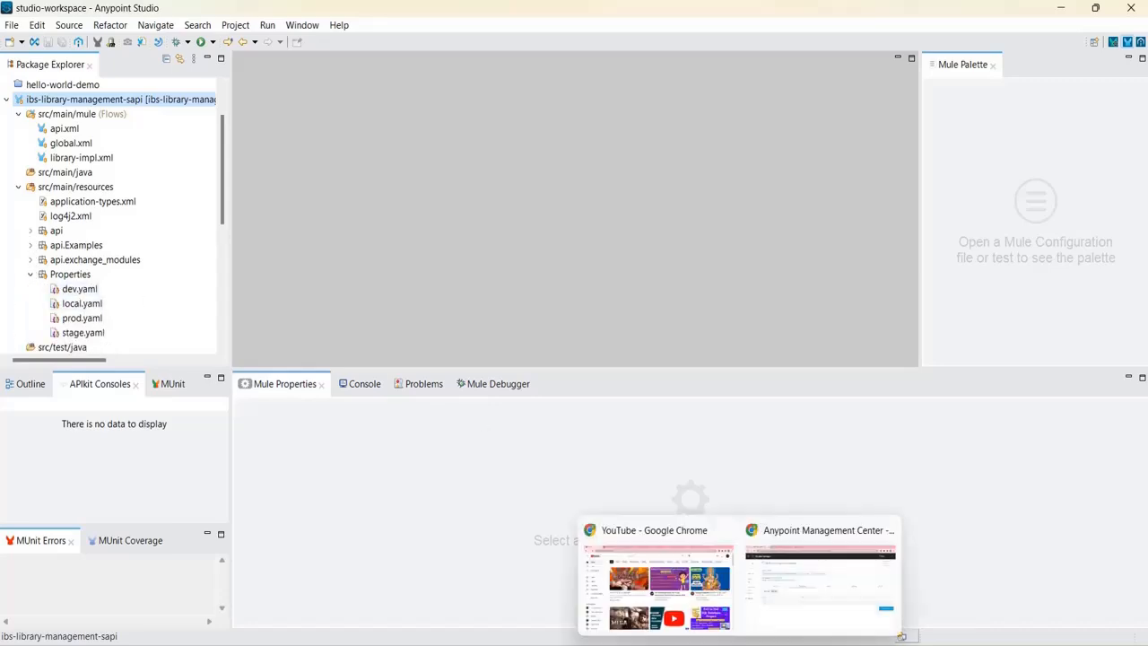
click(740, 645)
click(783, 522)
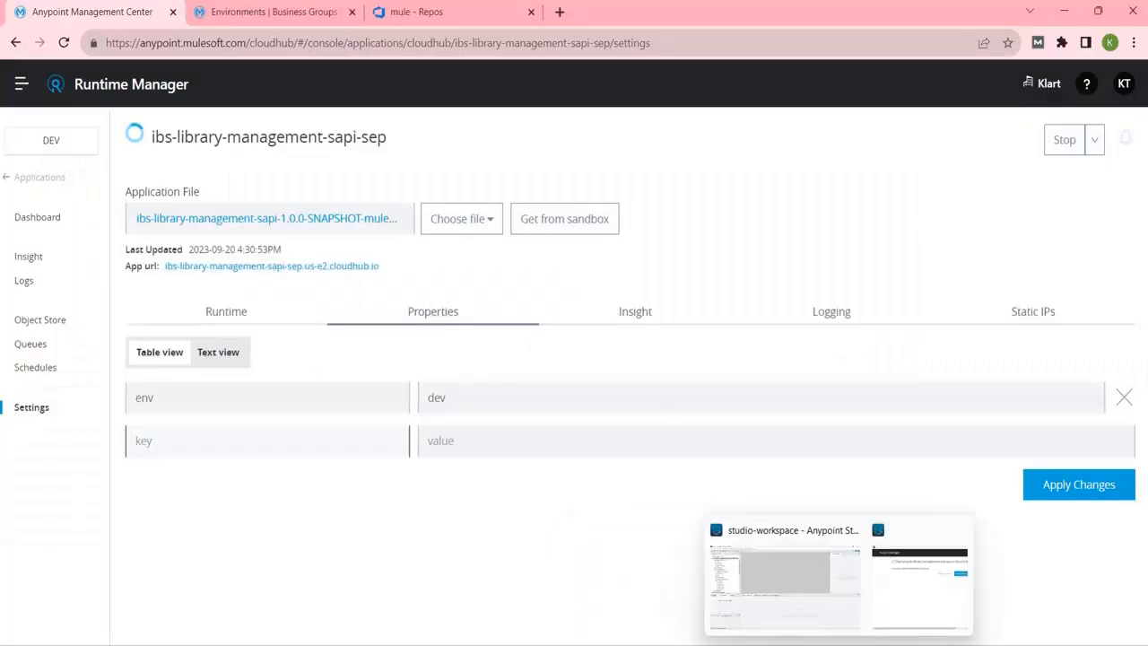
click(818, 644)
Select lines 20 to 26, the four anypoint.platform properties, in the Notepad++ notes.
click(509, 479)
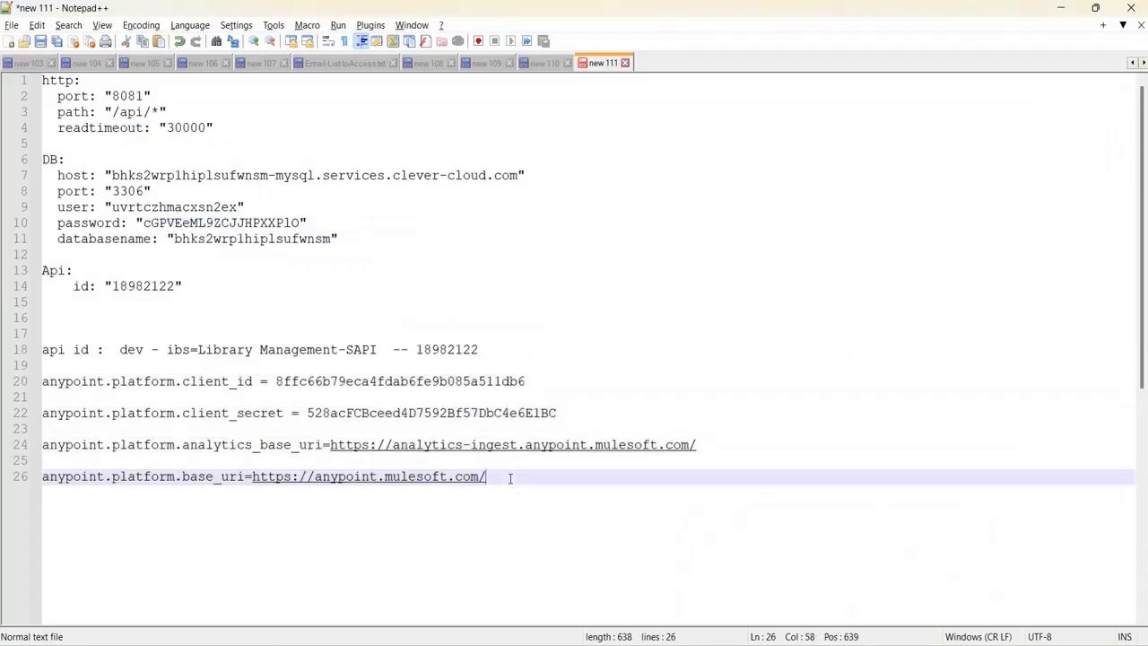
shift+click(43, 381)
key(ctrl+c)
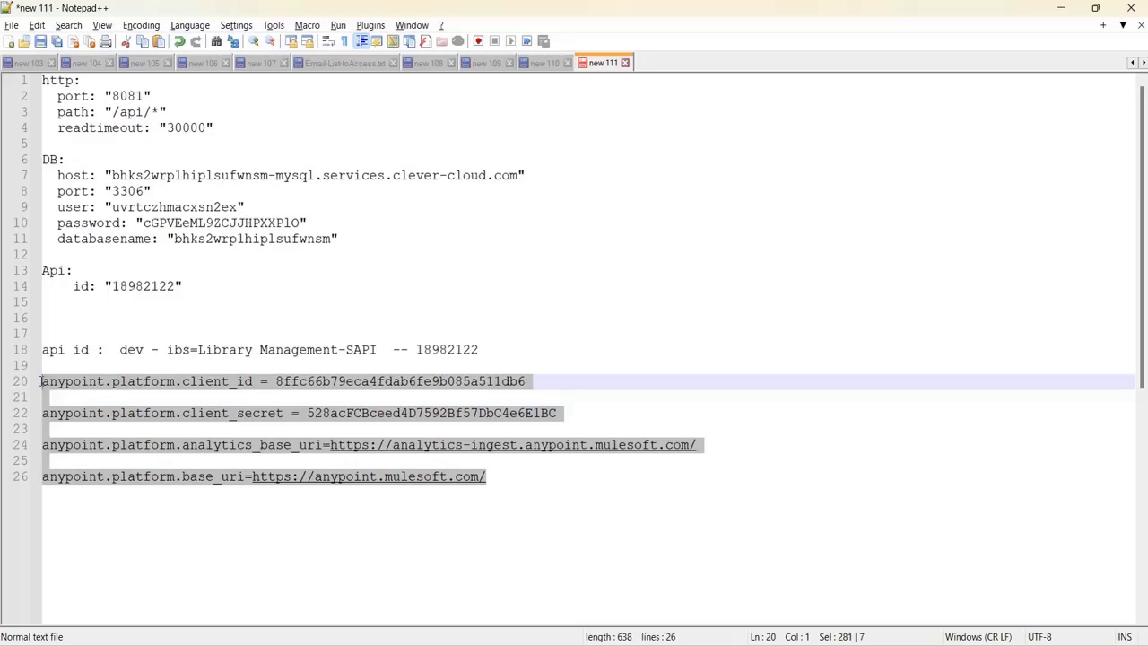
mouse_move(805, 644)
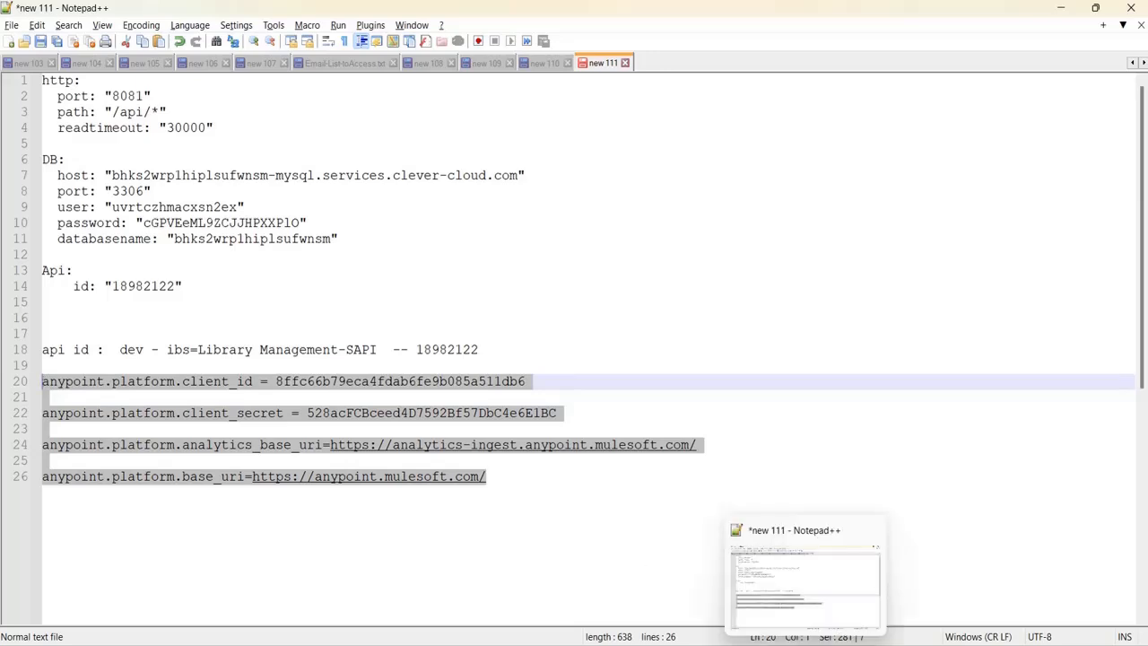
mouse_move(740, 645)
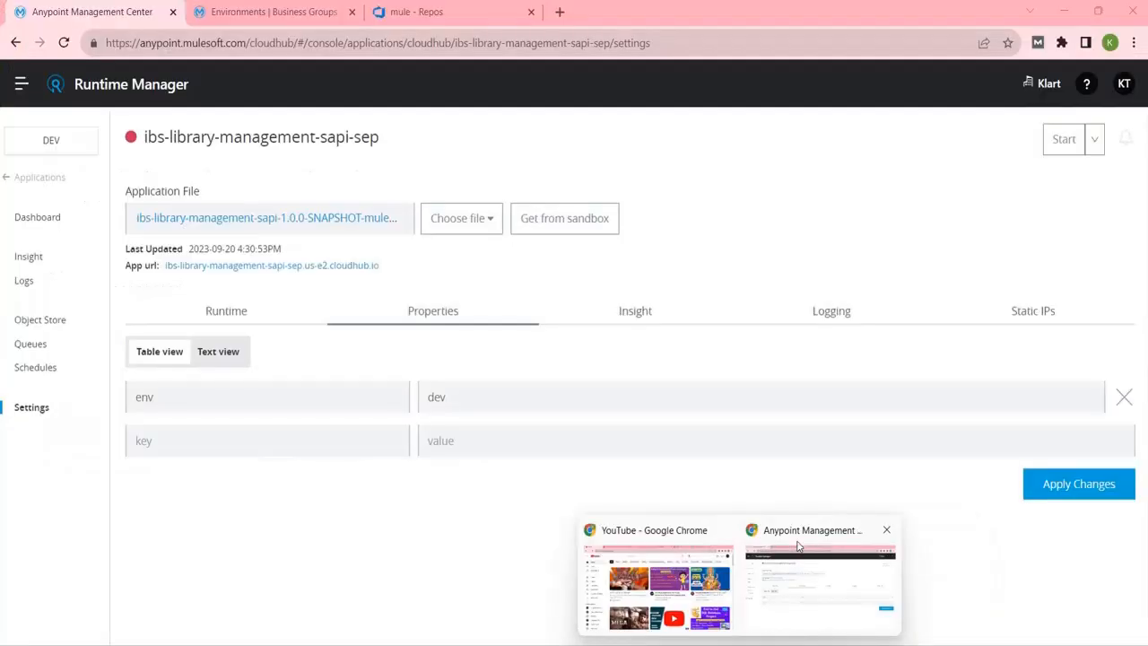
click(795, 552)
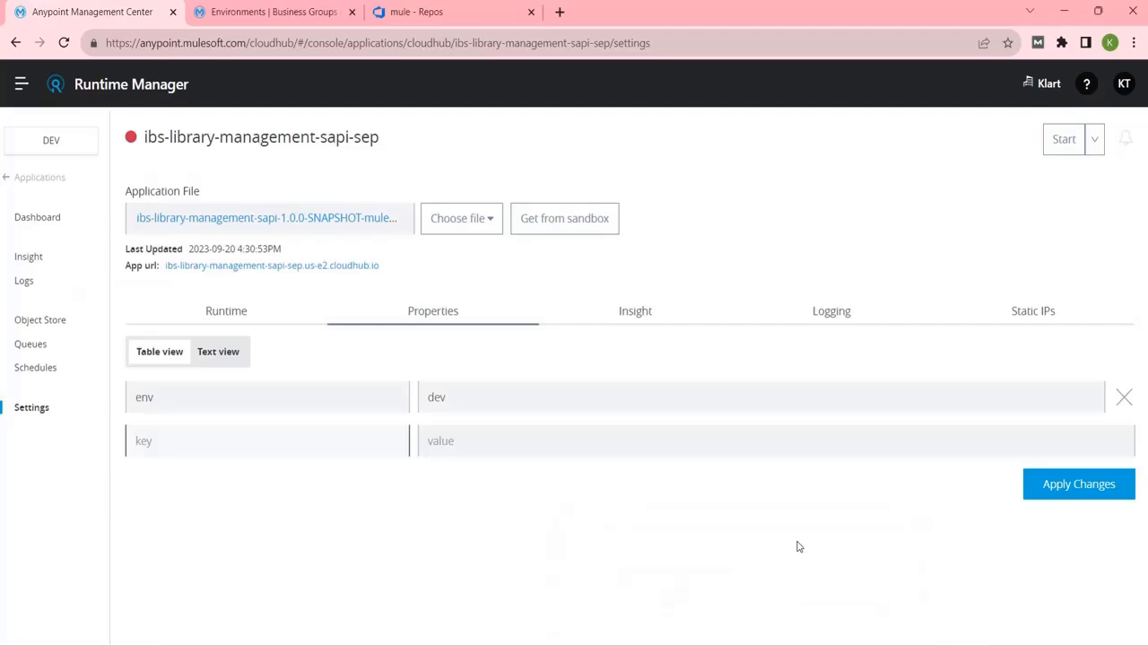
Paste the anypoint.platform properties below env=dev in text view, apply changes, and verify base_uri.
click(206, 353)
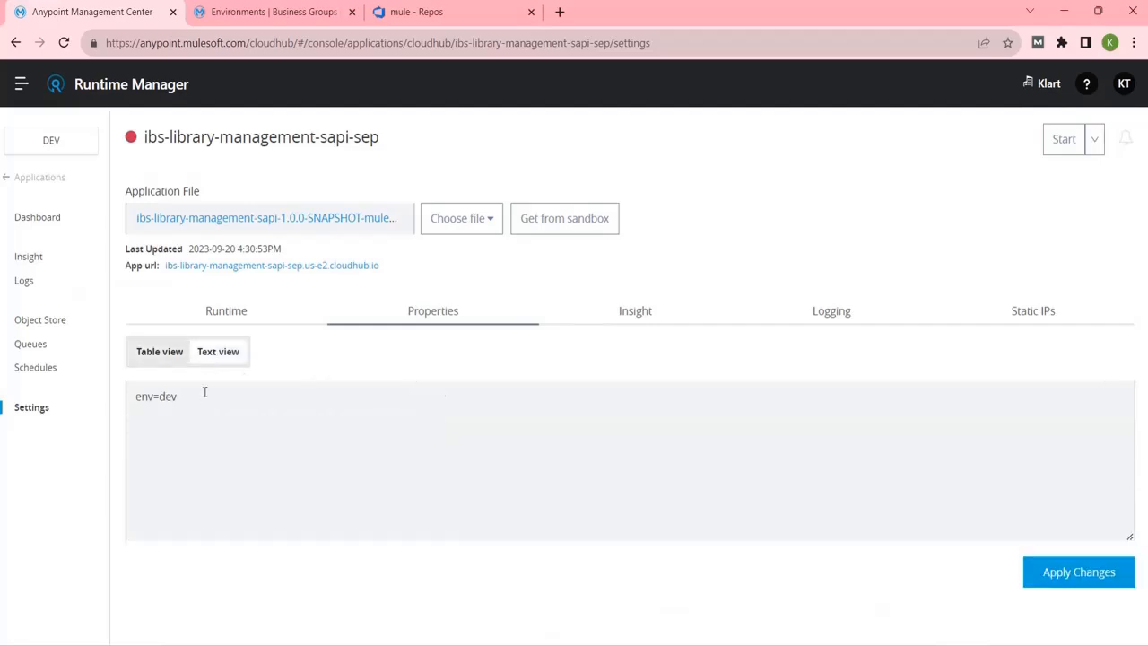
click(191, 418)
key(ctrl+v)
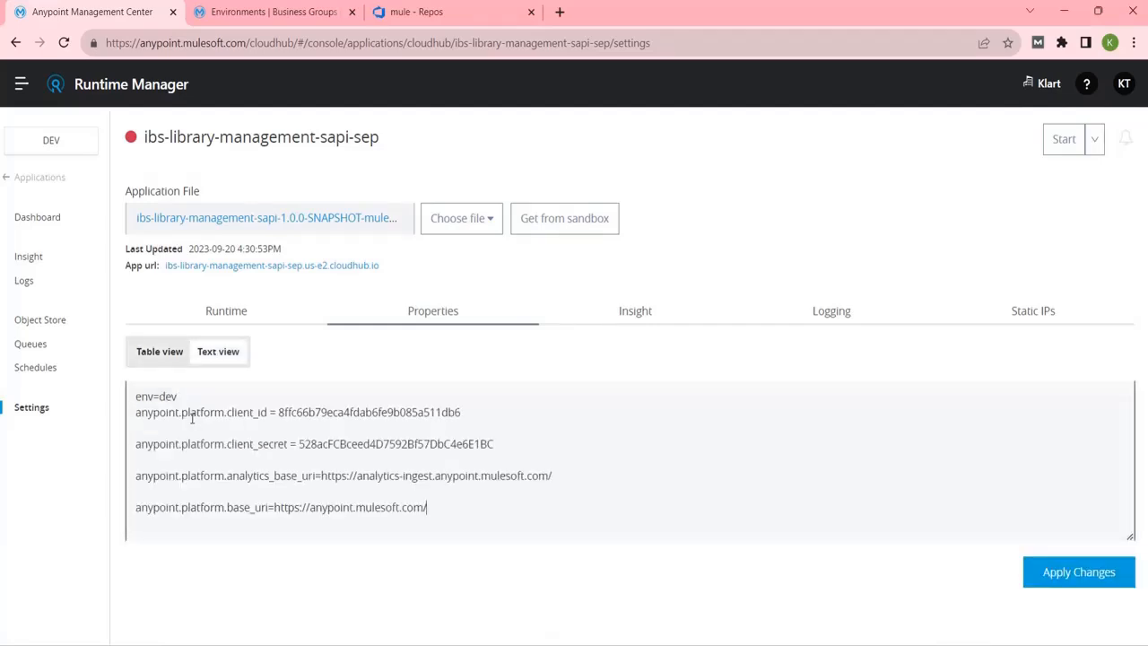
click(201, 396)
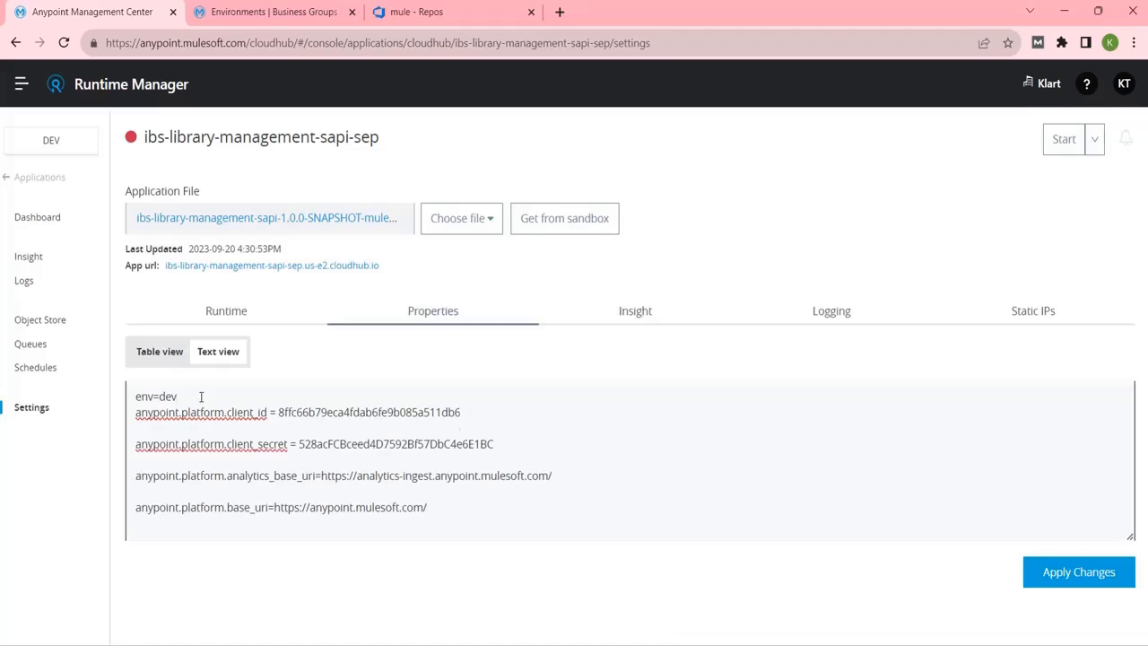
key(Return)
click(1079, 567)
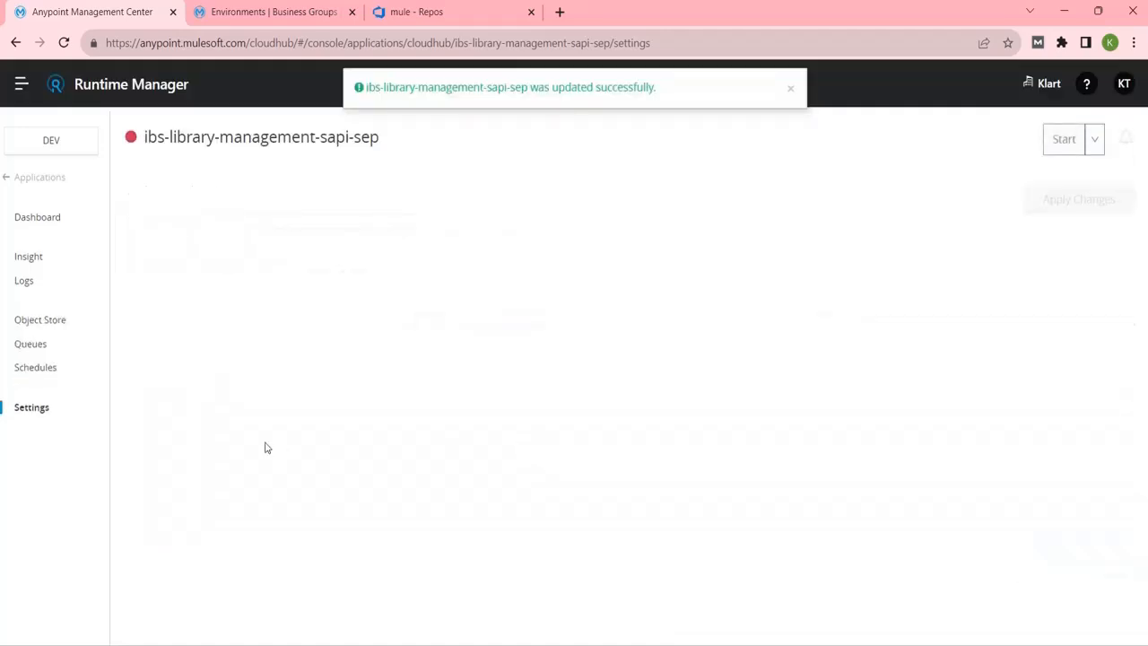
click(412, 309)
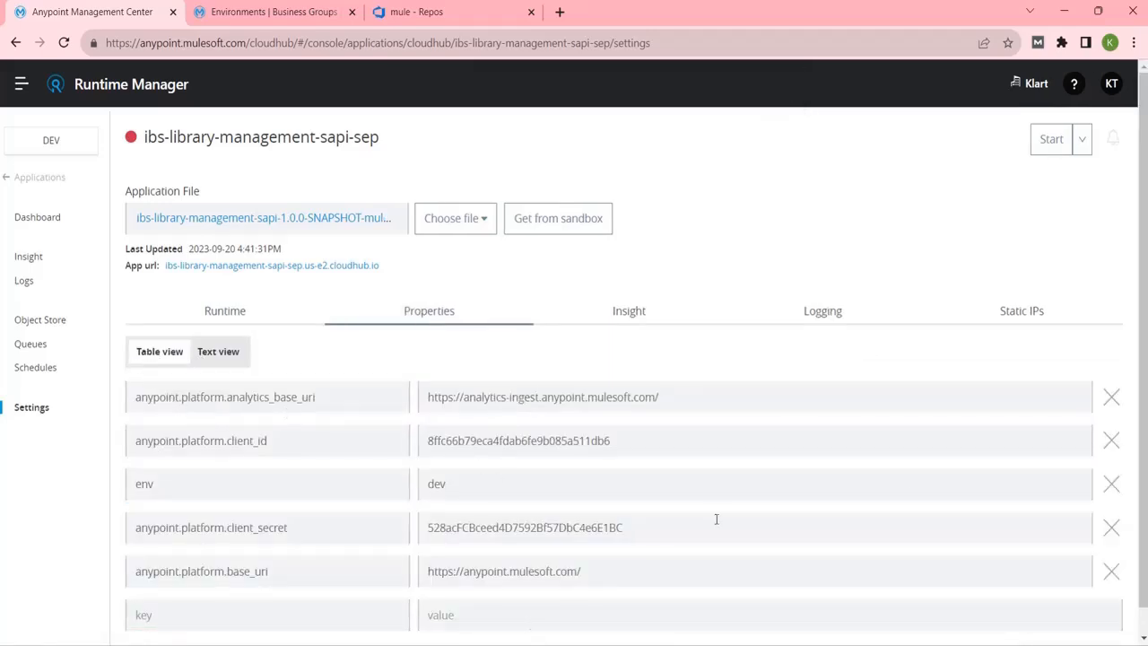
scroll(709, 550, down, 1)
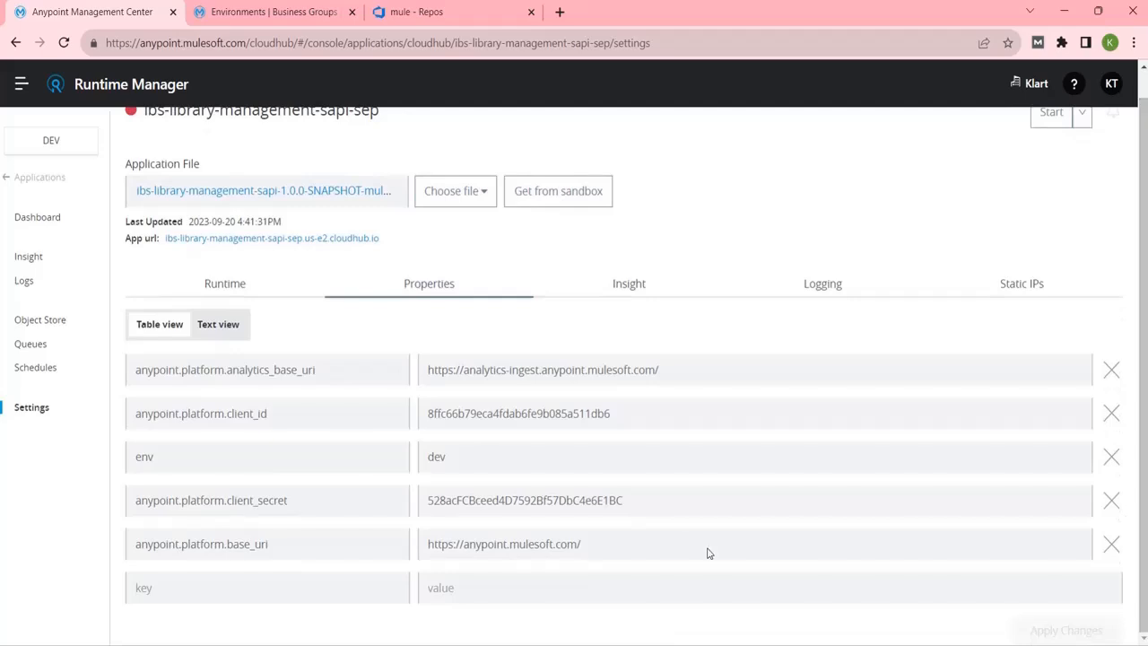
click(658, 543)
Start the ibs-library-management-sapi-sep application and return to its properties.
click(254, 296)
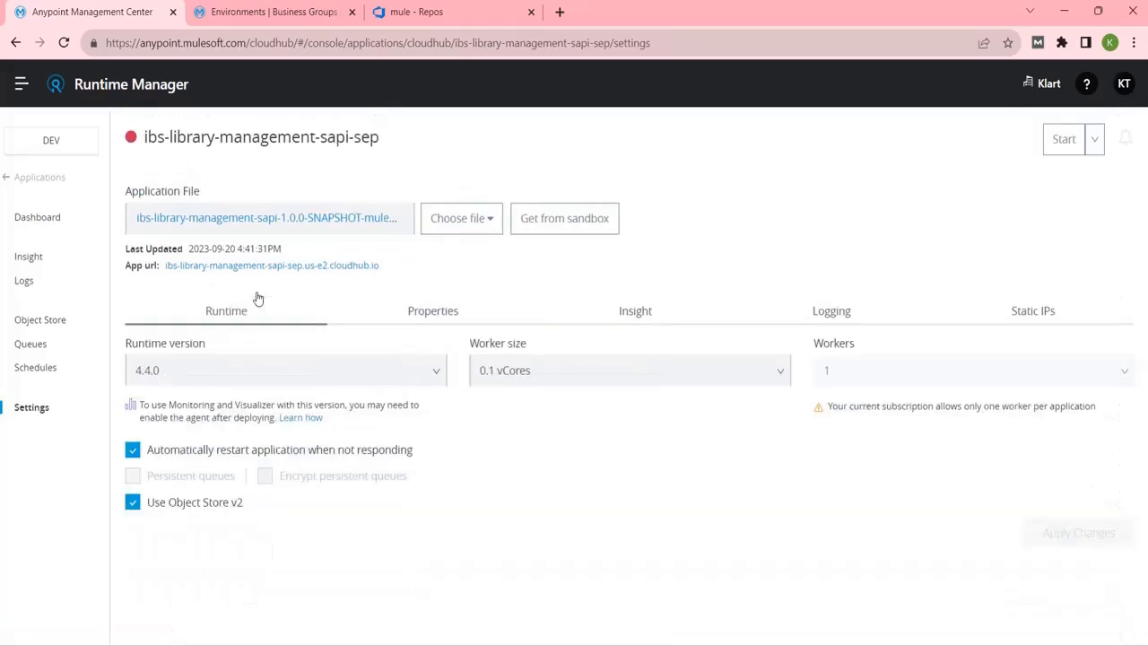
click(1061, 159)
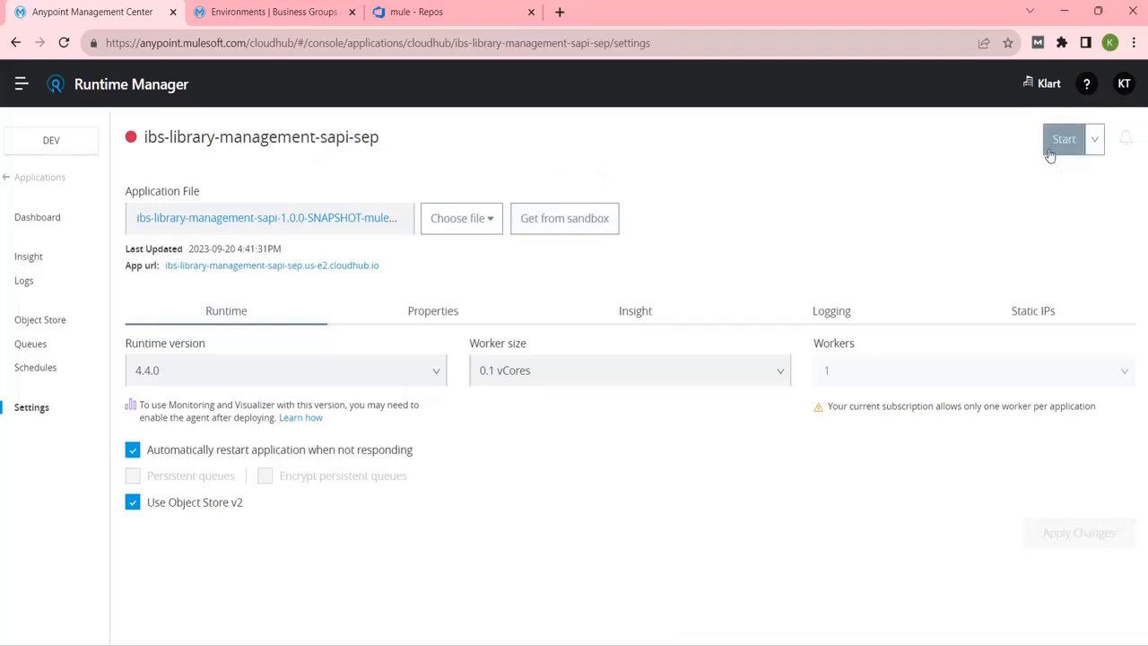
click(1080, 151)
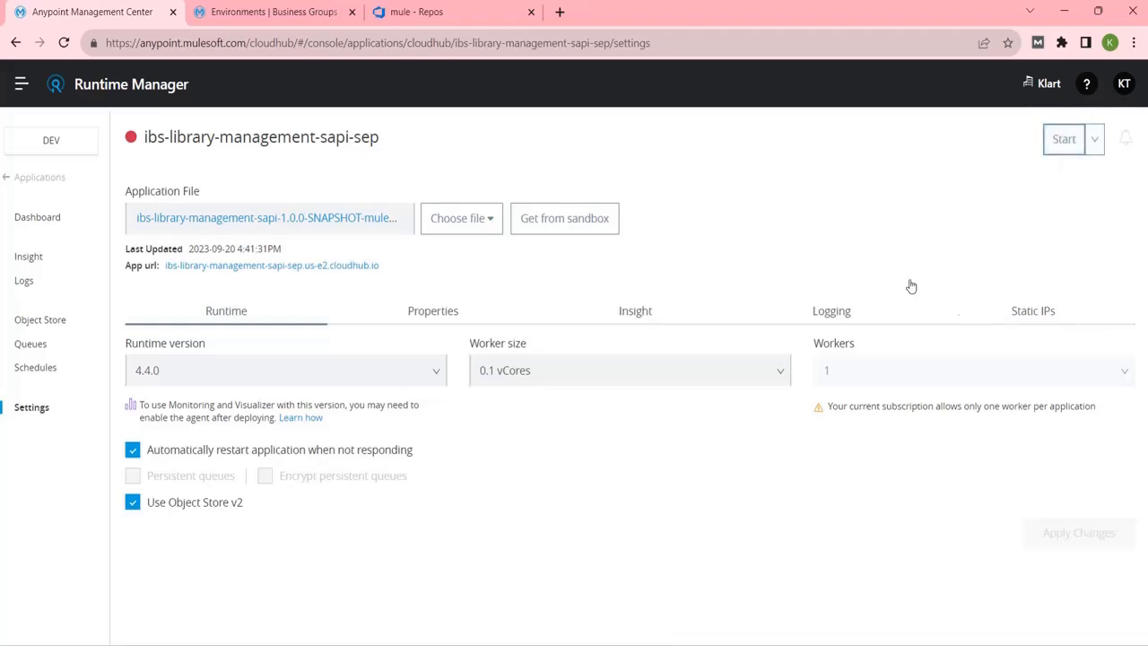
click(406, 323)
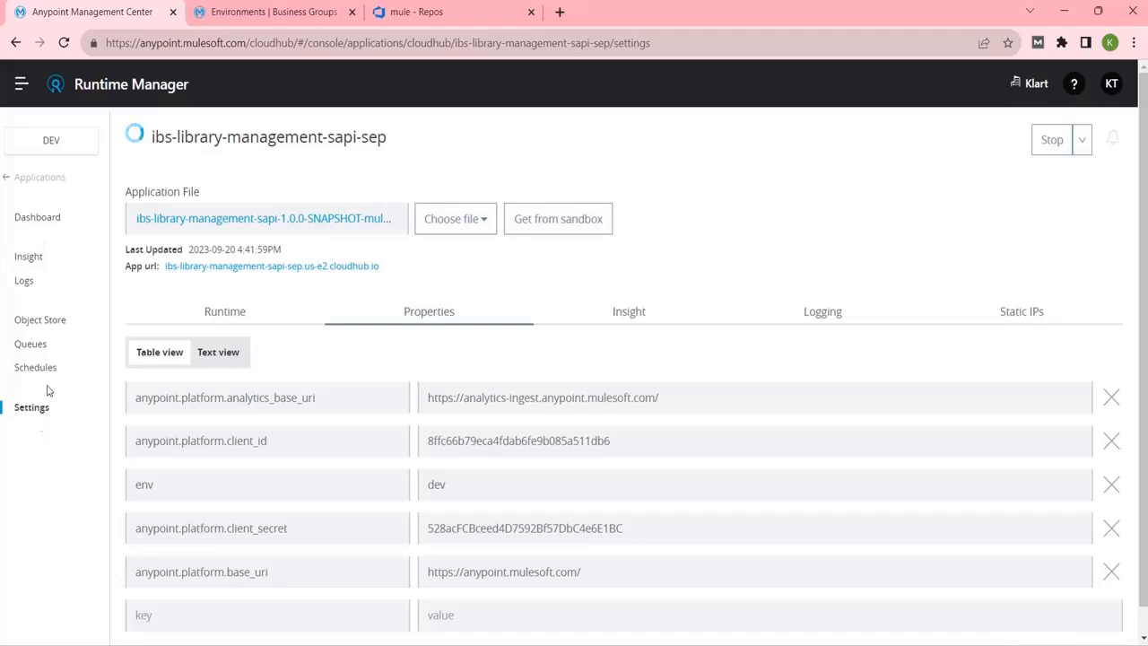
View the app's deployment logs with the 16:30 entry expanded, then show the Dev environment credentials.
click(26, 281)
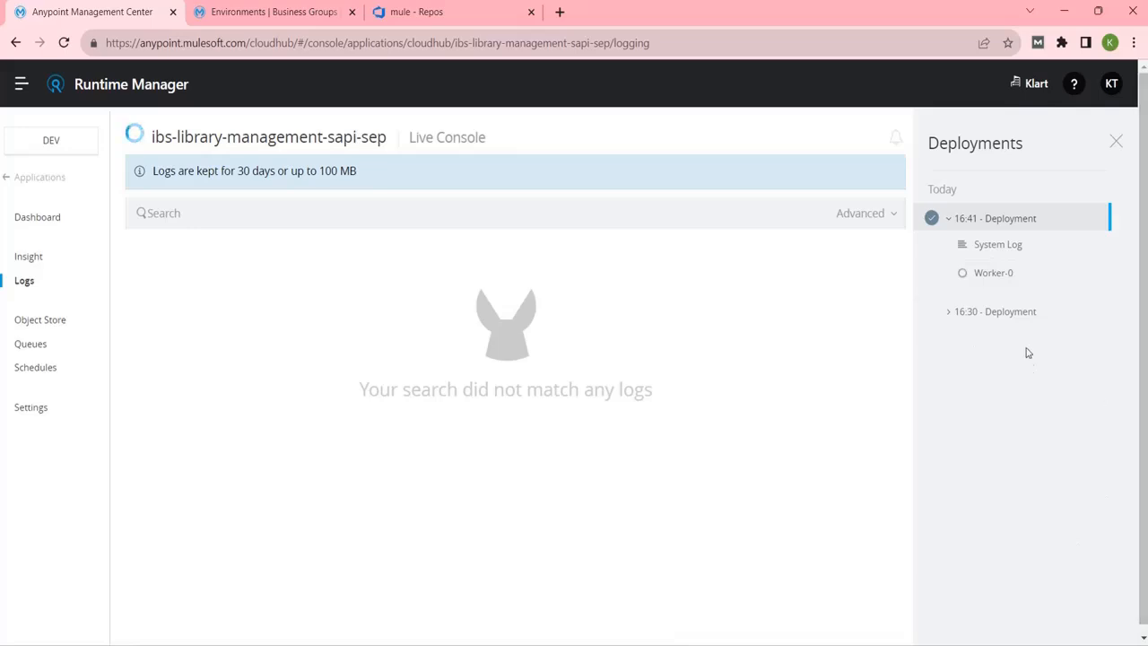
click(951, 316)
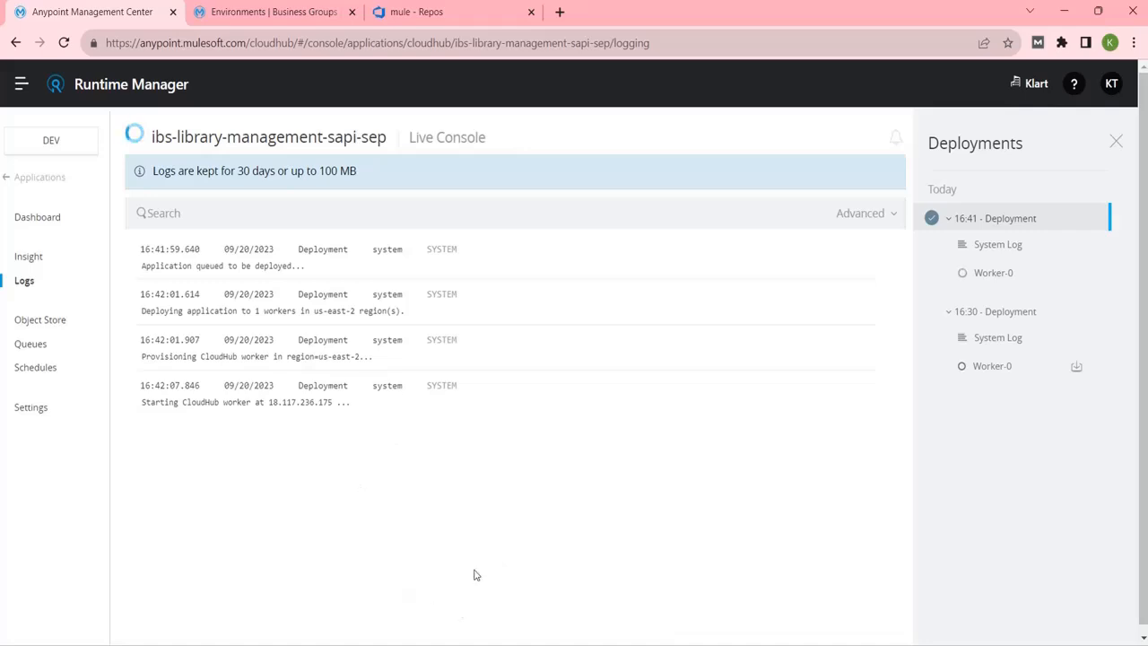
click(267, 11)
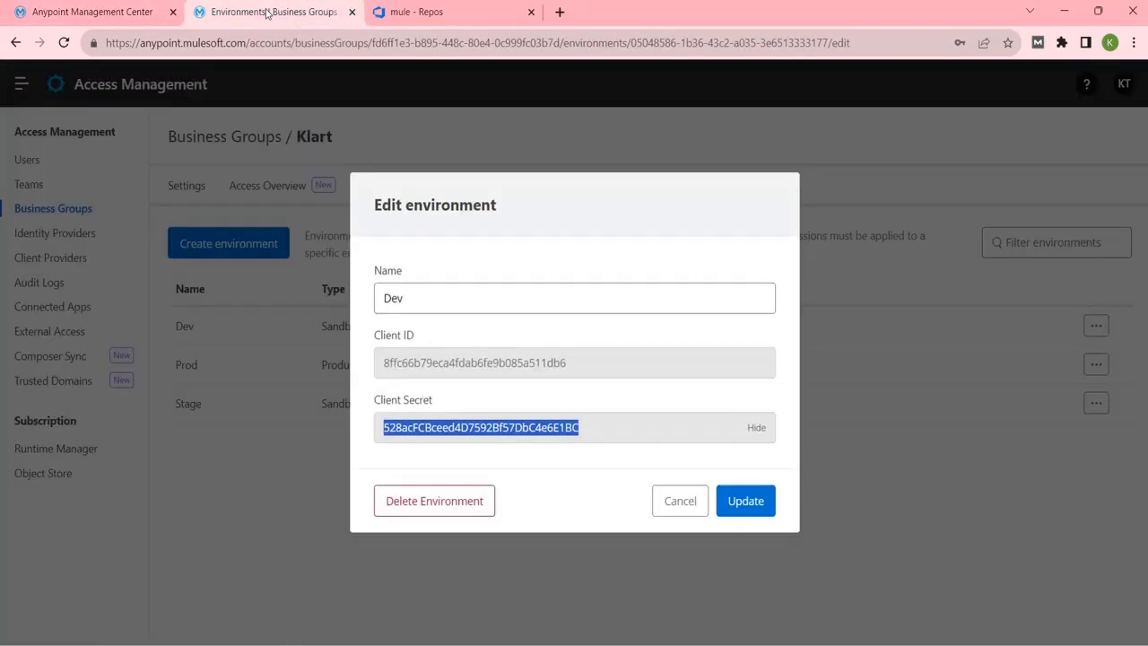
Cancel the Dev environment editor, load API Manager in its place, and return to Runtime Manager.
click(682, 508)
click(25, 84)
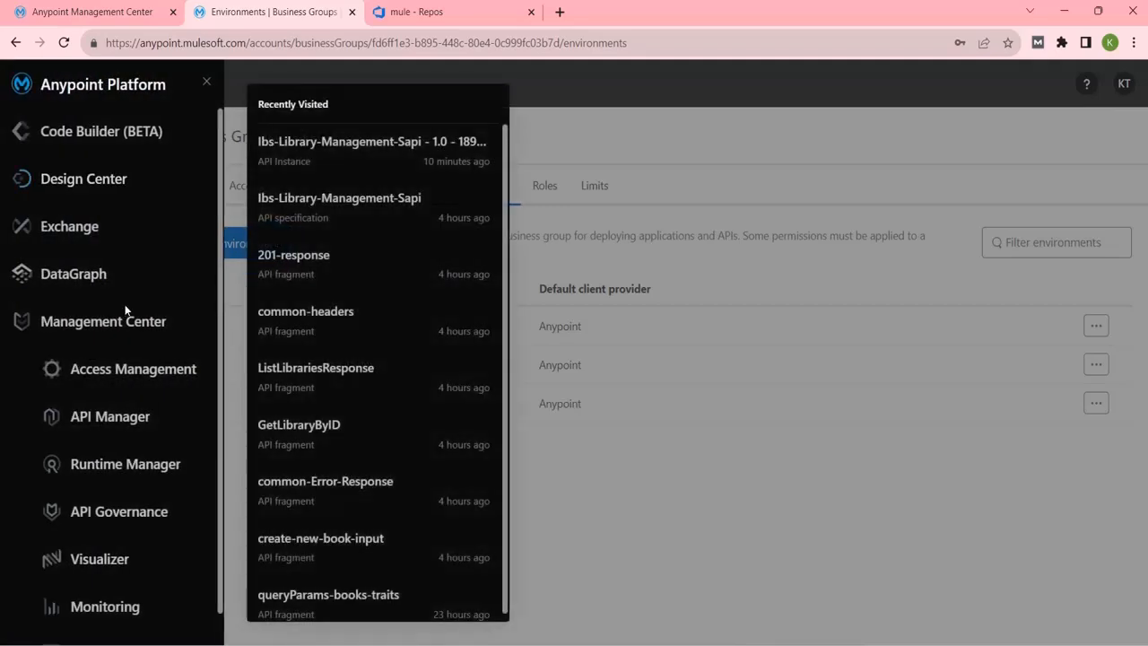
click(111, 418)
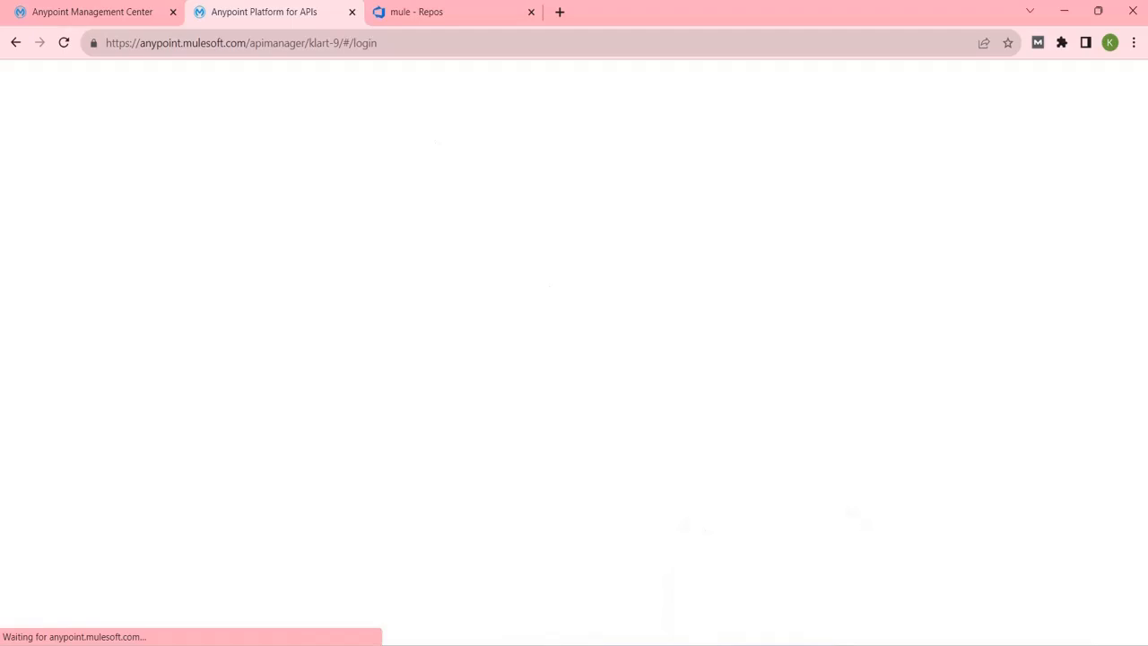
click(149, 10)
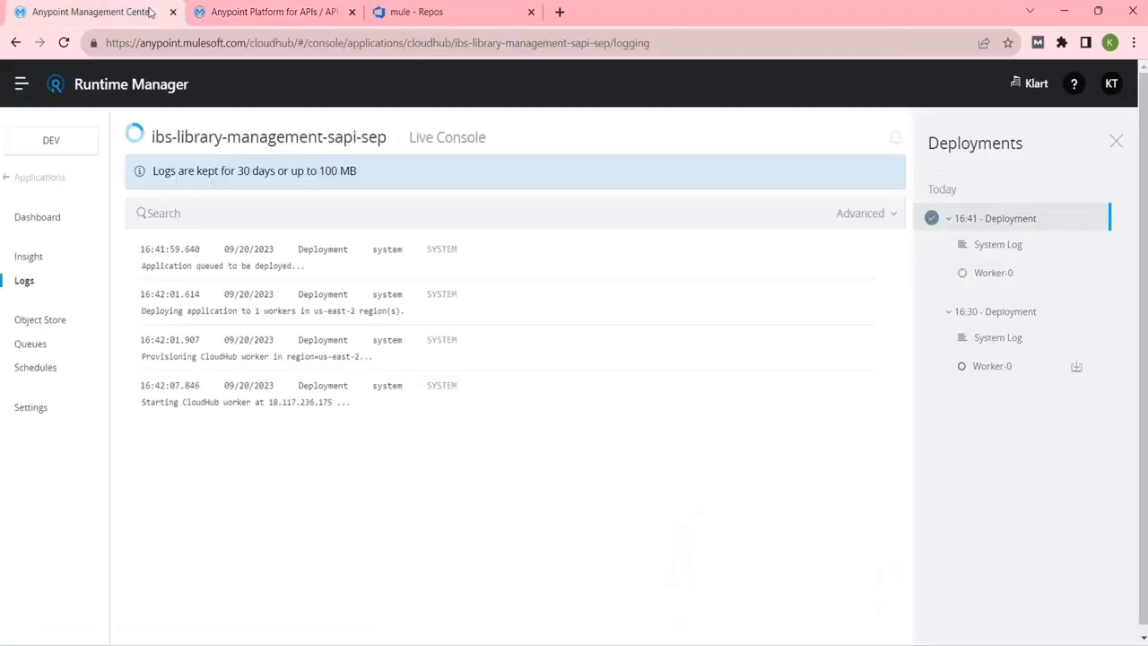
Recheck the application's properties and dismiss Studio's deployment-failed notice.
click(42, 410)
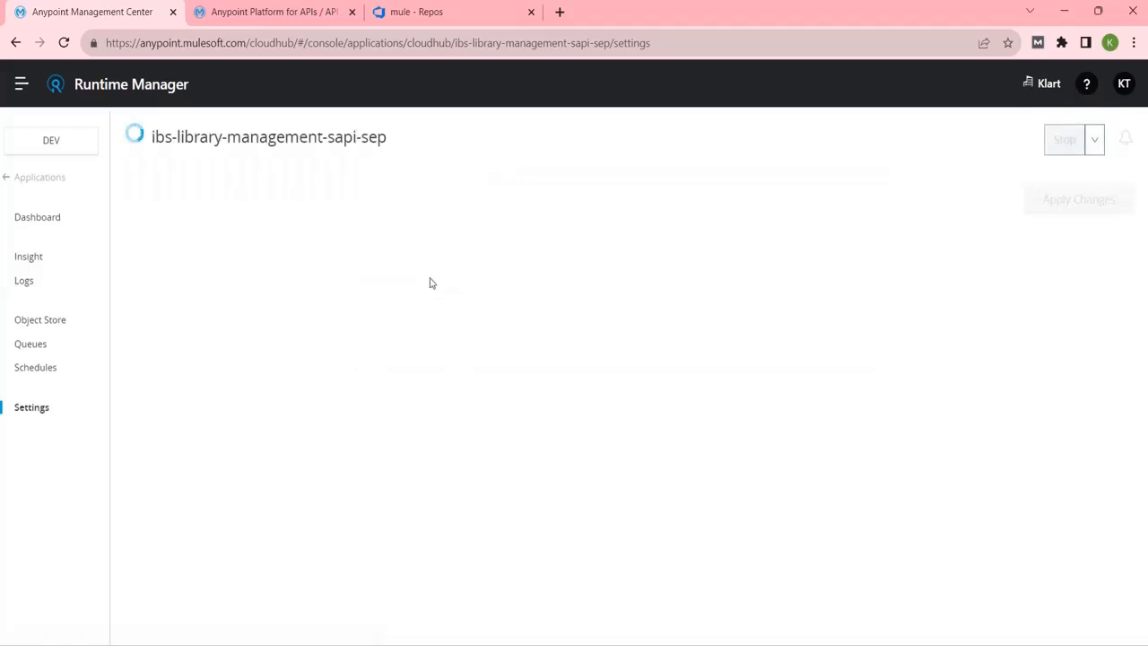
click(439, 324)
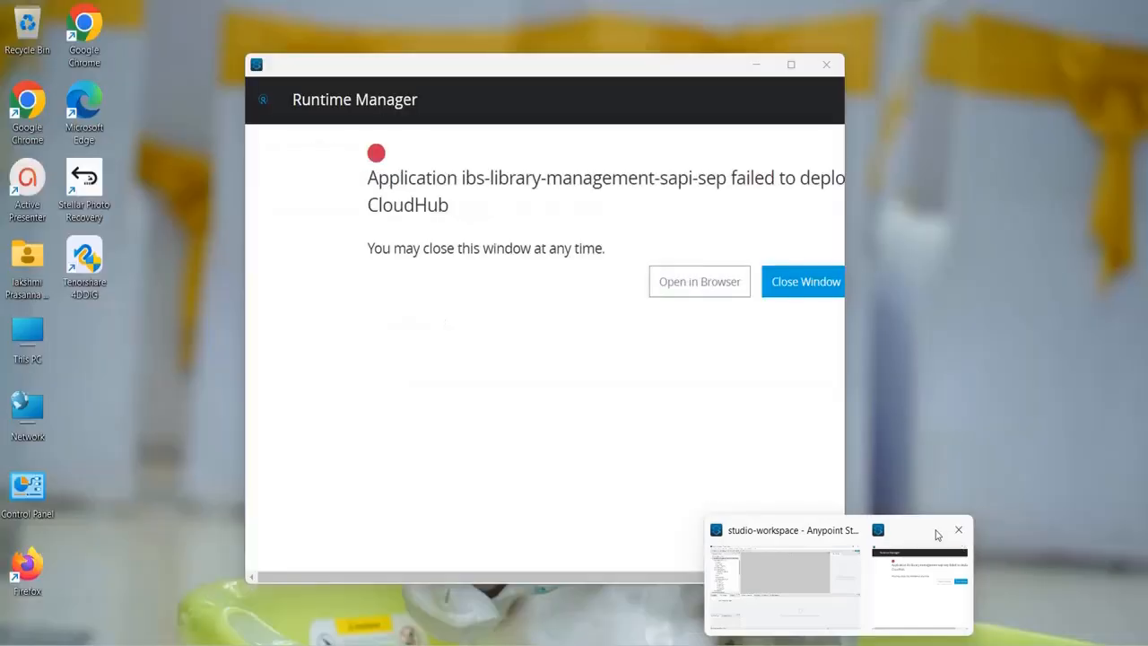
click(958, 529)
click(854, 531)
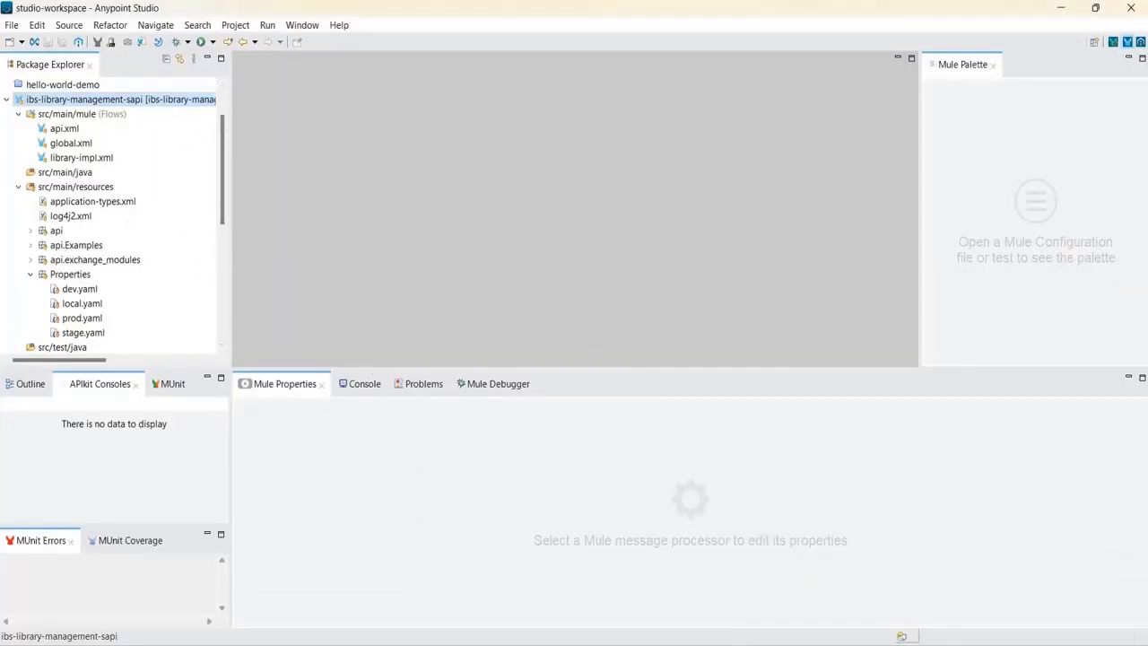
mouse_move(741, 638)
click(779, 550)
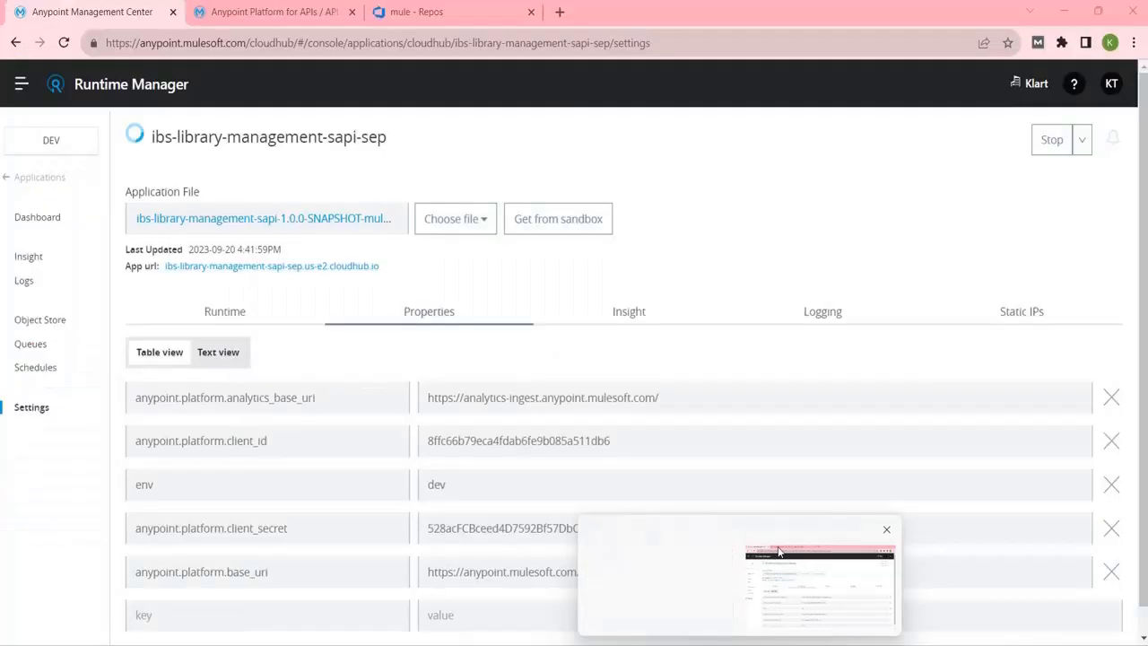
Confirm the API shows Unregistered in API Manager, then reopen the application's logs.
click(267, 27)
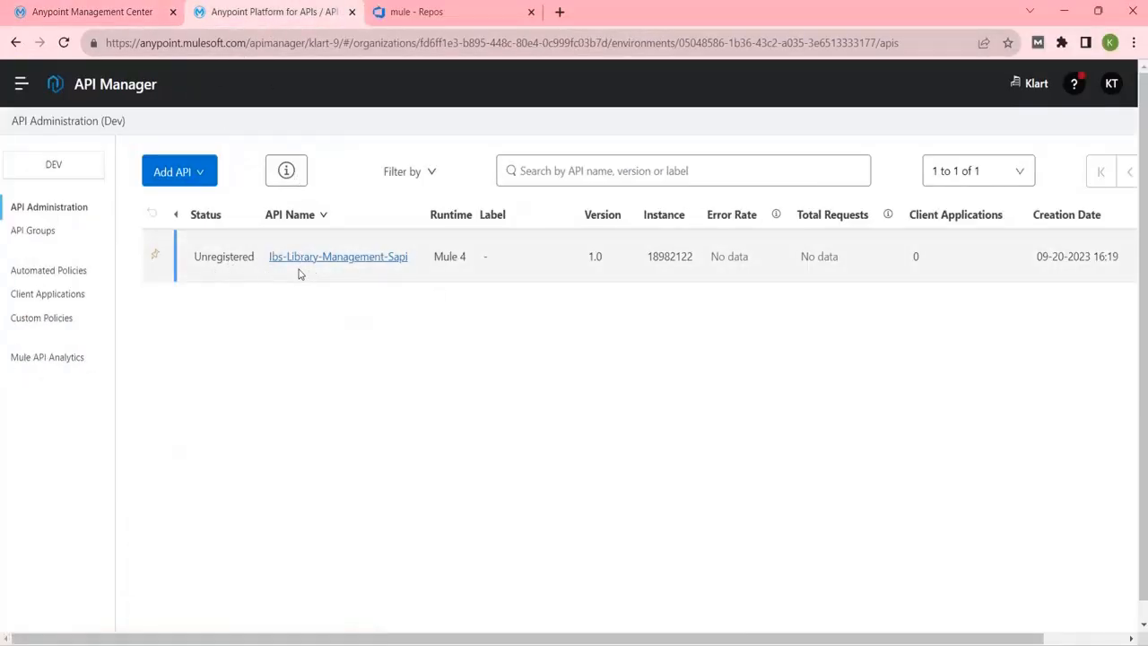
click(143, 18)
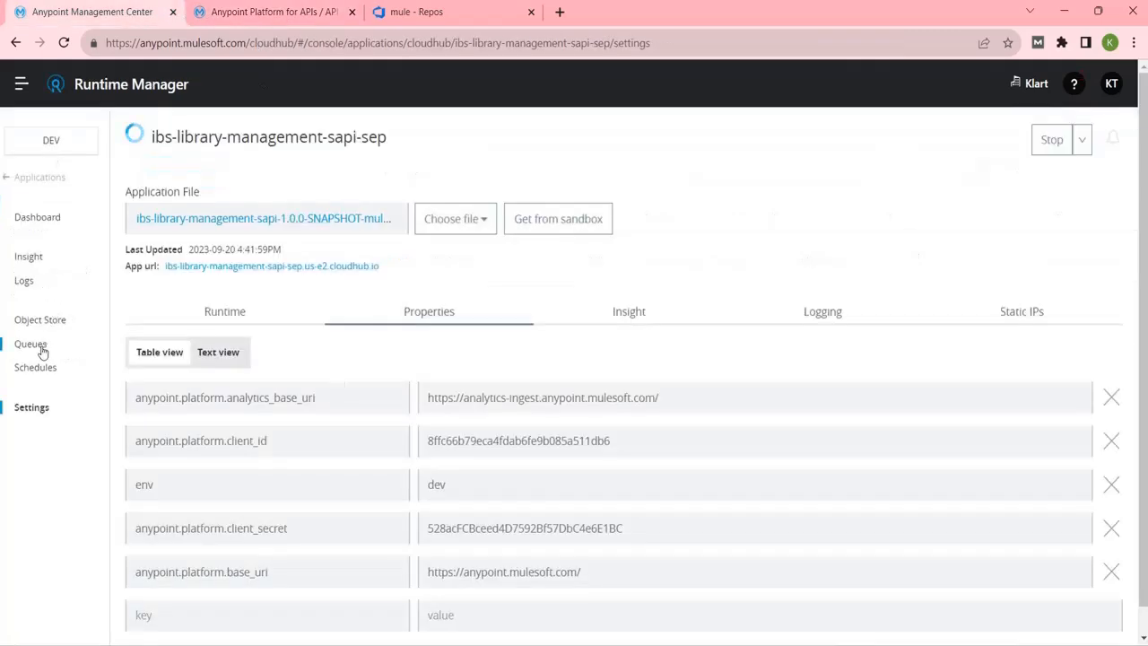
click(25, 283)
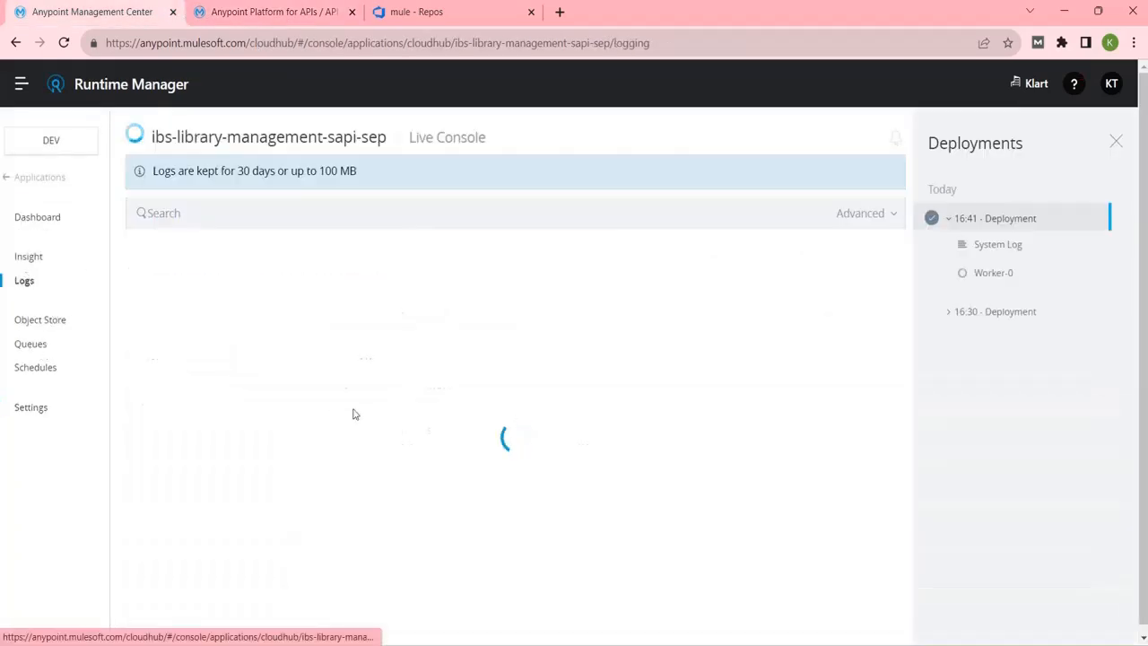
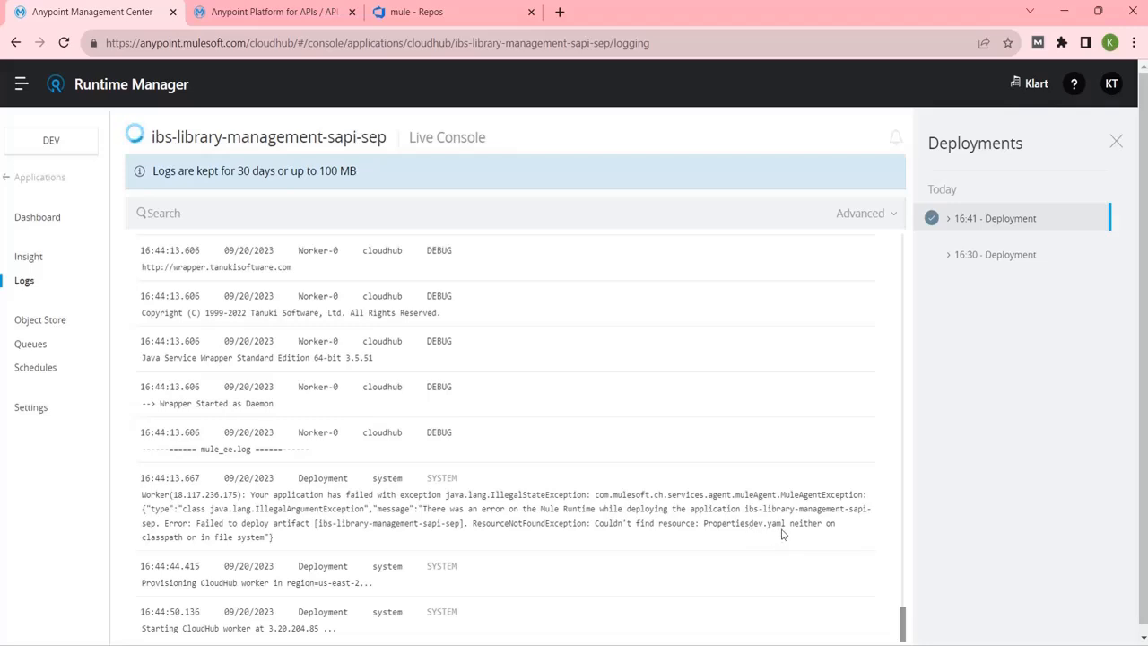
Highlight the missing-resource error lines in the Runtime Manager log.
drag(781, 529, 750, 569)
click(751, 569)
mouse_move(834, 644)
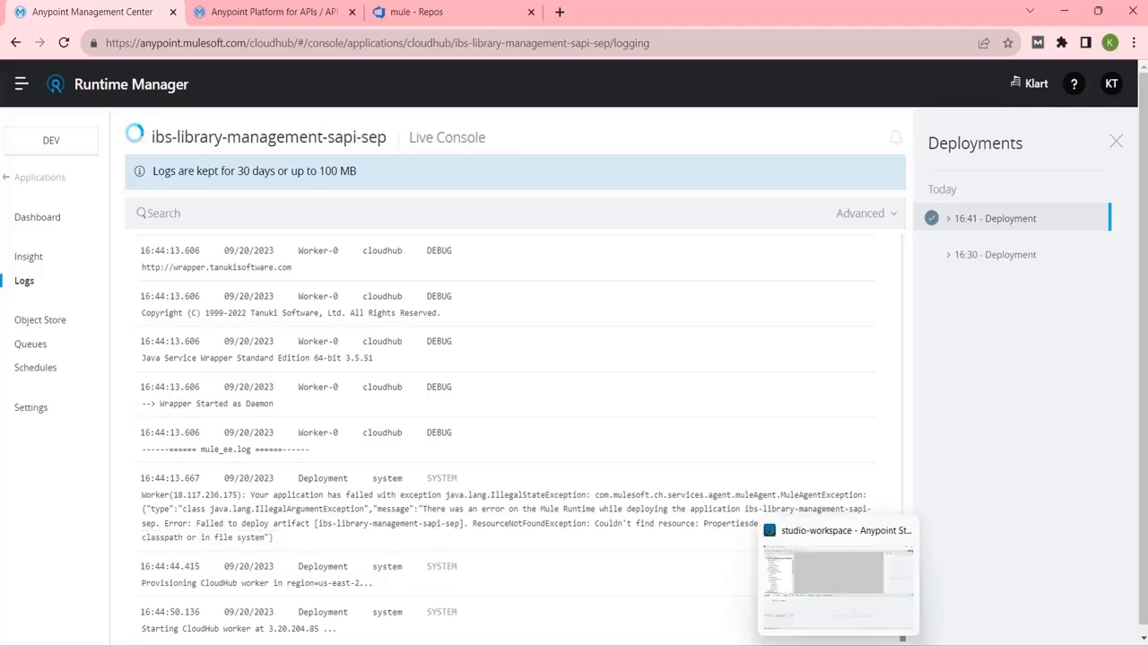
Open global.xml in Studio and inspect the Configuration properties global element, cancelling without changes.
click(839, 574)
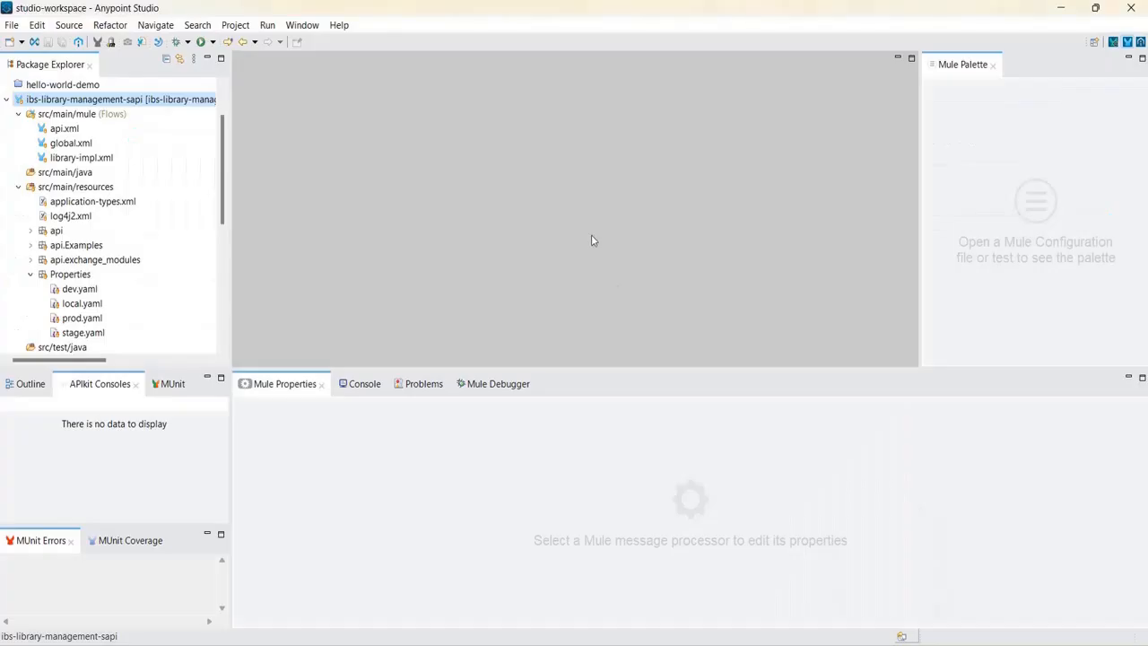
double_click(61, 144)
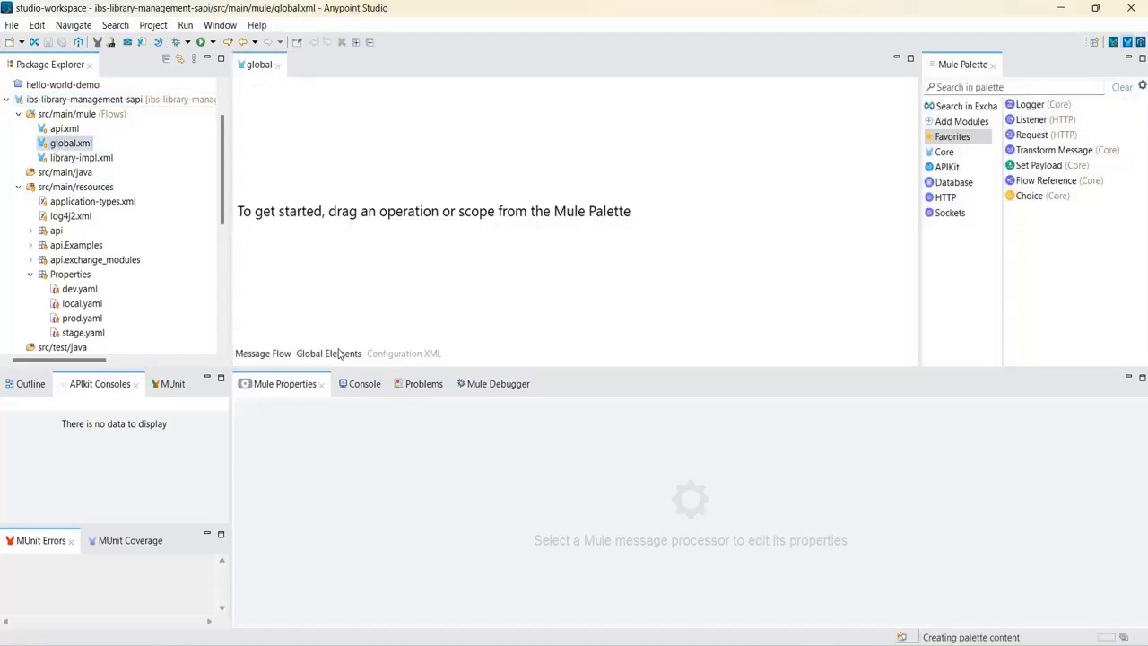
click(299, 133)
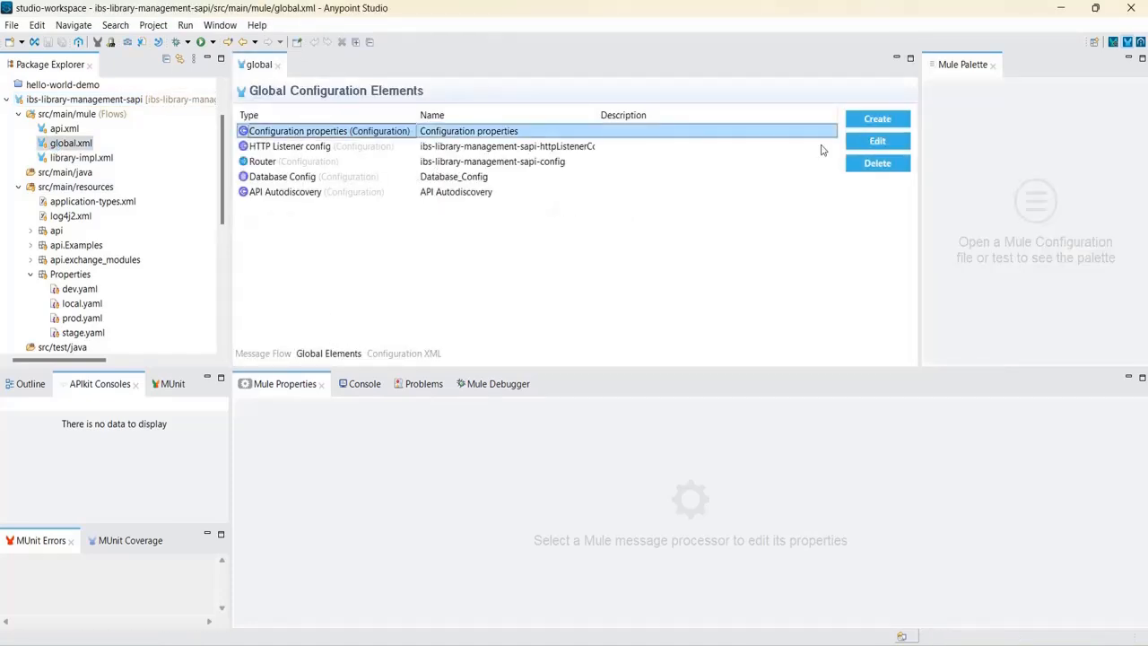
click(877, 141)
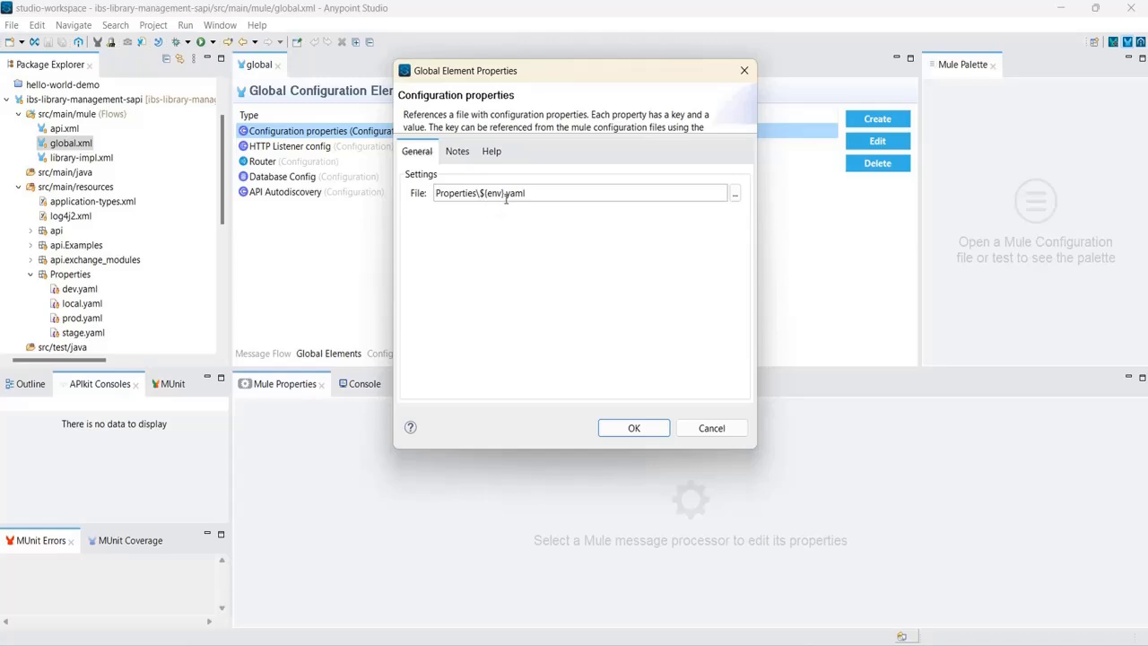
click(78, 292)
click(596, 285)
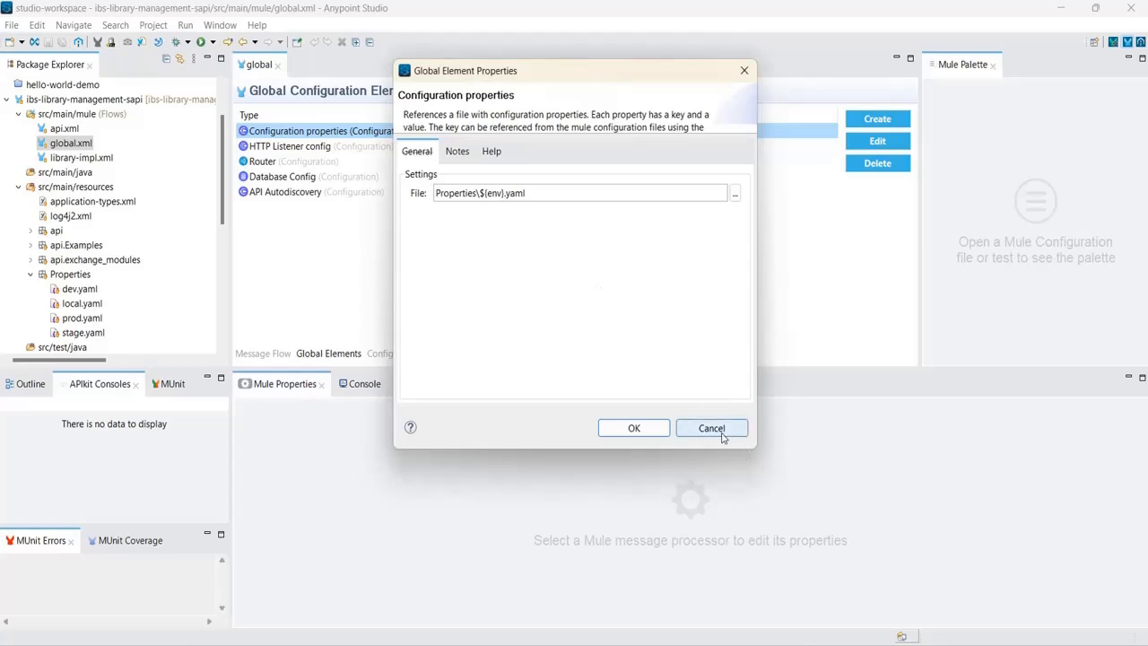
click(711, 427)
Copy the qualified project path of dev.yaml.
click(89, 293)
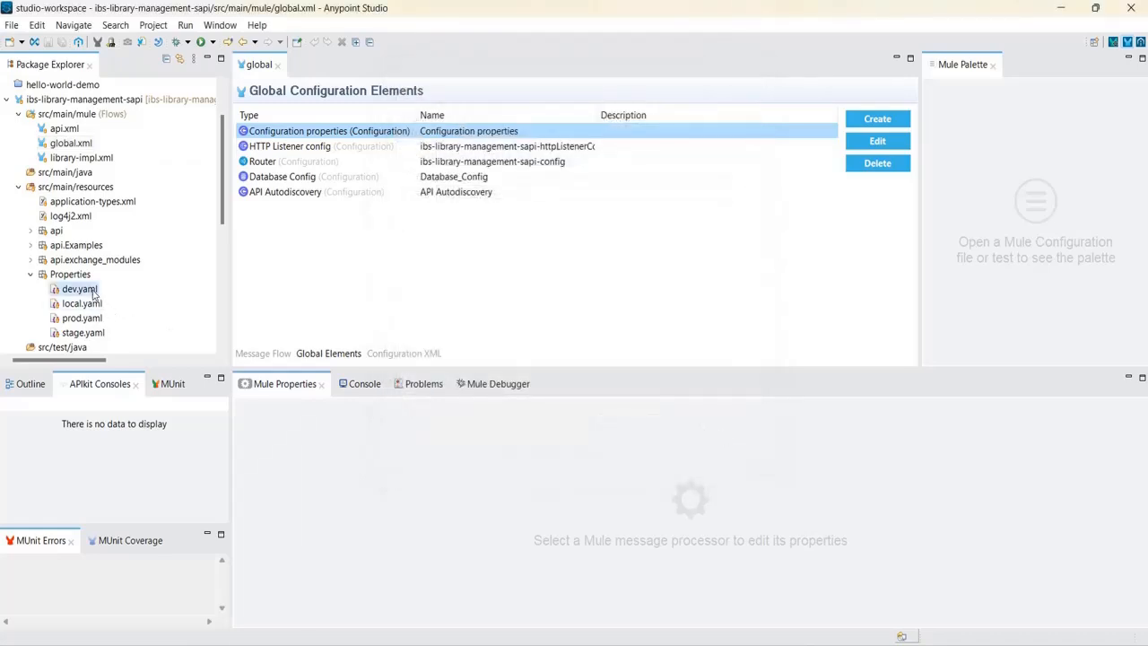
right_click(92, 294)
mouse_move(157, 326)
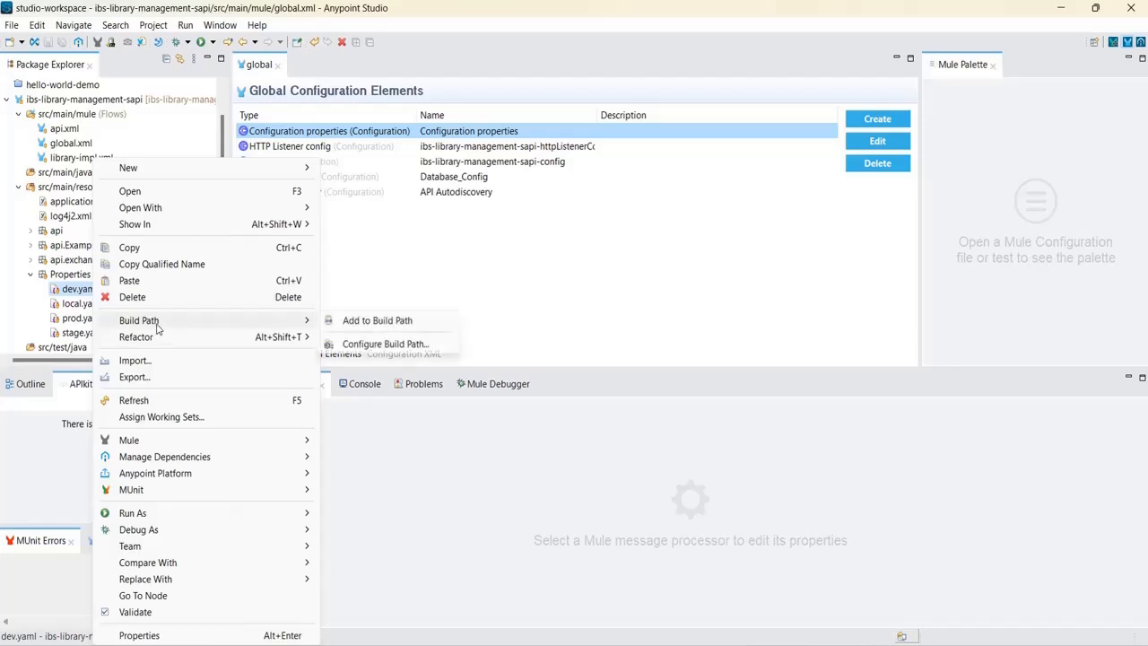
mouse_move(159, 582)
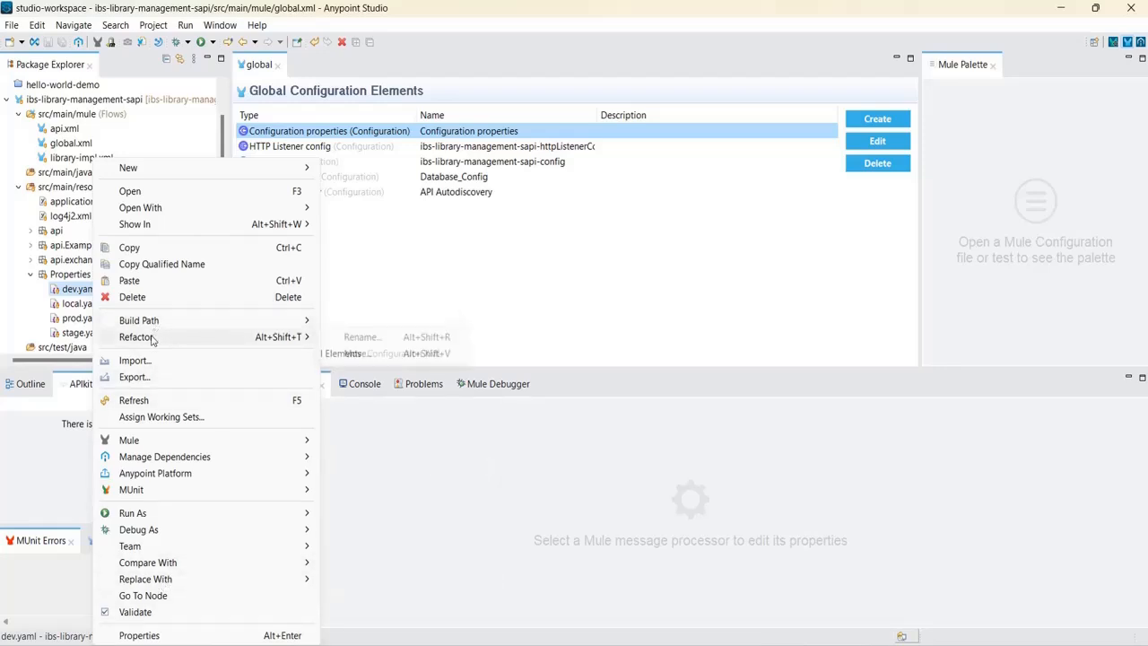
click(168, 267)
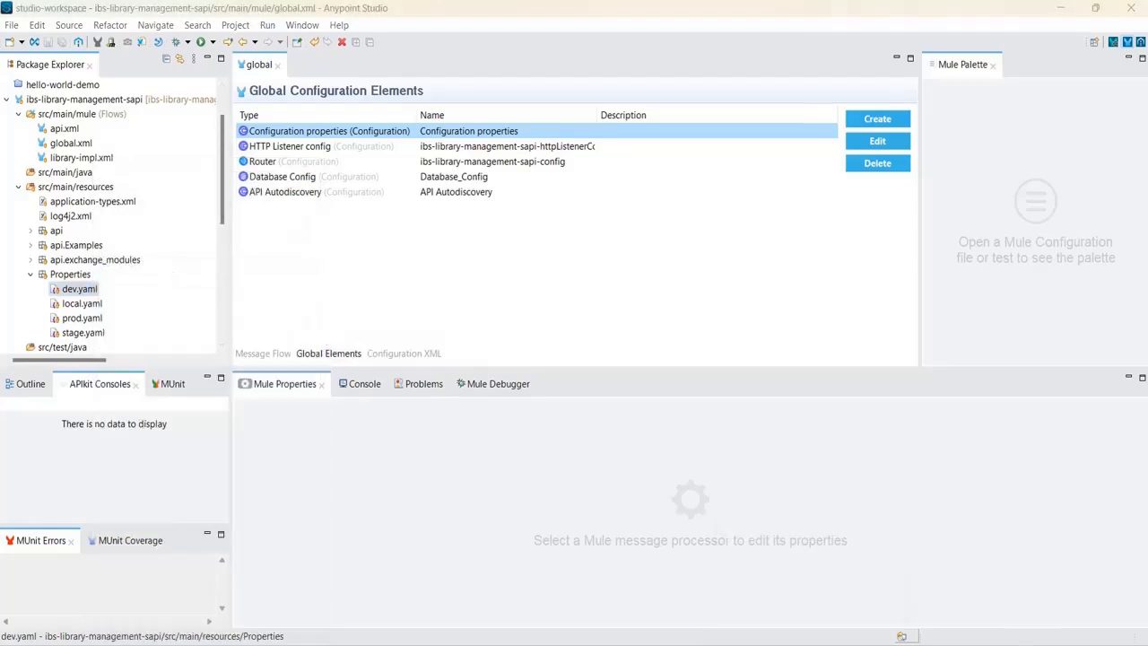
key(alt+Tab)
Paste /ibs-library-management-sapi/src/main/resources/Properties/dev.yaml on a new last line of the notes.
click(497, 492)
key(Return)
key(Return)
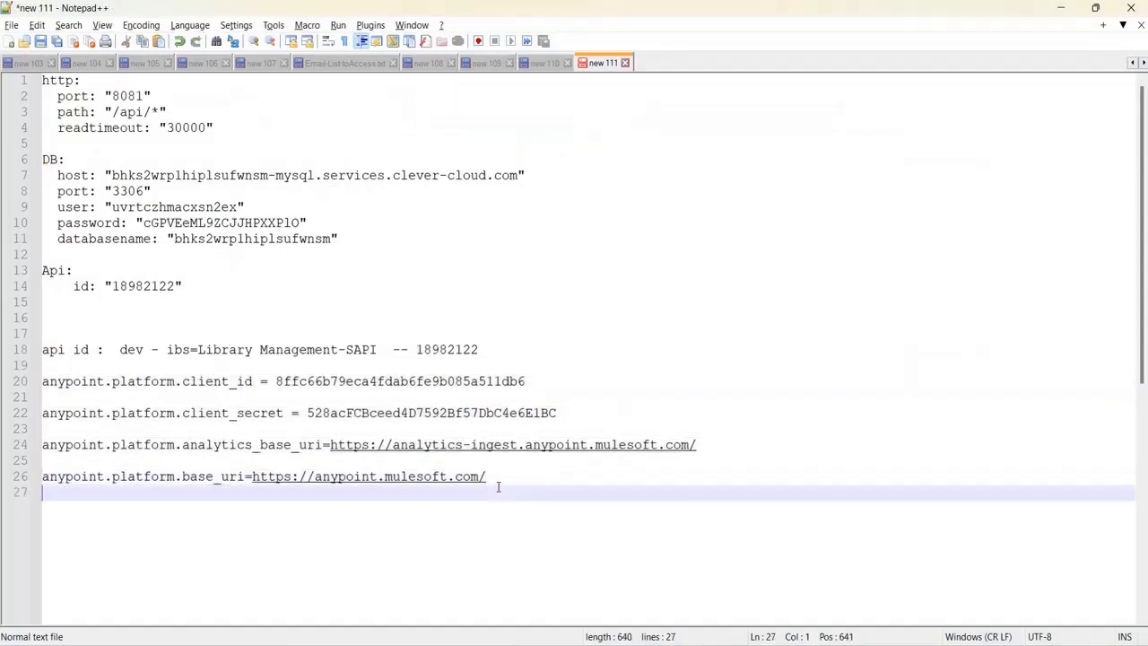
text(/ibs-library-management-sapi/src/main/resources/Properties/dev.yaml)
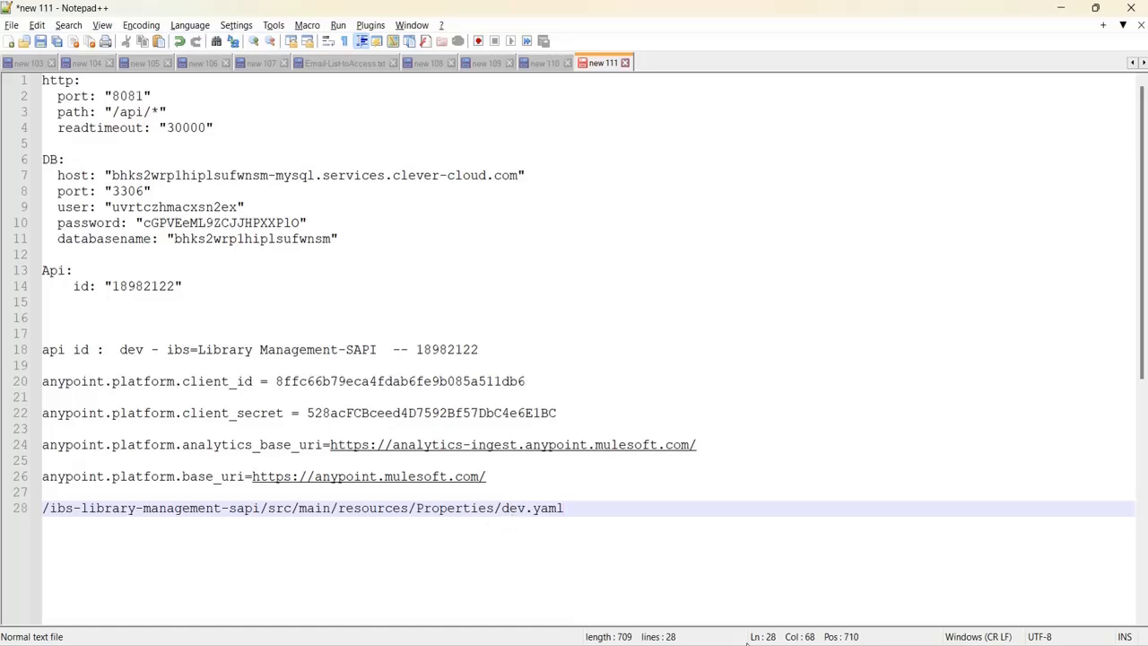
click(758, 529)
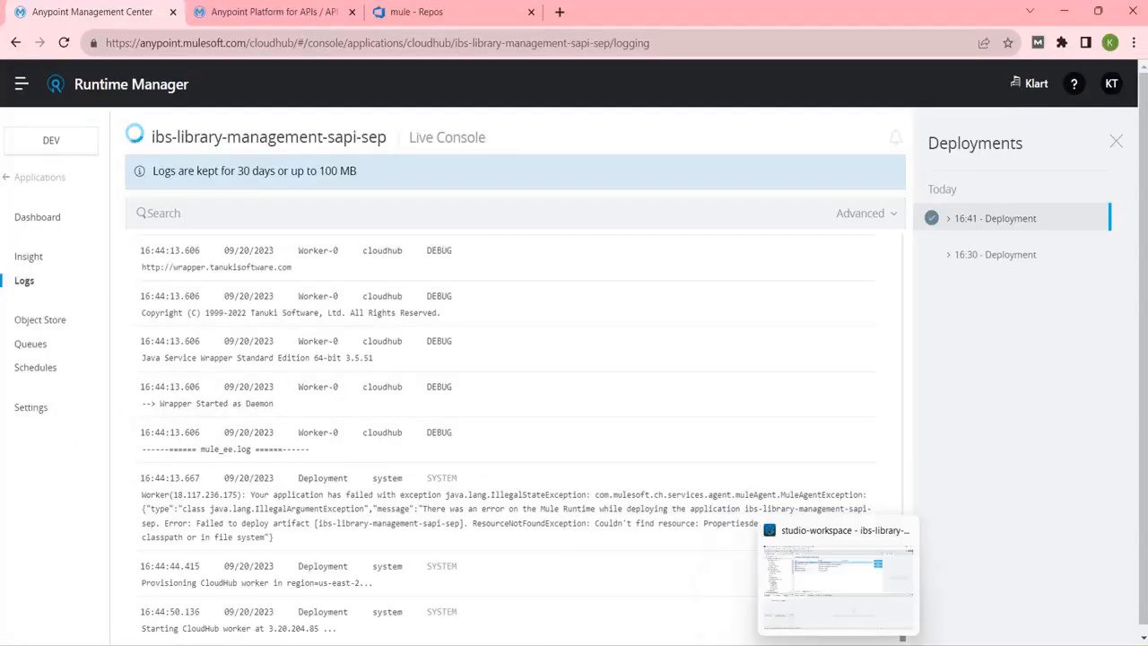
click(807, 560)
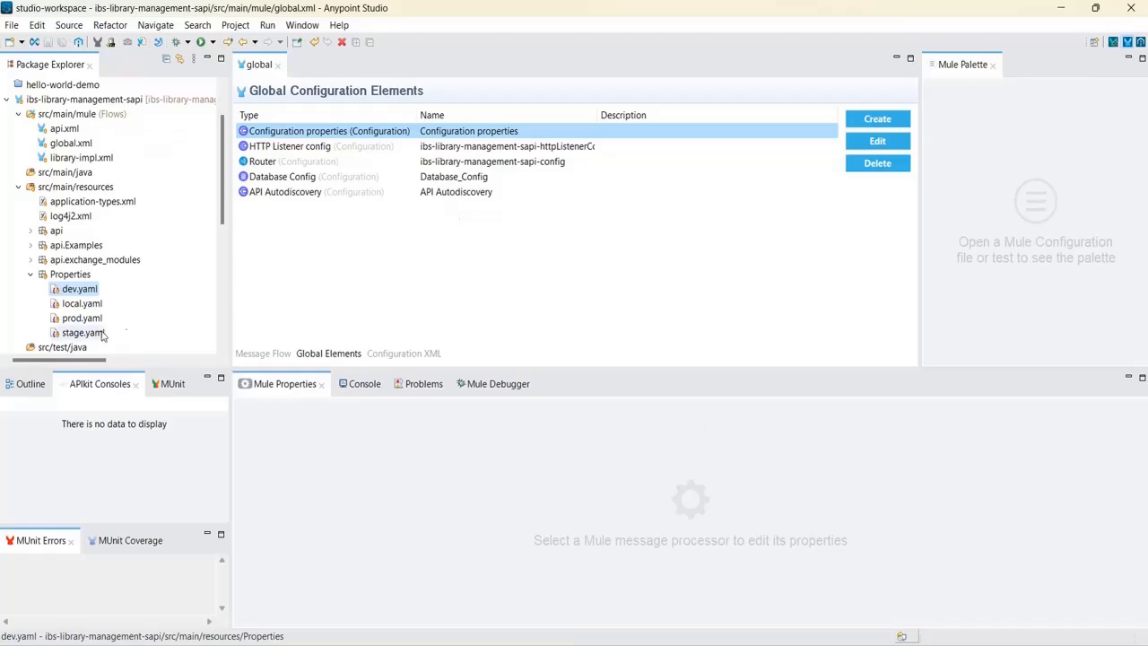
Change the Configuration properties file to Properties/${env}.yaml and save global.xml.
double_click(481, 132)
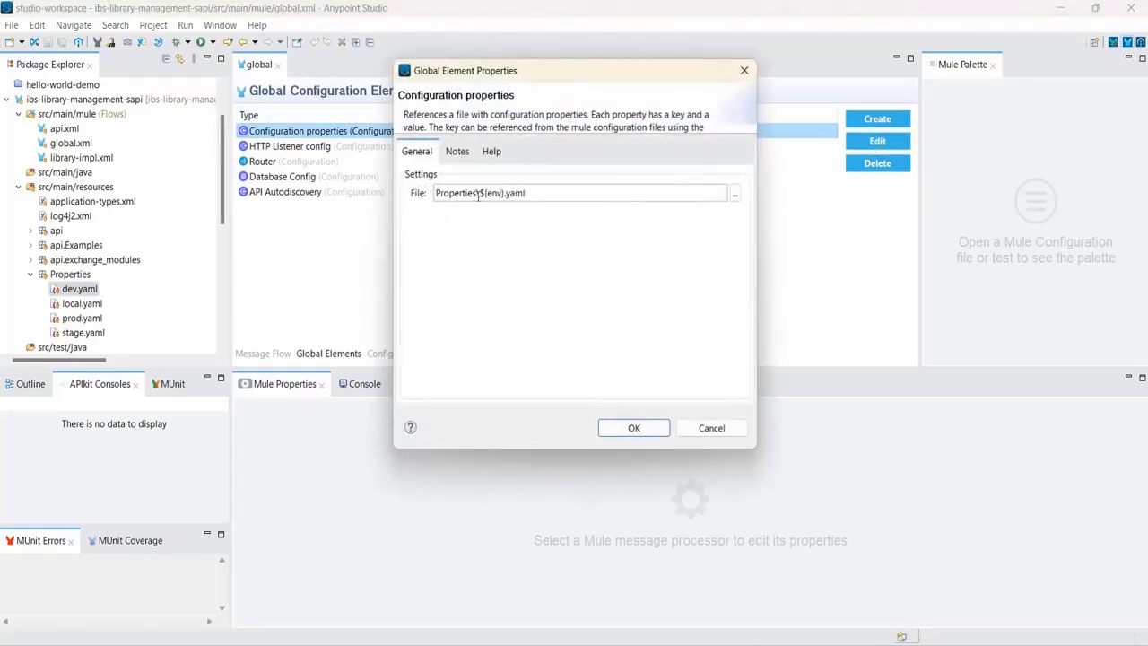
click(480, 193)
key(BackSpace)
text(/)
click(633, 428)
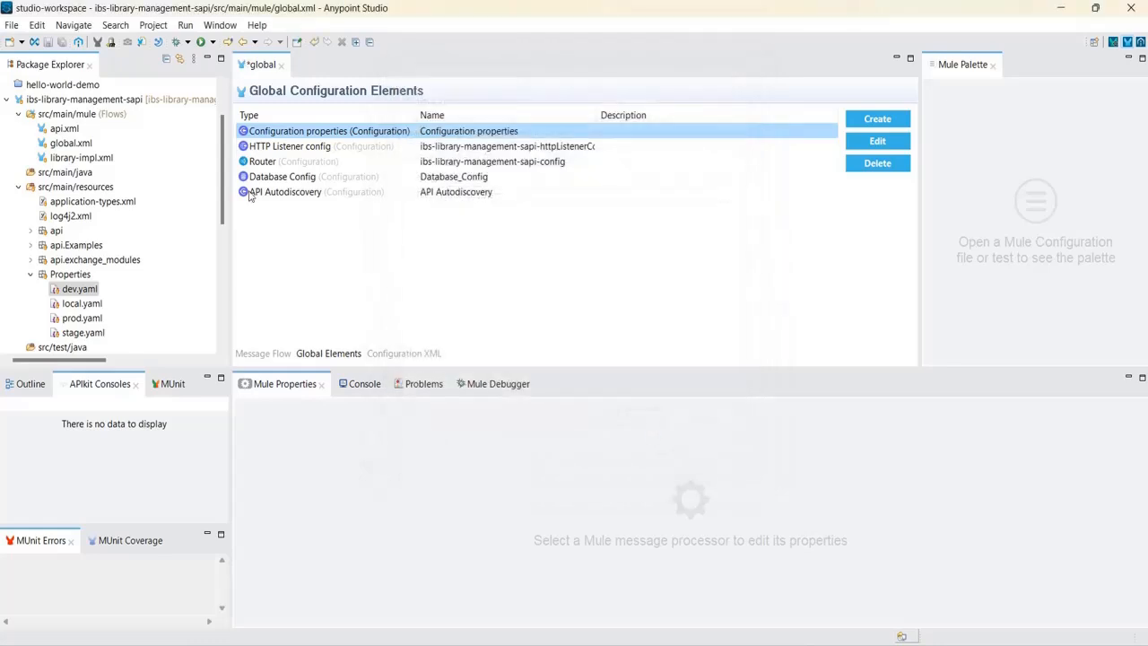
click(62, 43)
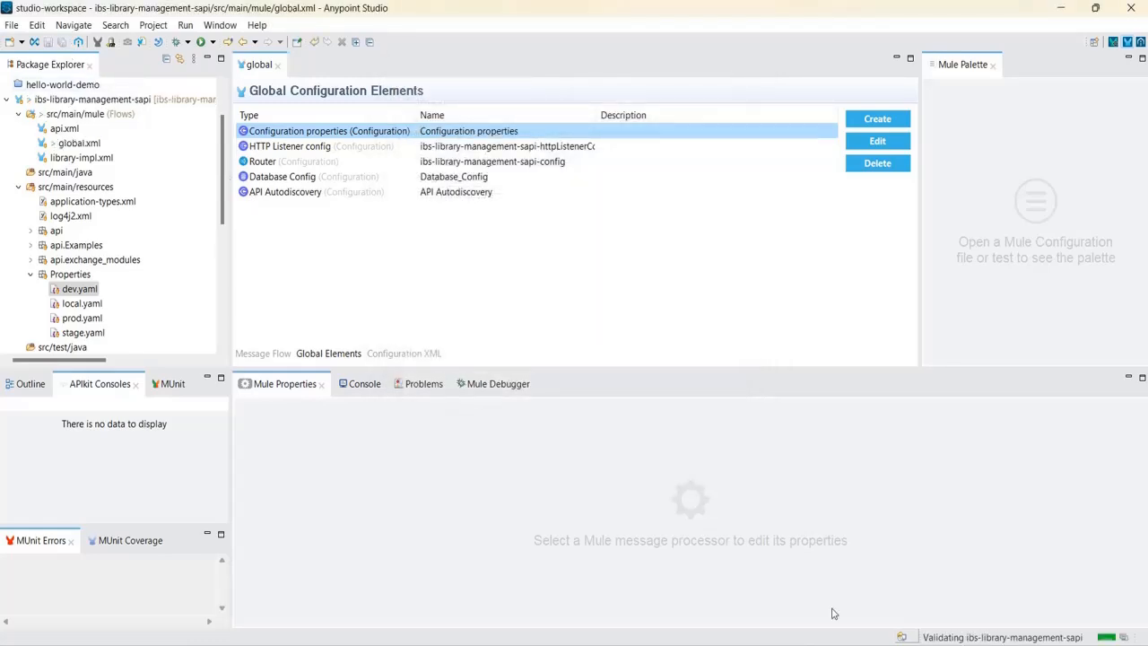
Select the ibs-library-management-sapi project in the Package Explorer.
mouse_move(838, 644)
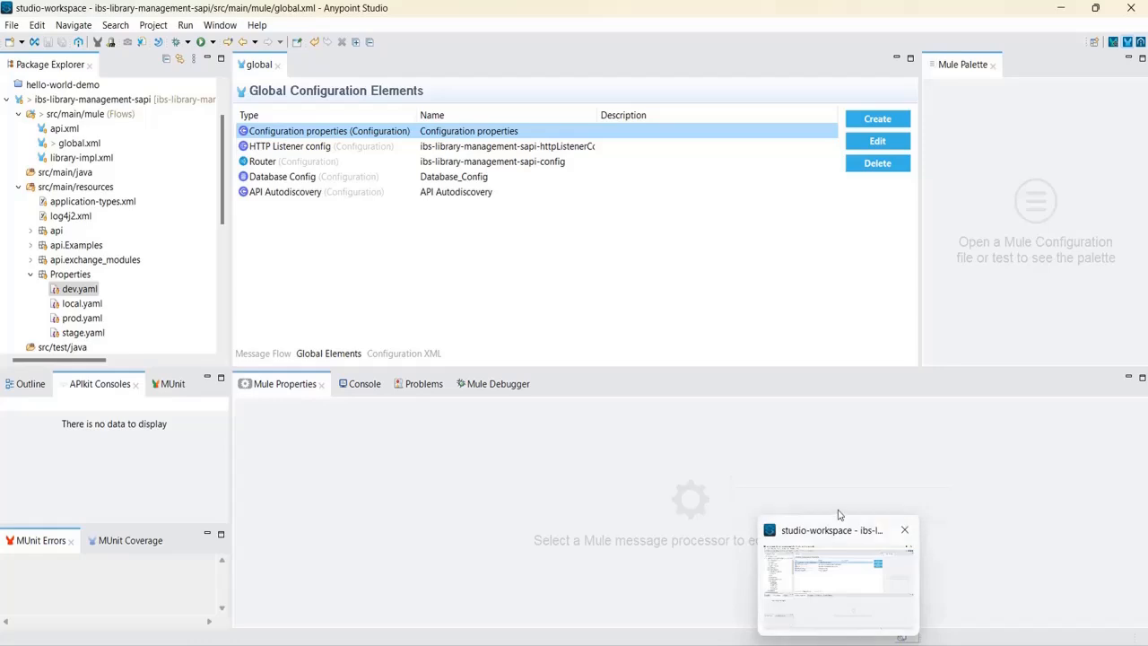
click(780, 538)
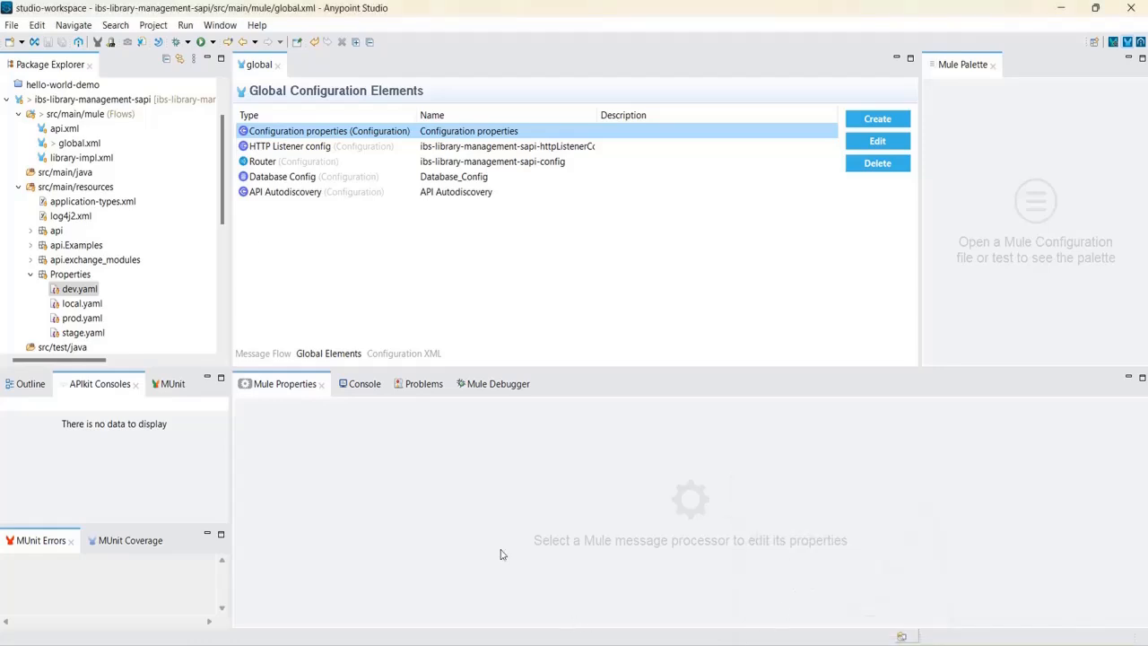
click(111, 104)
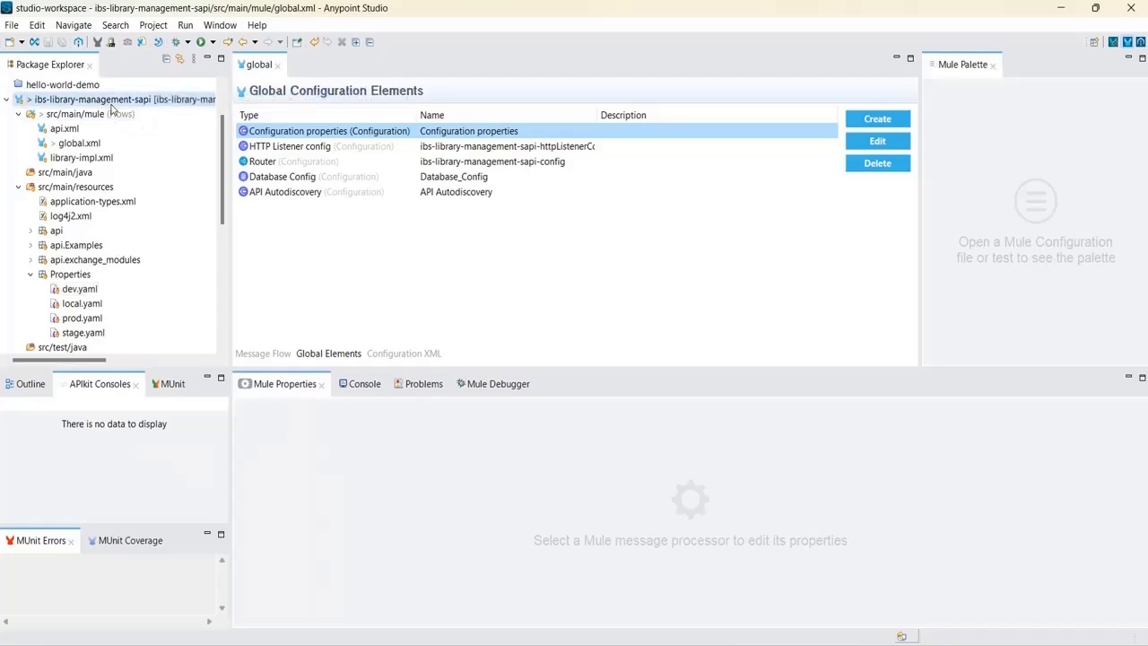
Open Deploy to CloudHub for ibs-library-management-sapi and maximize the deployment window.
right_click(111, 108)
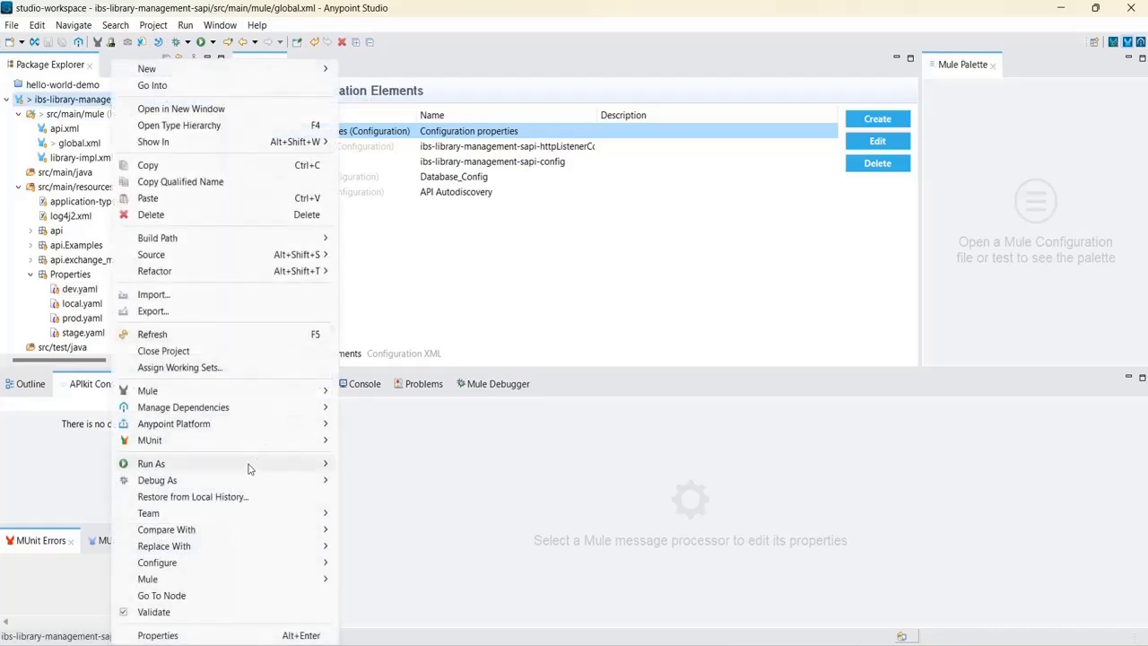
mouse_move(208, 428)
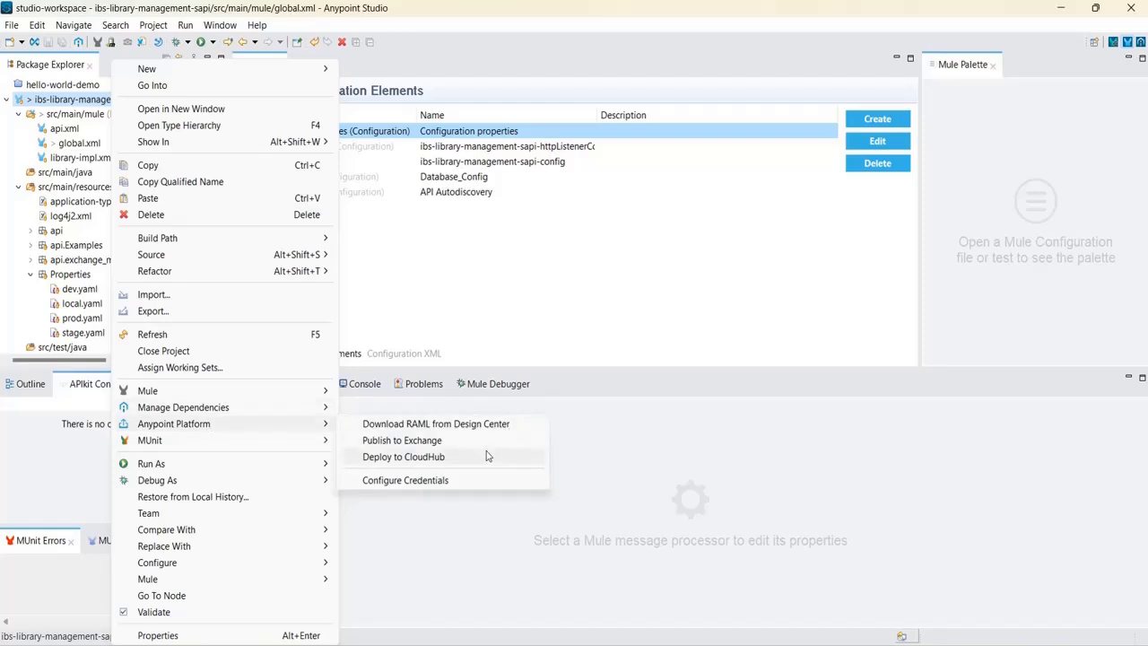
click(475, 458)
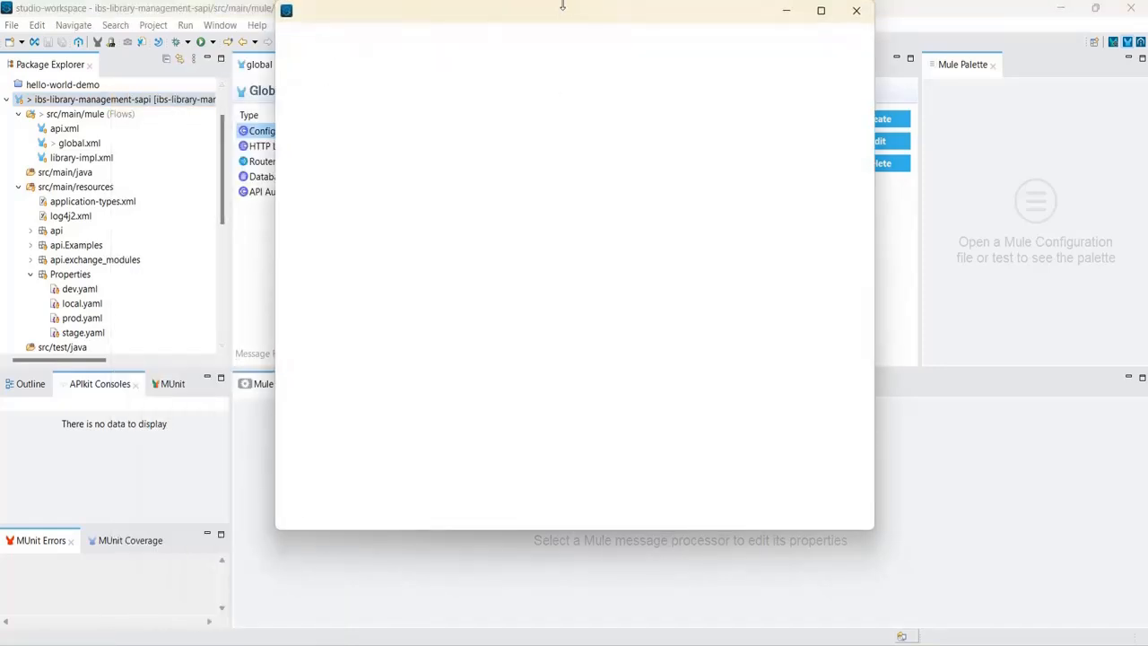
drag(556, 18, 537, 77)
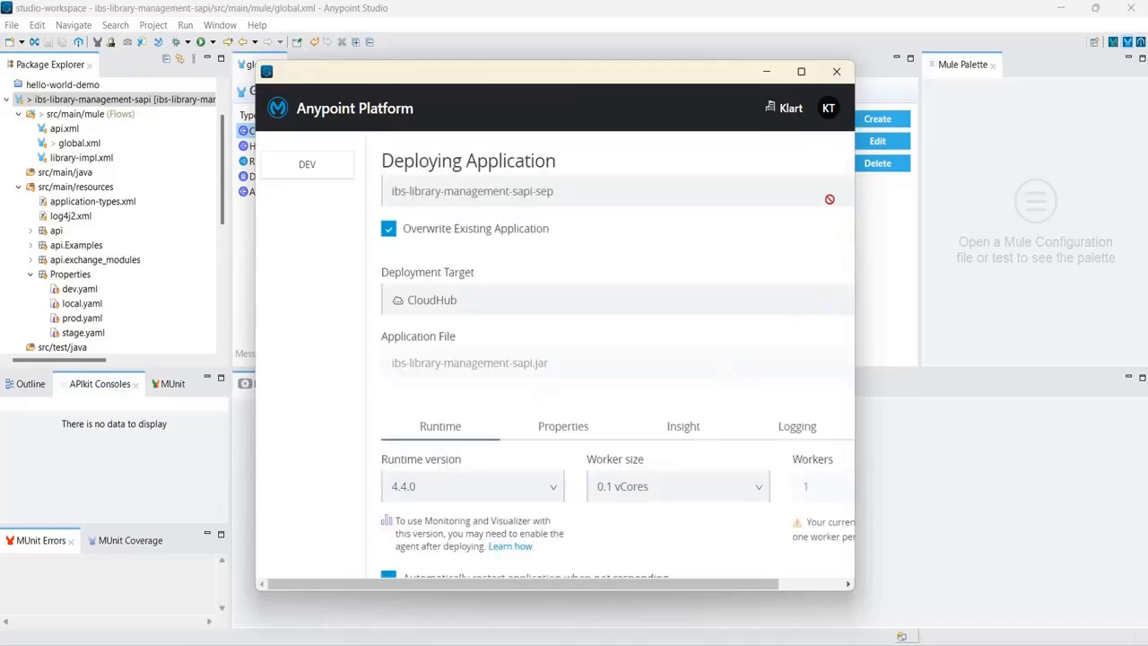
click(801, 72)
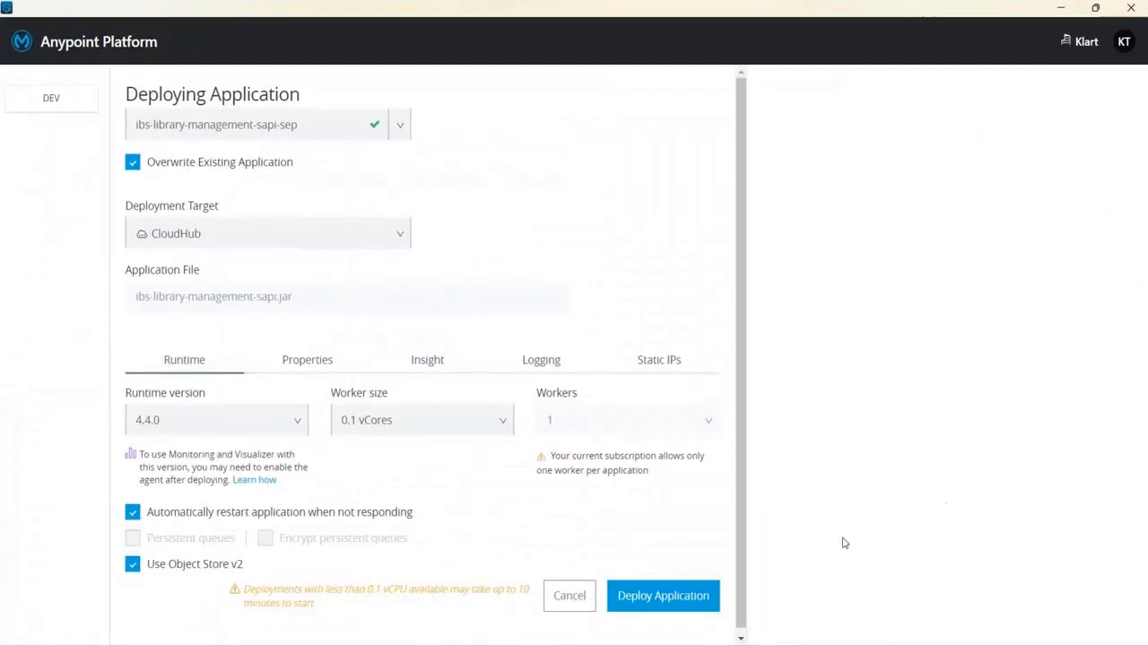
Launch the CloudHub deployment of ibs-library-management-sapi-sep and glance at the API notes.
click(677, 599)
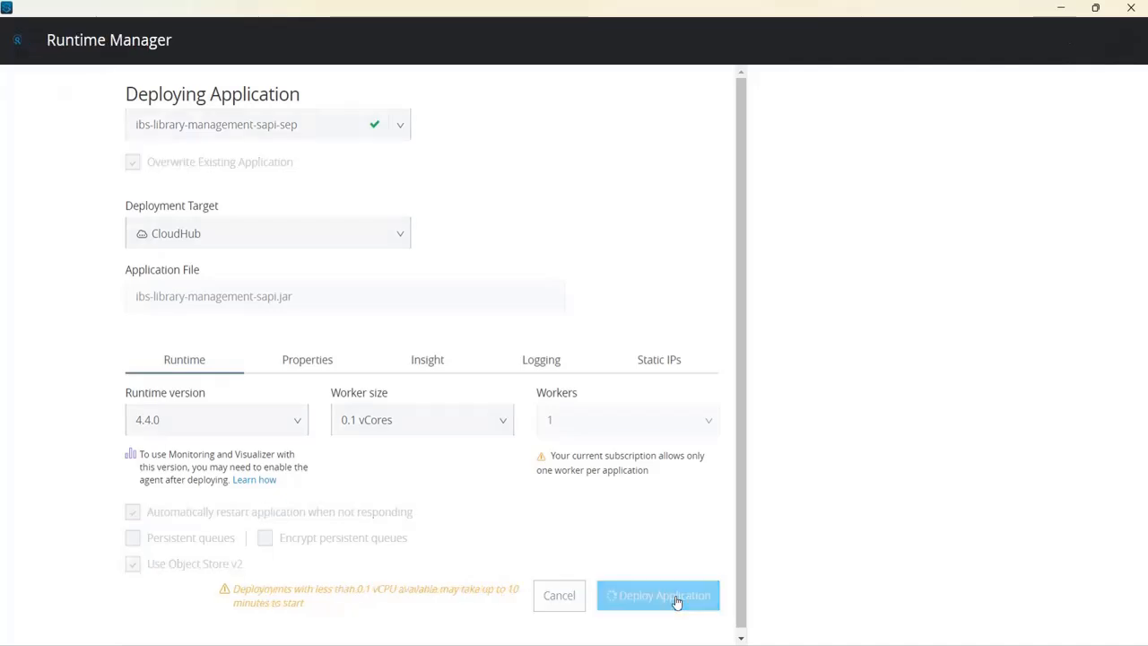
click(1094, 9)
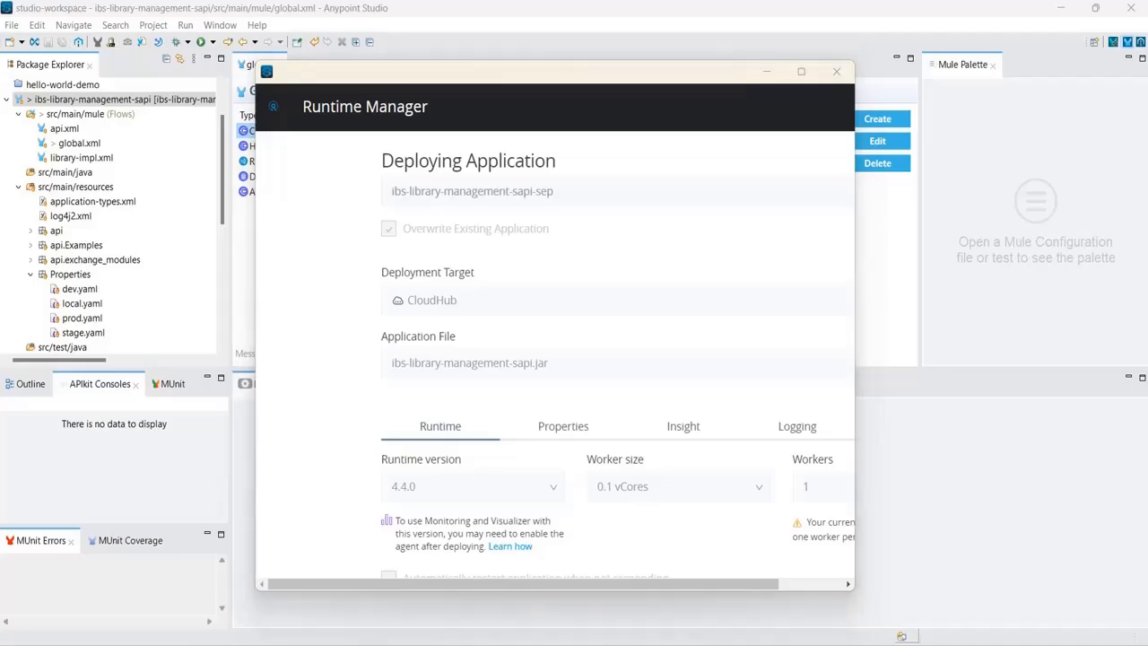
key(alt+Tab)
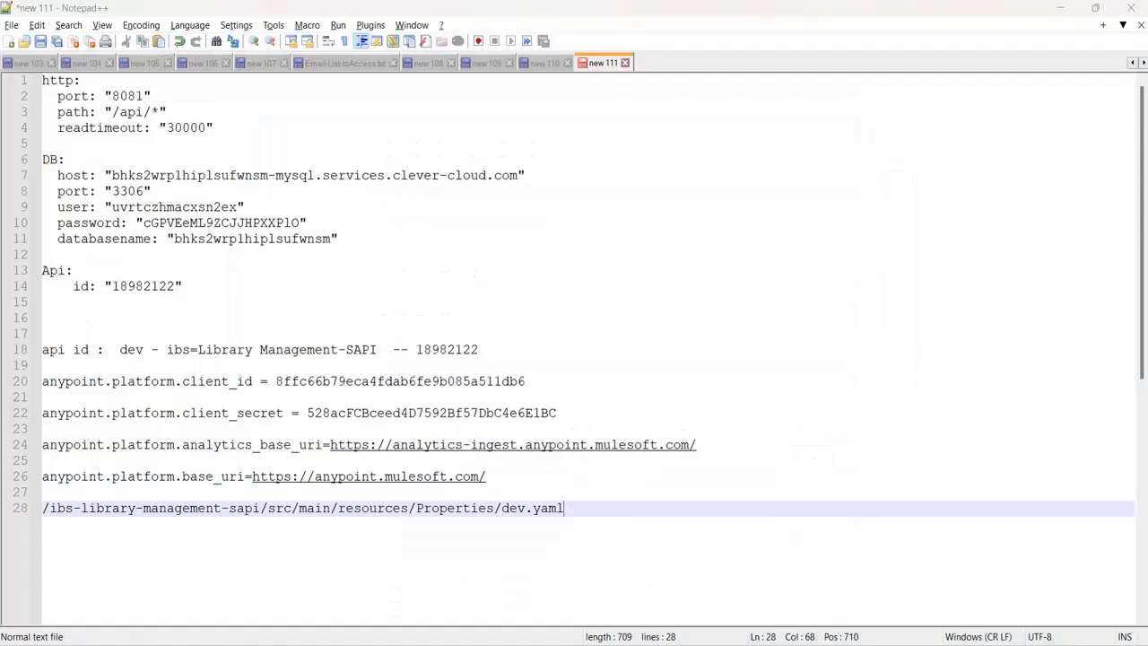
key(alt+Tab)
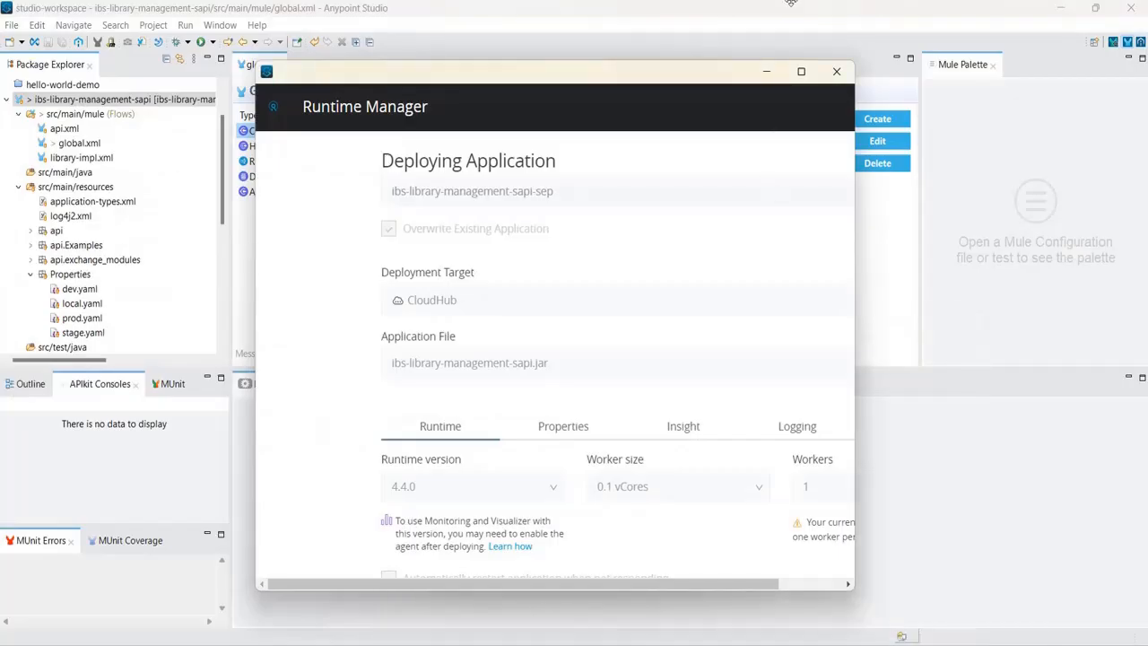
Review the deployment: ibs-library-management-sapi.jar on runtime 4.4.0, 0.1 vCores, 1 worker.
click(802, 79)
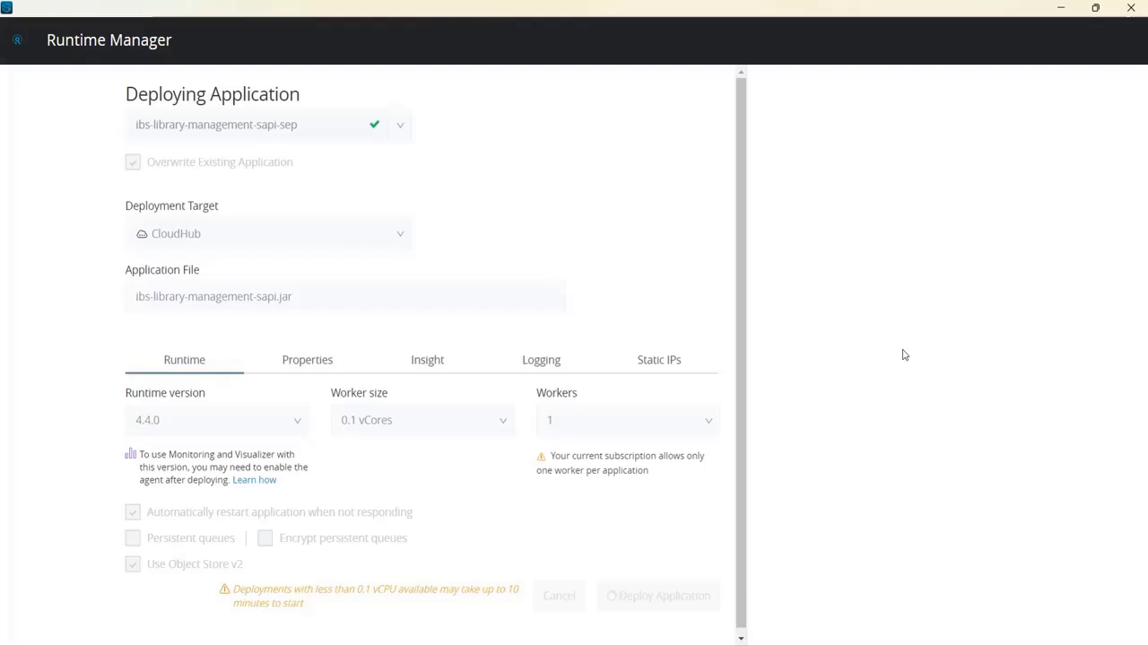
click(1096, 9)
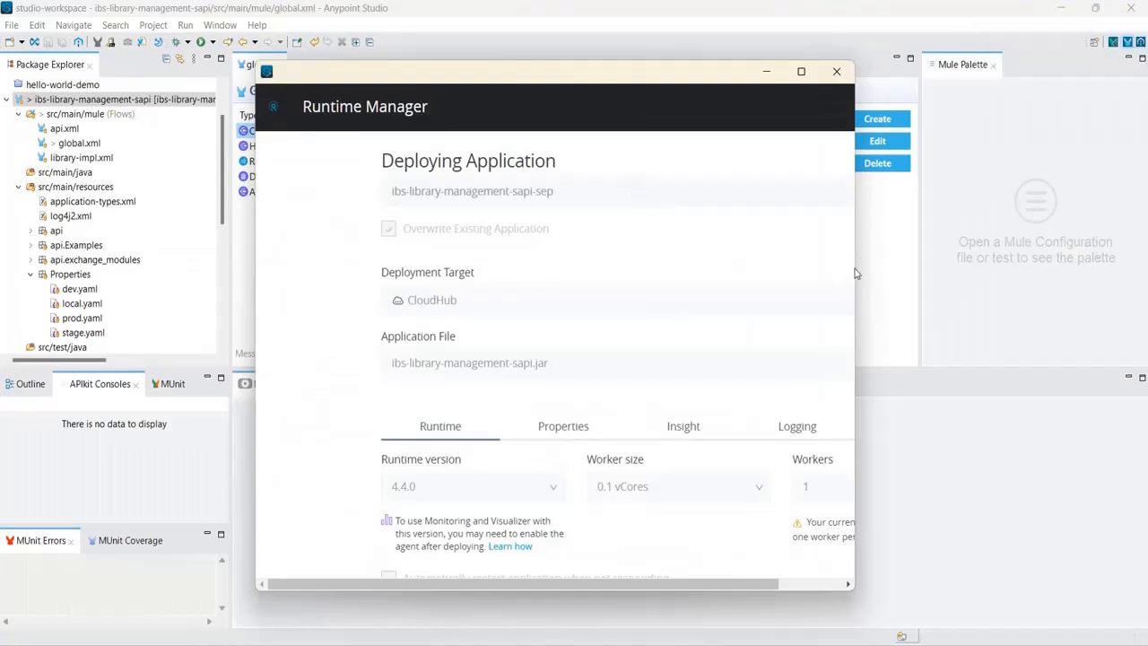
drag(854, 273, 1029, 274)
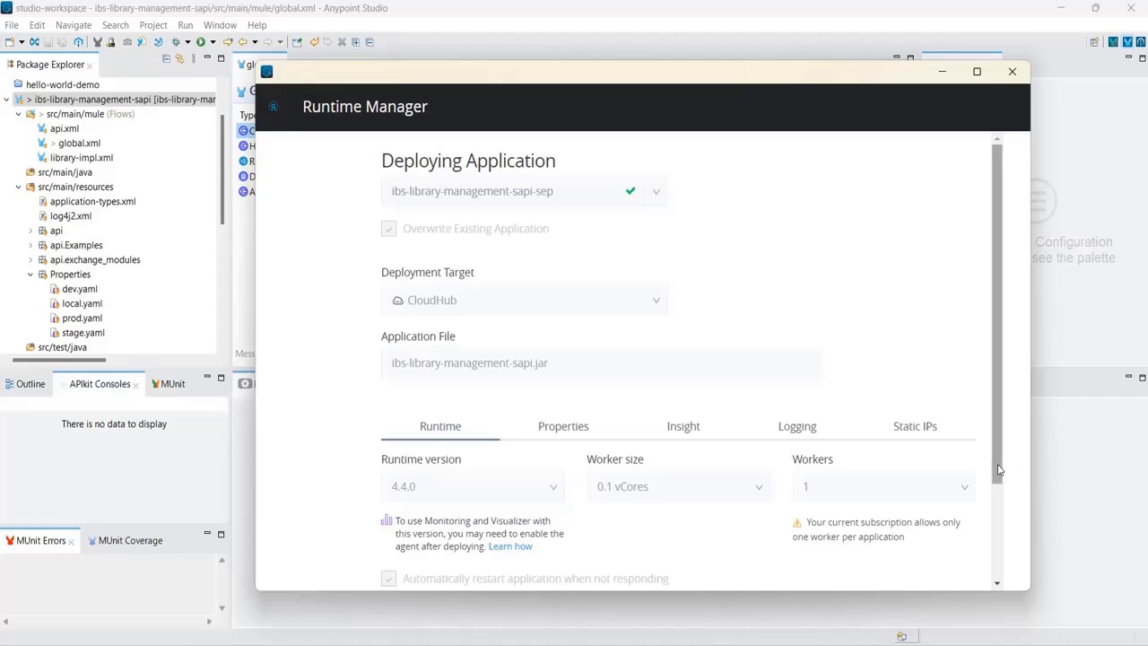
drag(998, 470, 1018, 602)
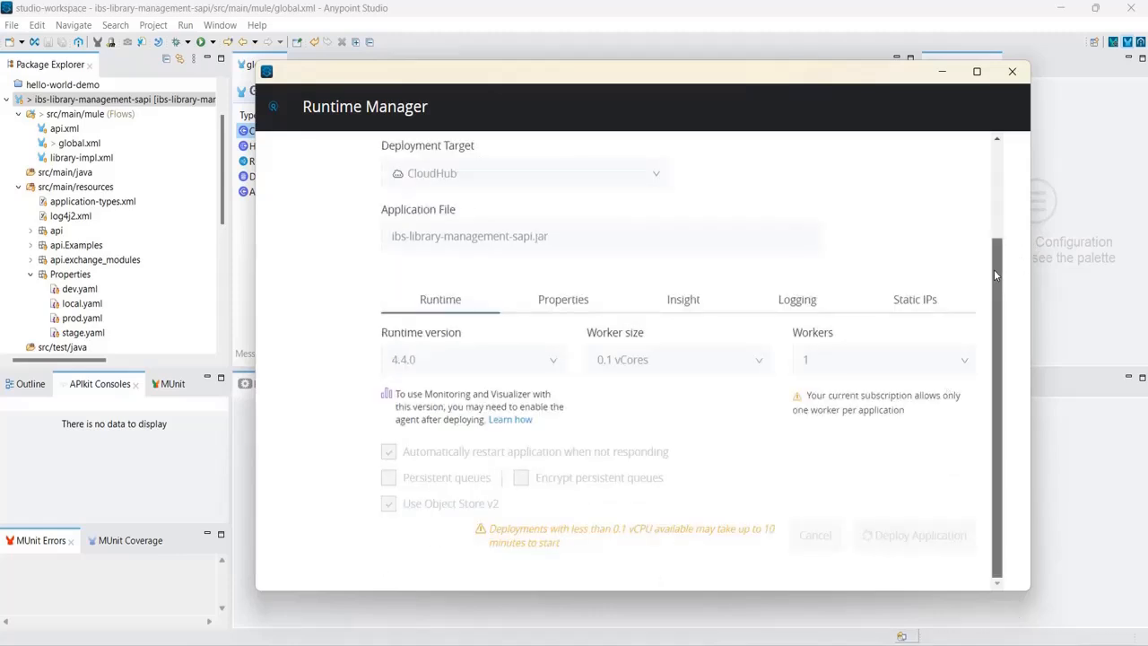
drag(993, 275, 988, 179)
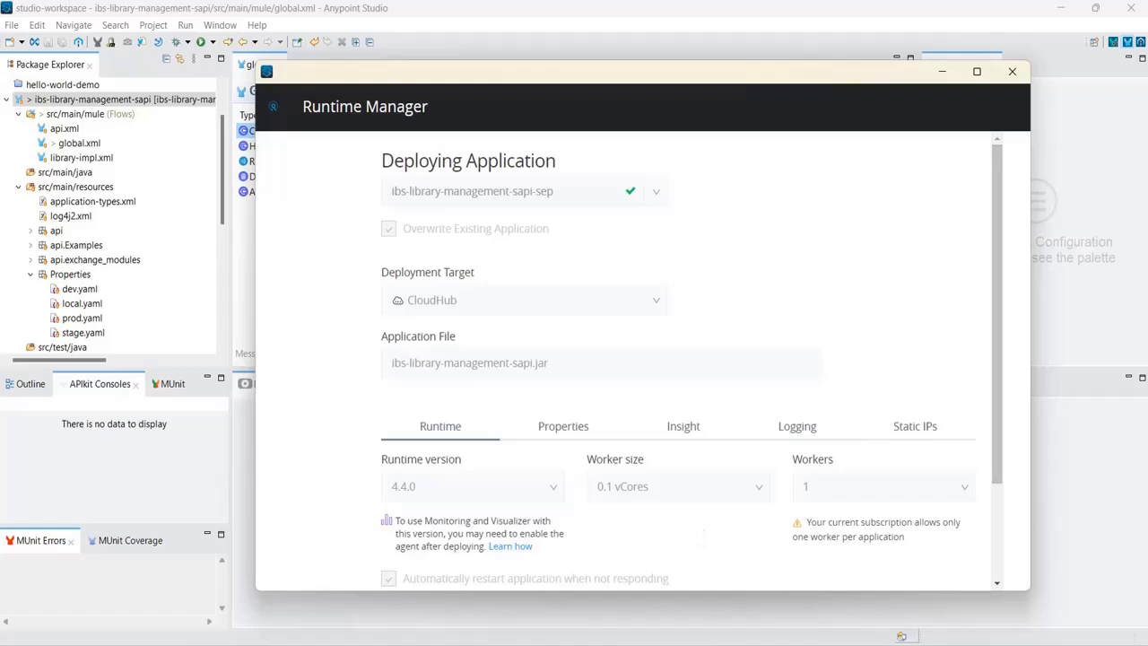
Reload the ibs-library-management-sapi-sep Logs page in the browser.
click(782, 551)
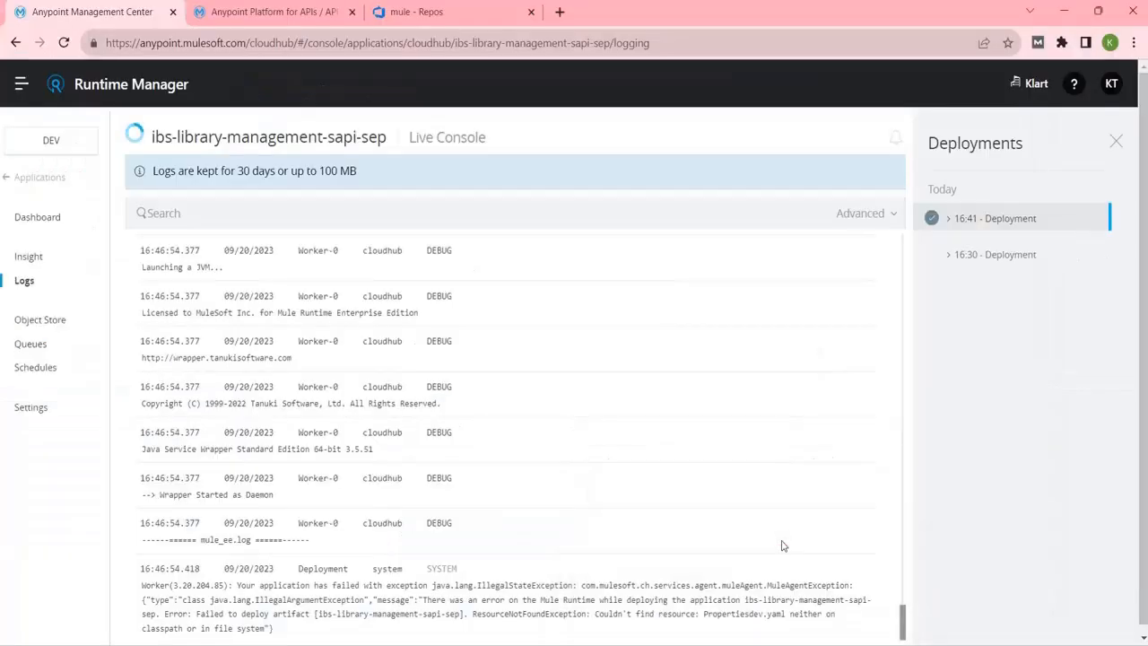
click(690, 52)
key(ctrl+a)
key(Return)
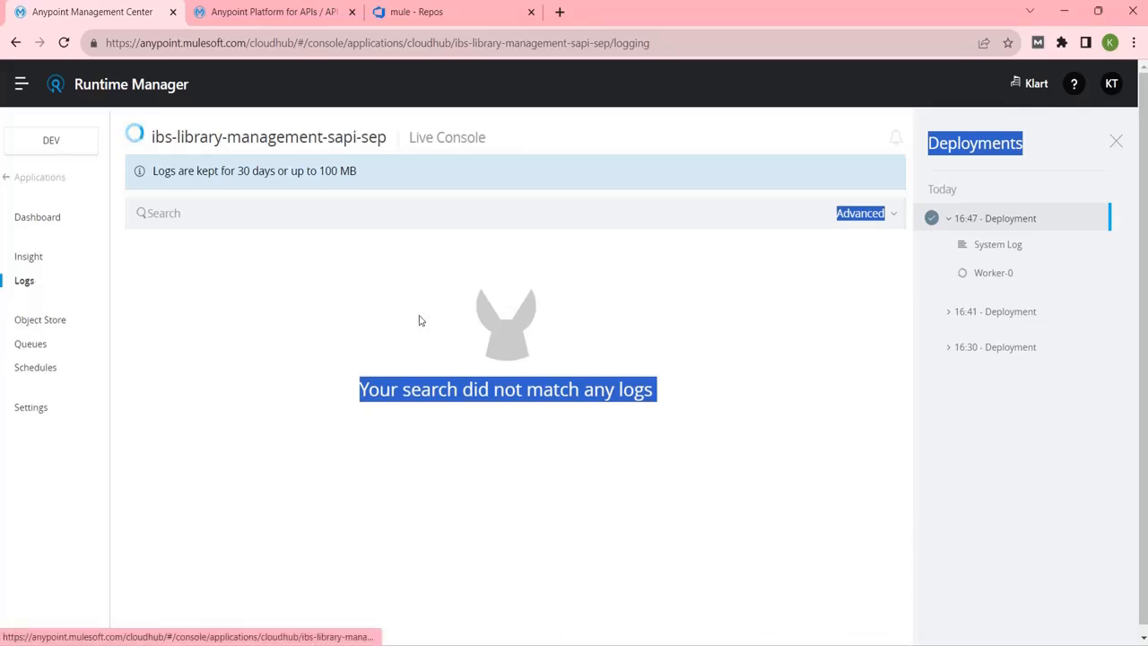
click(427, 457)
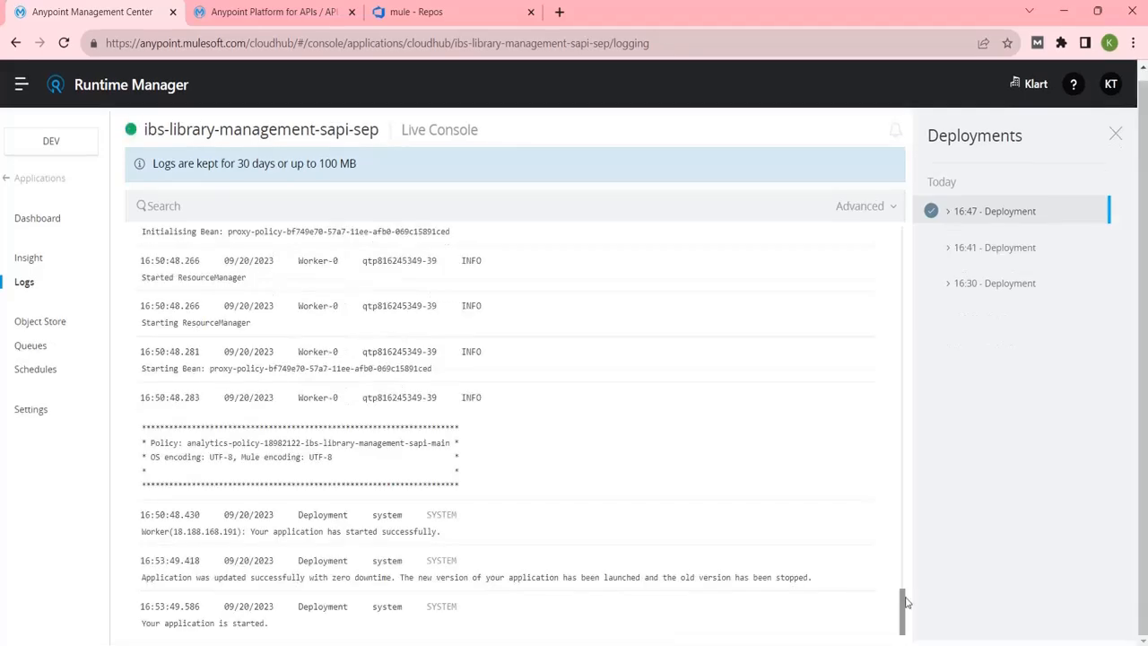
Find the 16:47 deployment entries and highlight the line saying API 18982122 is unblocked.
scroll(902, 603, up, 3)
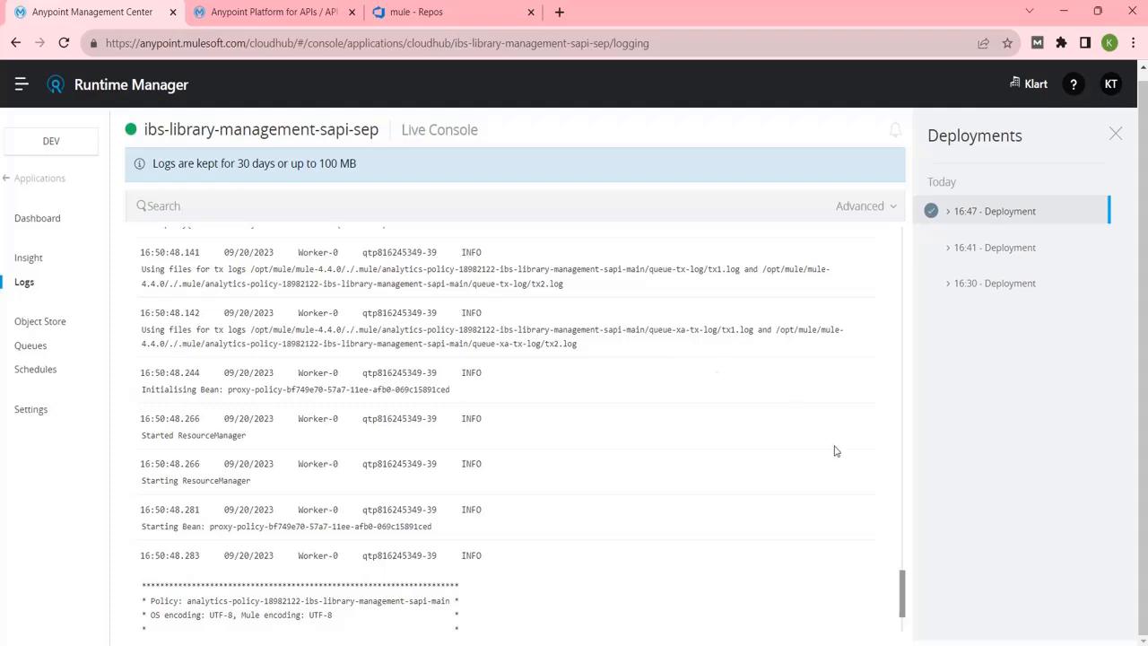
mouse_move(903, 587)
mouse_down()
mouse_move(904, 628)
mouse_move(918, 587)
mouse_up()
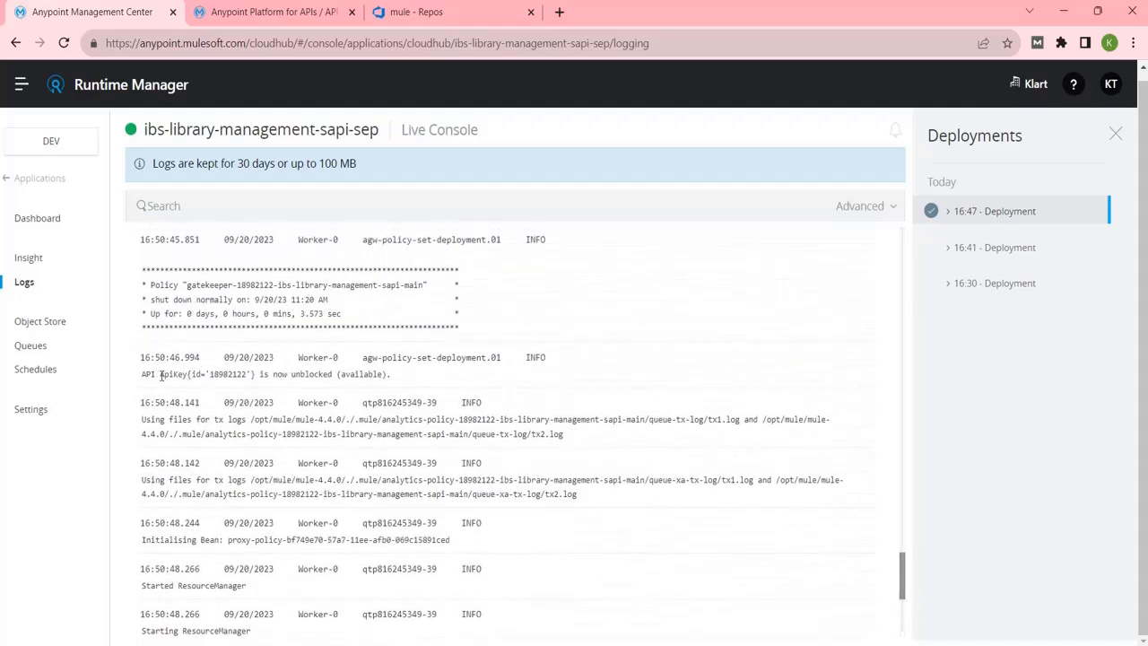
double_click(225, 374)
click(395, 379)
drag(395, 379, 133, 376)
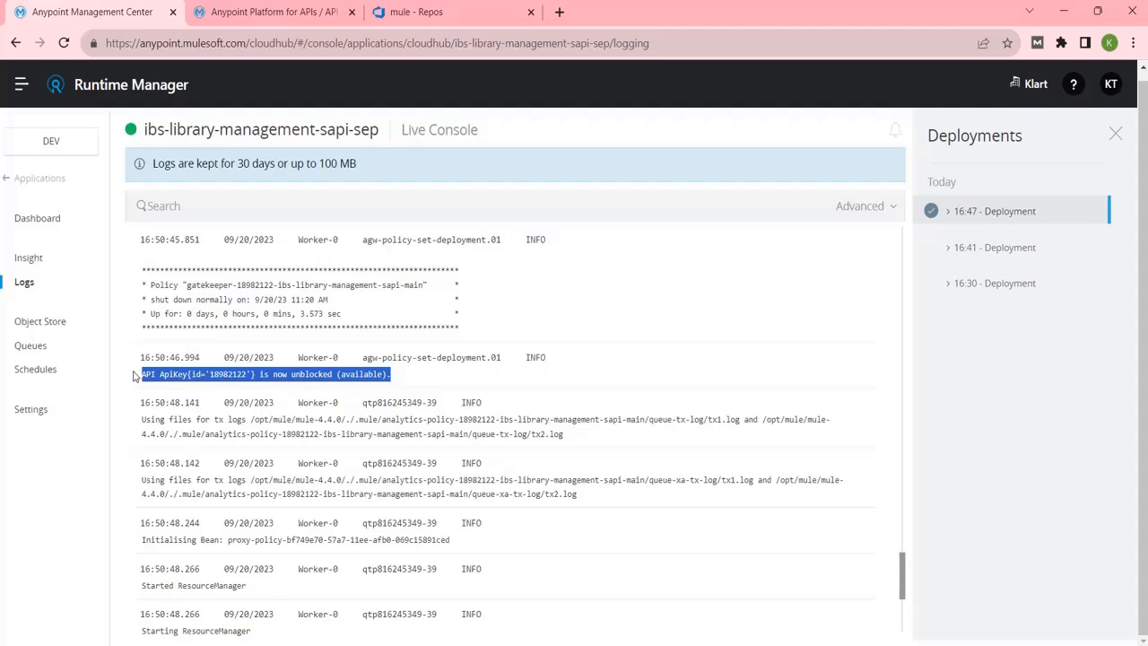
Reload API Administration to see the library management API Active, then return to the logs.
click(258, 17)
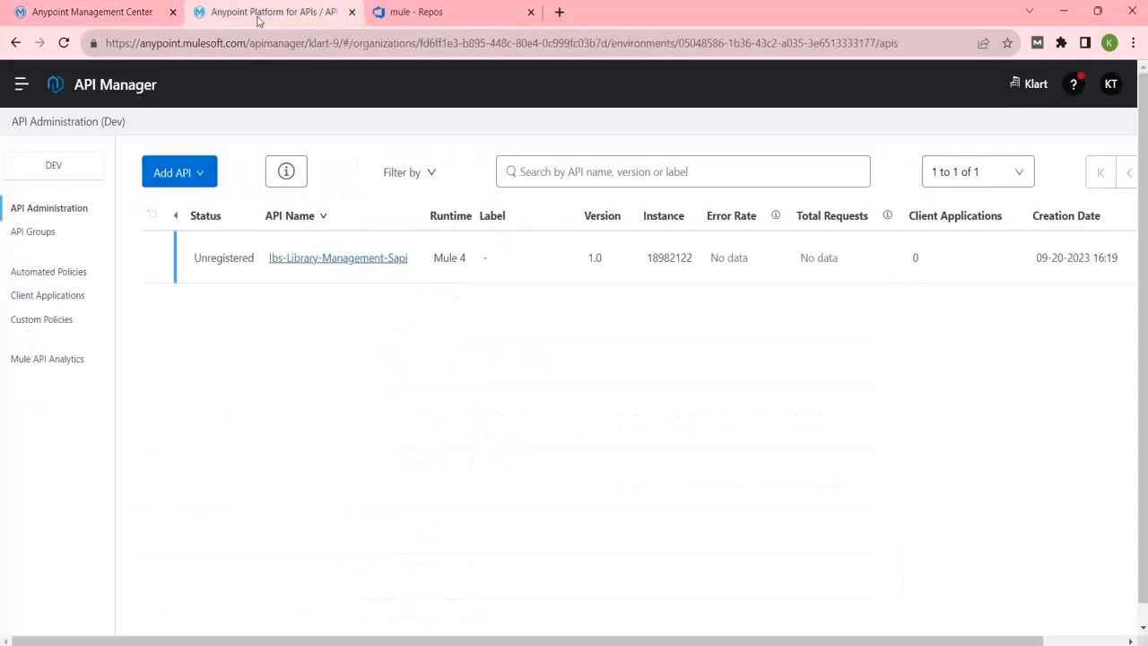
click(236, 46)
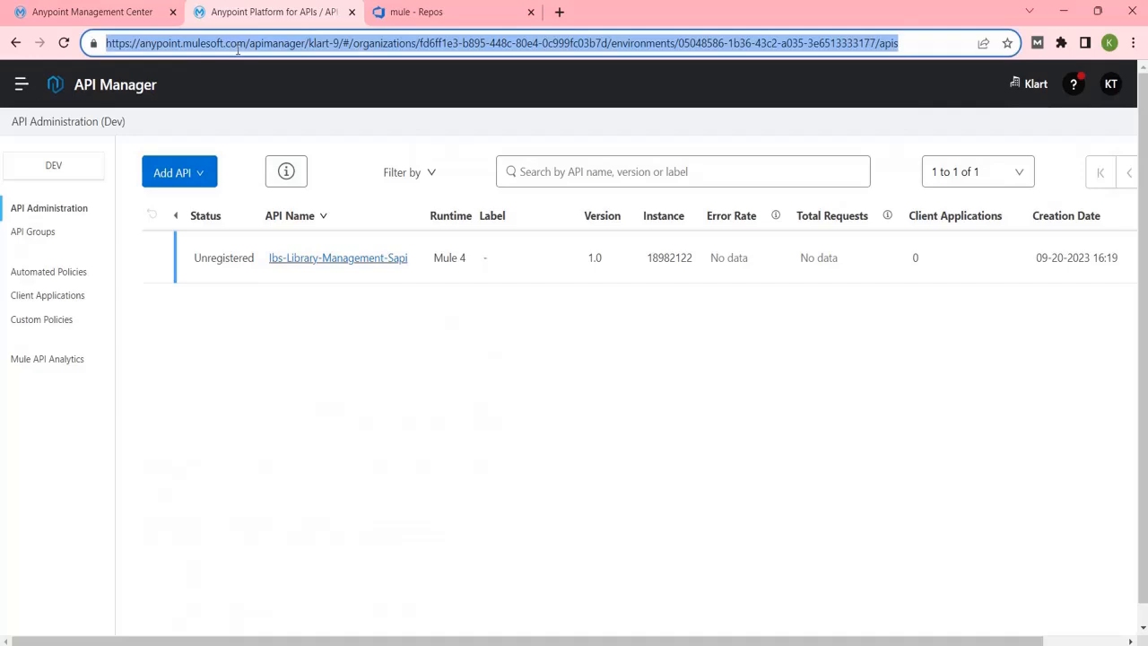
key(Return)
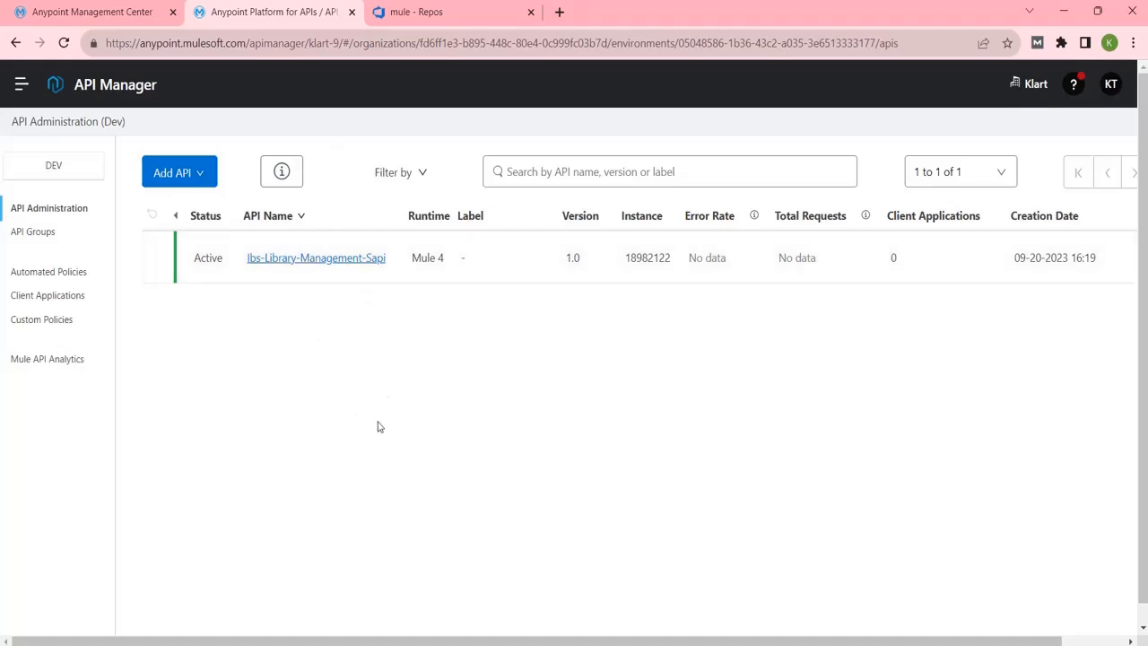
click(154, 22)
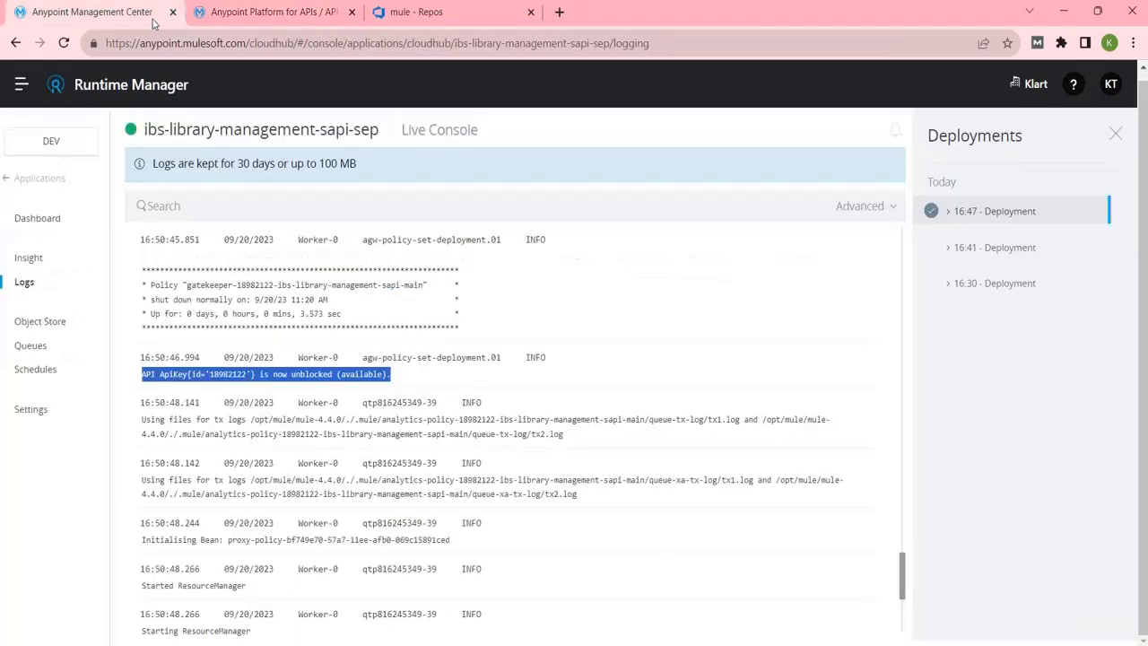
click(254, 7)
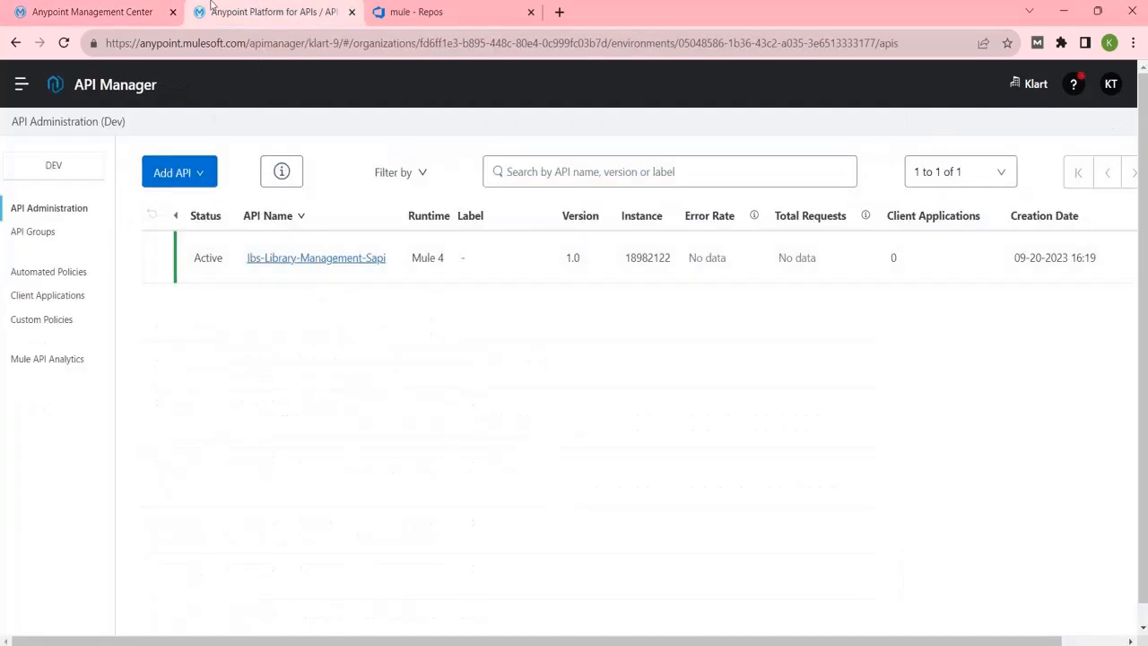
click(125, 12)
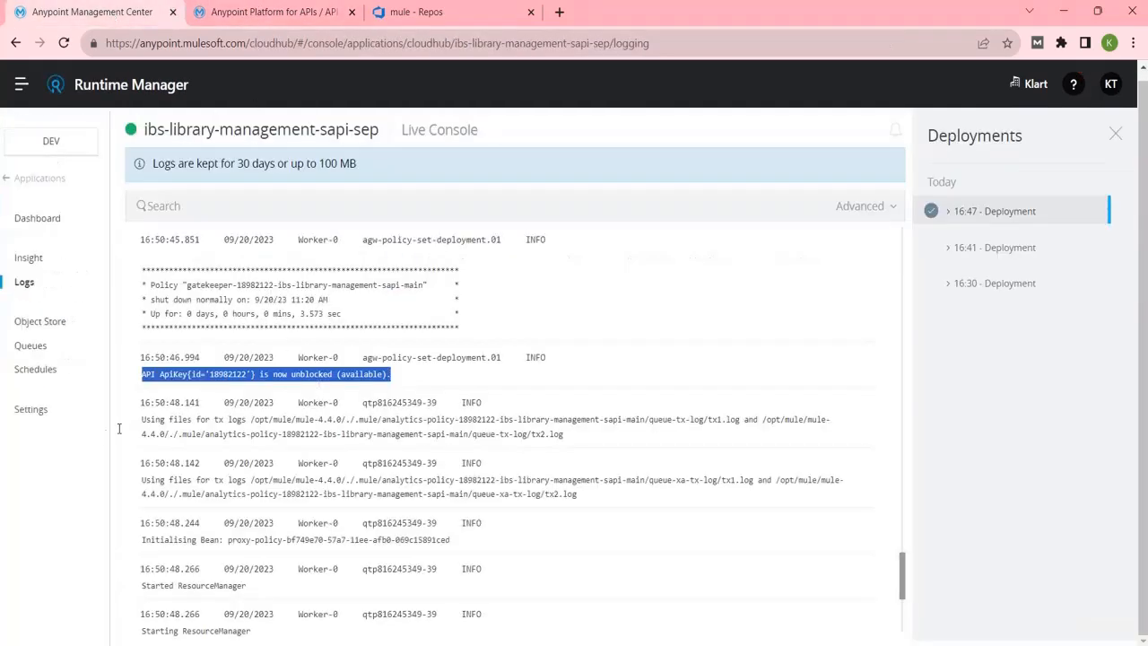
Select the app URL ibs-library-management-sapi-sep.us-e2.cloudhub.io in Settings and launch Postman.
click(42, 416)
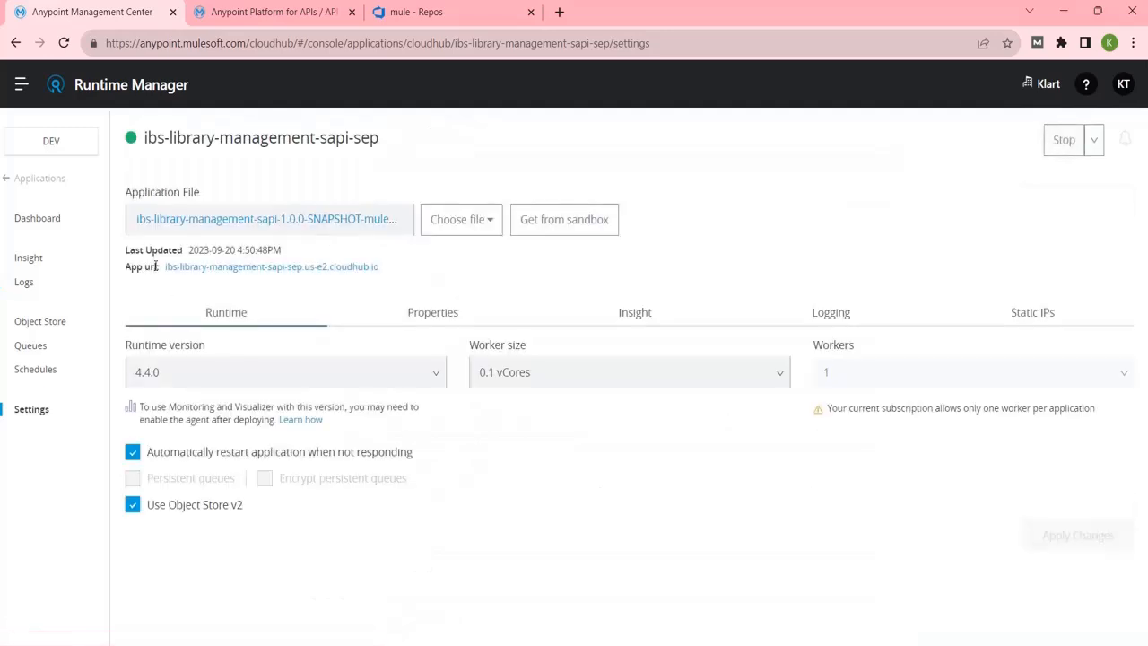
drag(164, 263, 416, 274)
key(ctrl+c)
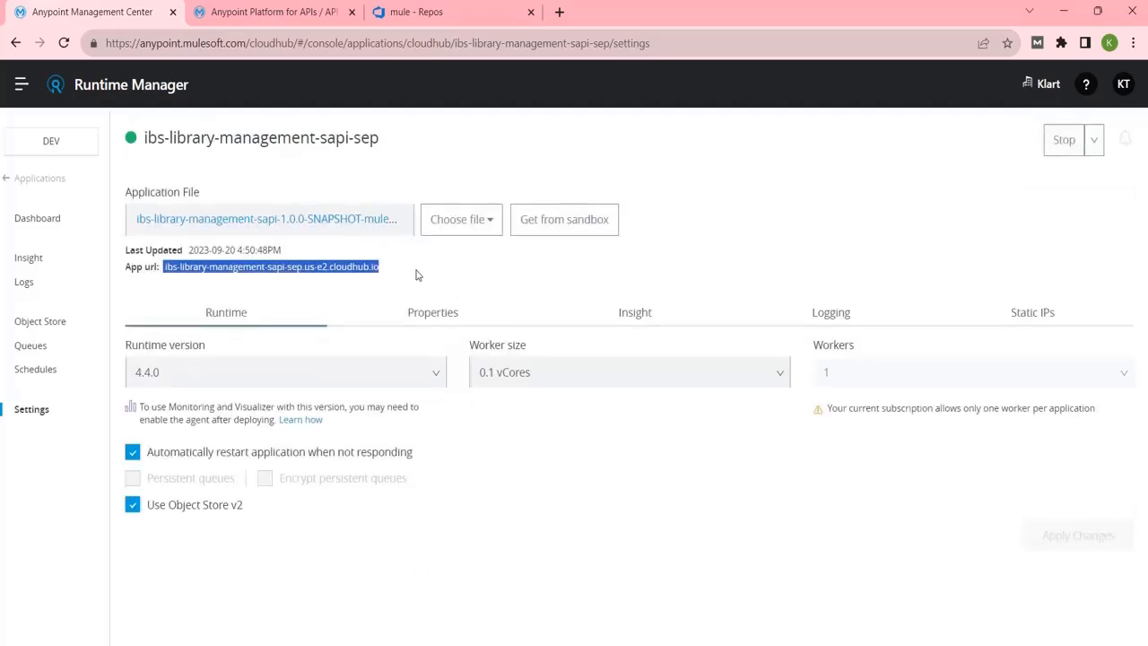
key(super)
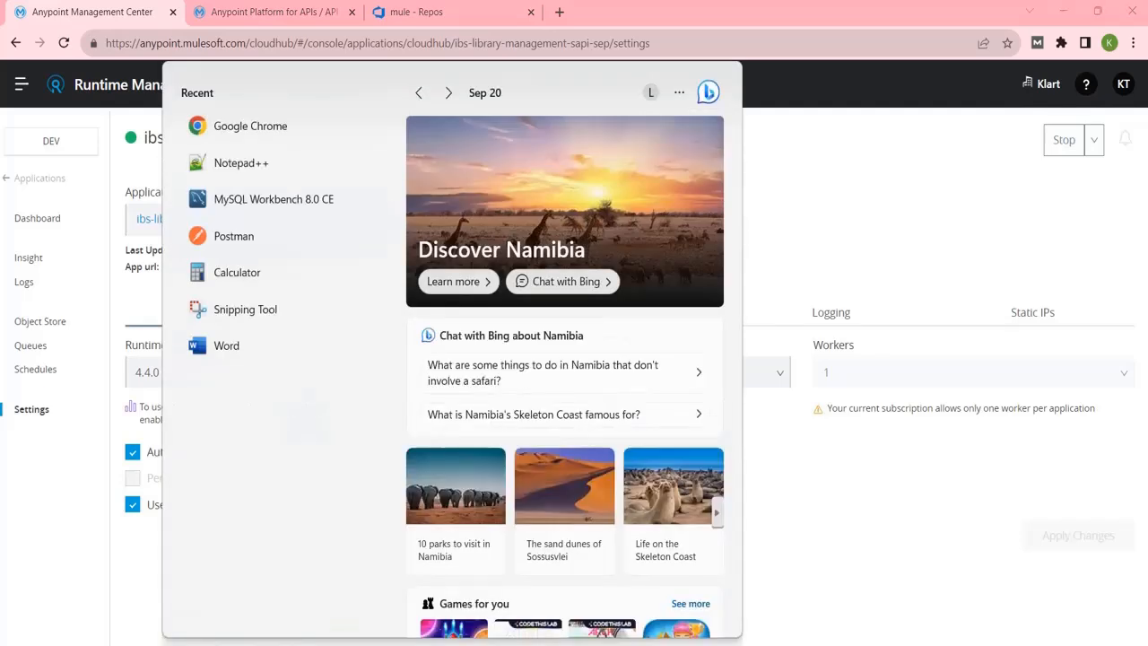
text(po)
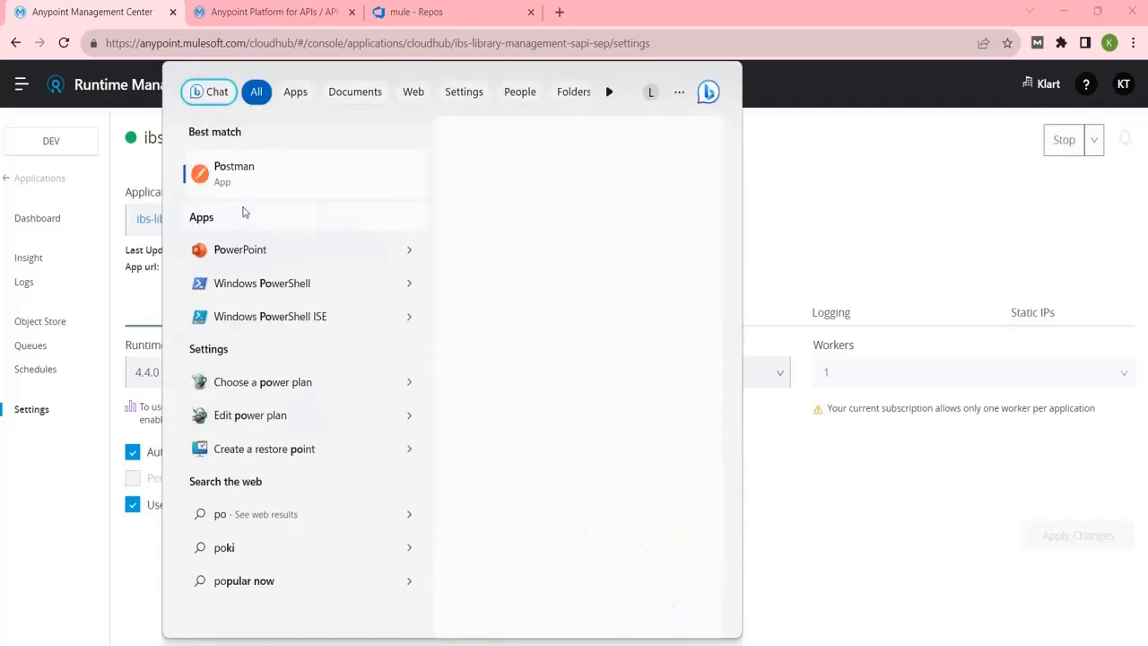
click(239, 189)
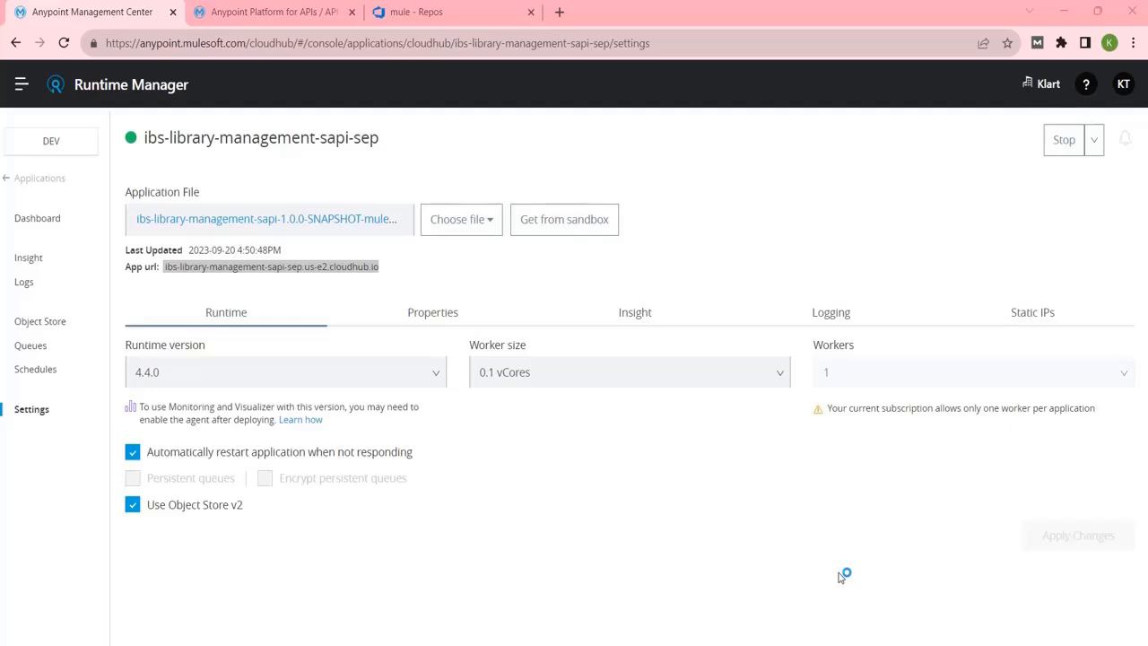
click(295, 13)
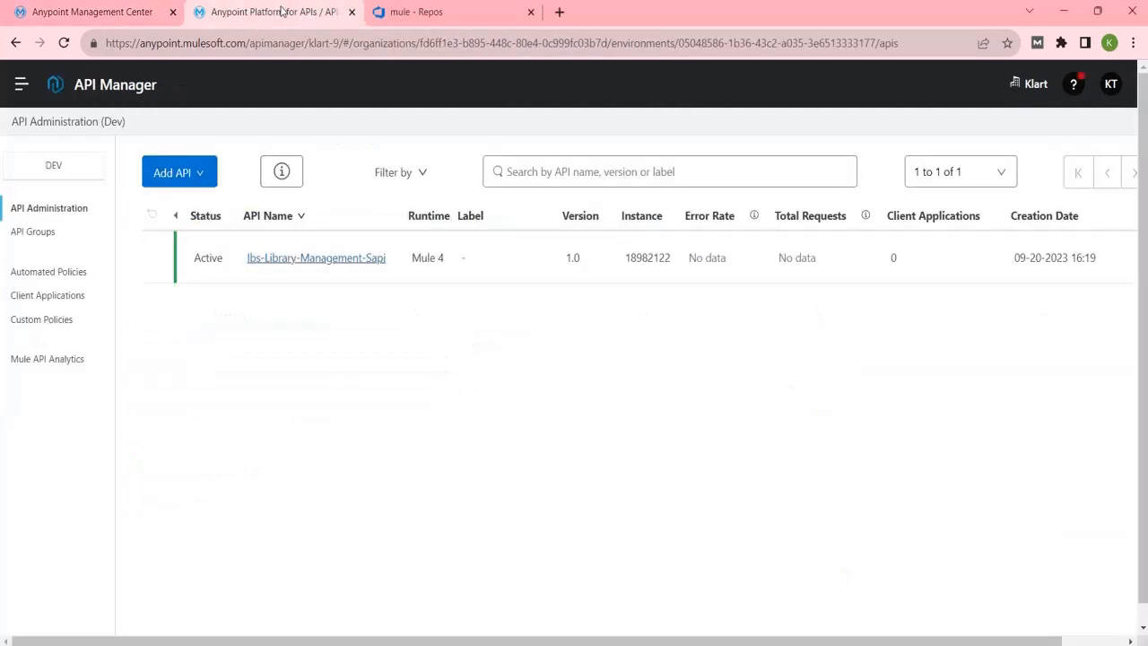
Swap the request host for the sapi-sep CloudHub address and send it, getting 200 OK.
click(344, 259)
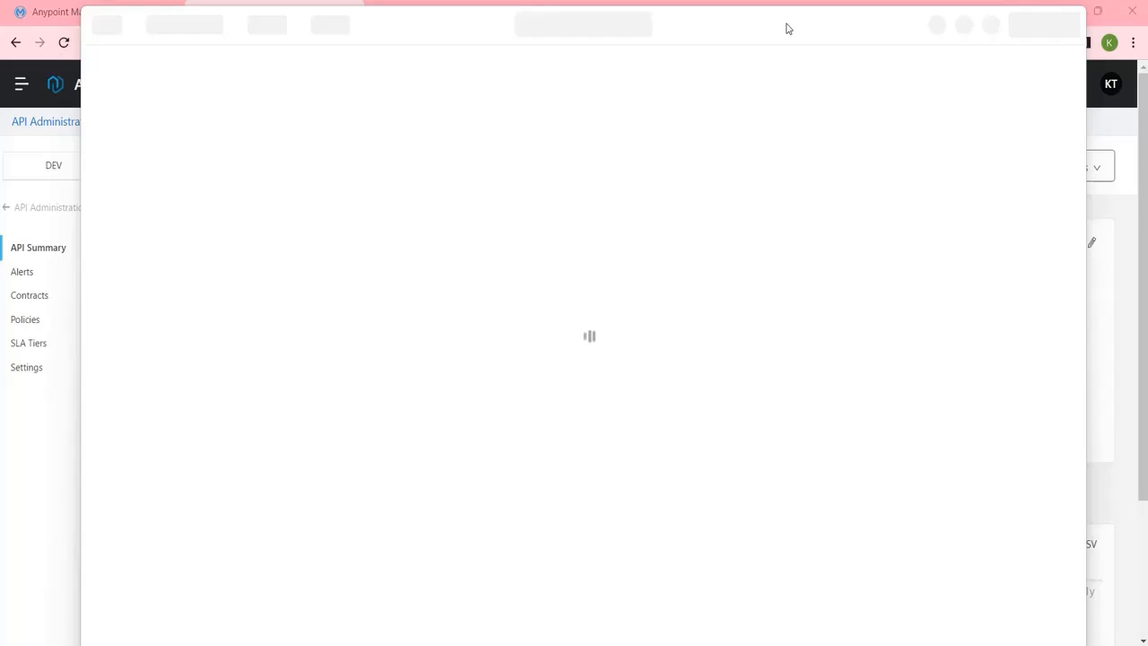
drag(786, 28, 789, 90)
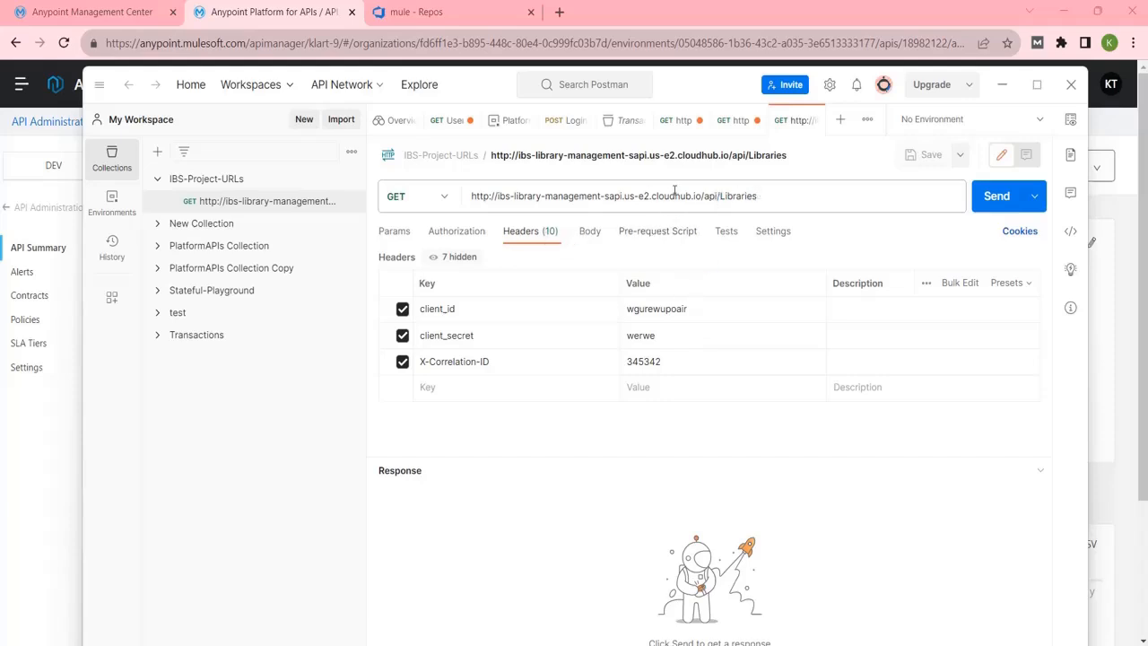
drag(702, 195, 495, 195)
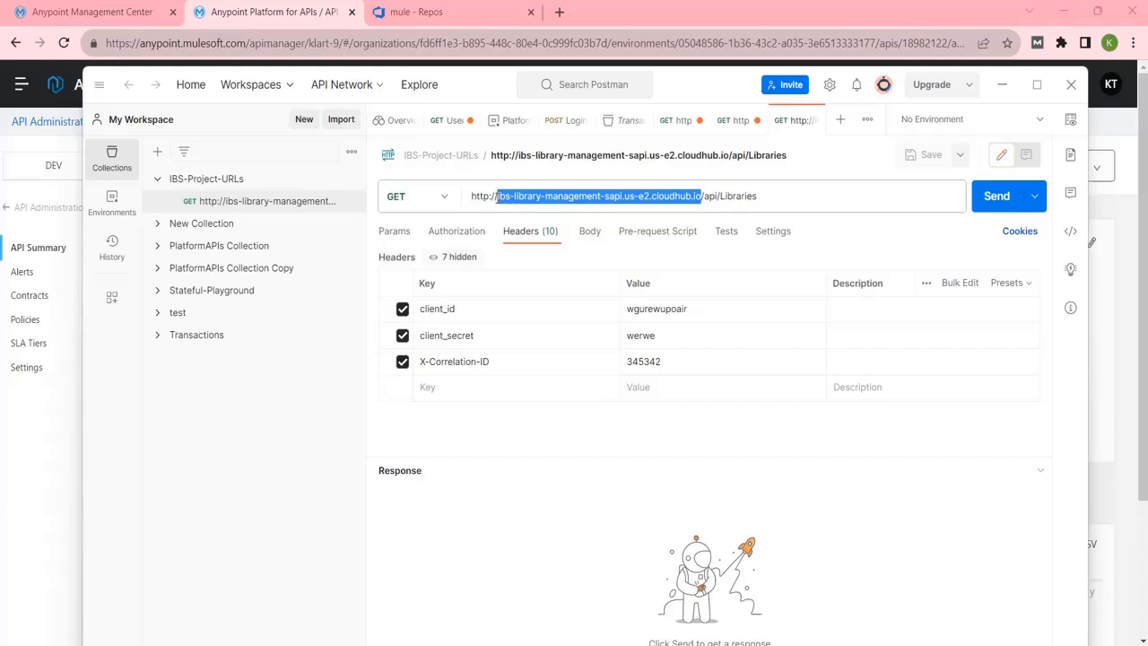
key(ctrl+v)
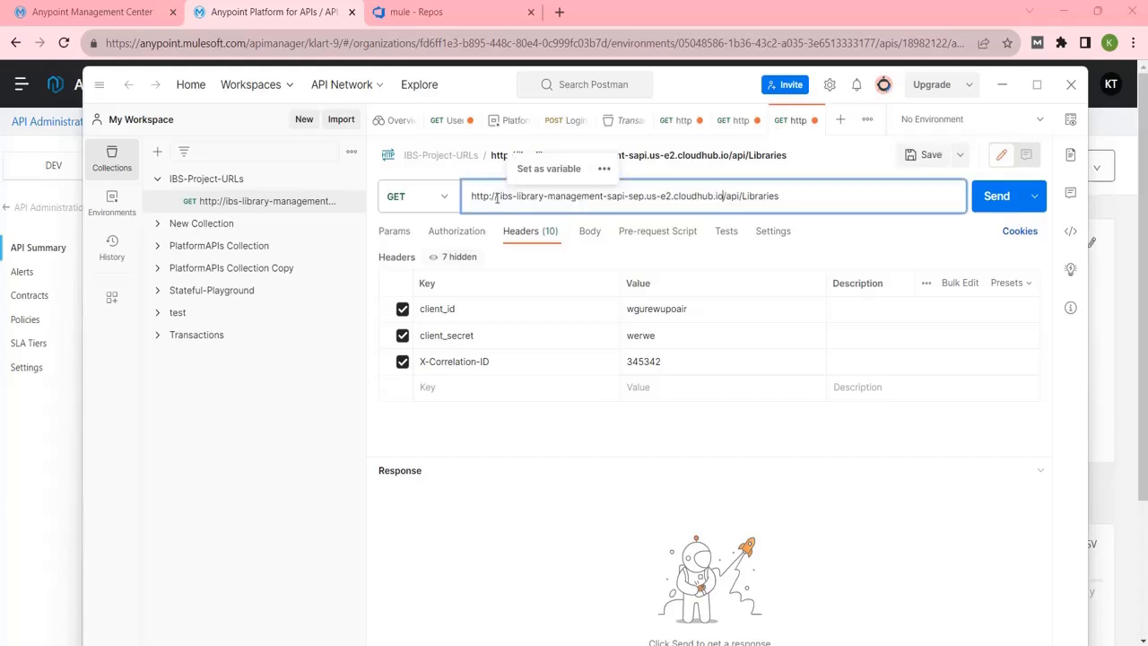
click(499, 196)
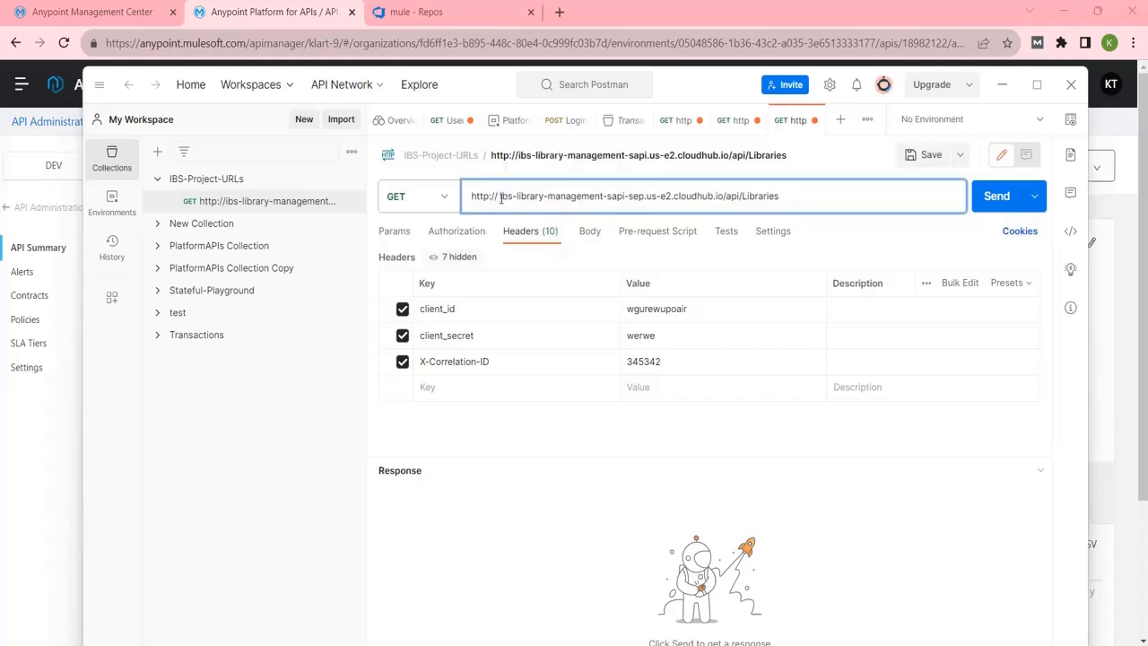
key(BackSpace)
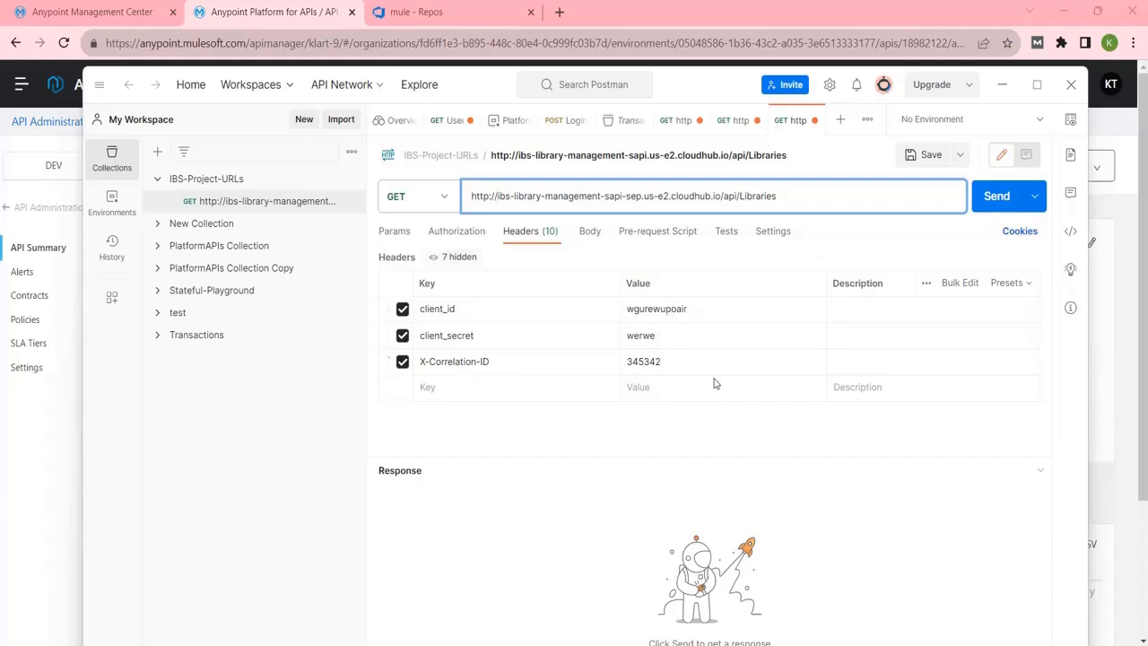
click(995, 196)
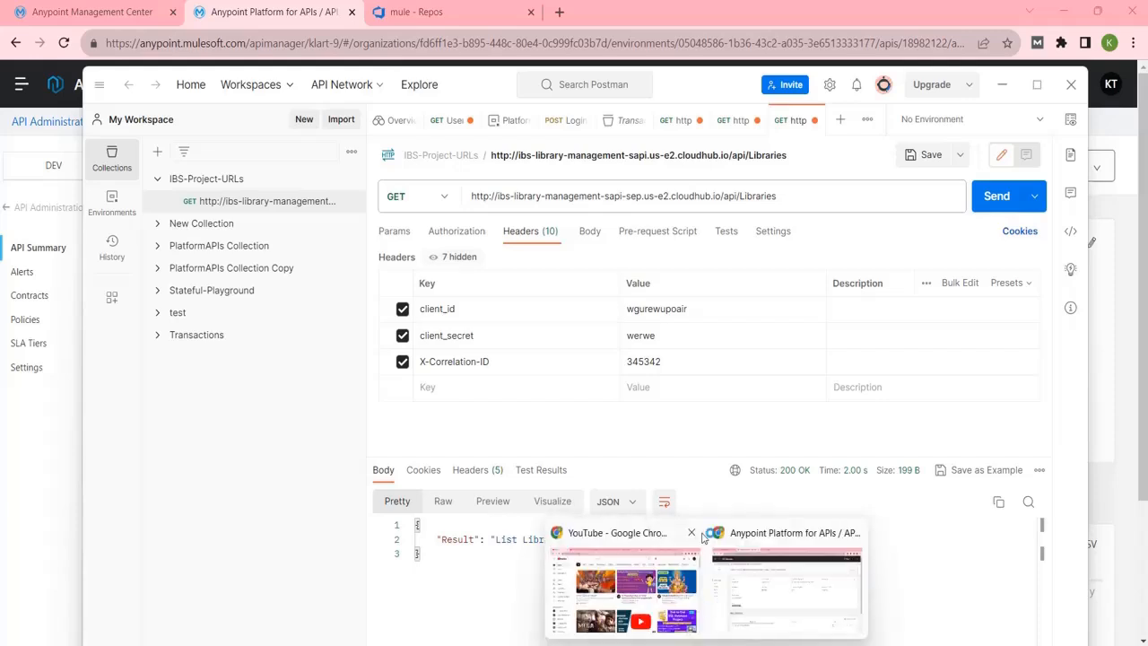
Add a Client ID Enforcement policy from the API's Policies page.
click(765, 532)
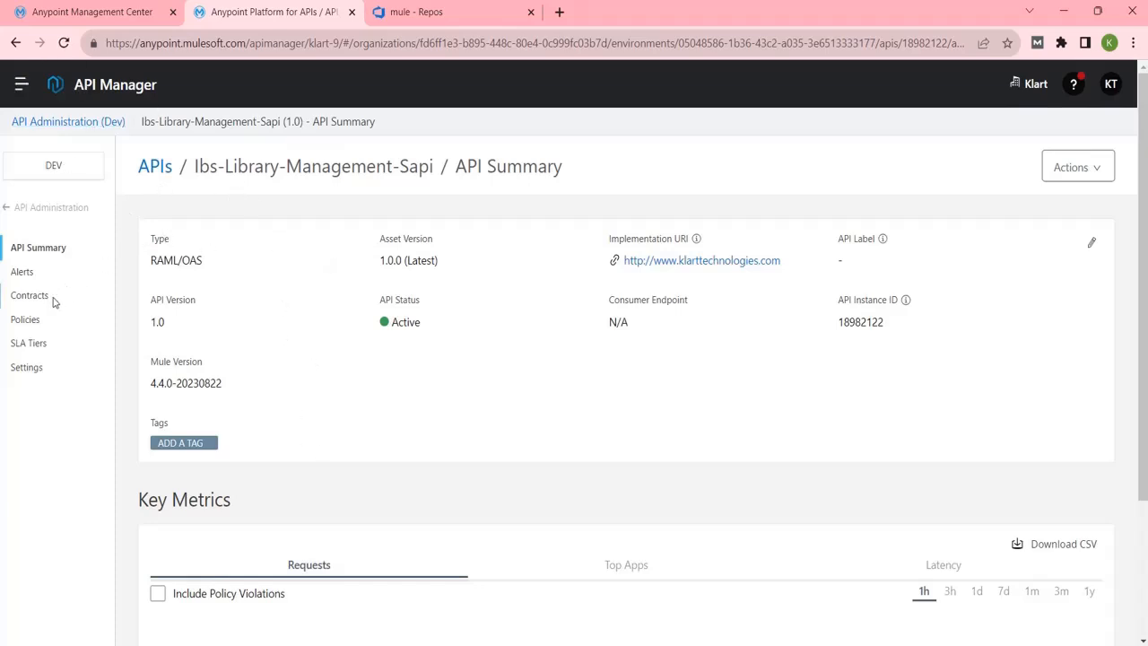
click(31, 325)
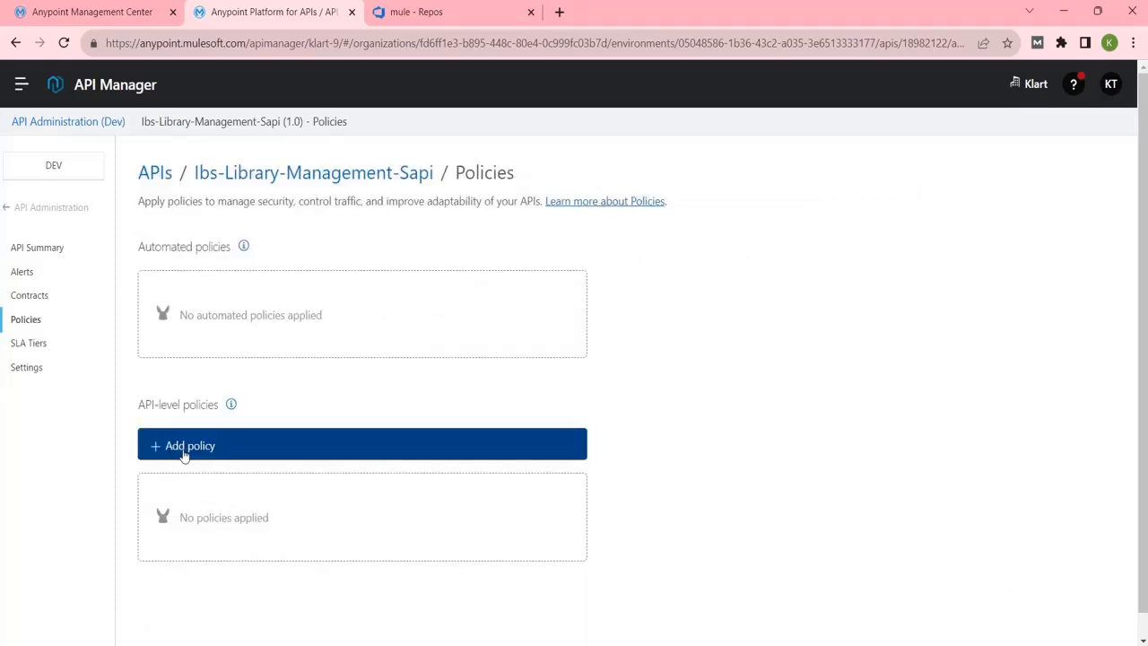
click(184, 452)
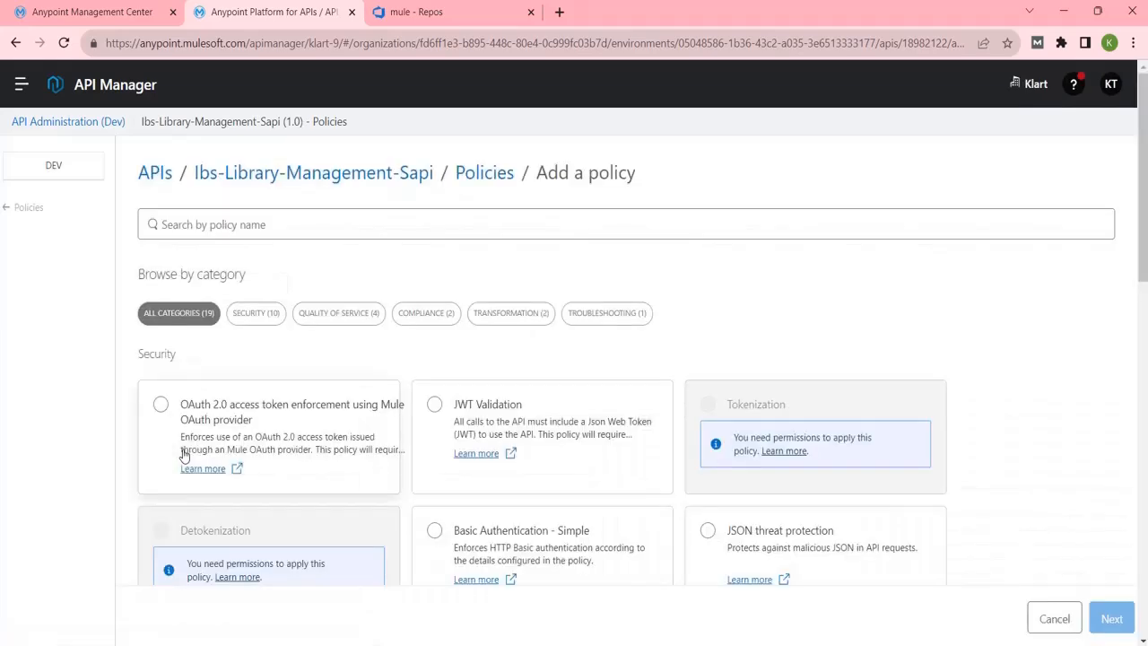
click(461, 222)
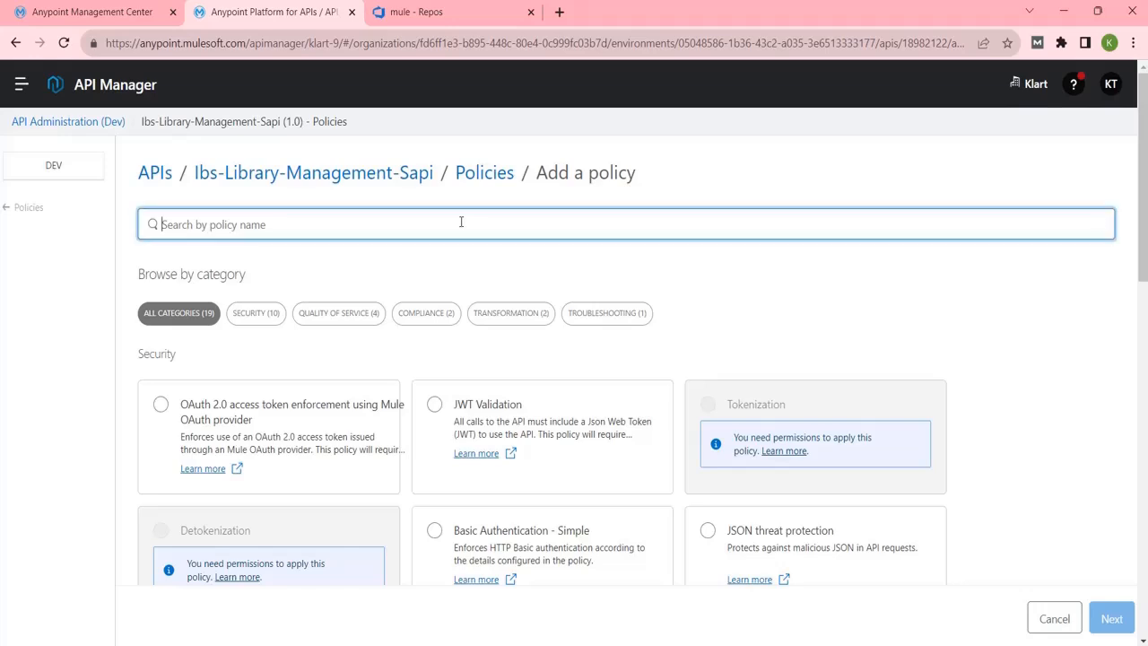
text(clien)
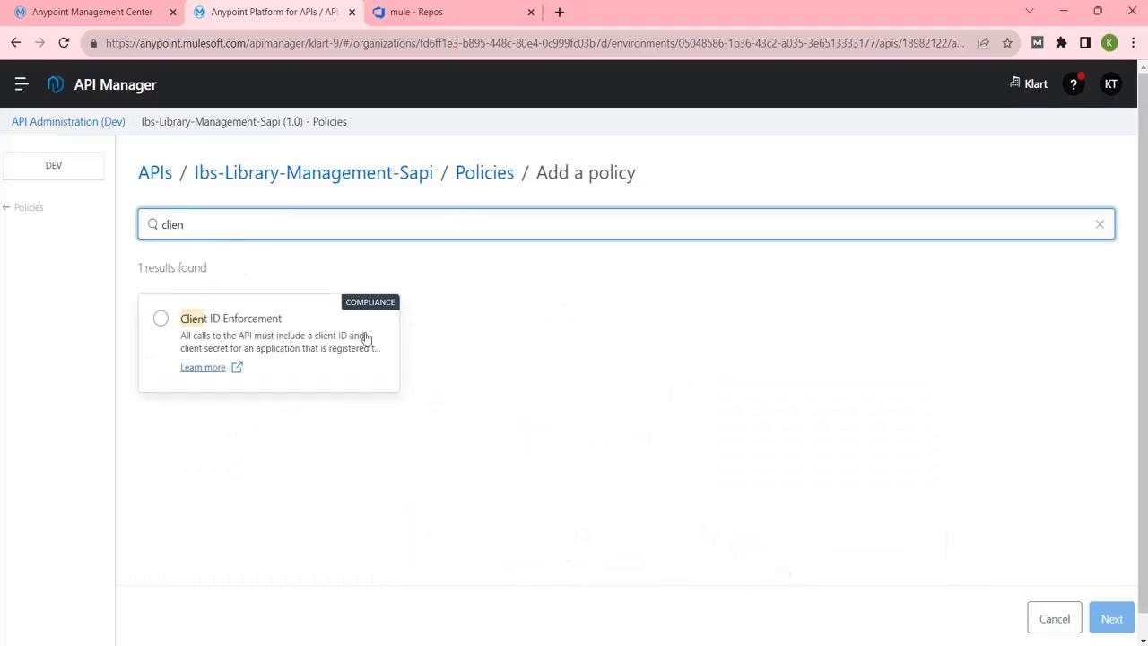
click(162, 319)
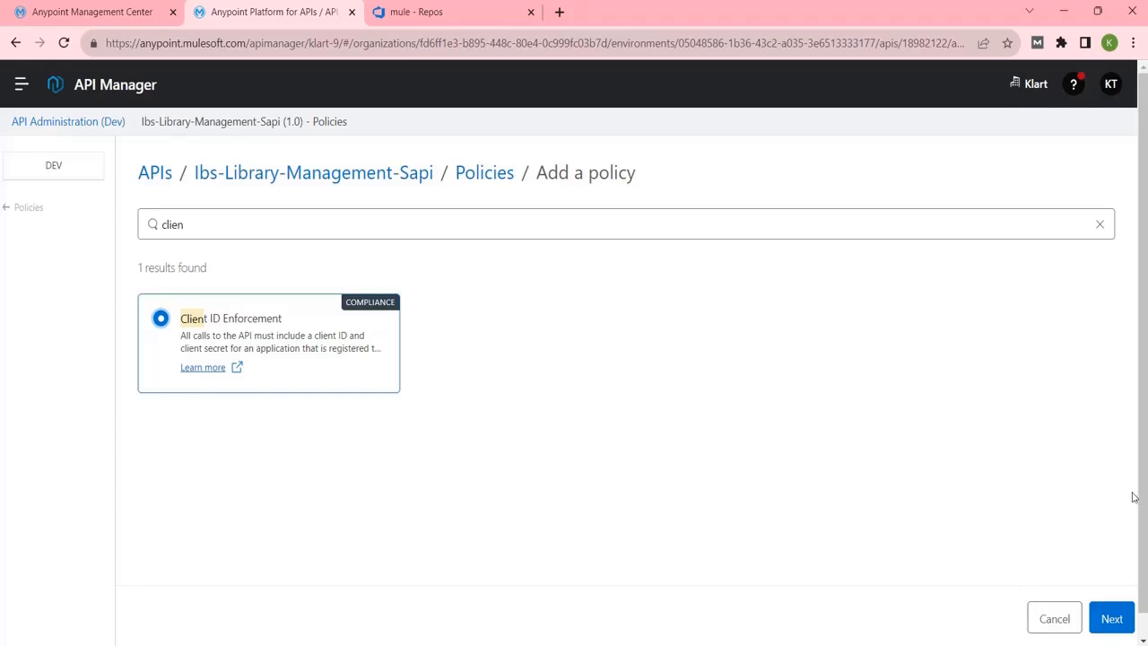
click(1112, 619)
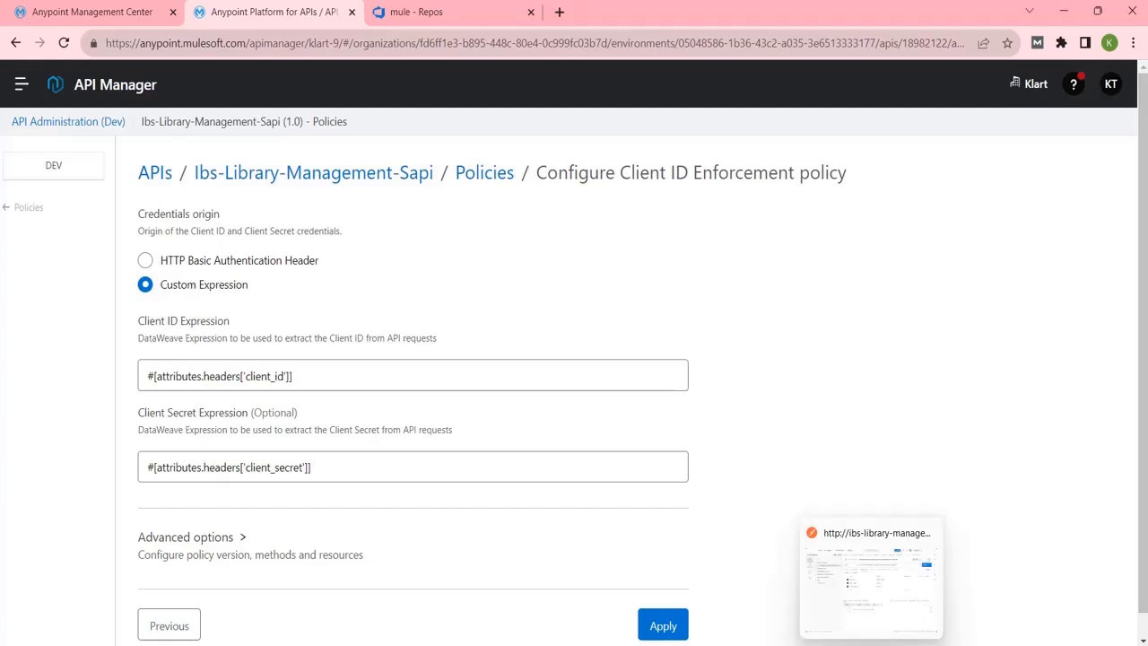
Configure the policy with client_id and client_secret headers for all methods, and apply it.
click(873, 644)
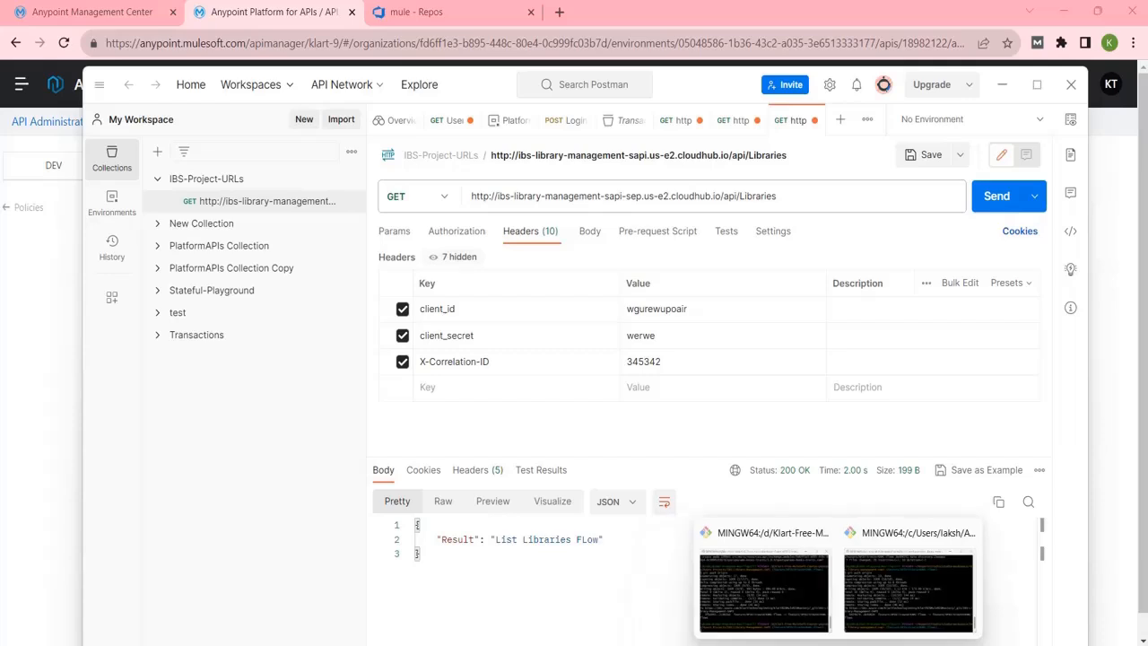
mouse_move(764, 567)
click(770, 555)
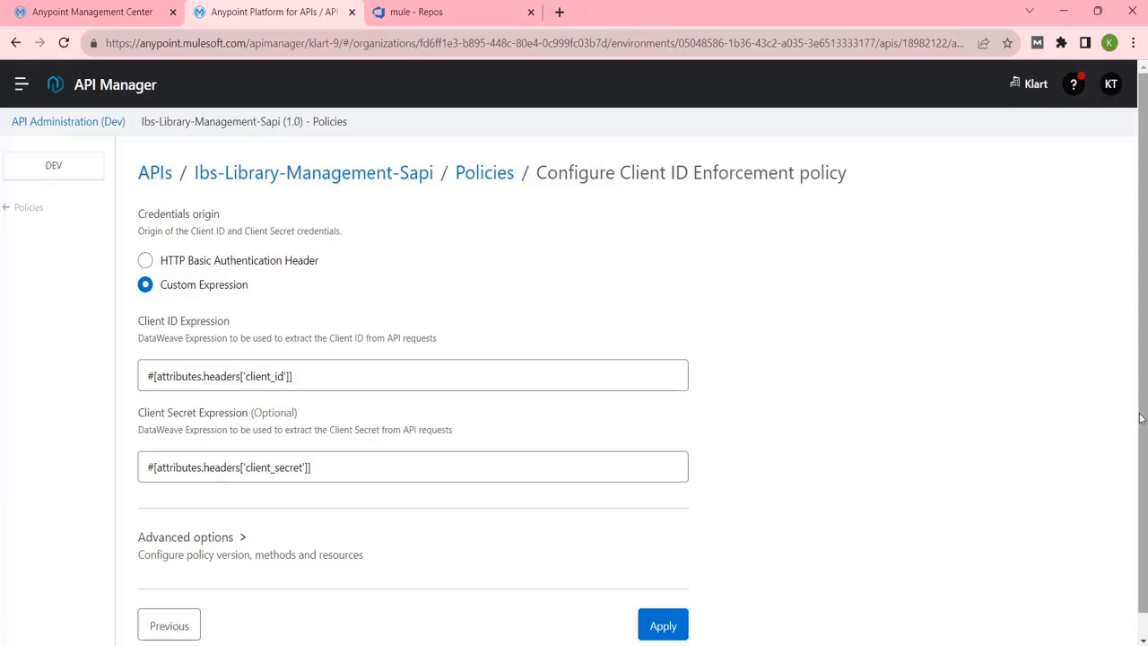
scroll(805, 548, down, 1)
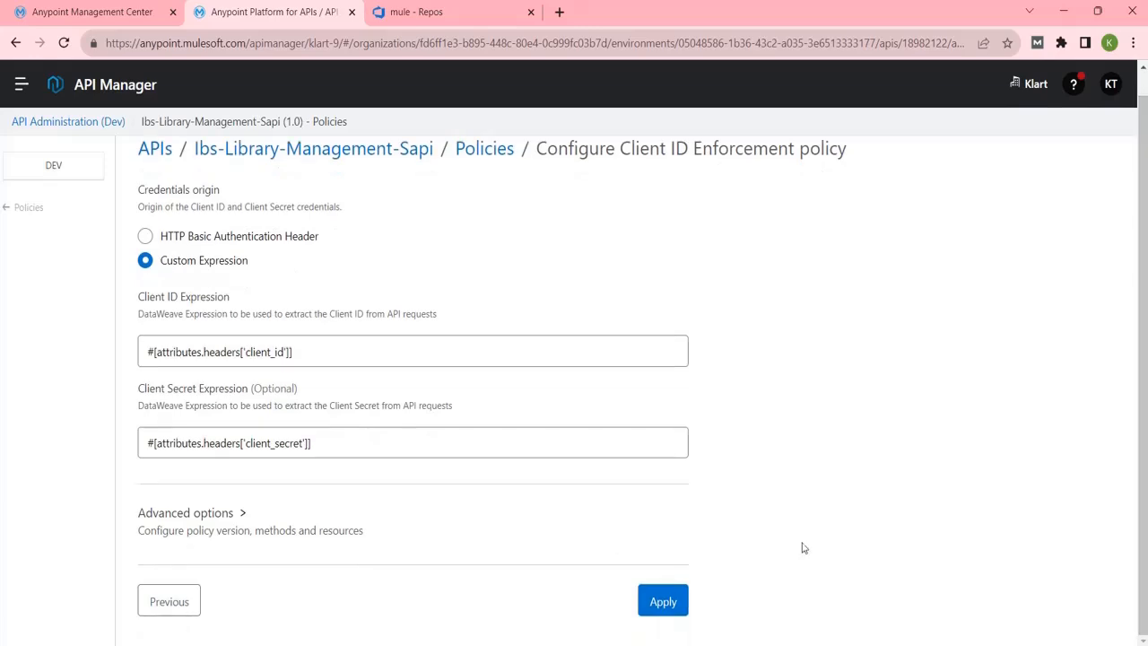
click(242, 514)
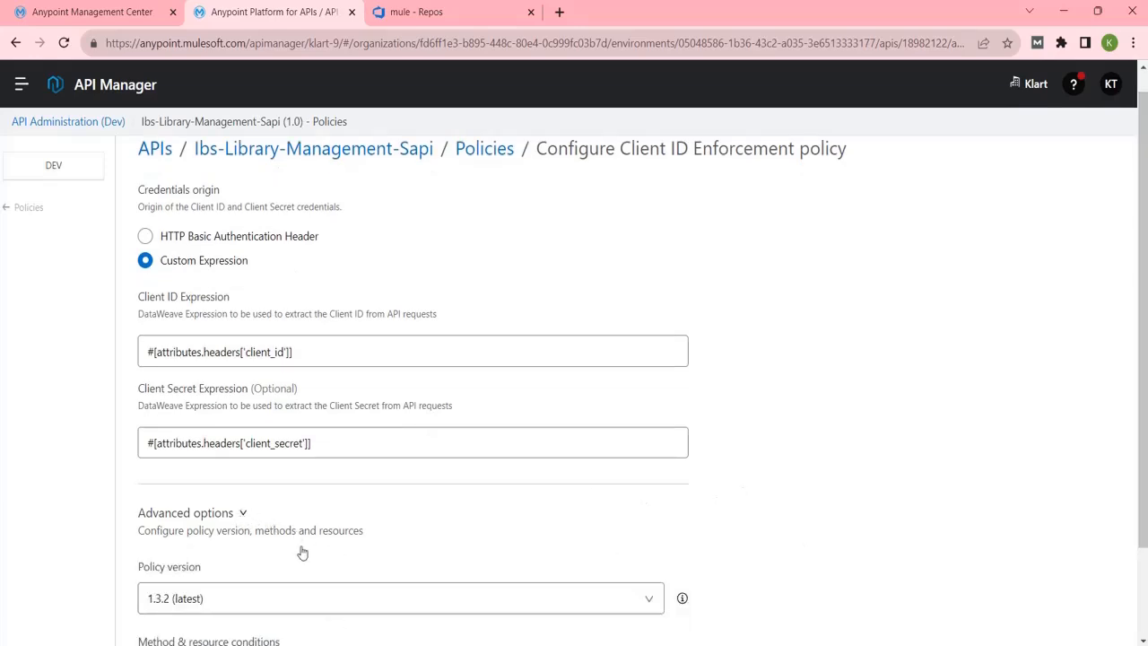
scroll(1142, 406, down, 2)
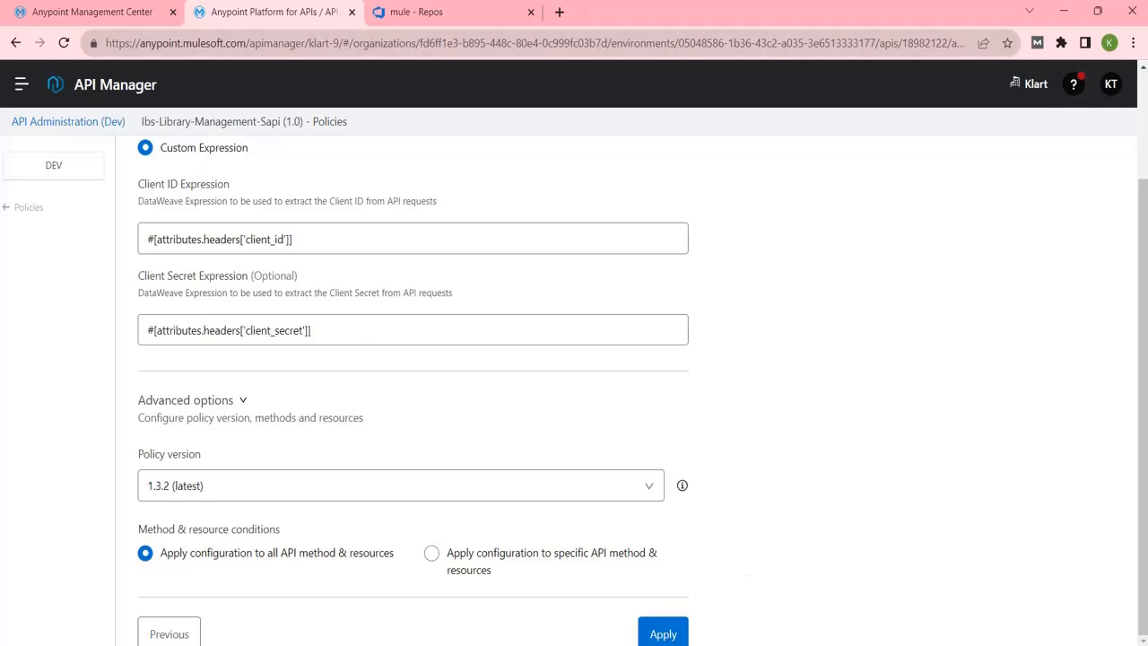
click(805, 645)
click(668, 632)
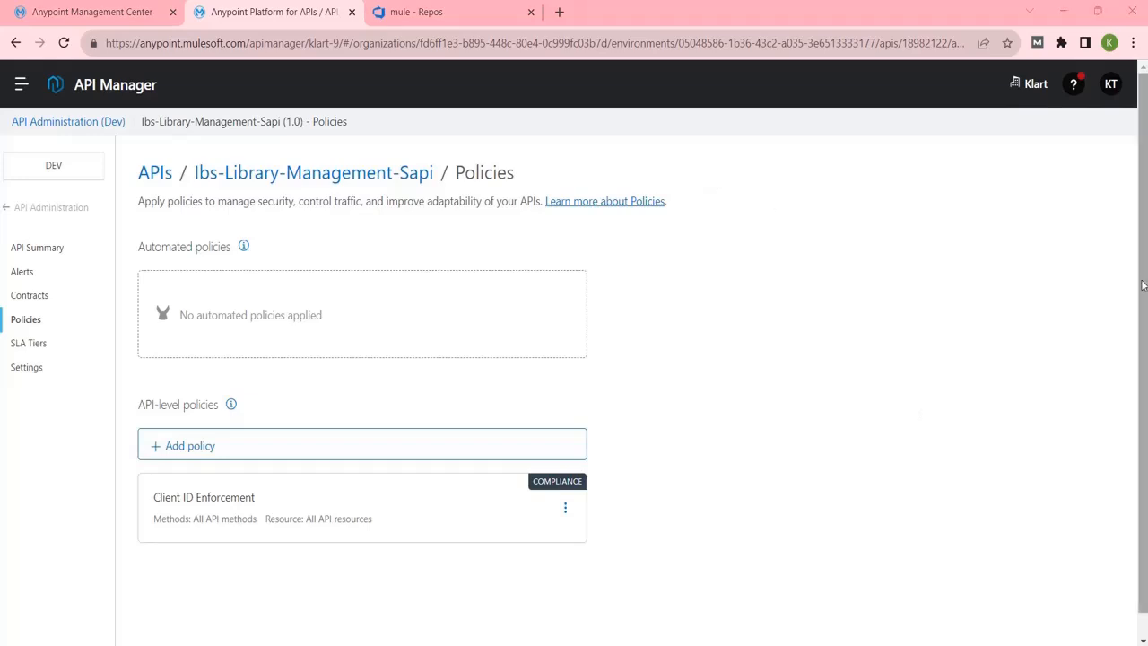
Resend the Libraries request in Postman five times, still getting 200 OK, then minimize Postman.
scroll(1142, 287, down, 1)
key(alt+Tab)
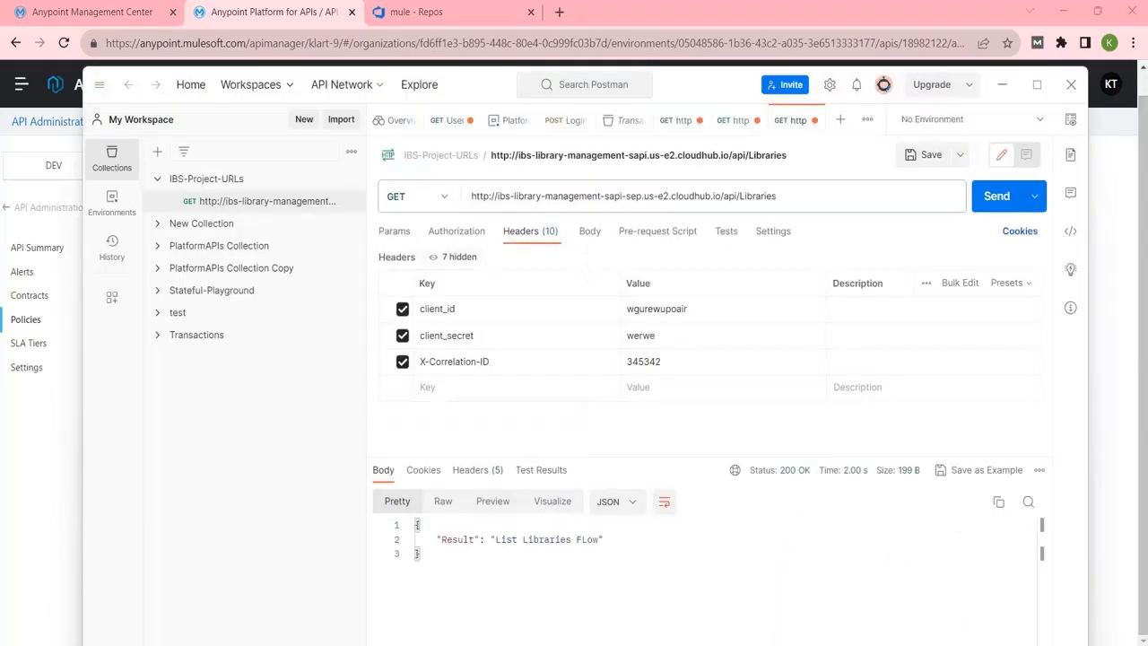
click(1009, 199)
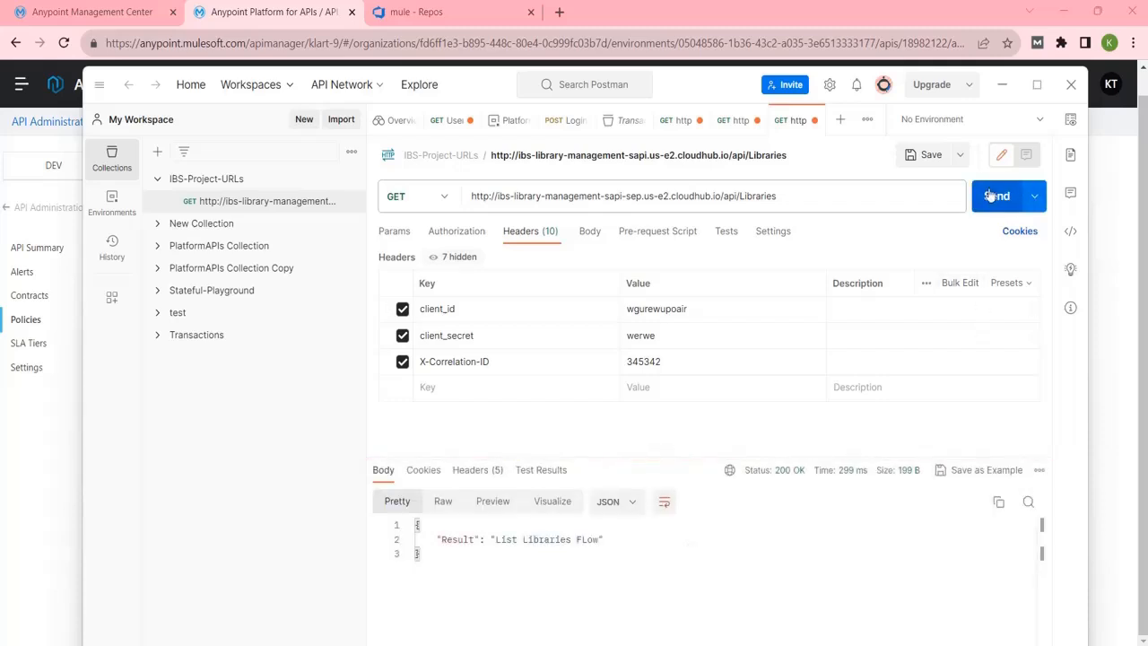
click(989, 196)
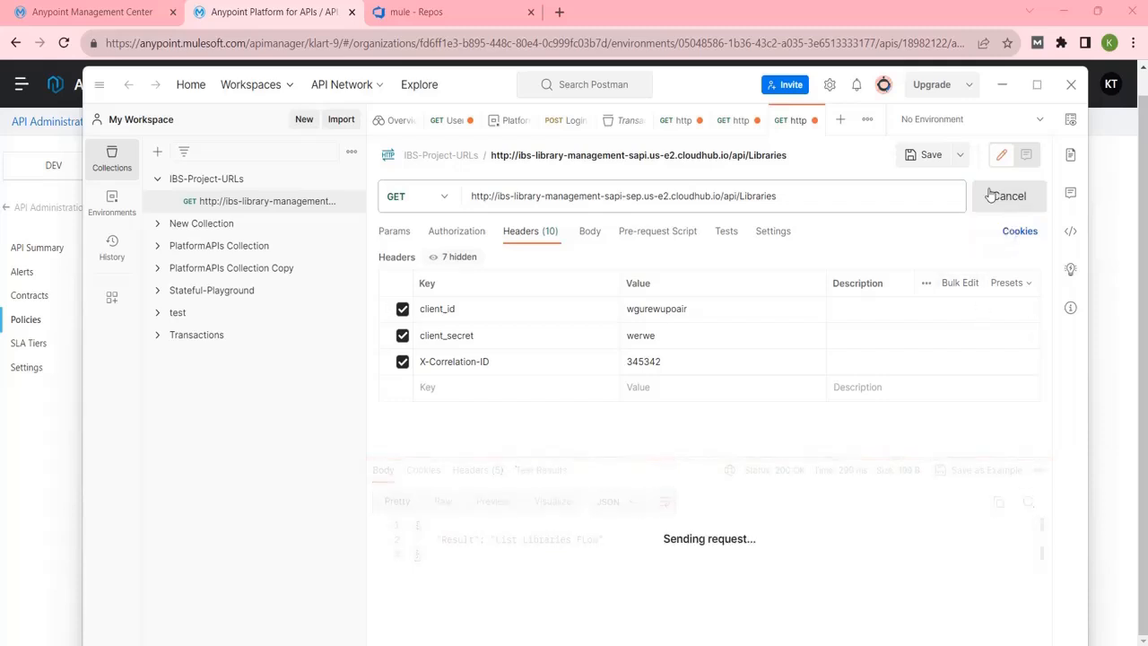
click(990, 195)
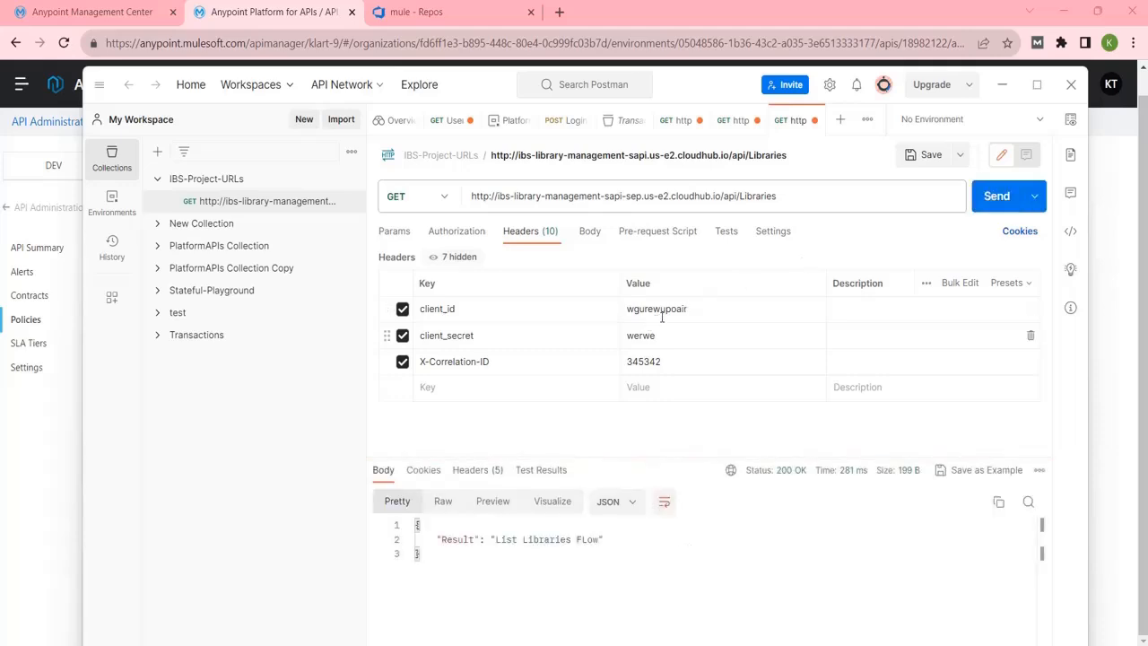
click(1006, 201)
click(1006, 207)
click(773, 644)
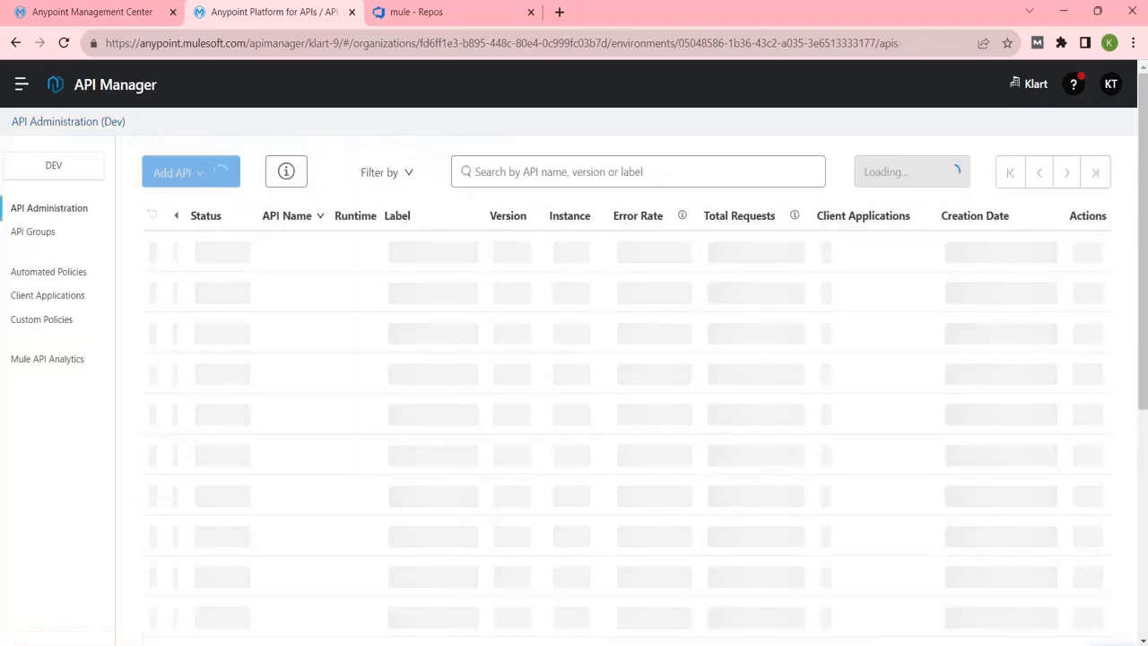
Resend the Libraries request until it returns 401 Unauthorized with Invalid Client, then return to the browser.
mouse_move(871, 644)
click(870, 578)
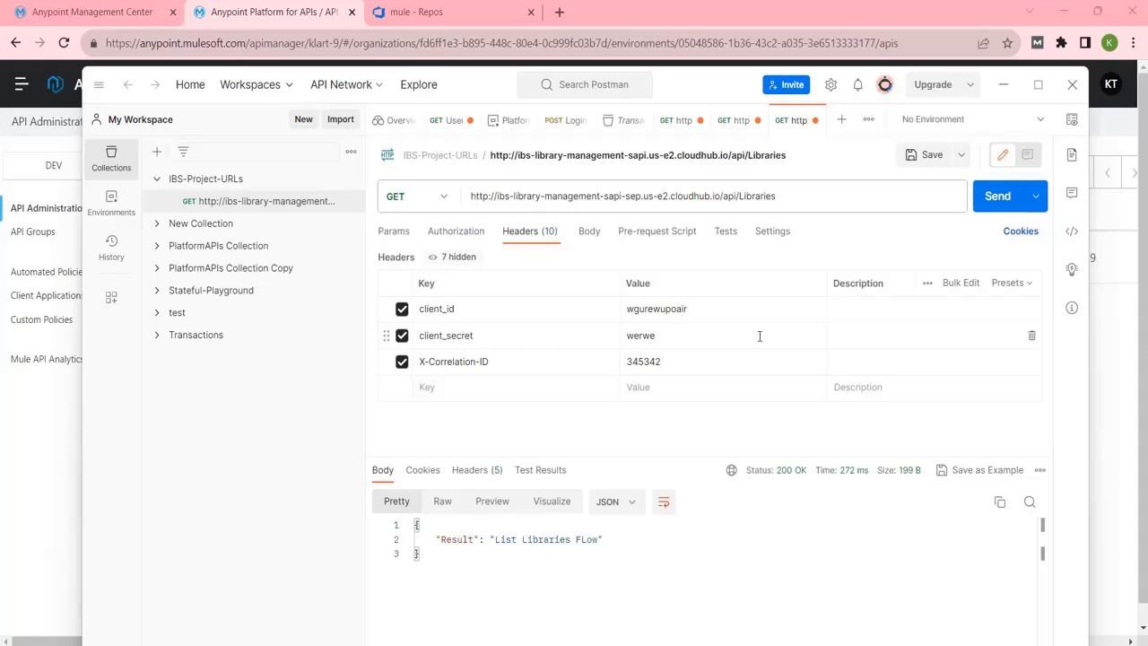
click(999, 196)
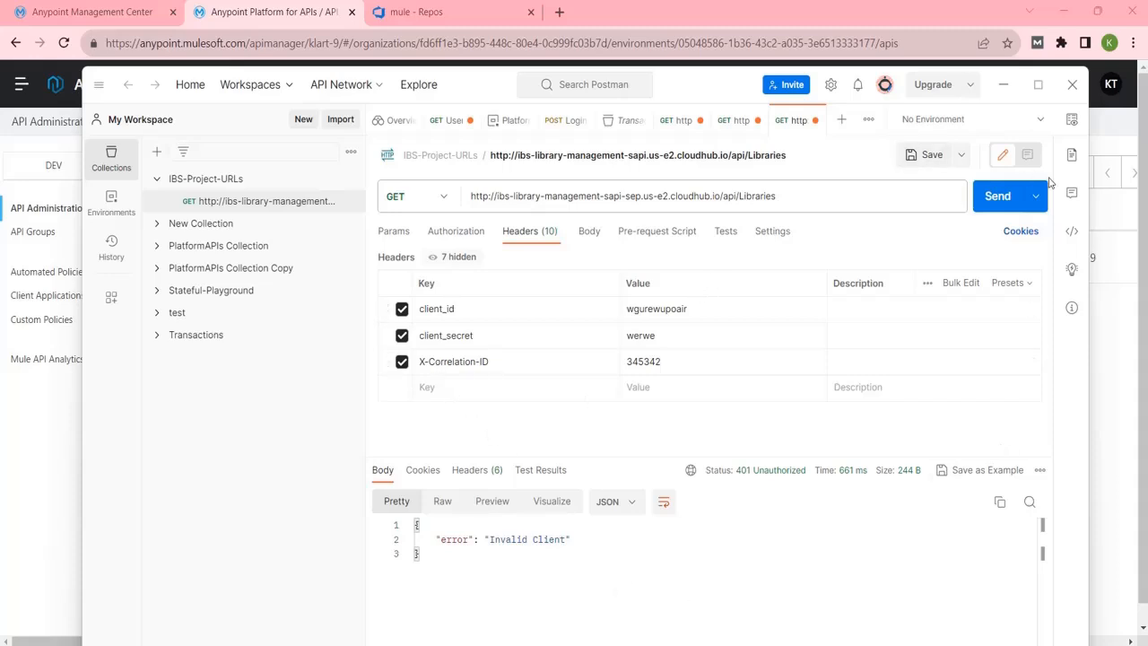
click(1007, 209)
mouse_move(813, 475)
click(771, 547)
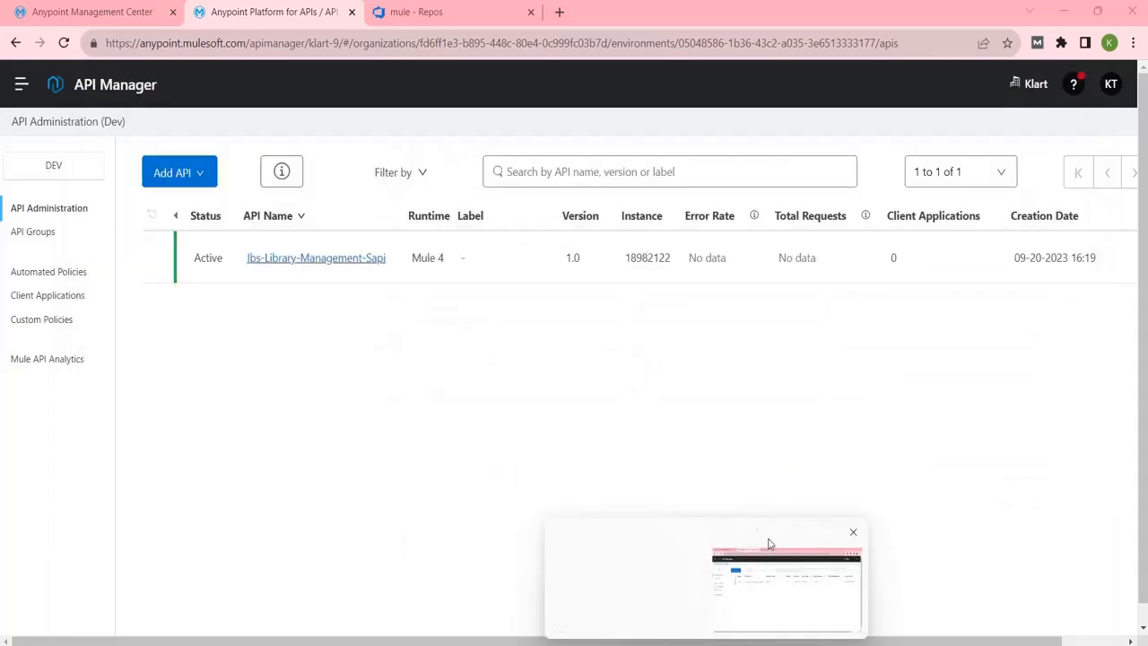
Go to Exchange through the platform menu and open the Ibs-Library-Management-Sapi asset.
click(88, 15)
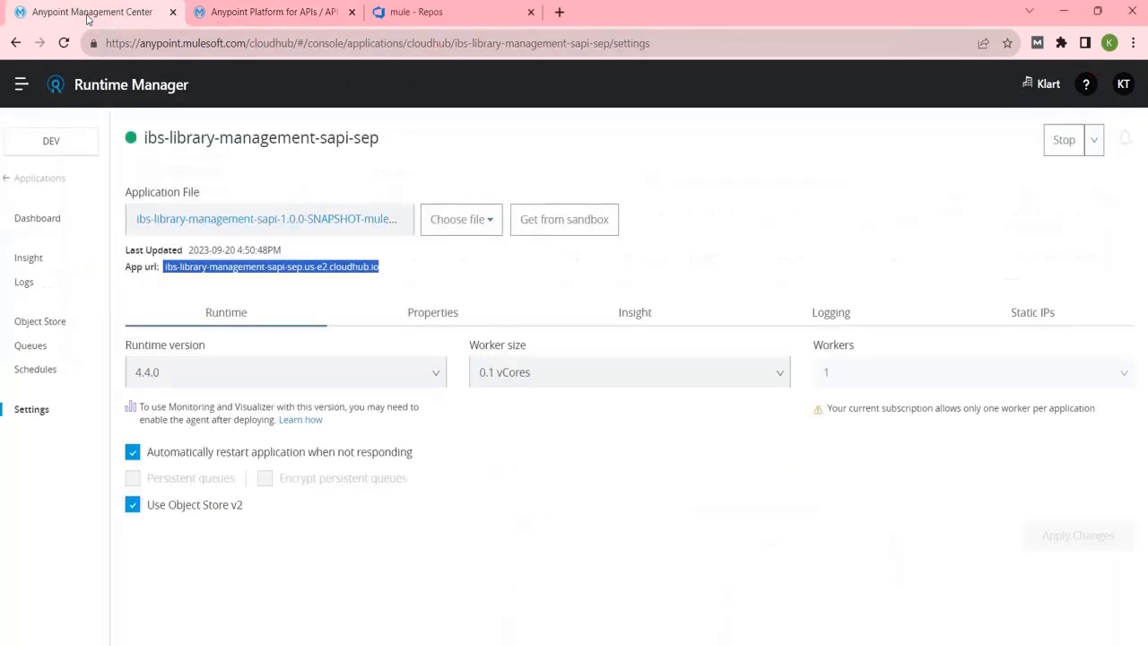
click(22, 86)
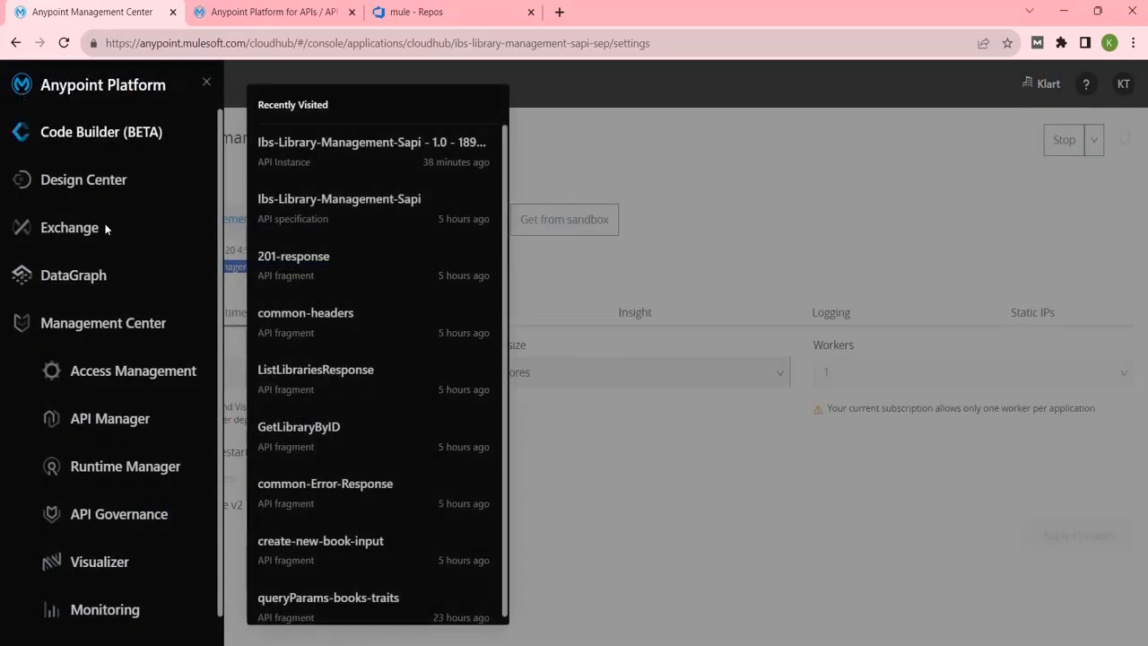
click(76, 227)
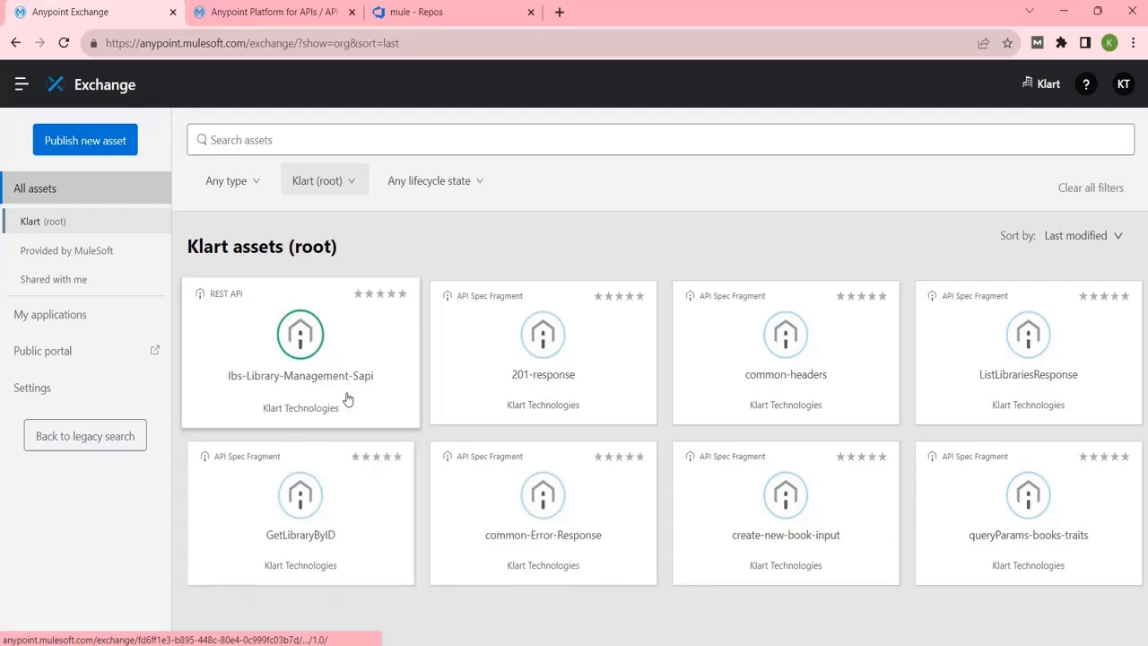
click(348, 399)
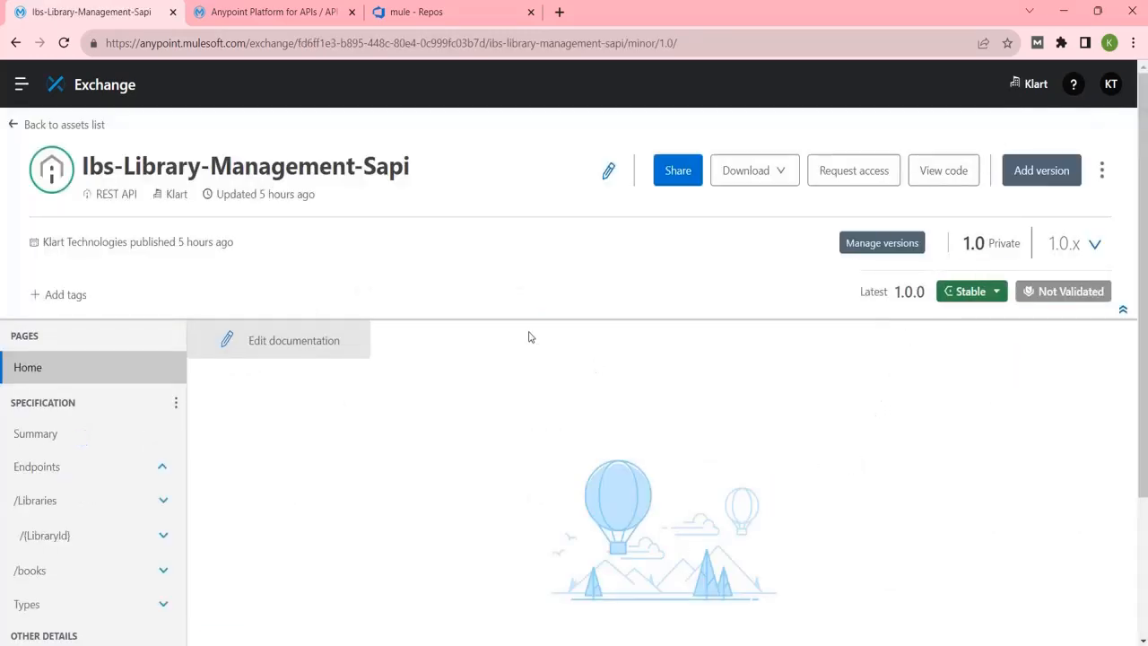
Start an access request for Ibs-Library-Management-Sapi with API instance 1.0:18982122 selected.
click(856, 172)
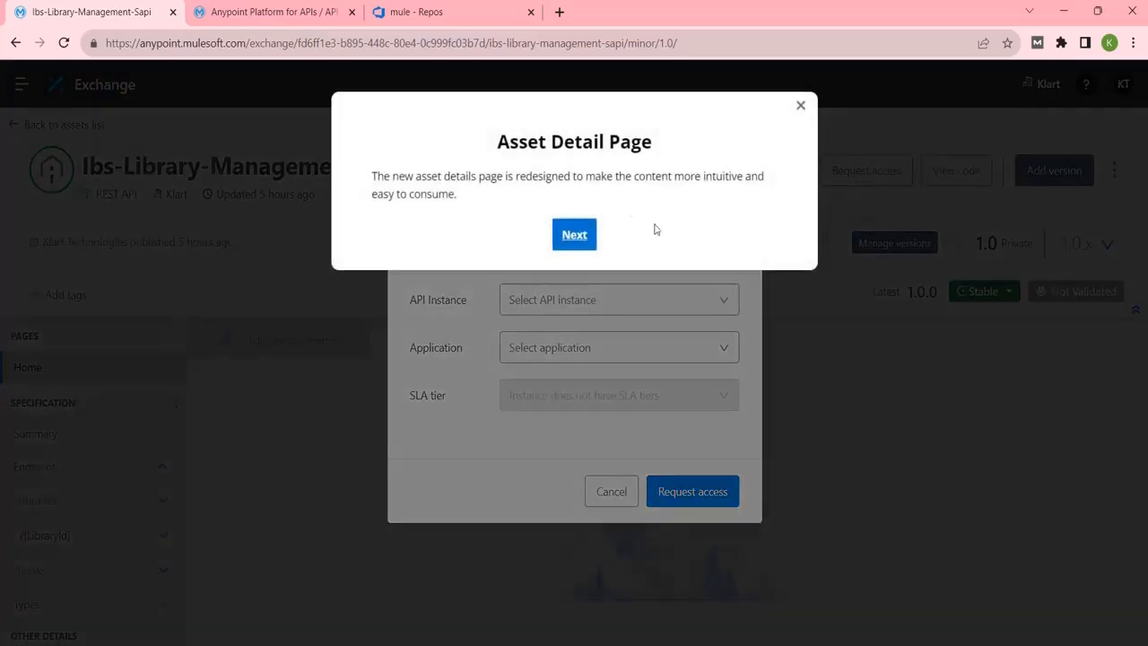
click(800, 106)
click(720, 301)
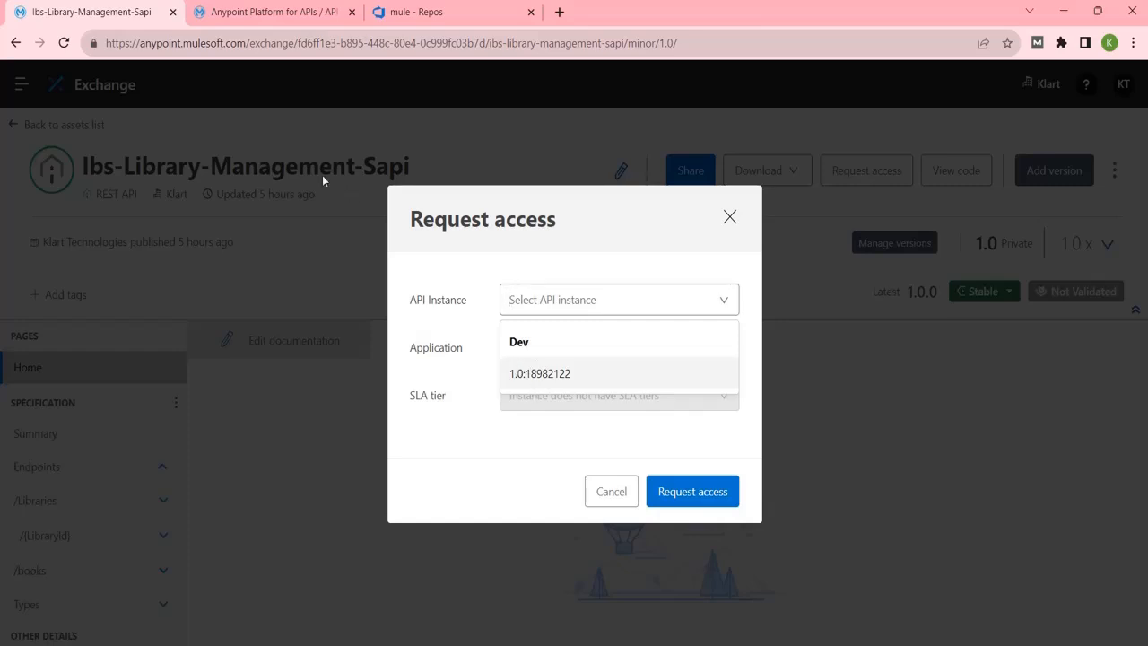
click(564, 373)
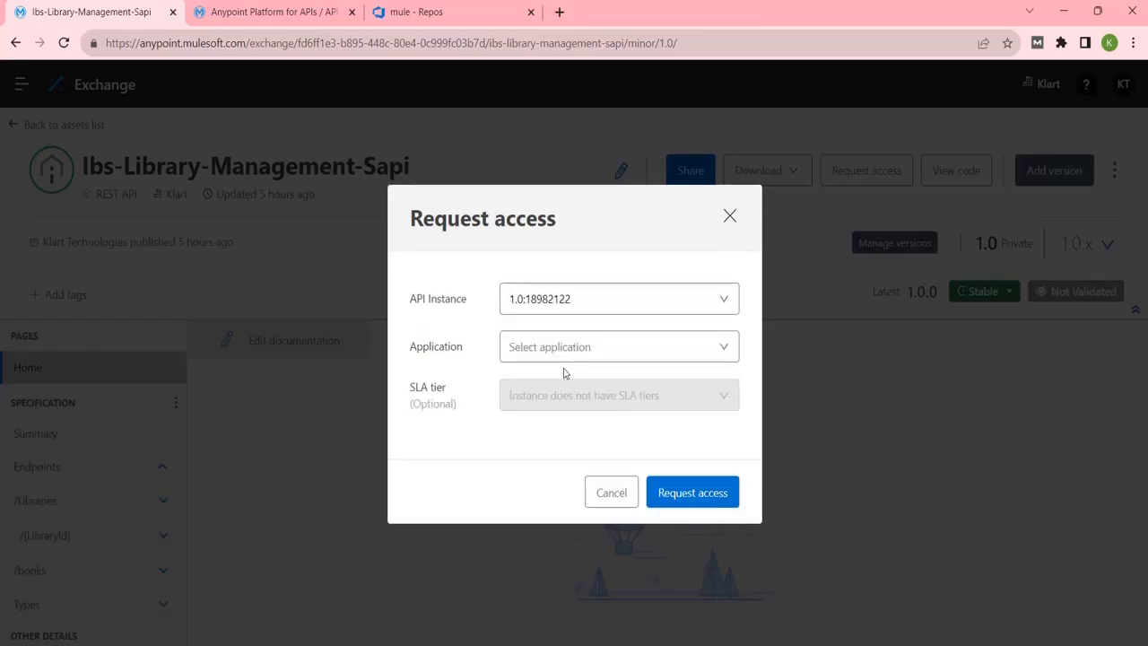
click(668, 354)
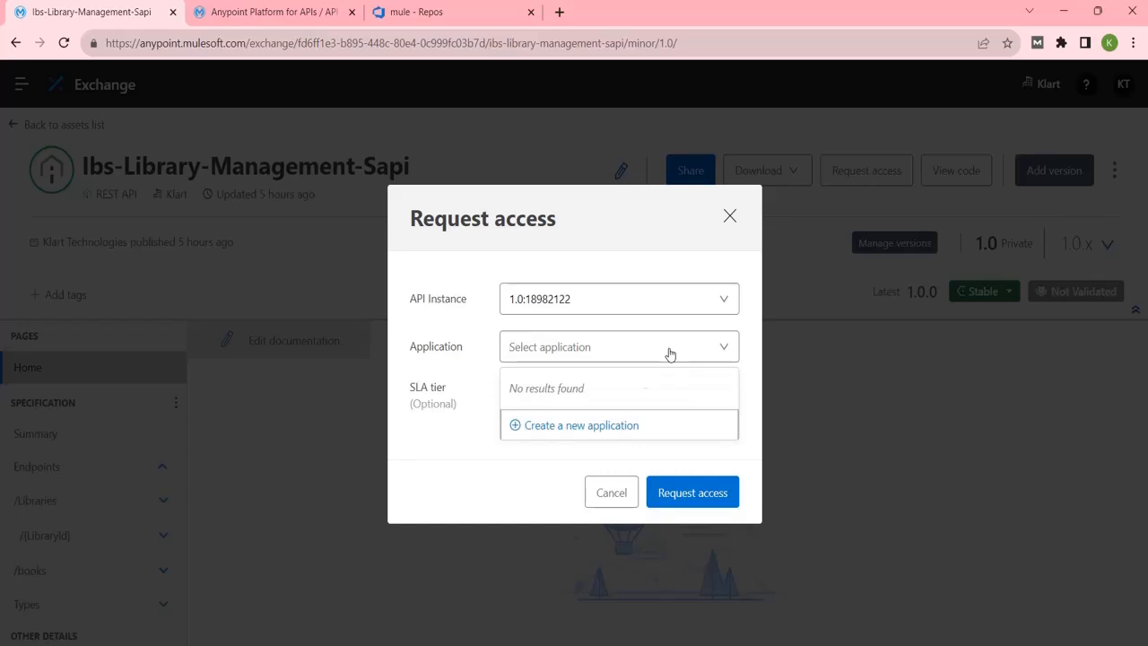
Create the client application 'ibs-Library-Management-DEV' from the access request form.
click(606, 428)
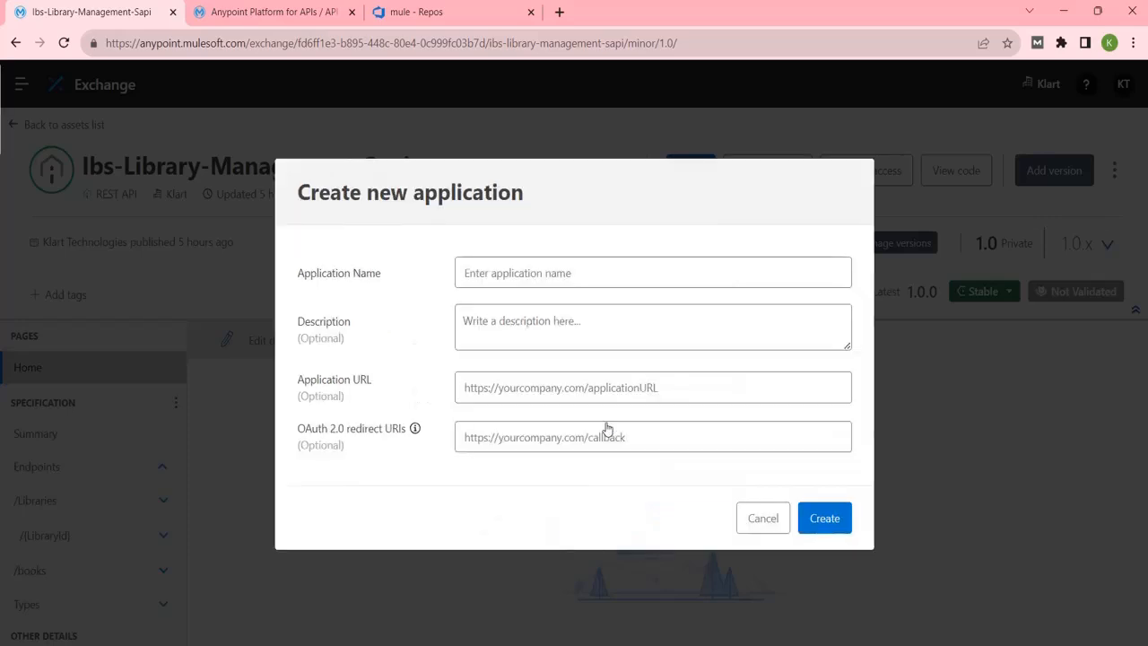
click(595, 275)
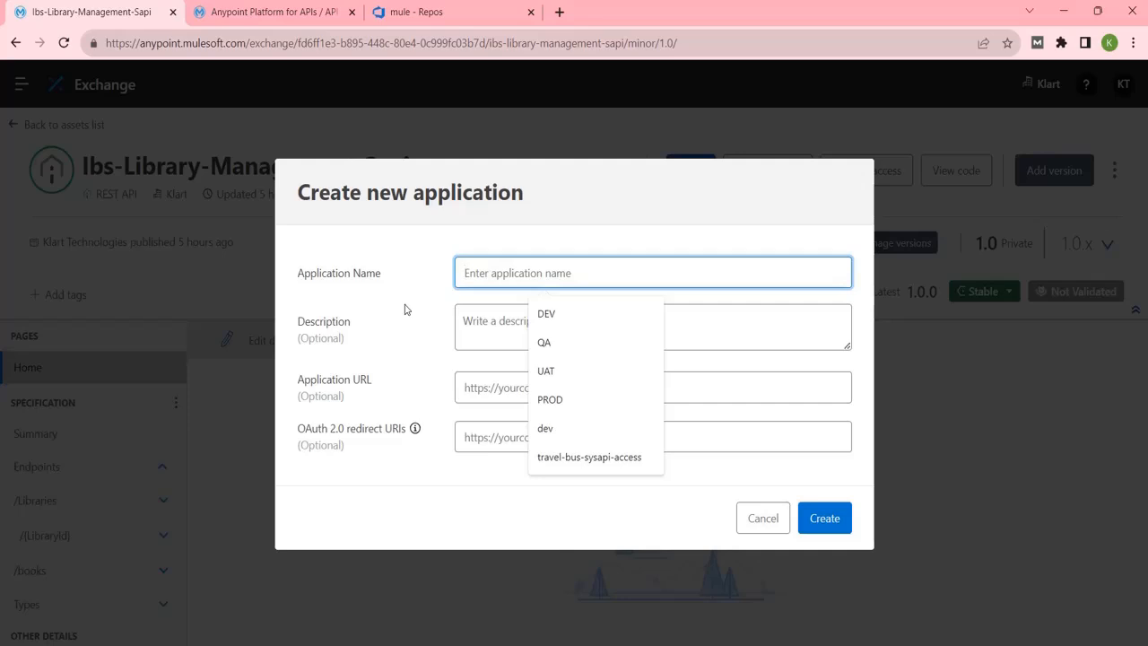
text(ibs)
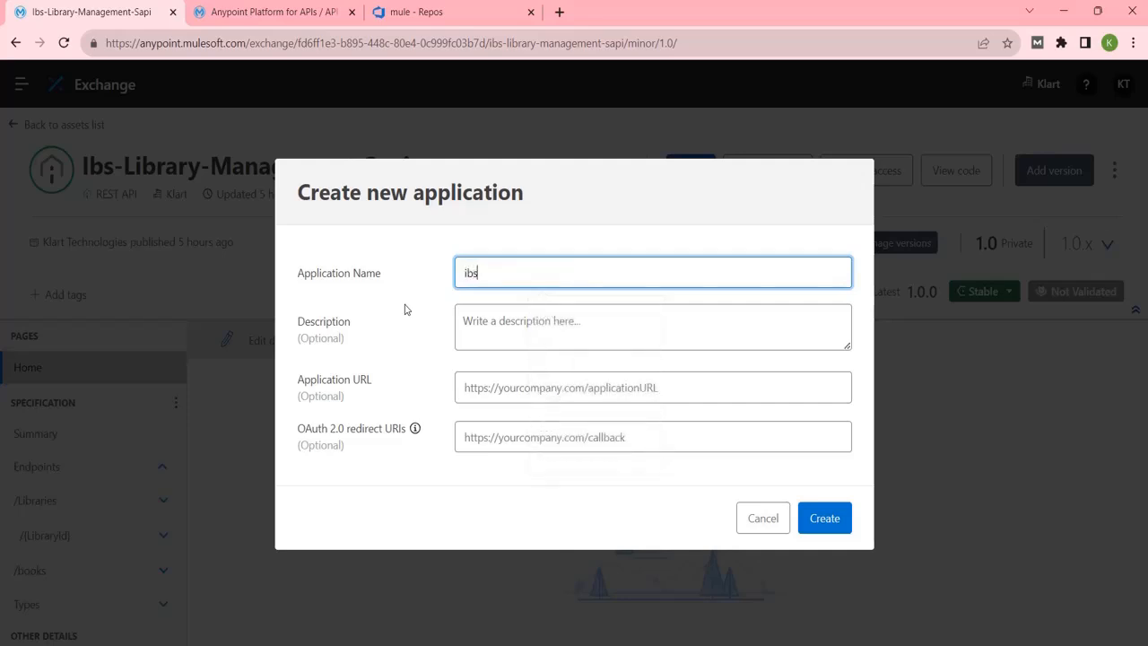
text(-Library-Management-)
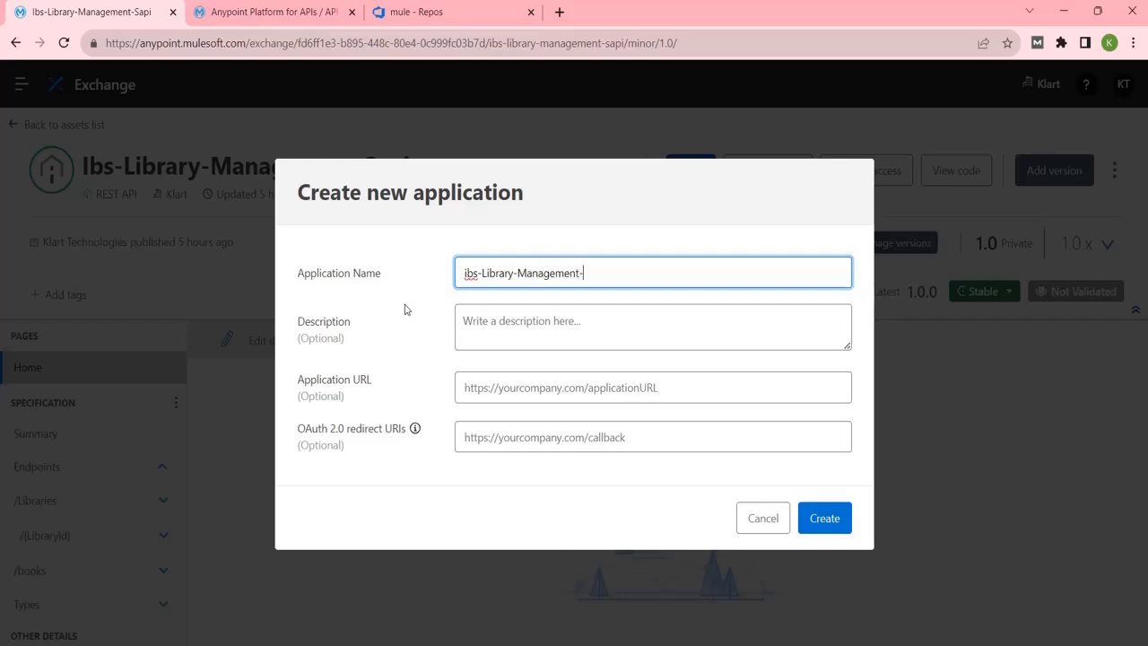
text(DEV)
click(839, 527)
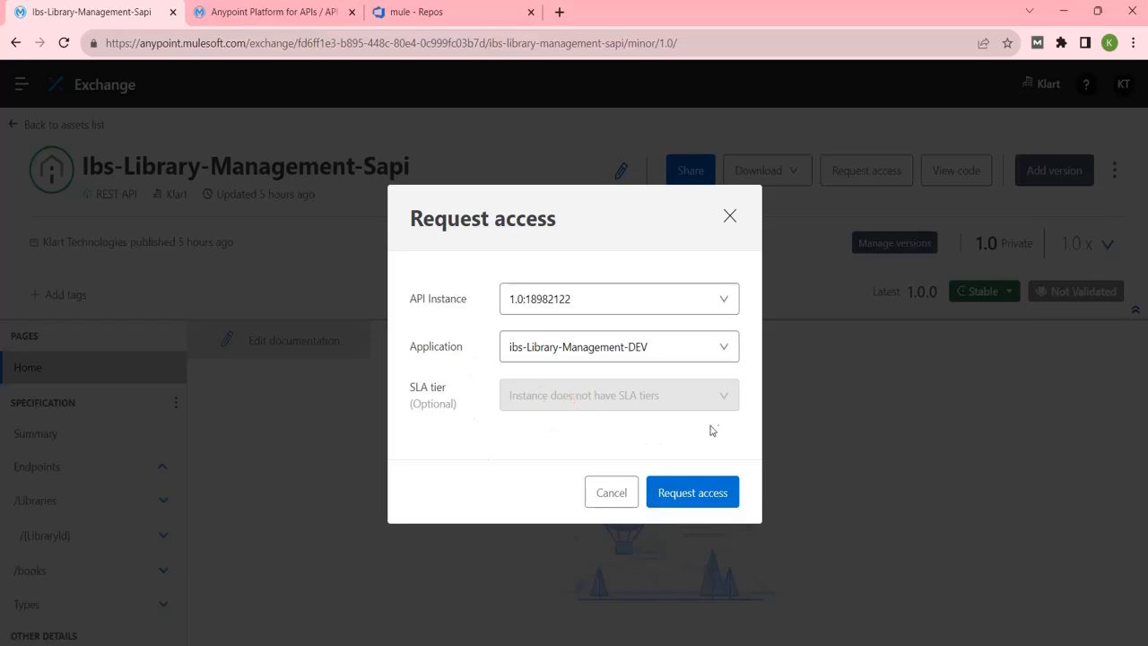
Submit the access request, copy the issued client ID, and switch to Postman.
click(697, 499)
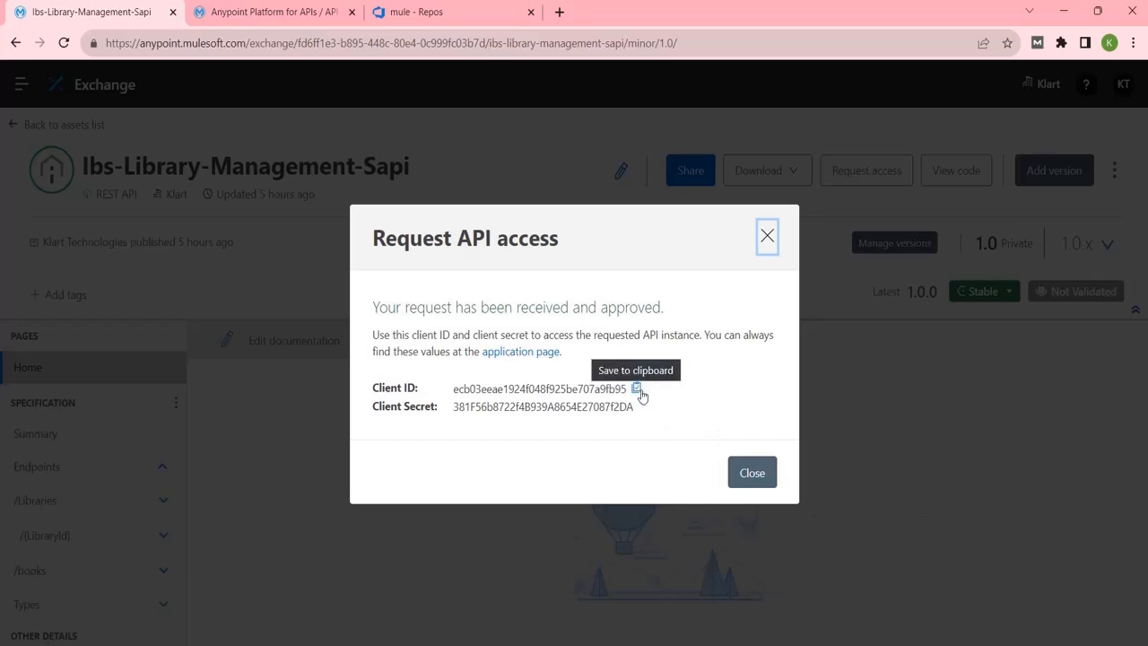
click(638, 389)
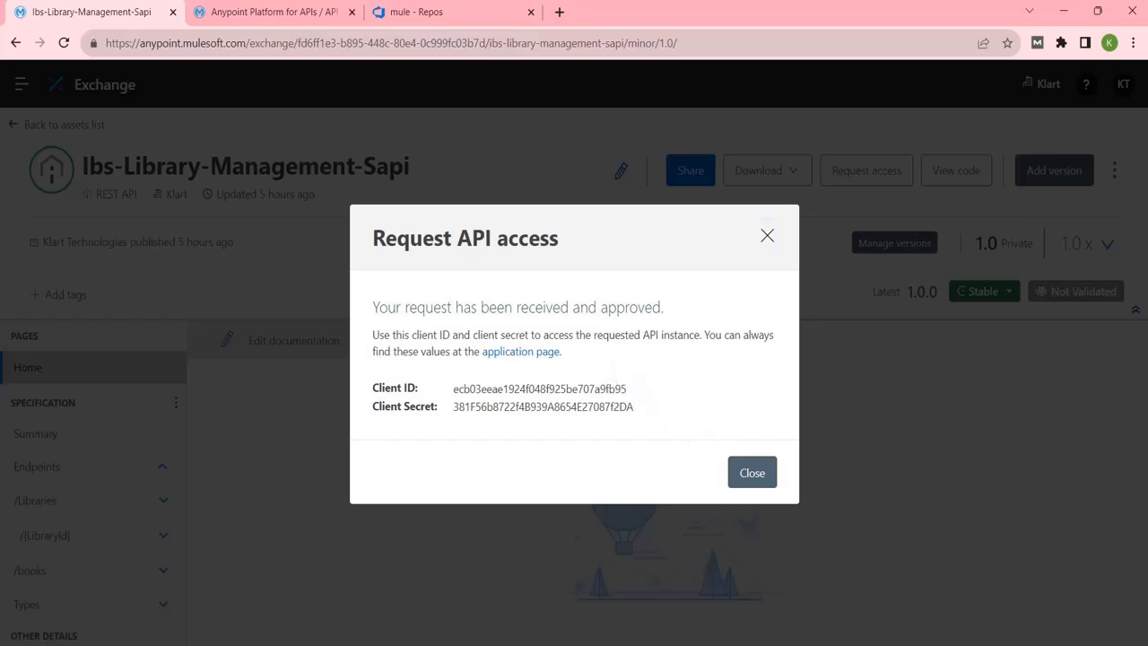
key(alt+Tab)
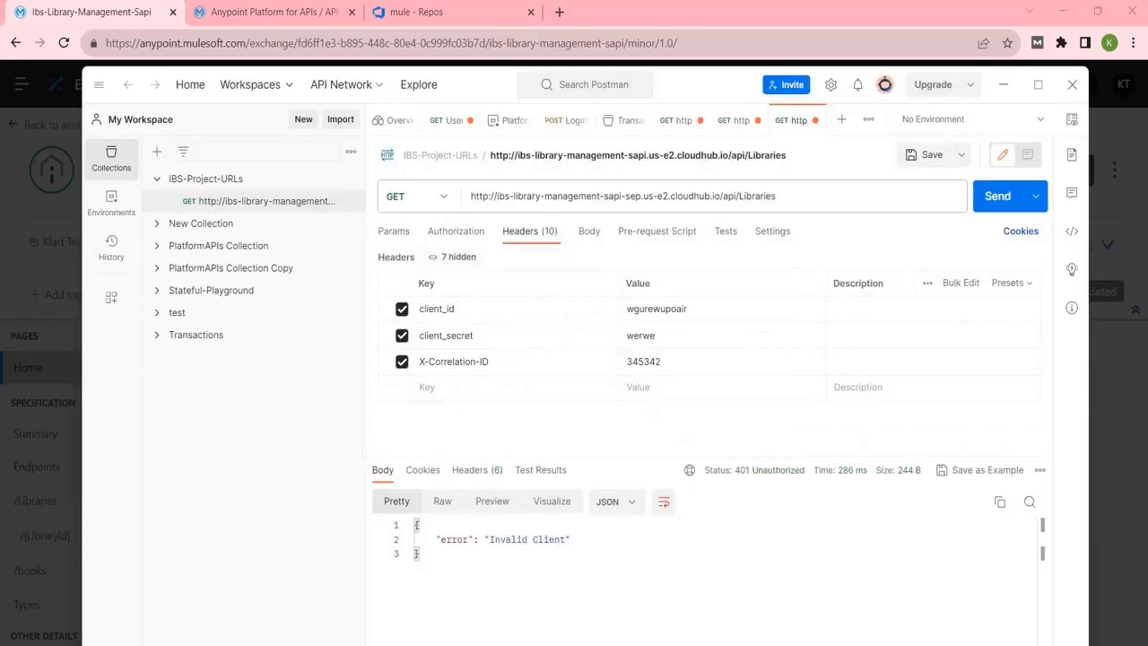
Paste the new client ID over the old client_id header value in Postman.
click(697, 308)
drag(697, 309, 572, 310)
click(572, 310)
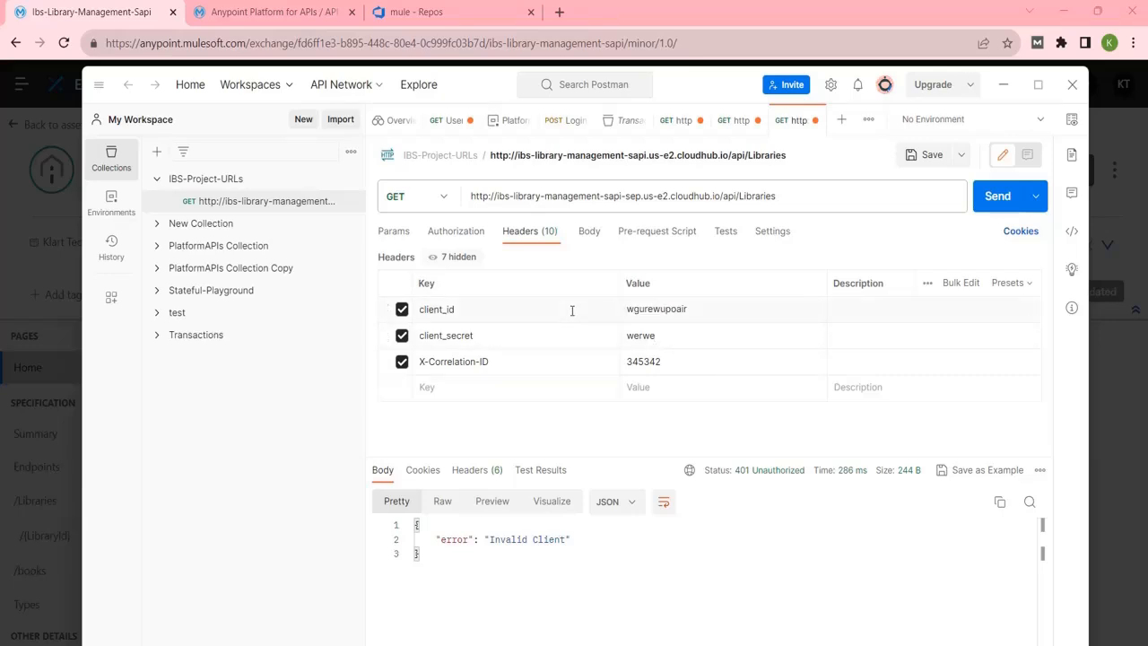
double_click(668, 308)
key(ctrl+v)
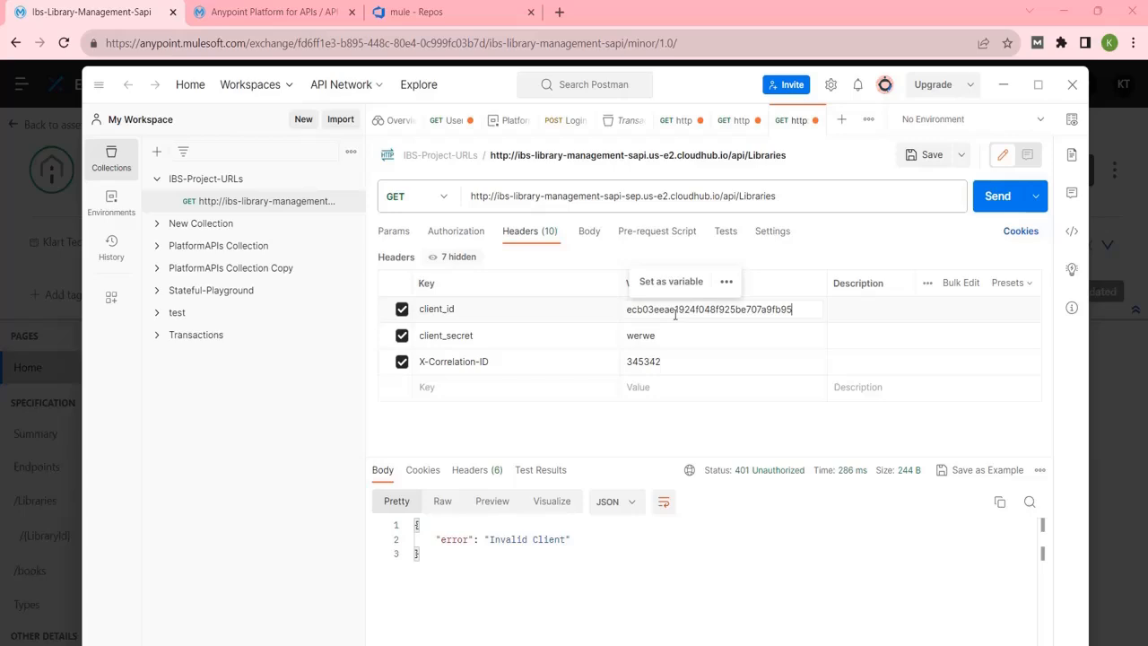
Copy the new client secret from Exchange and paste it over the client_secret header value.
key(alt+Tab)
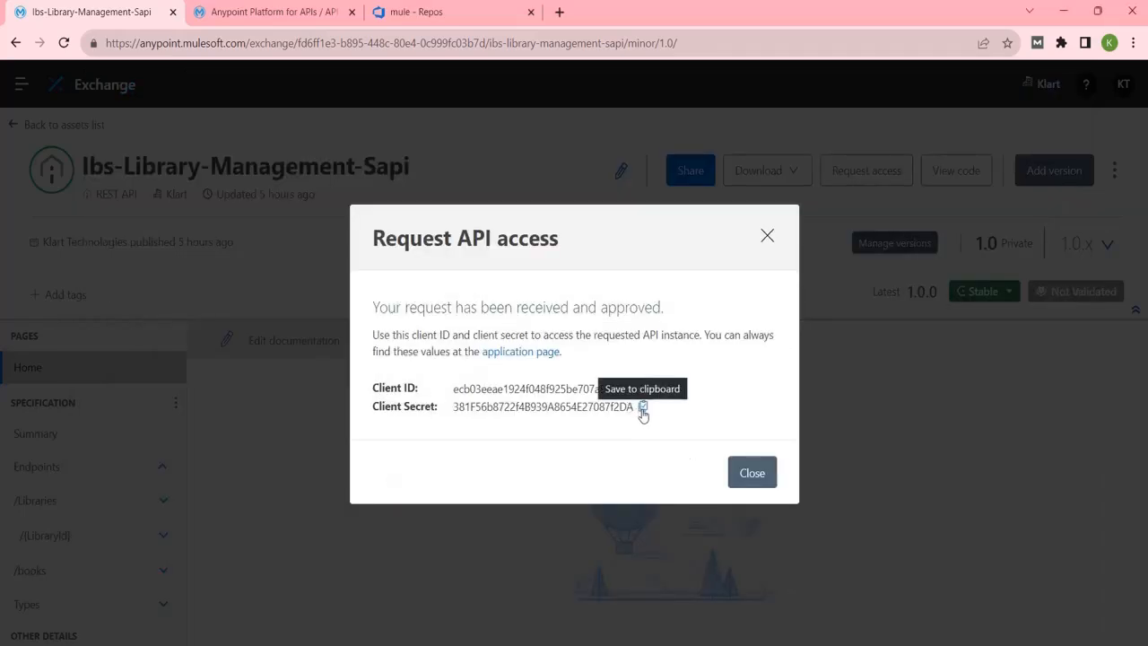
click(642, 408)
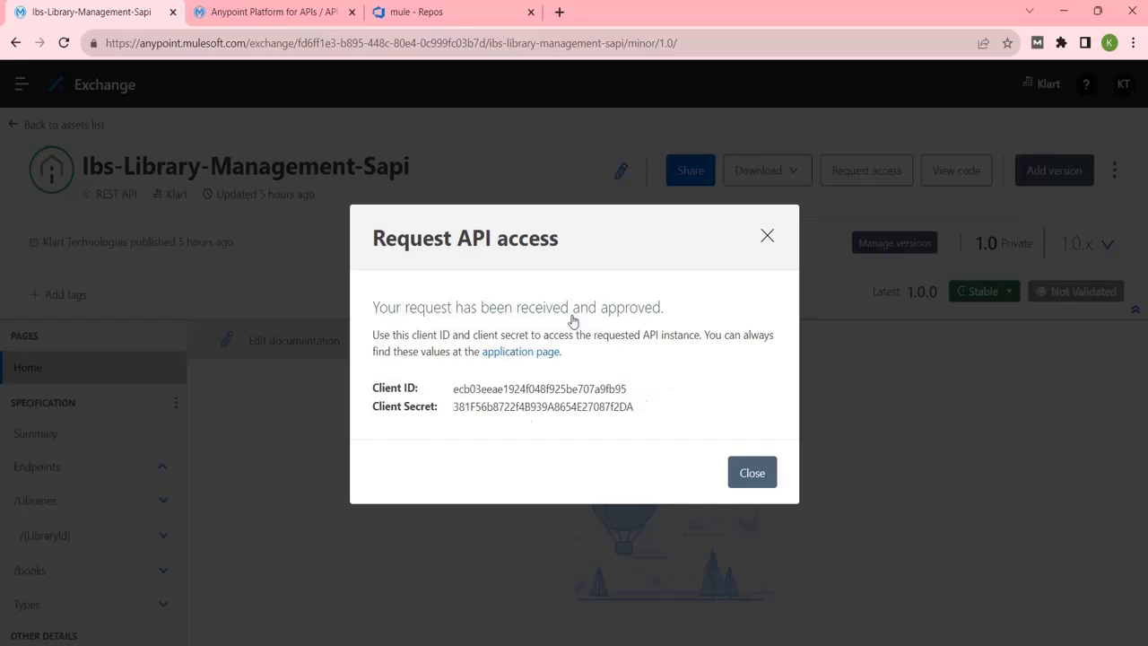
mouse_move(870, 645)
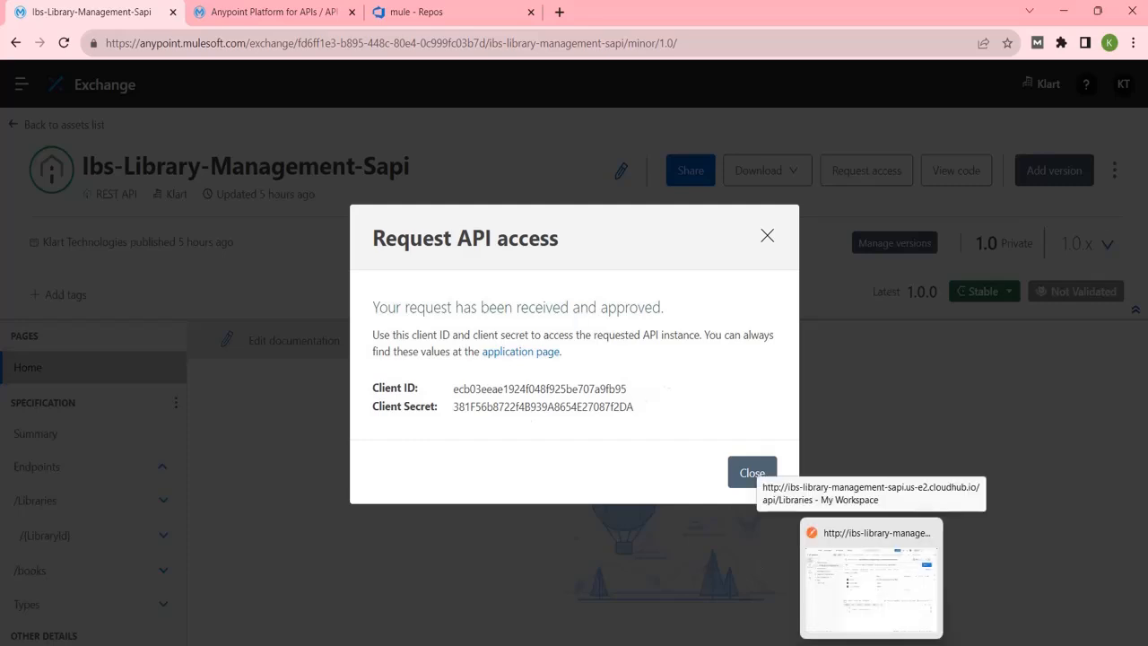
click(871, 574)
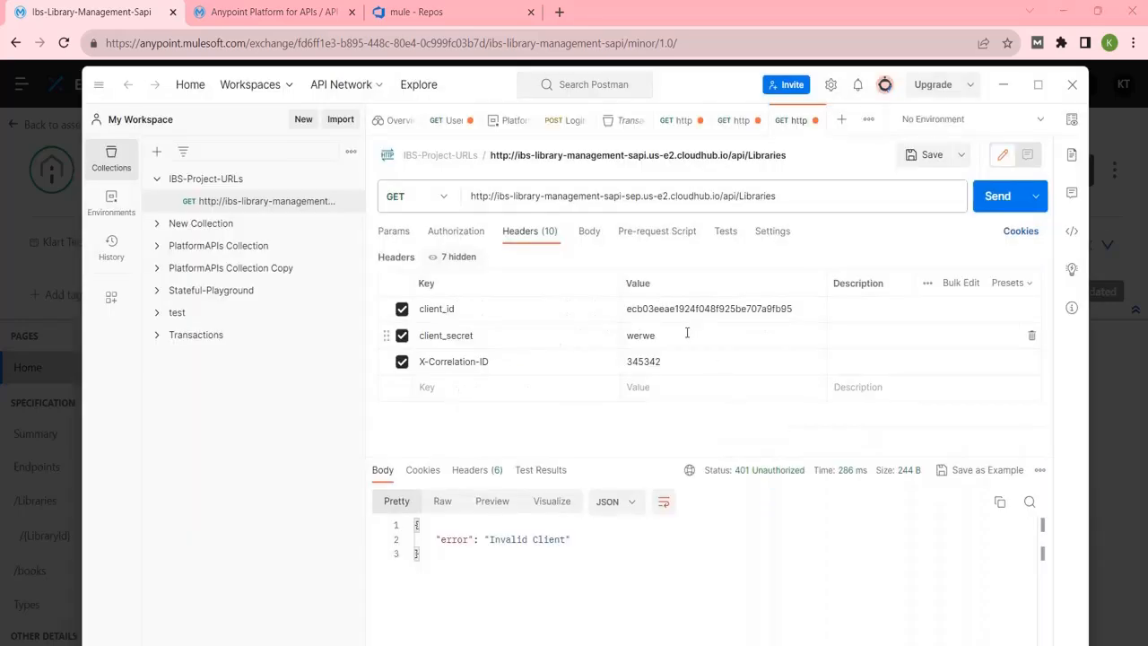
drag(681, 333, 608, 331)
key(ctrl+v)
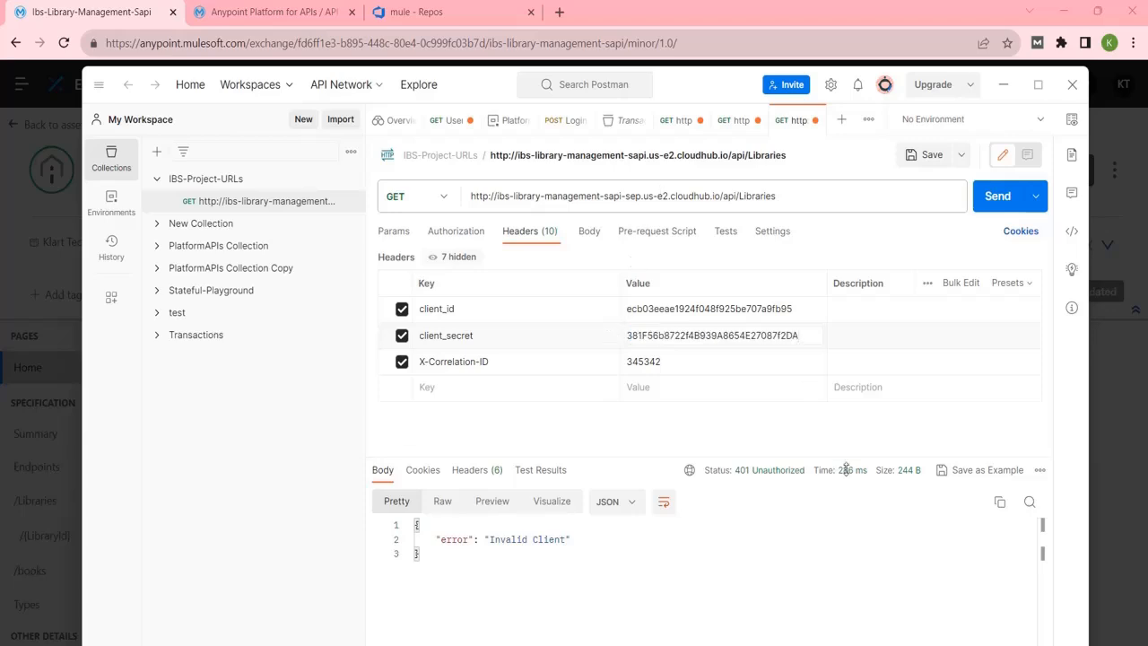
mouse_move(772, 645)
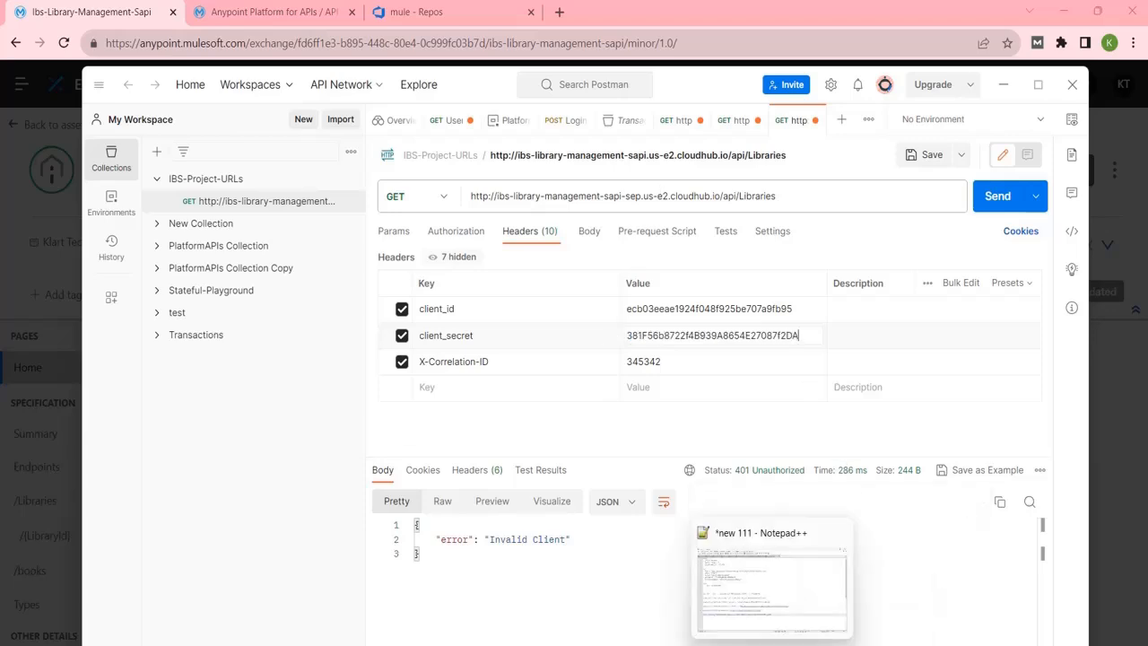
mouse_move(714, 645)
click(745, 583)
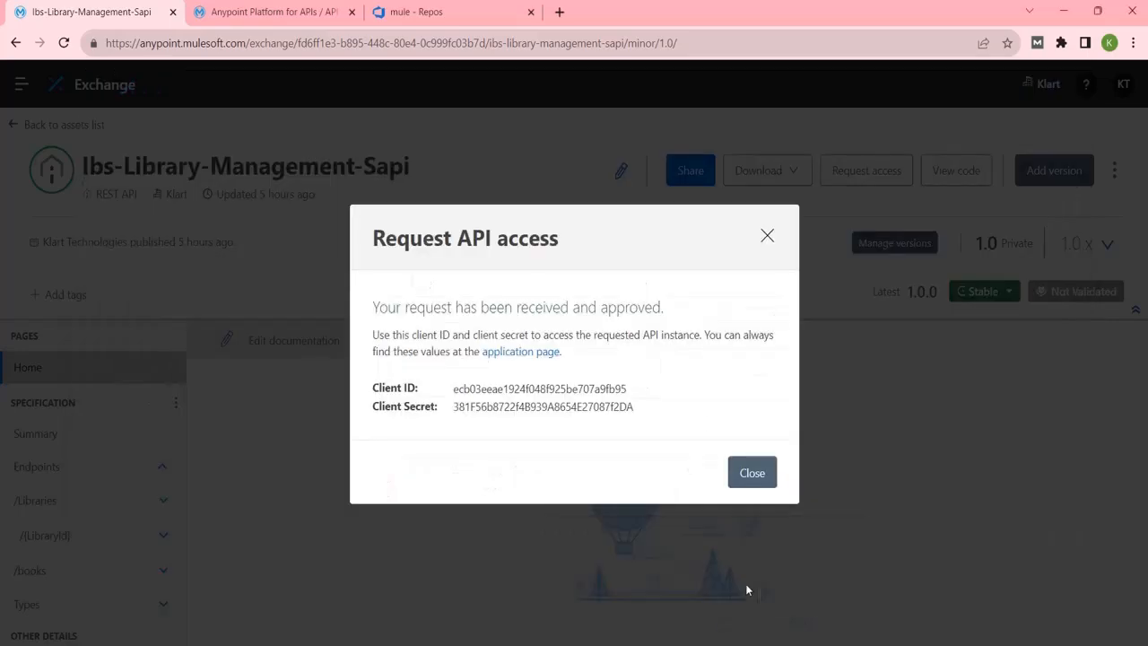
Add the lines 'DEV - API - IBS -library management' and 'clinet enformrecement policy' to the Notepad++ notes.
mouse_move(772, 645)
click(775, 537)
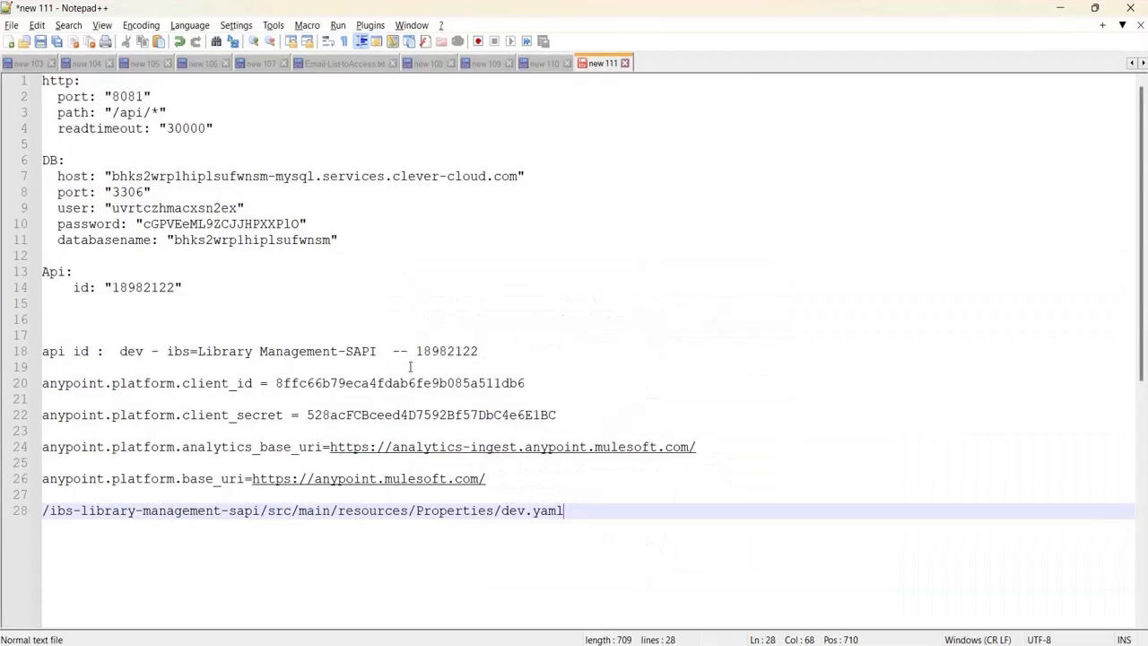
click(569, 500)
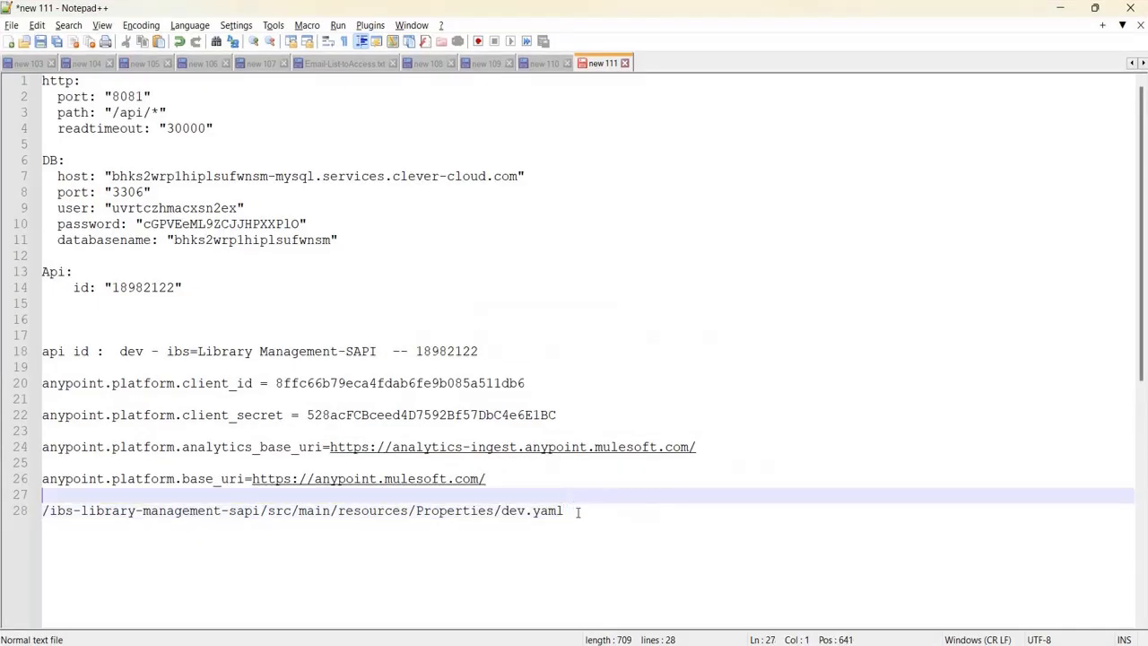
click(577, 512)
key(Return)
key(Return)
key(Return)
key(Return)
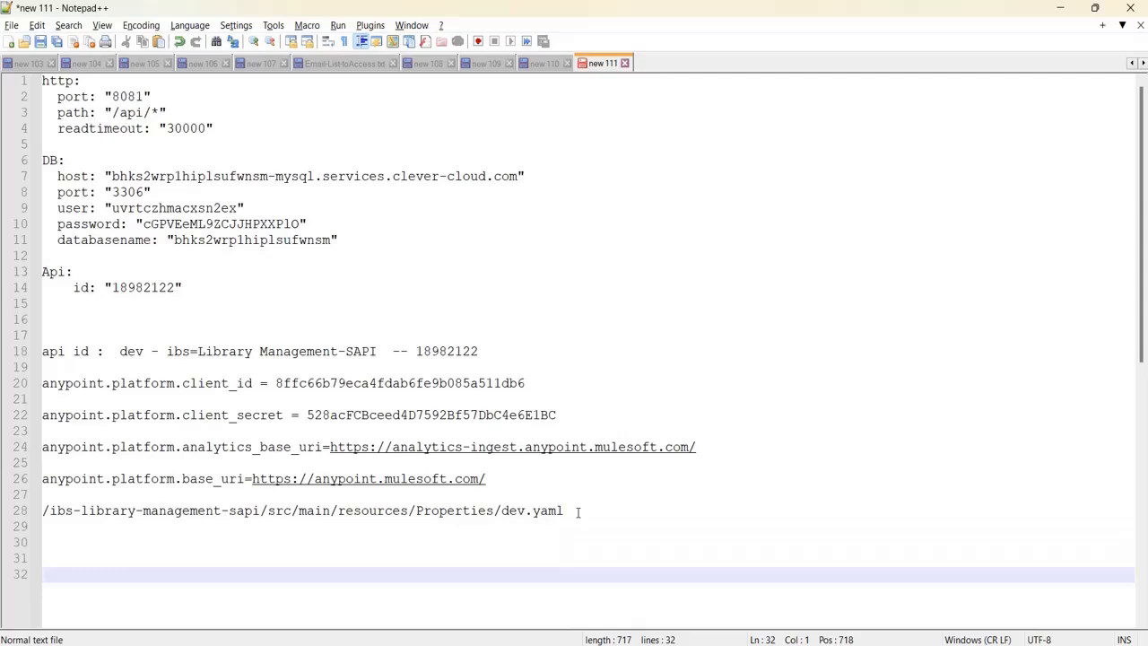
text(DEV - API - IBS -)
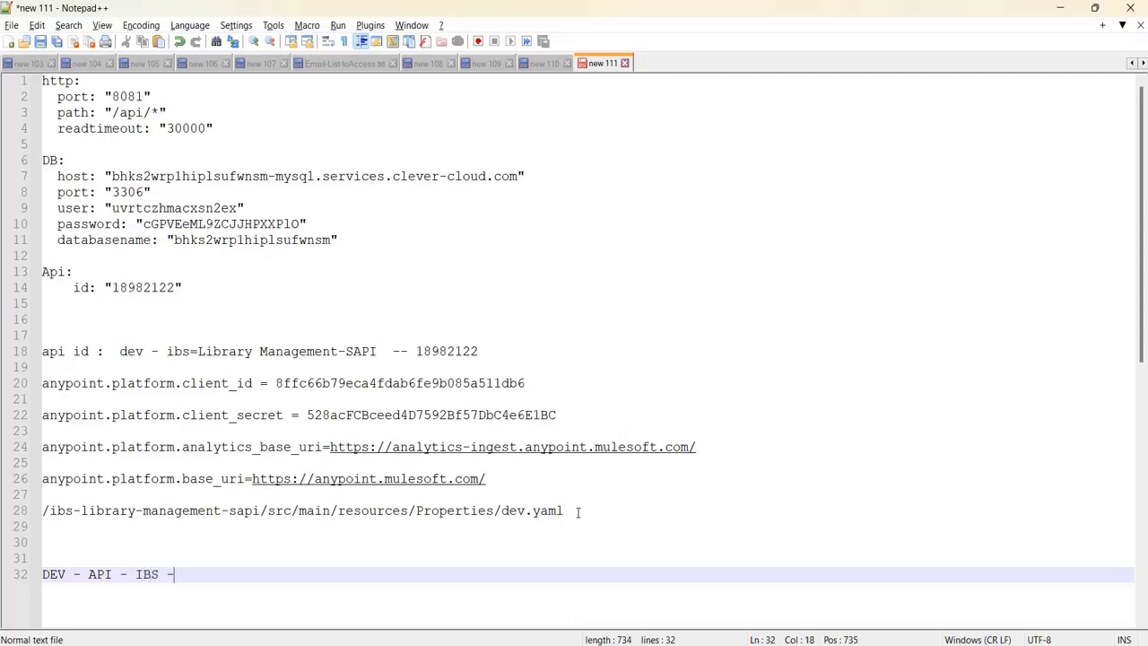
text(libra)
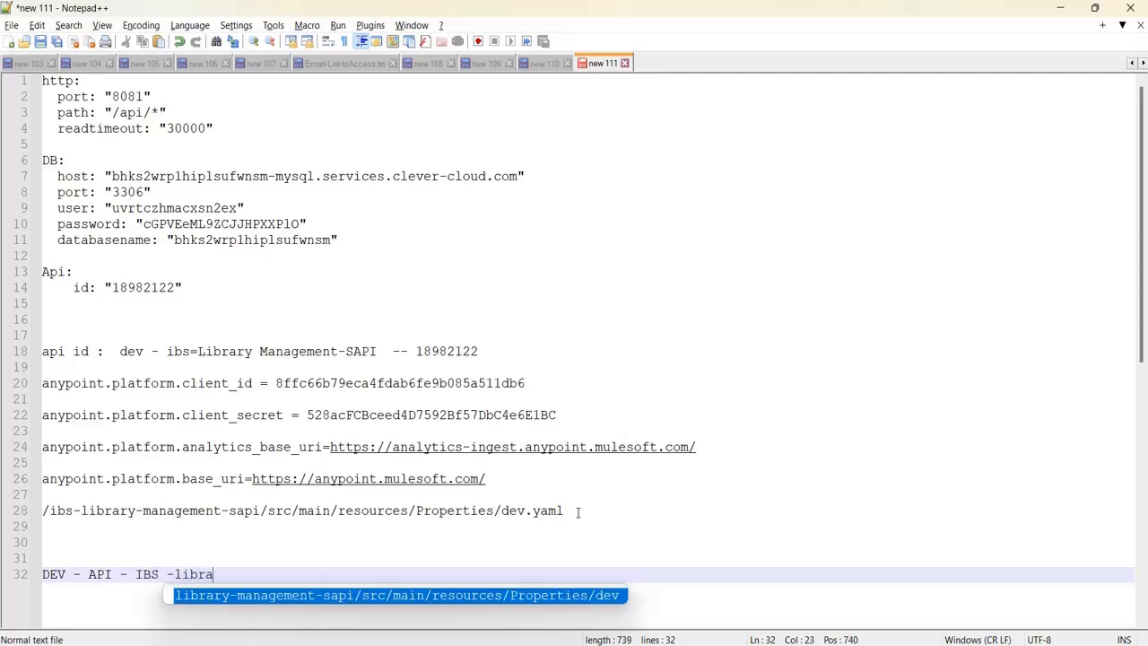
text(ry management)
key(Return)
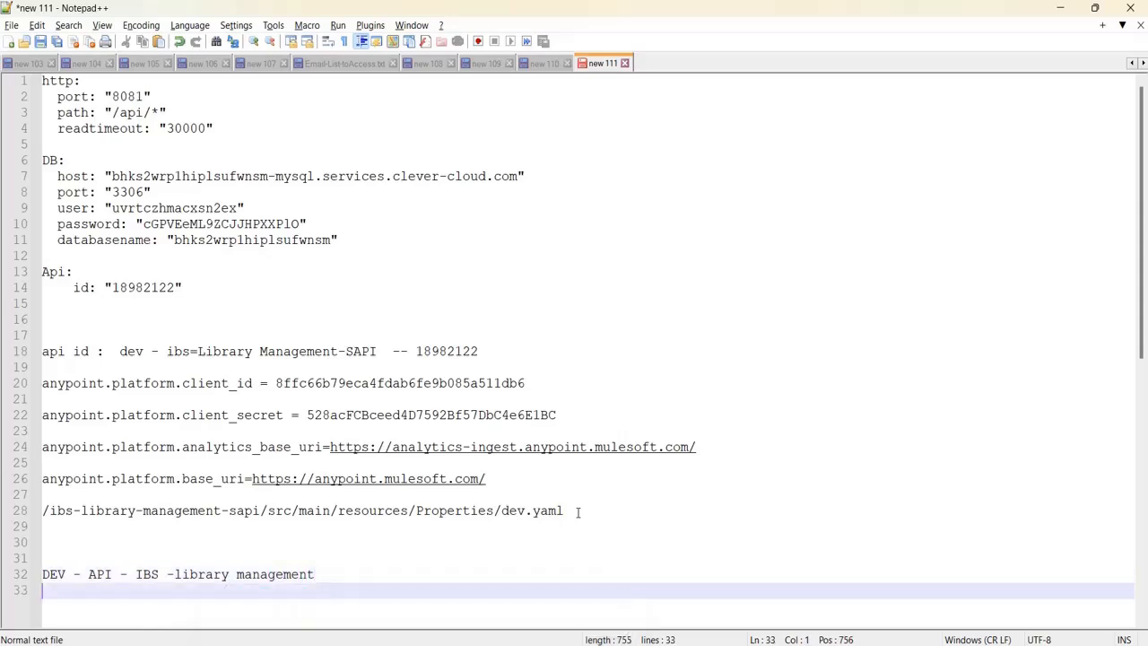
text(clinet enformrecemen)
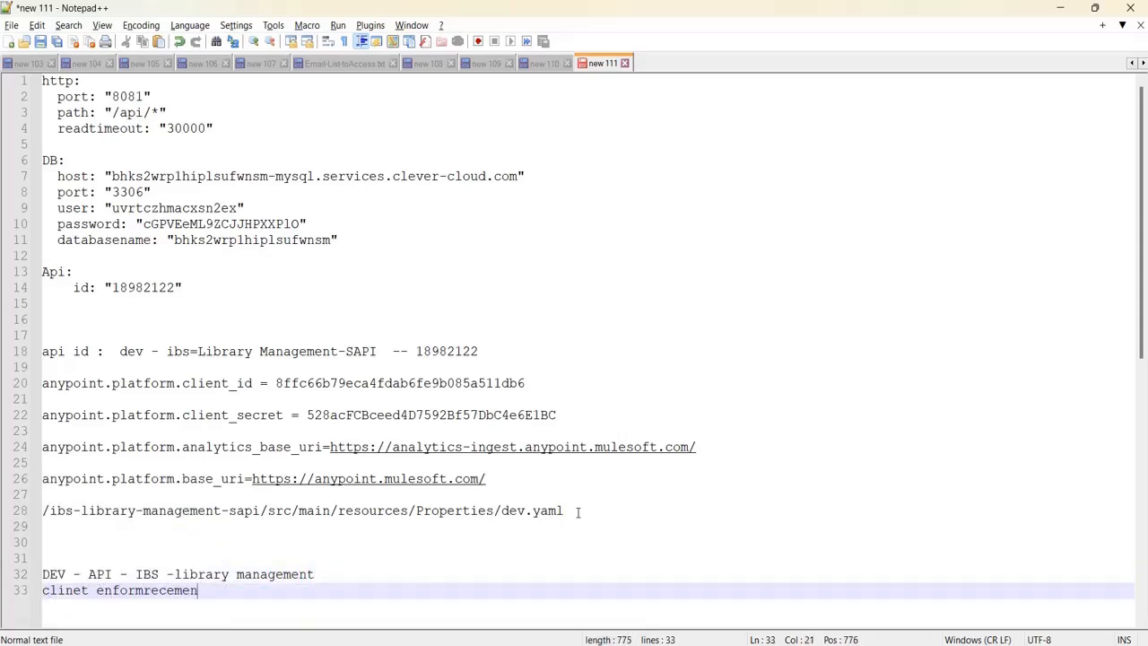
text(t policy)
key(Return)
key(Return)
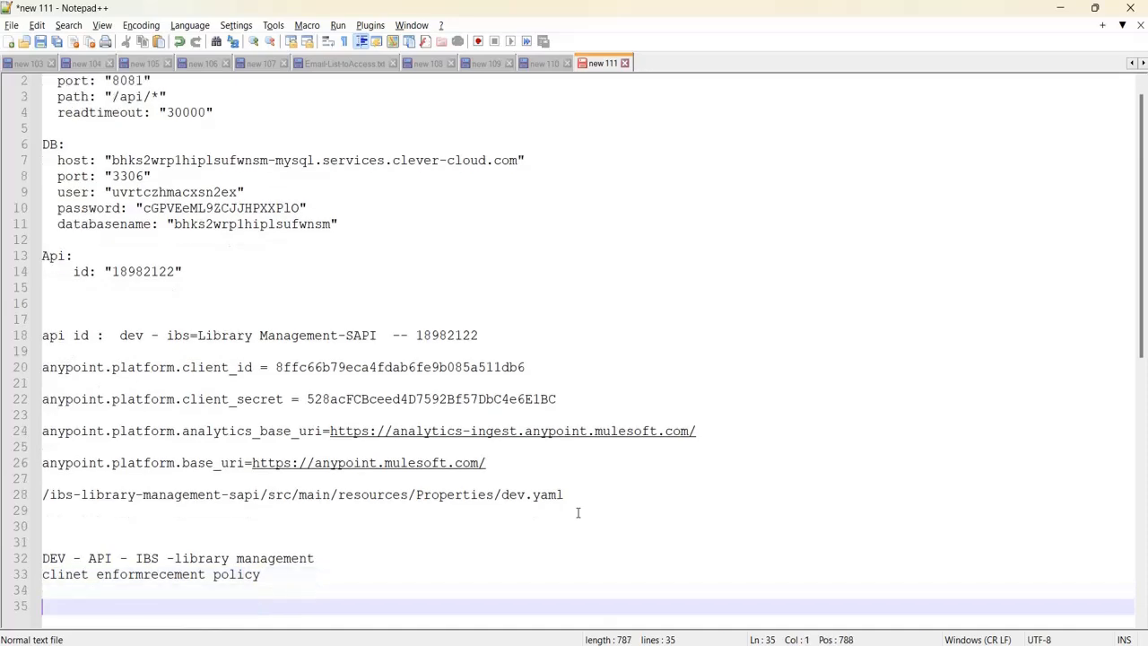
Record the new client secret on line 36 and the client ID on line 35.
key(Return)
key(ctrl+v)
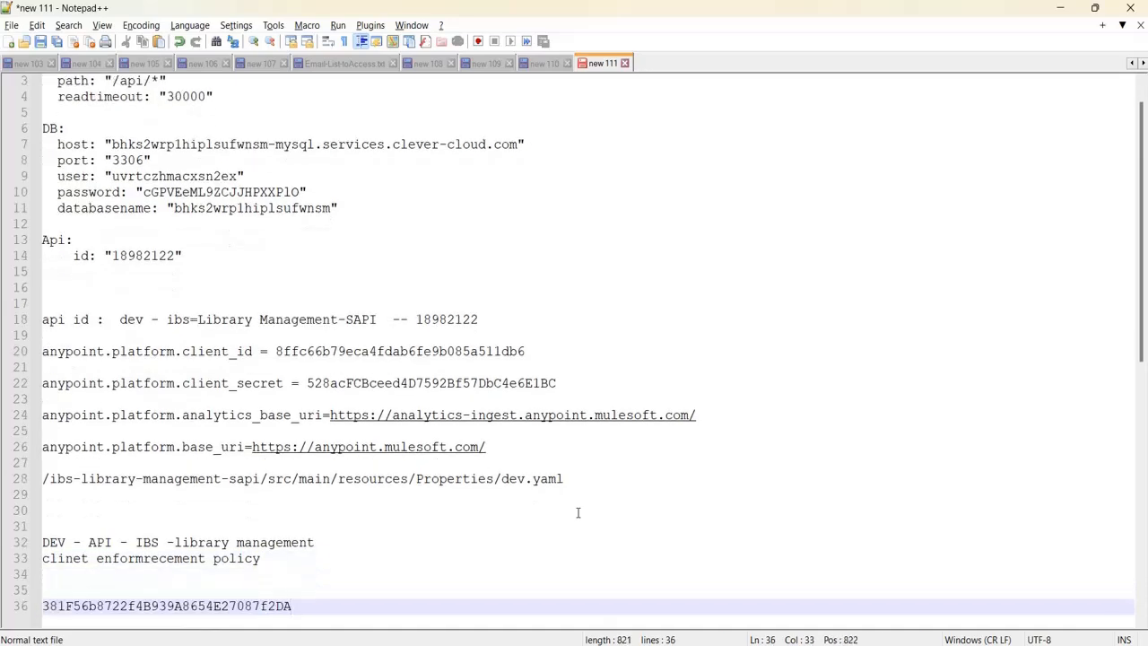
key(alt+Tab)
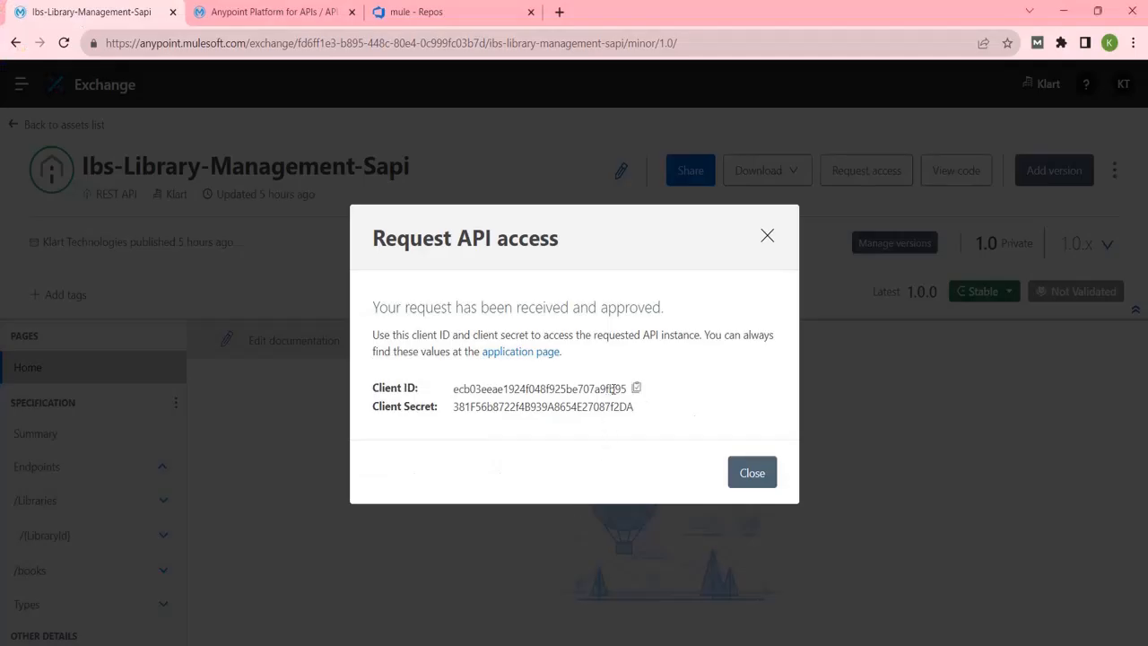
click(636, 388)
key(alt+Tab)
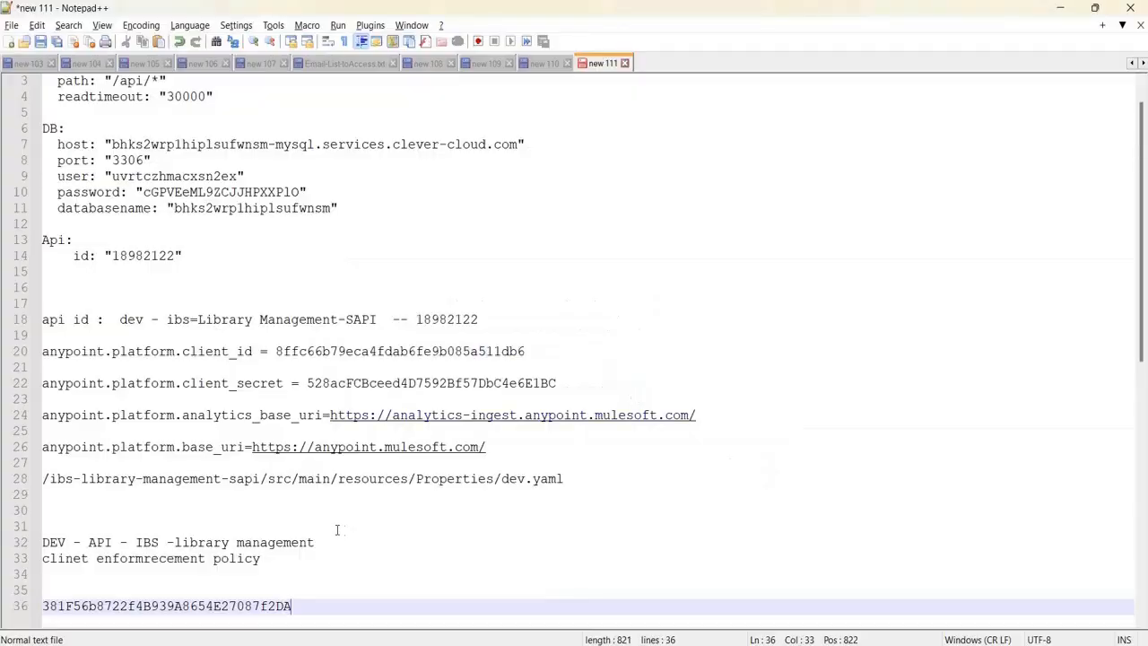
click(91, 588)
key(ctrl+v)
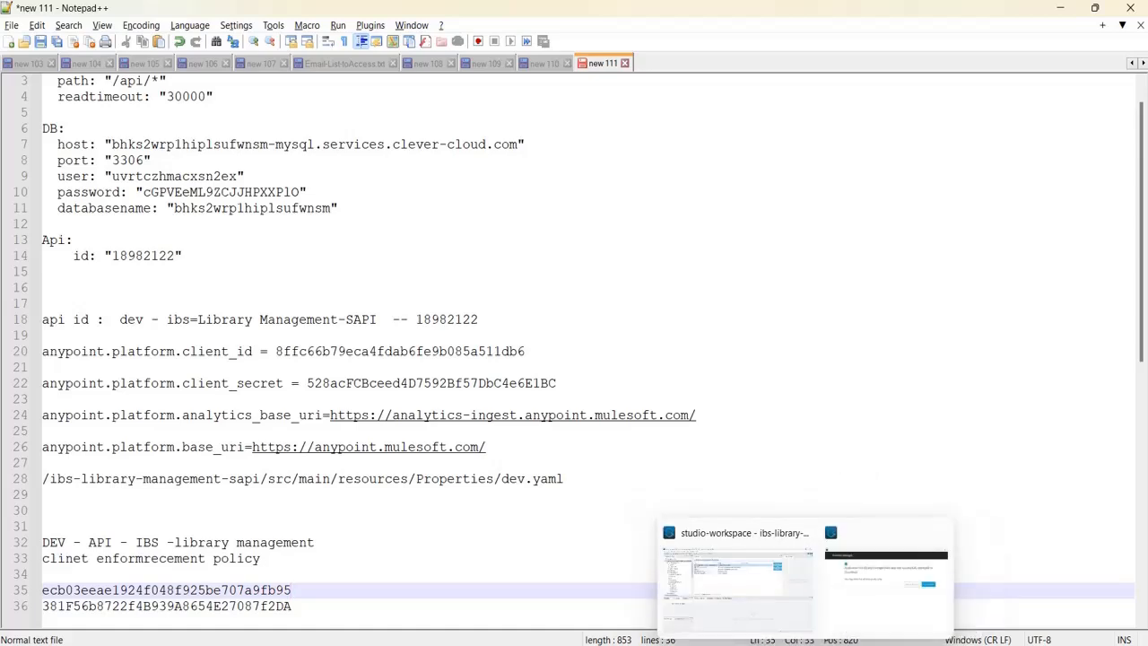
click(763, 553)
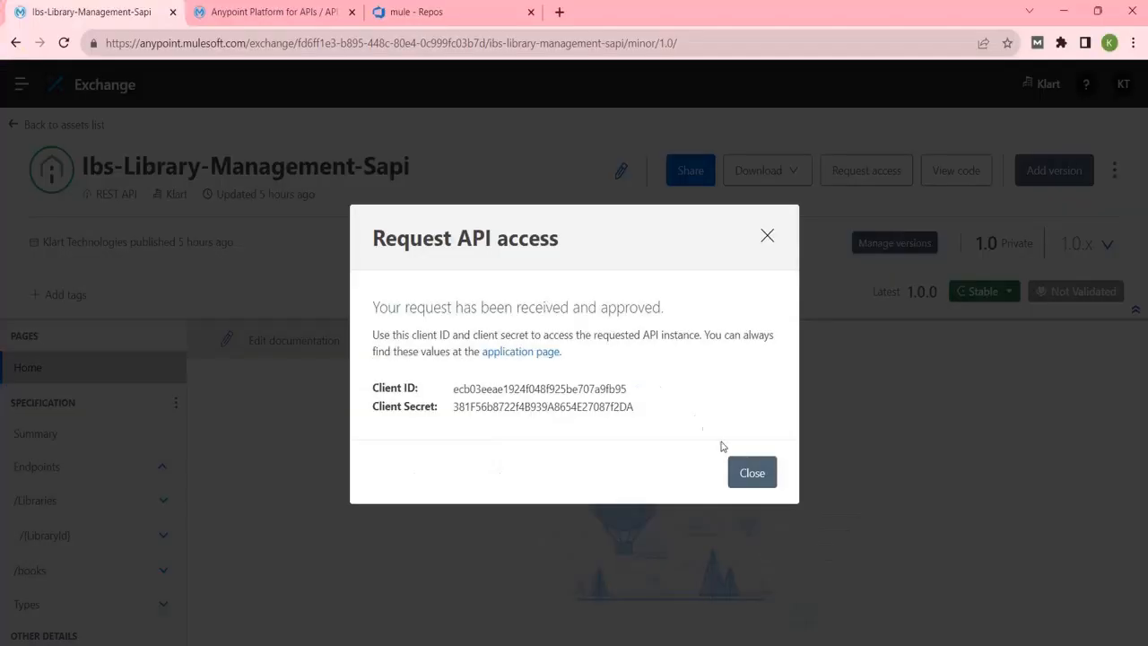
Close the credentials dialog and resend the Libraries request in Postman, now getting 200 OK.
click(746, 472)
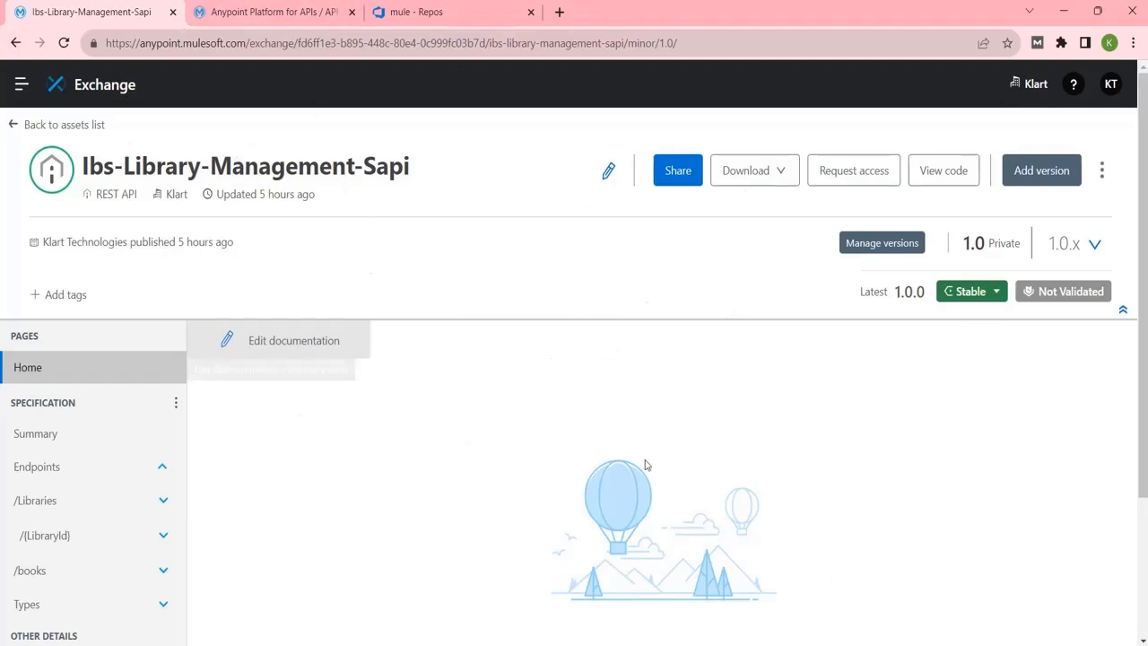
click(843, 644)
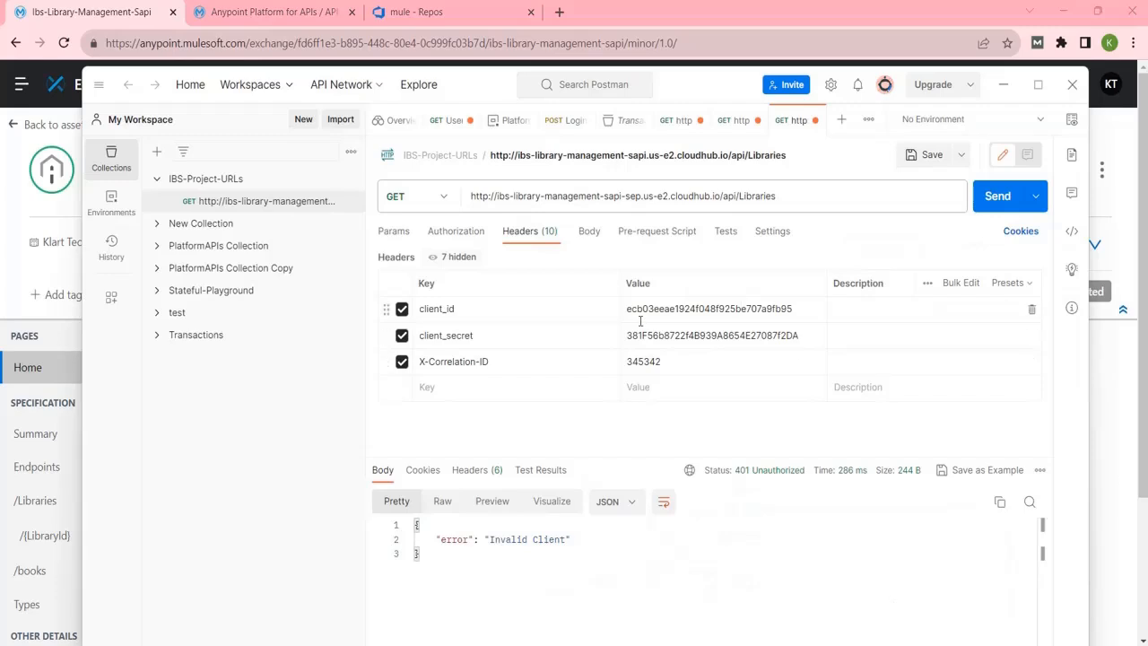
click(1006, 201)
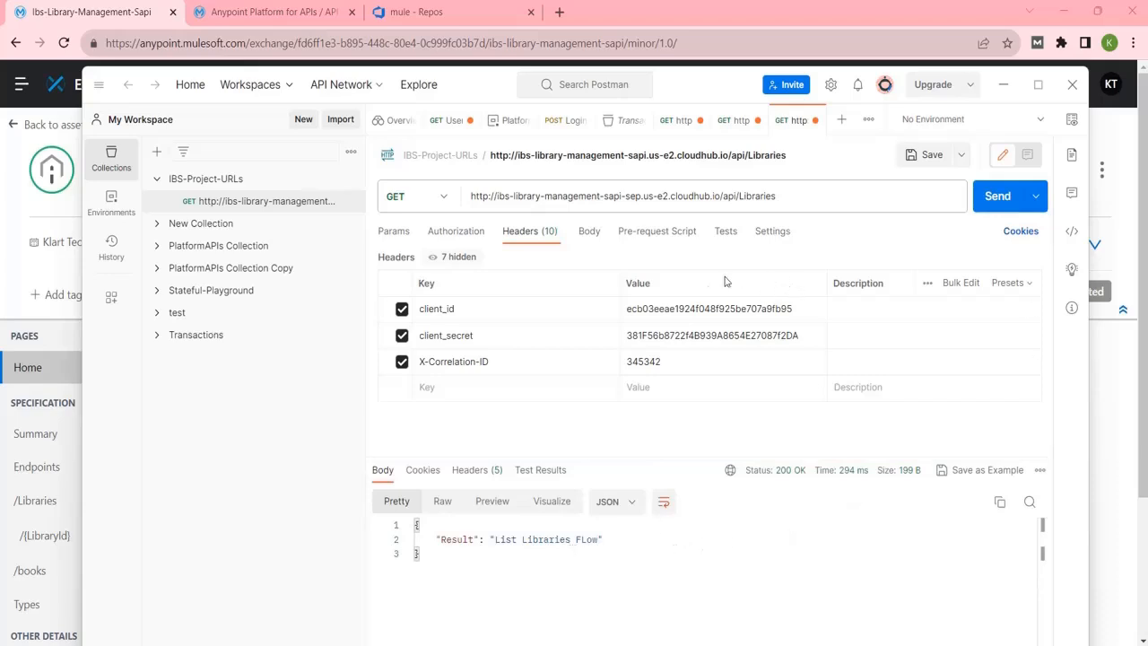
click(994, 206)
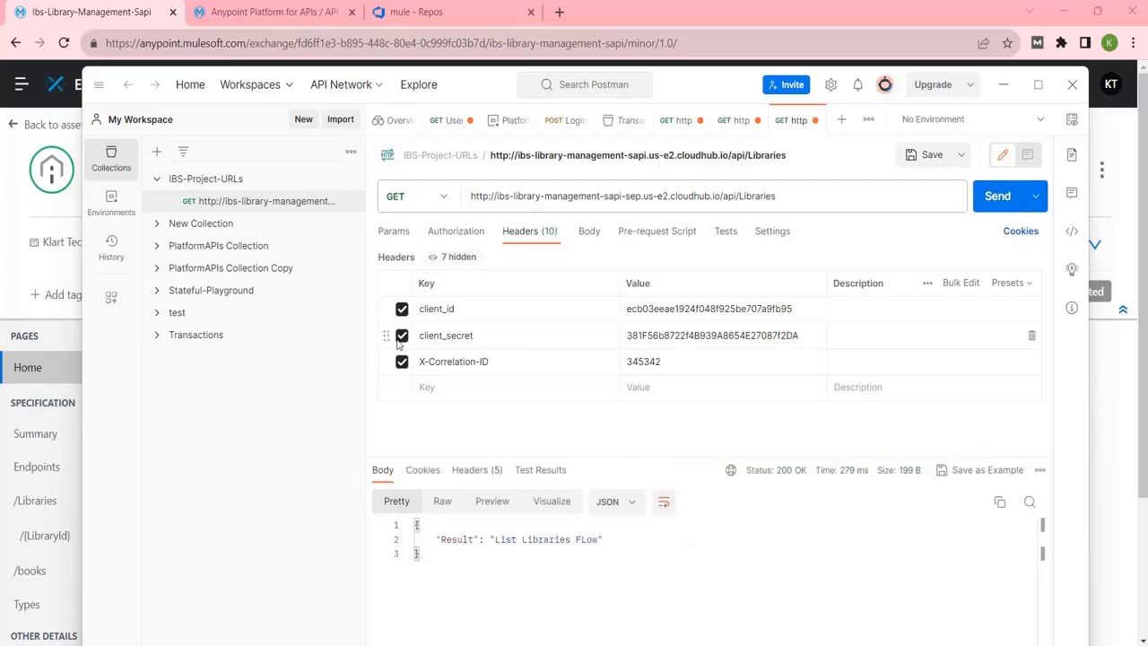
Return to the Exchange assets list, close the deployment success window, and switch to Anypoint Studio.
click(1004, 87)
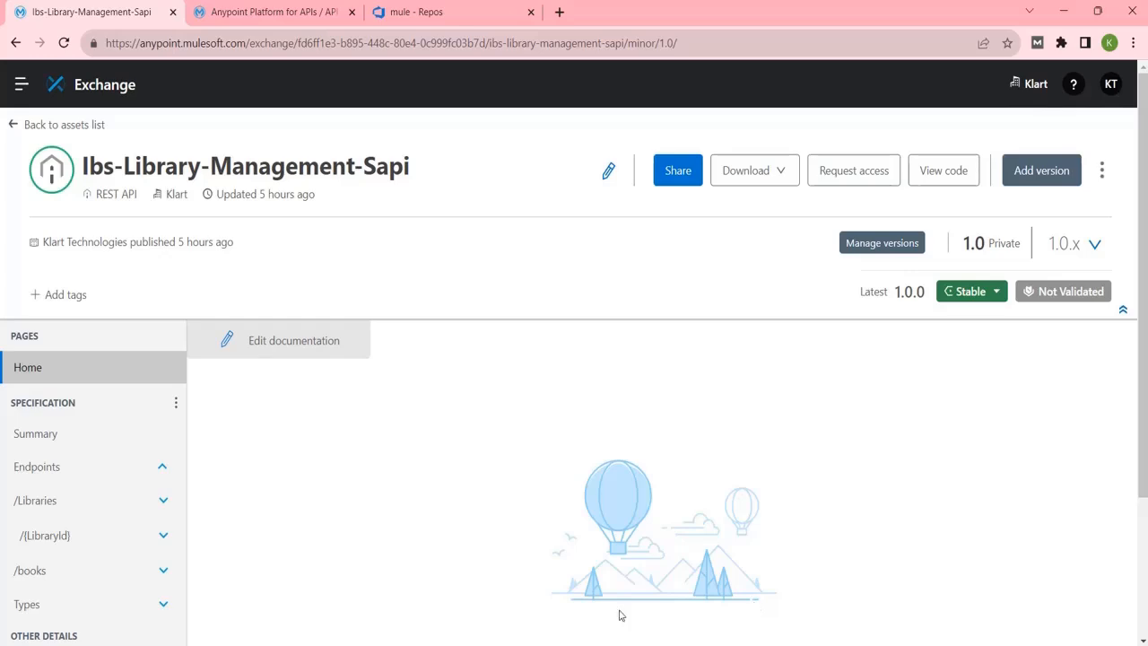
click(54, 126)
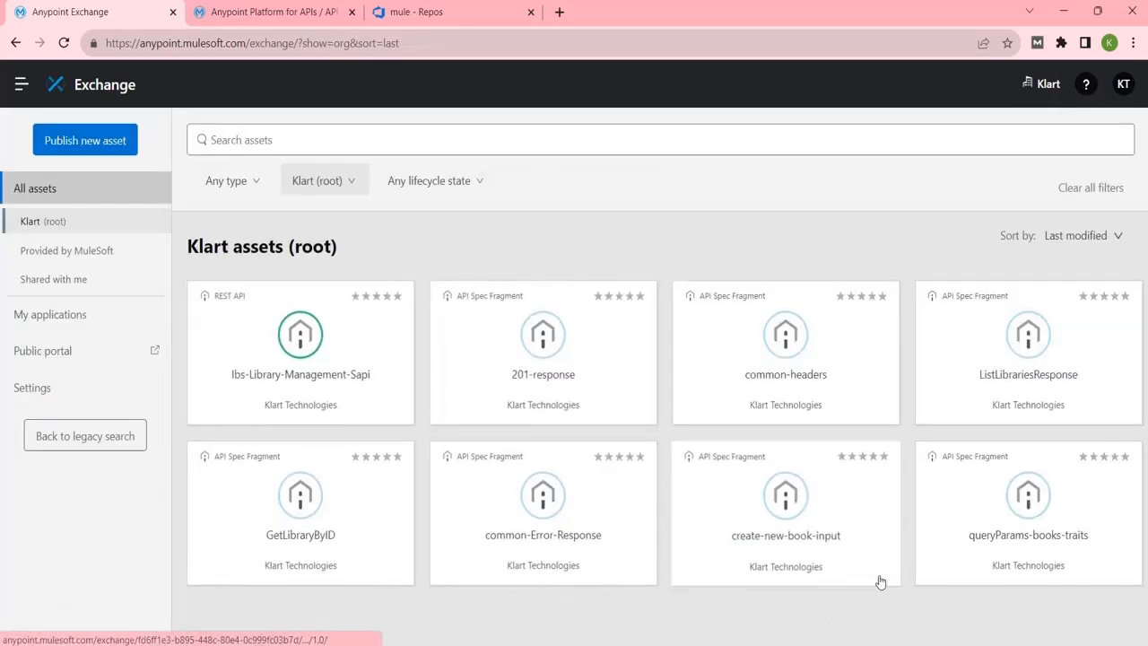
mouse_move(805, 644)
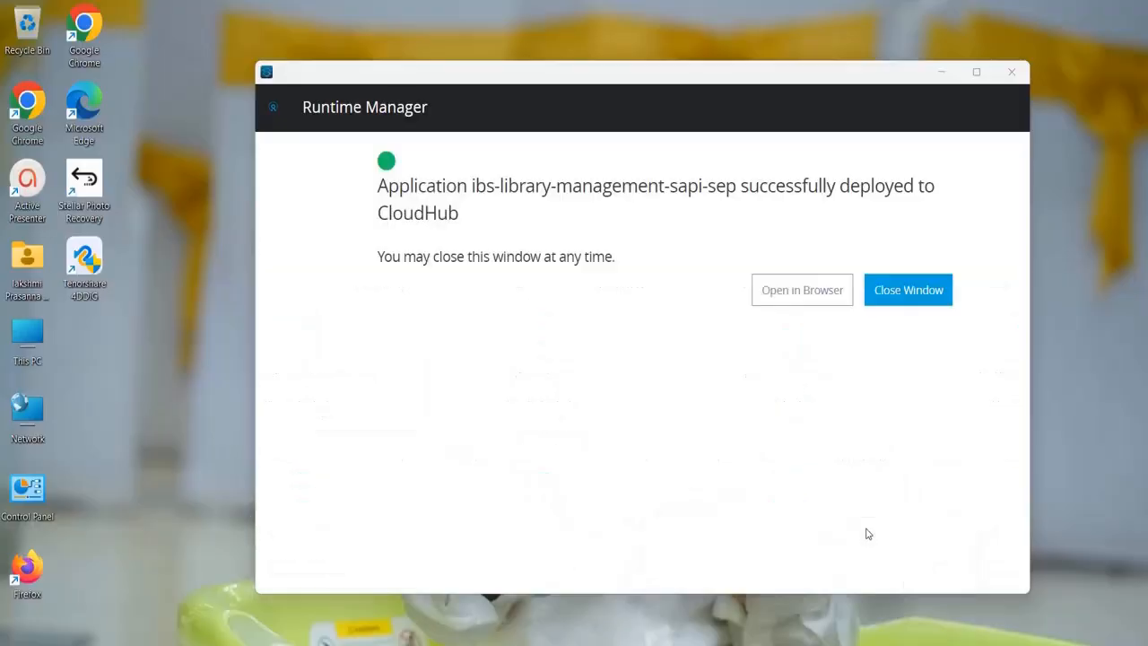
click(866, 533)
click(1013, 72)
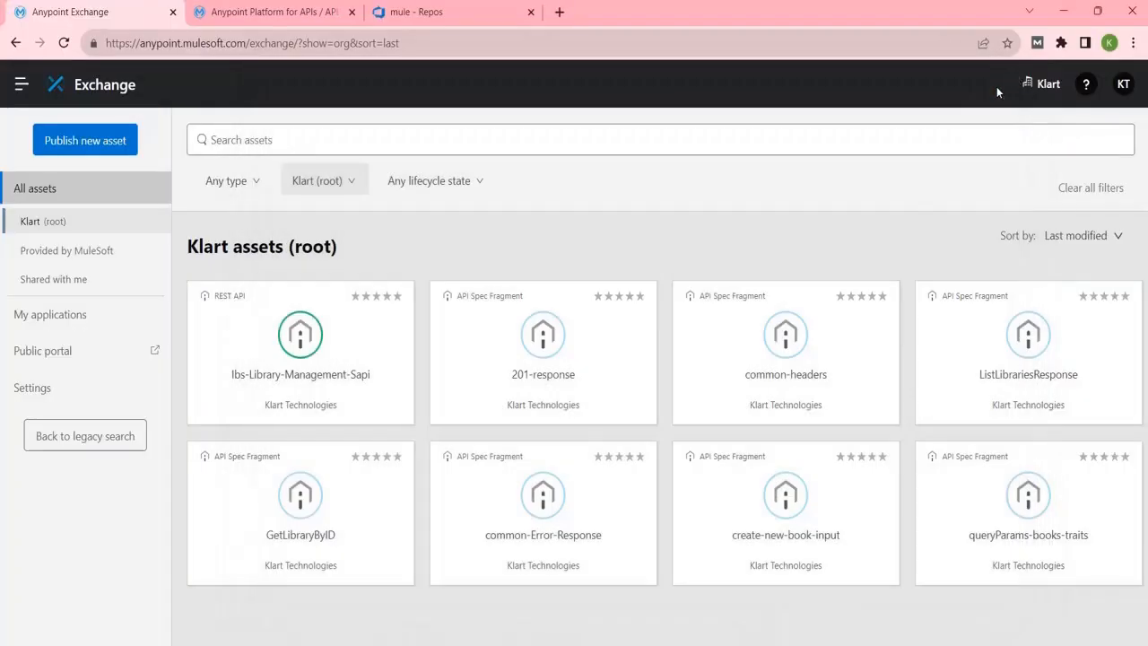
click(805, 644)
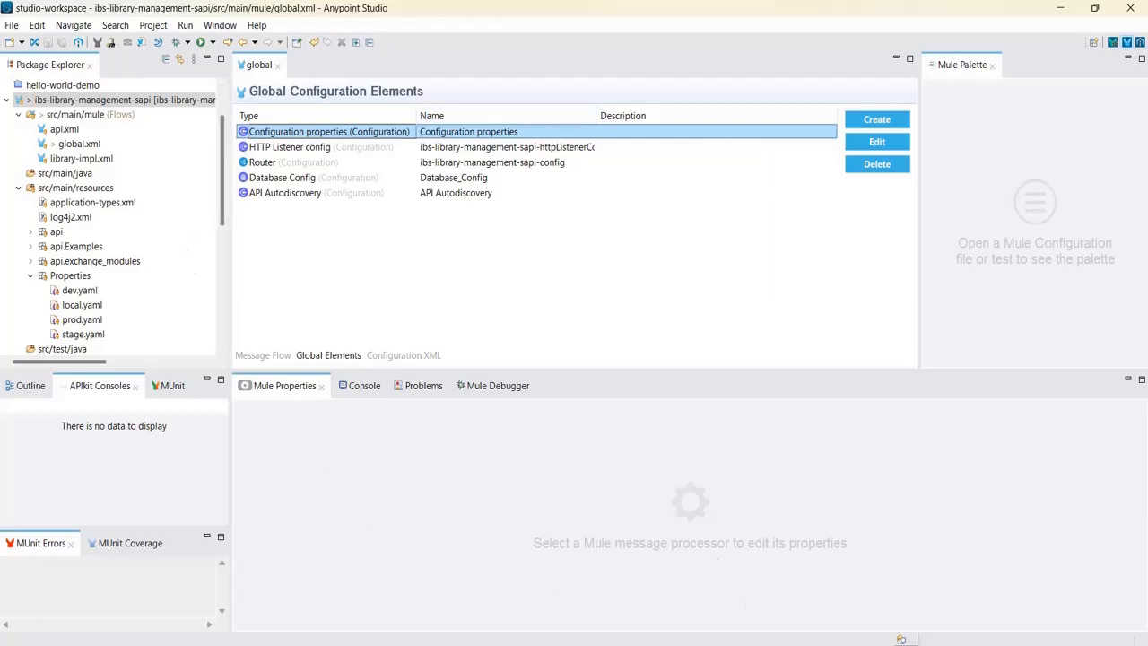
click(771, 642)
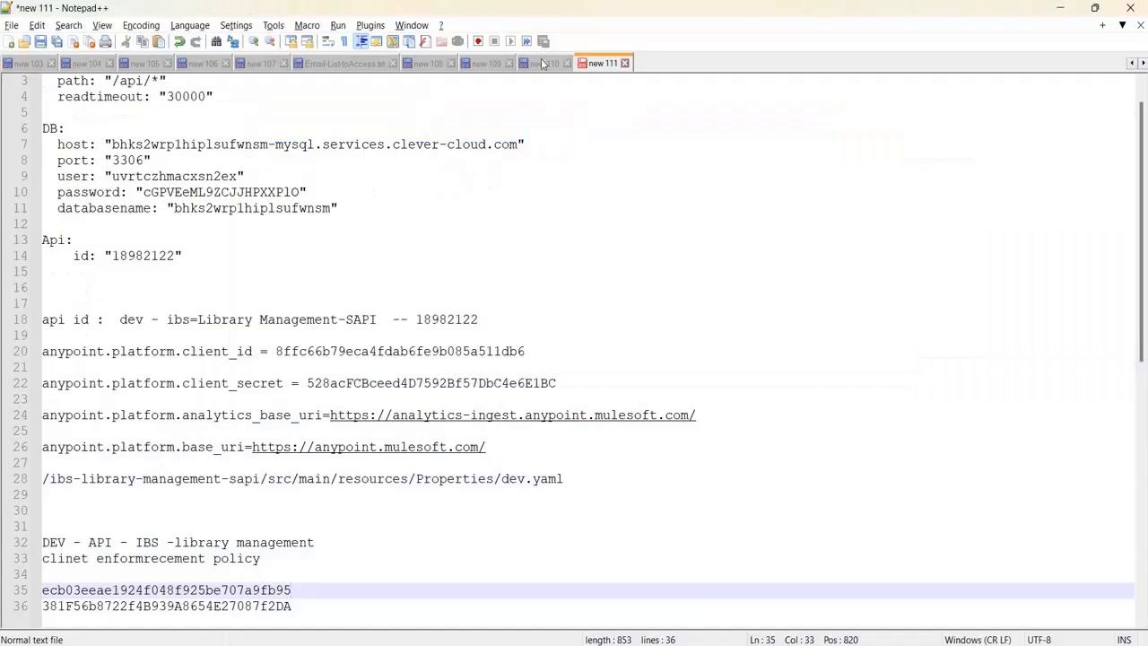
click(542, 64)
click(488, 64)
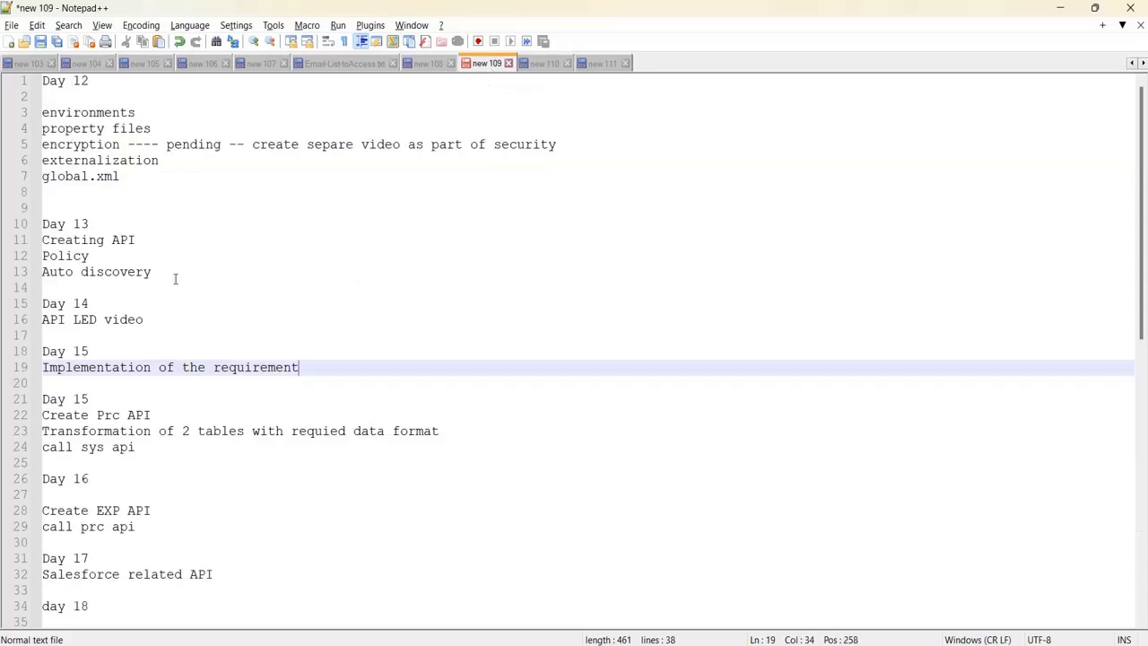
drag(175, 277, 40, 239)
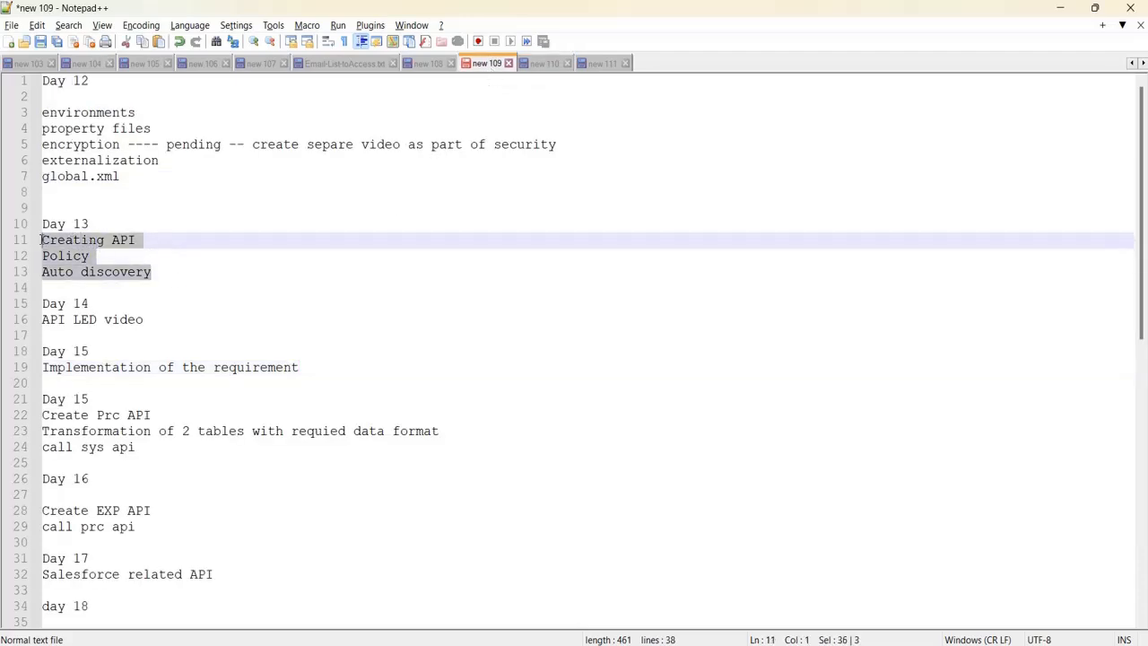
click(136, 262)
drag(158, 271, 41, 239)
mouse_move(870, 645)
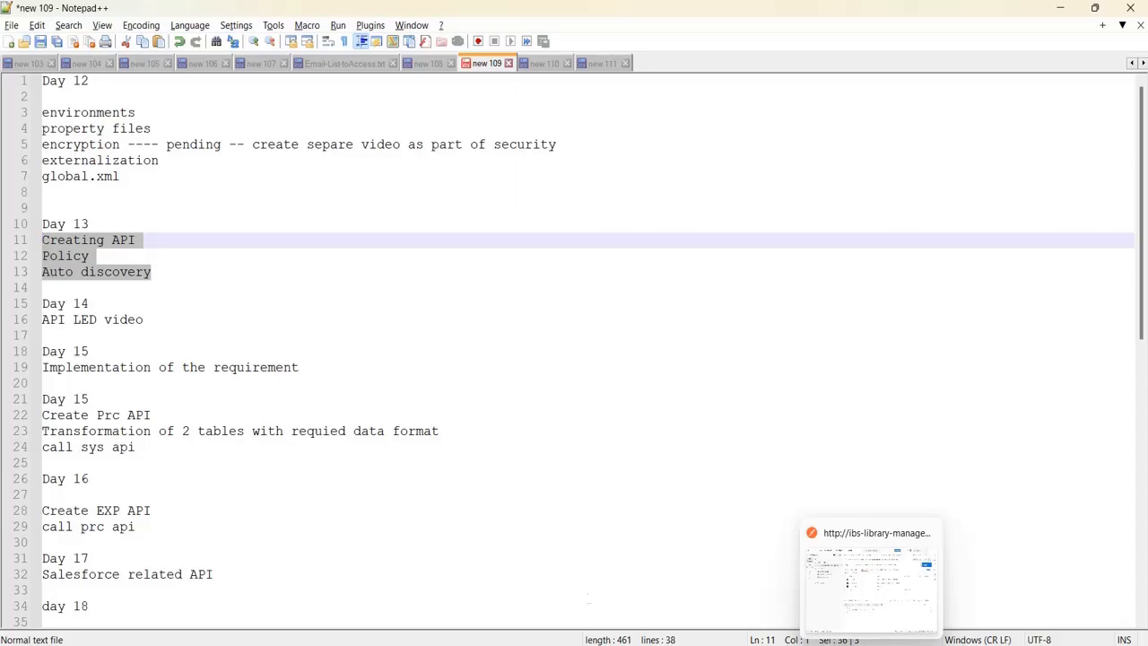
click(823, 644)
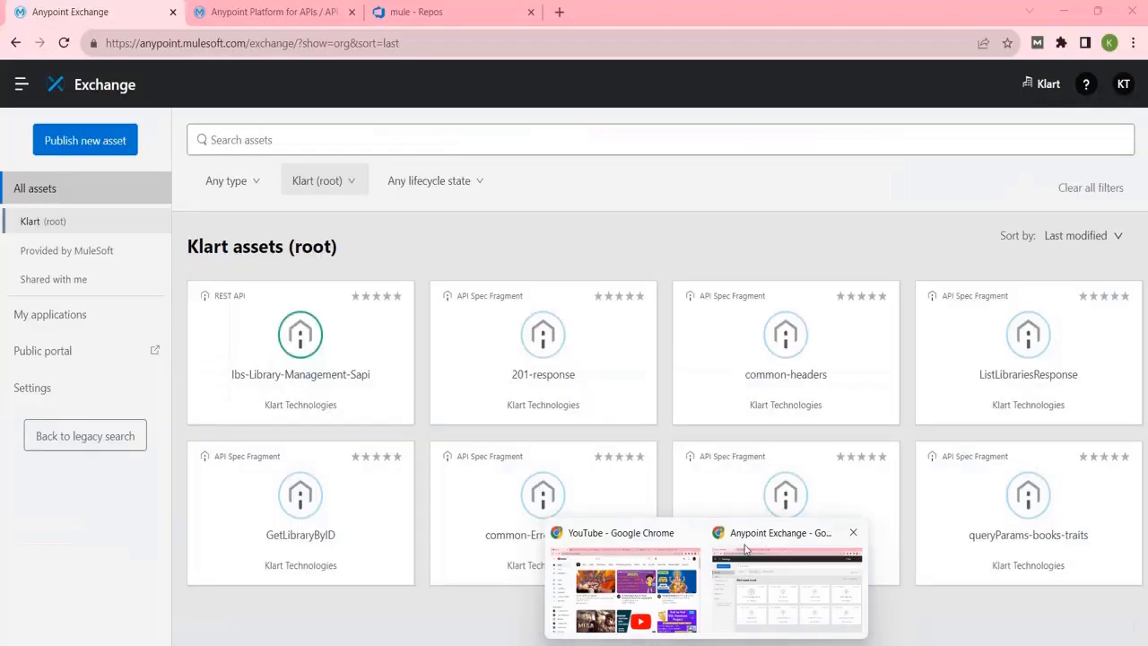
click(744, 549)
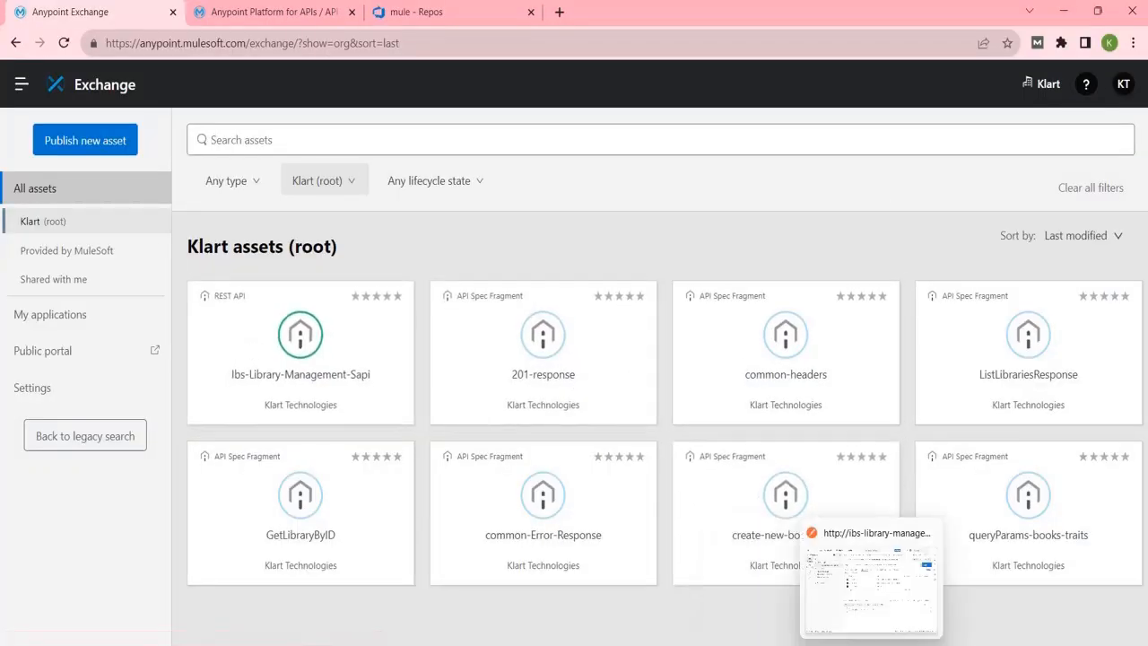
click(805, 645)
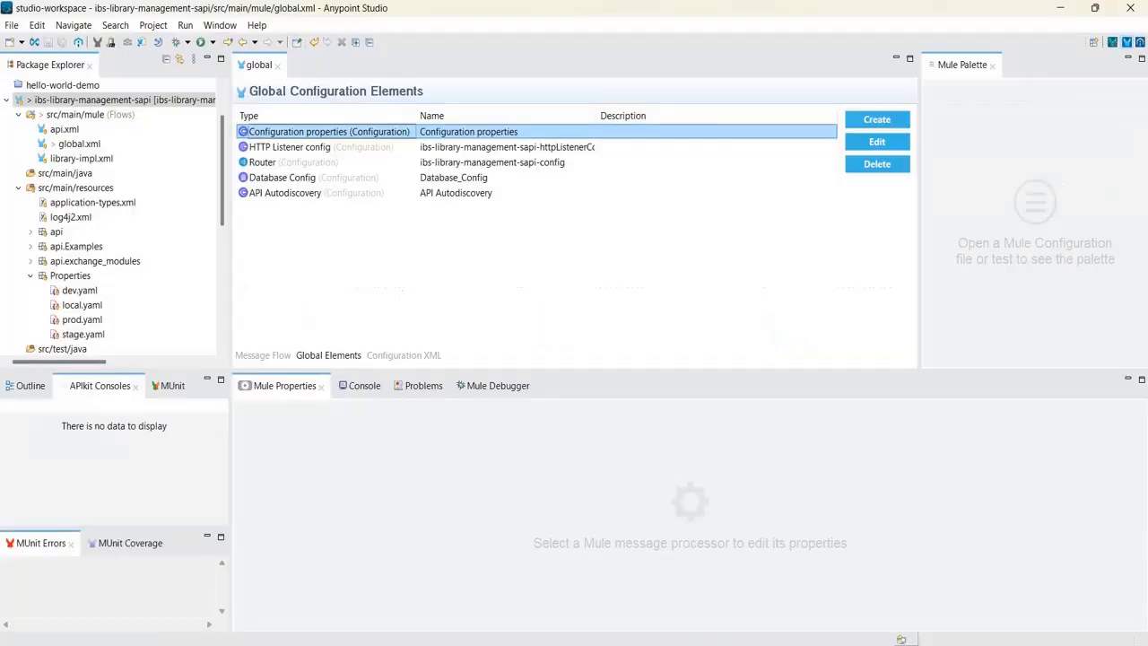